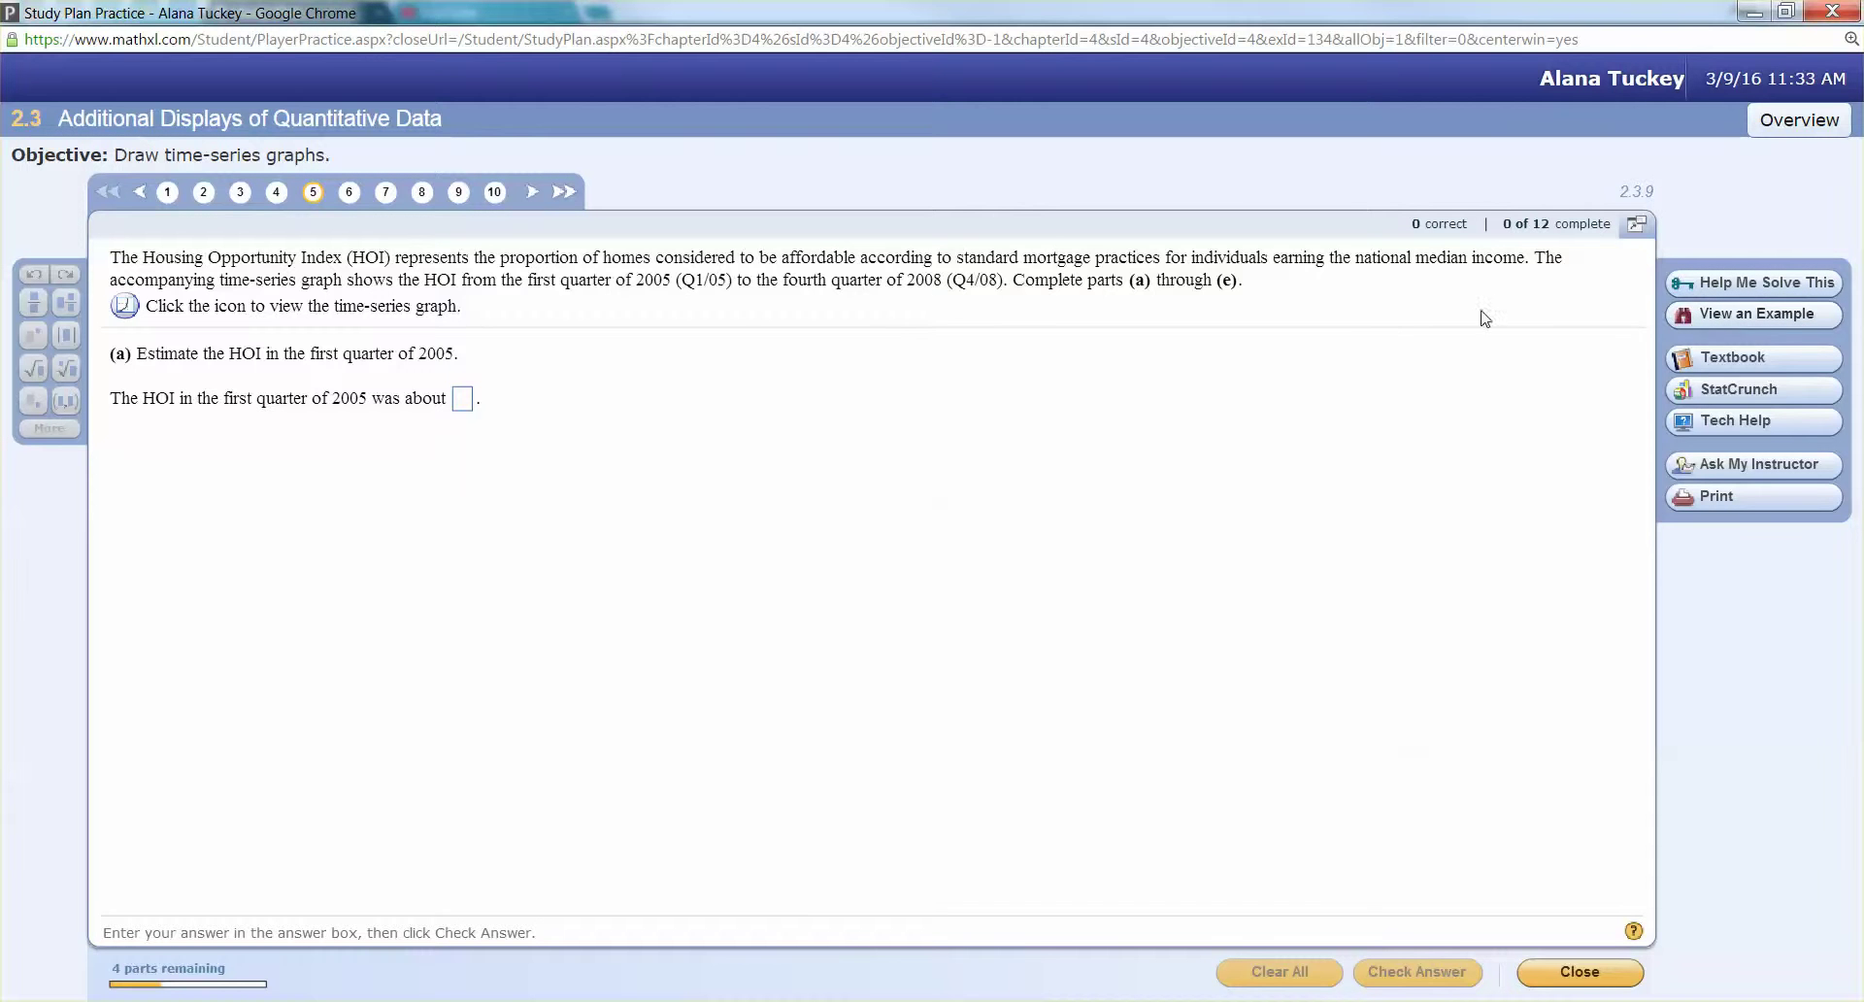
- Open the worked example's Housing Opportunity Index time-series graph and enlarge it to a wide, readable view
click(1682, 323)
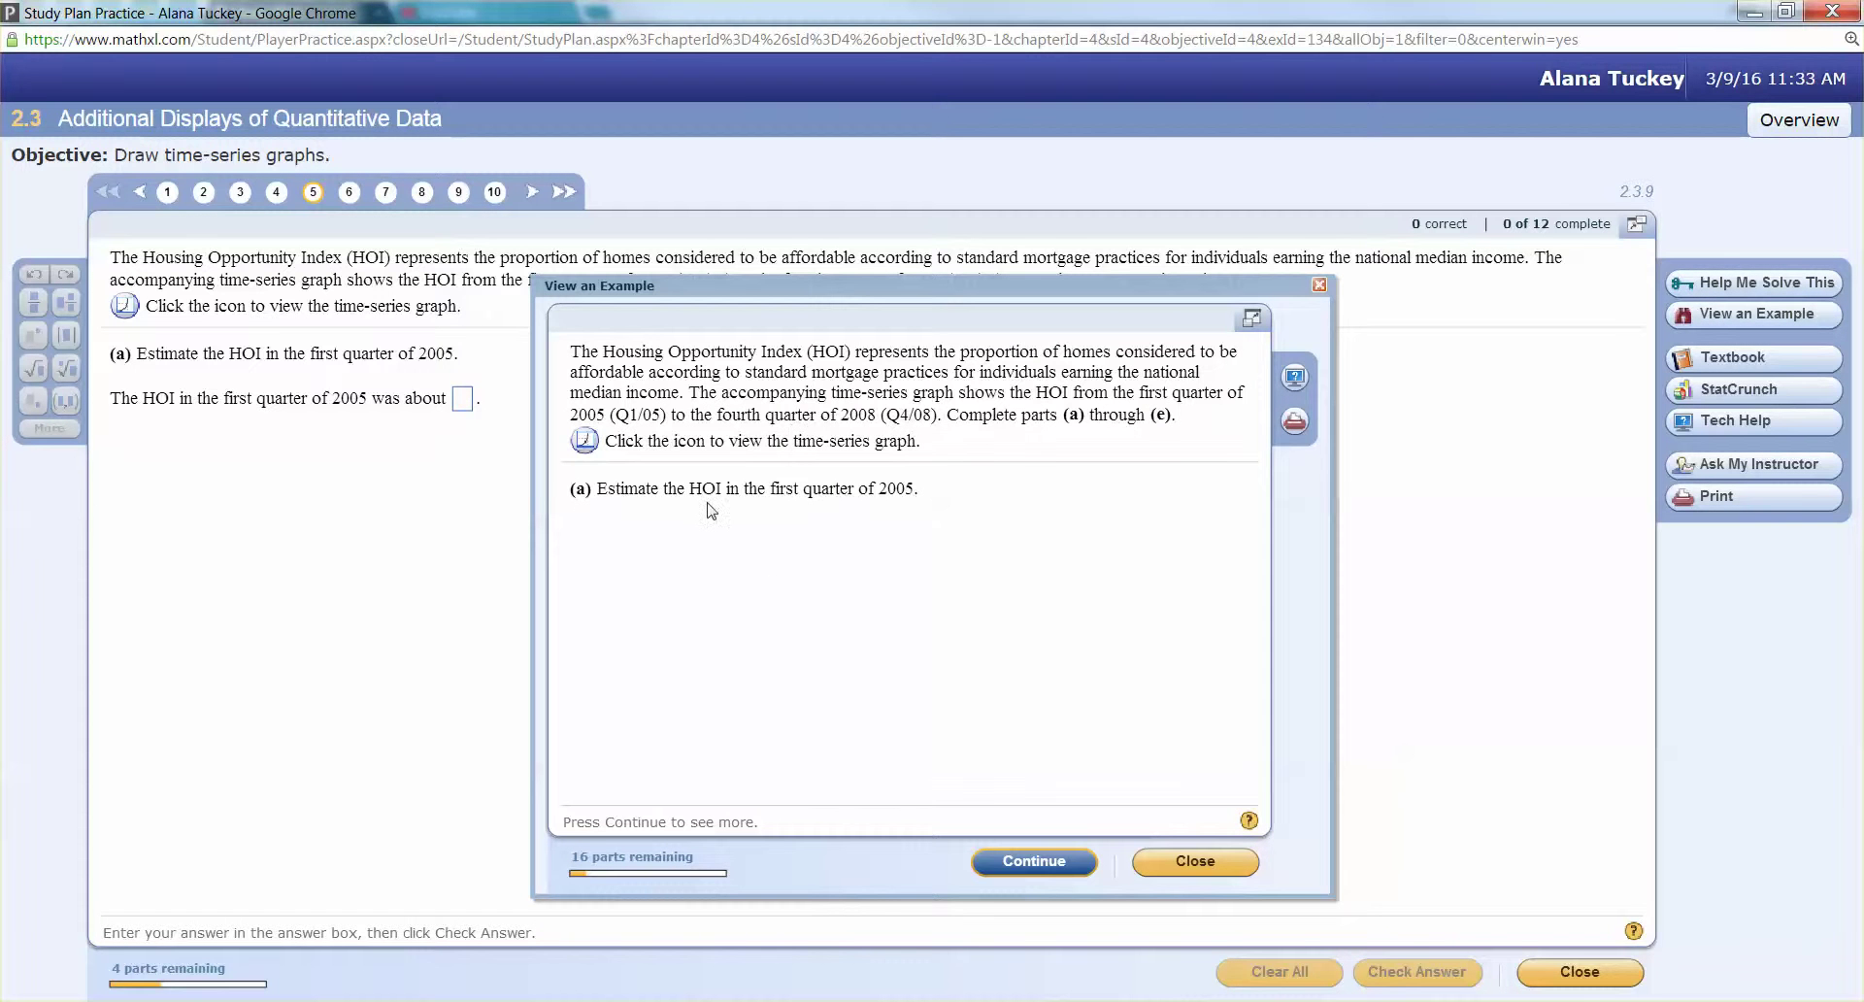
click(585, 441)
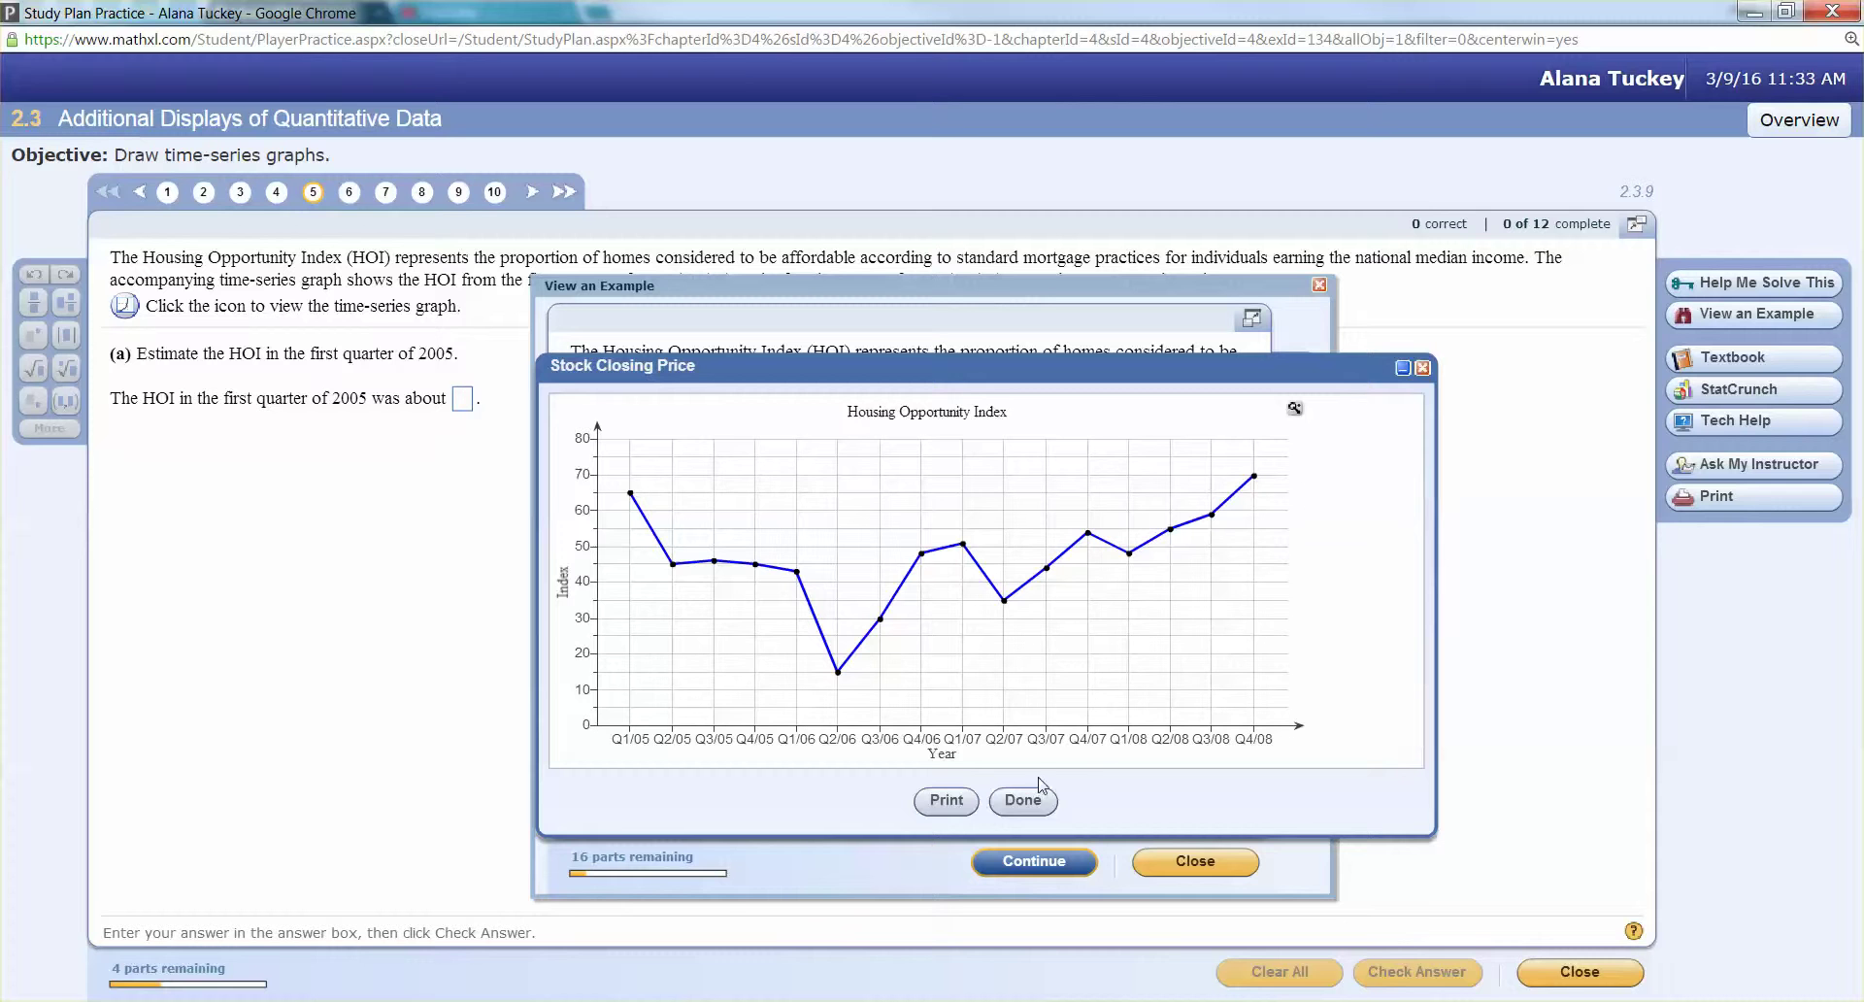
click(1294, 409)
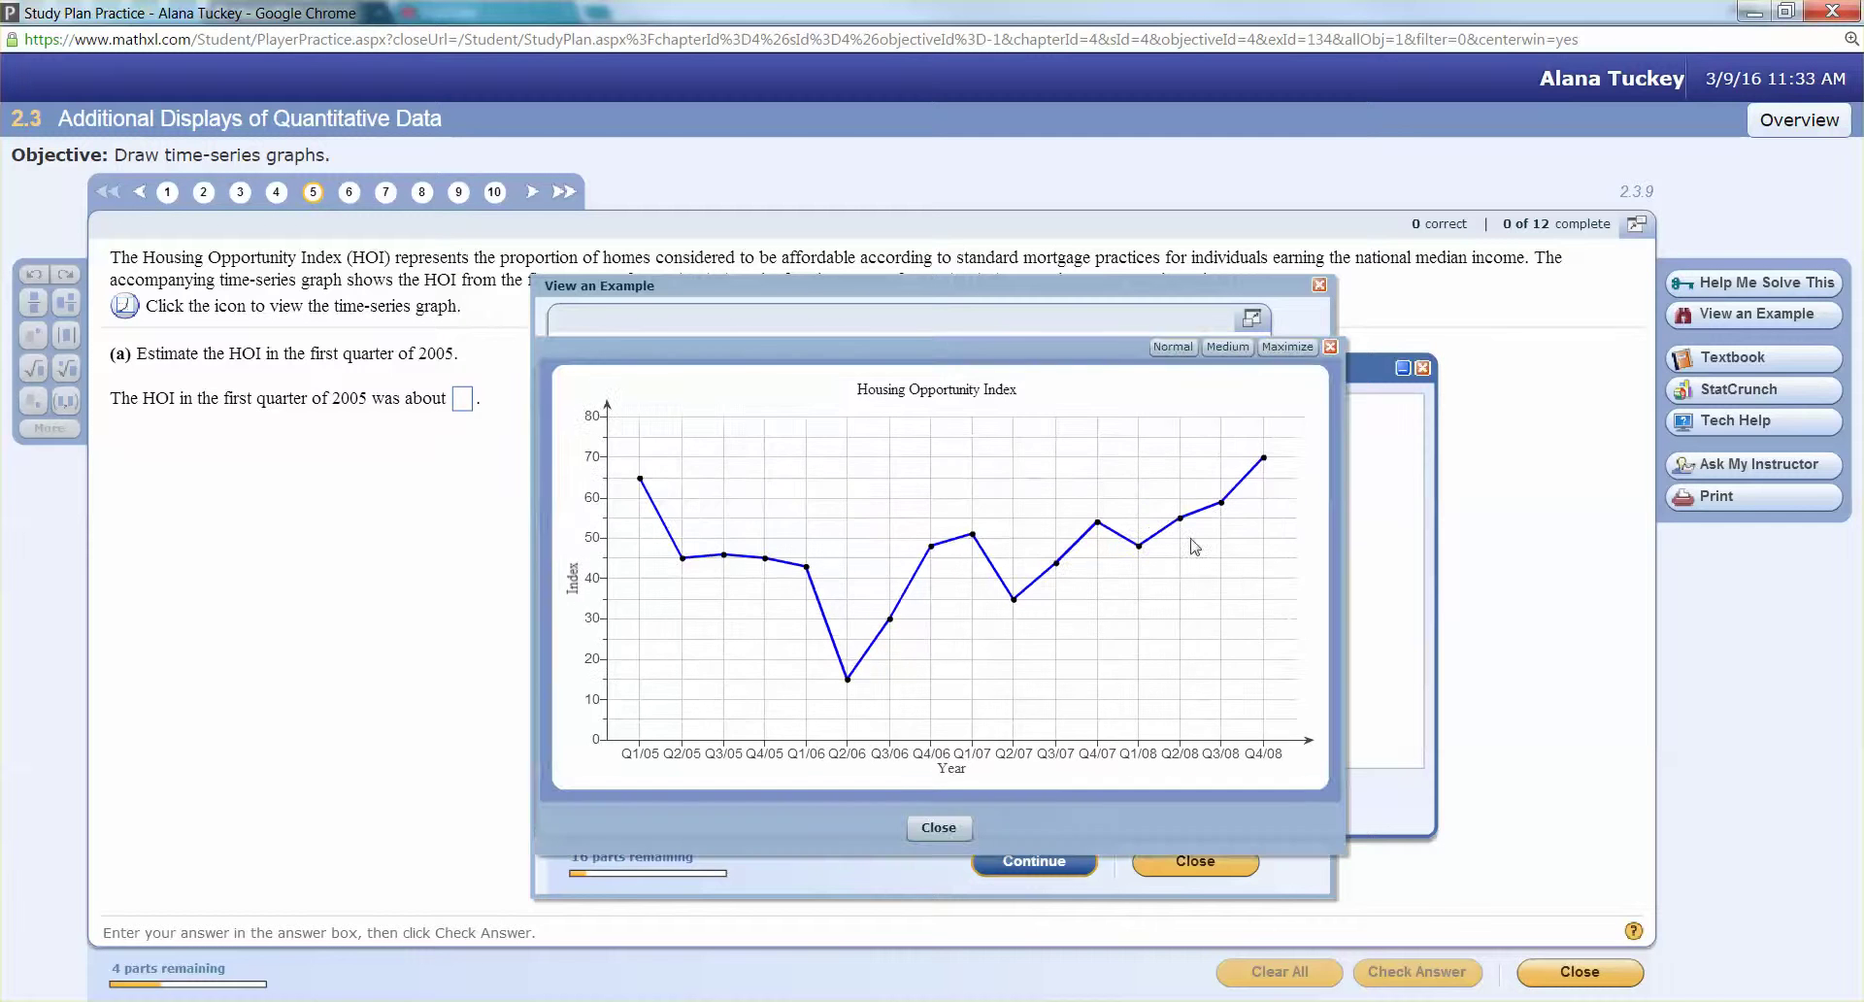
click(1287, 346)
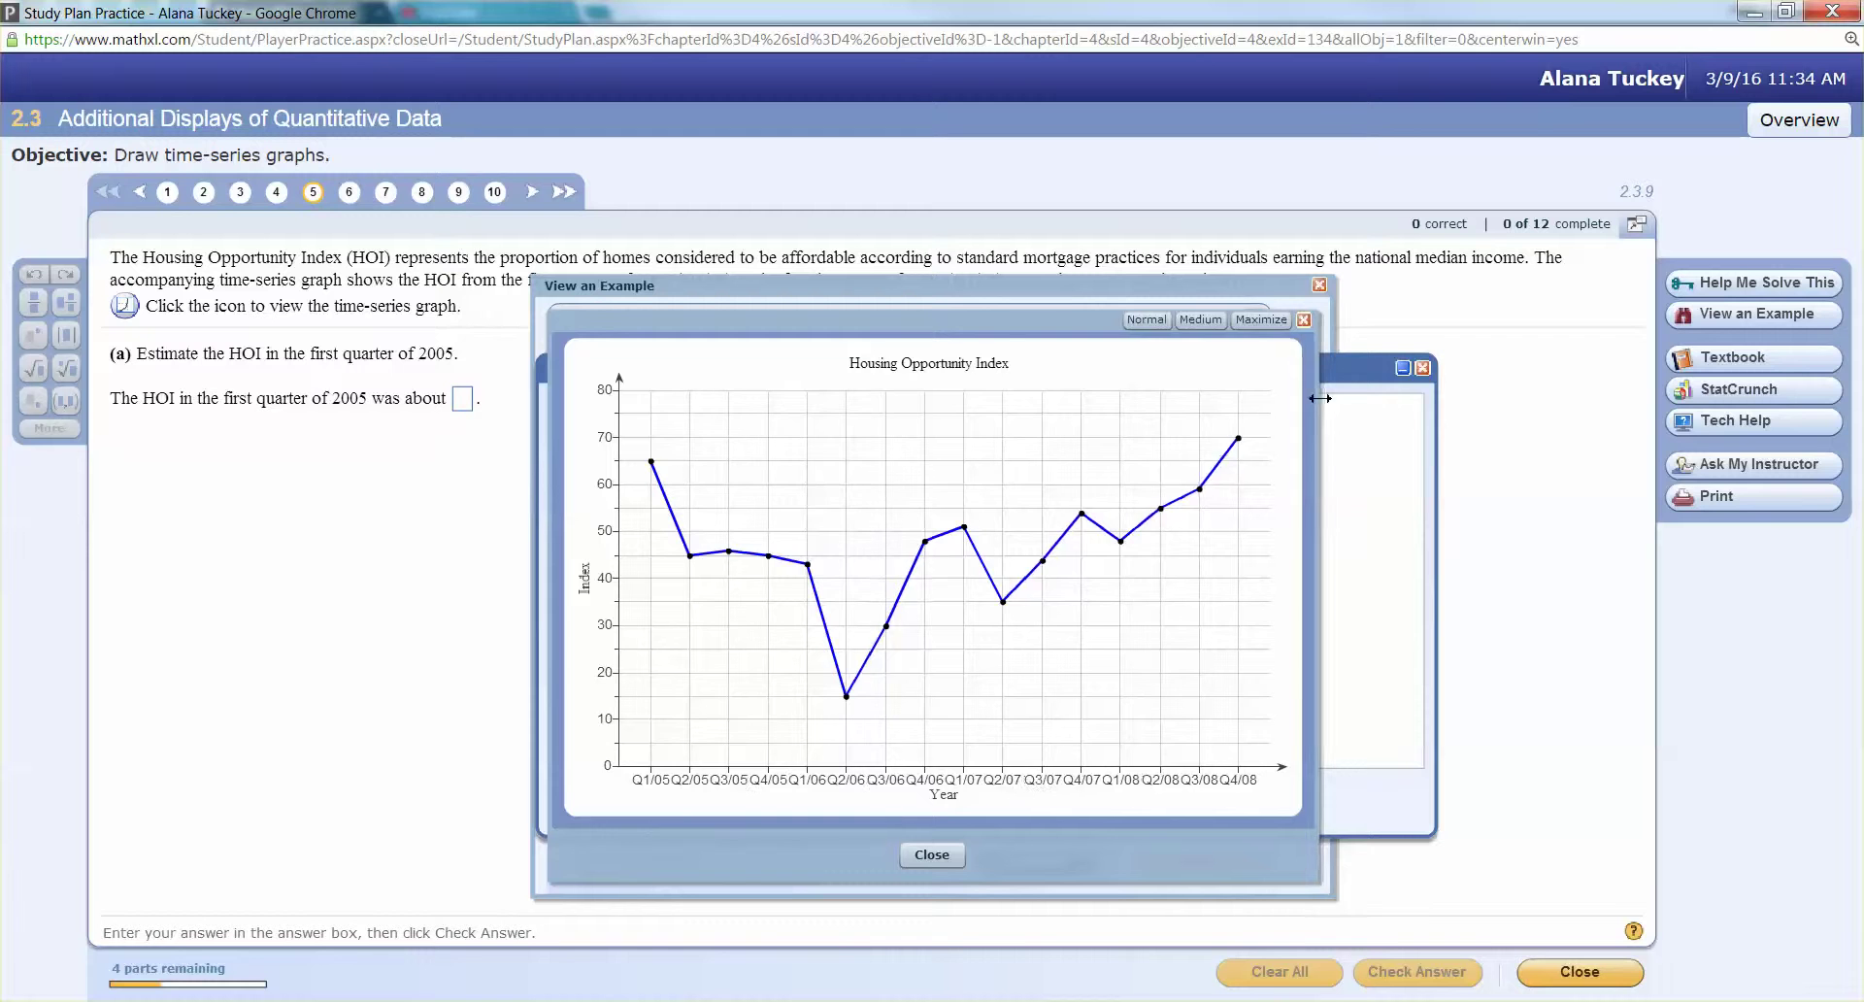
drag(1315, 403, 1815, 418)
drag(1367, 312, 934, 301)
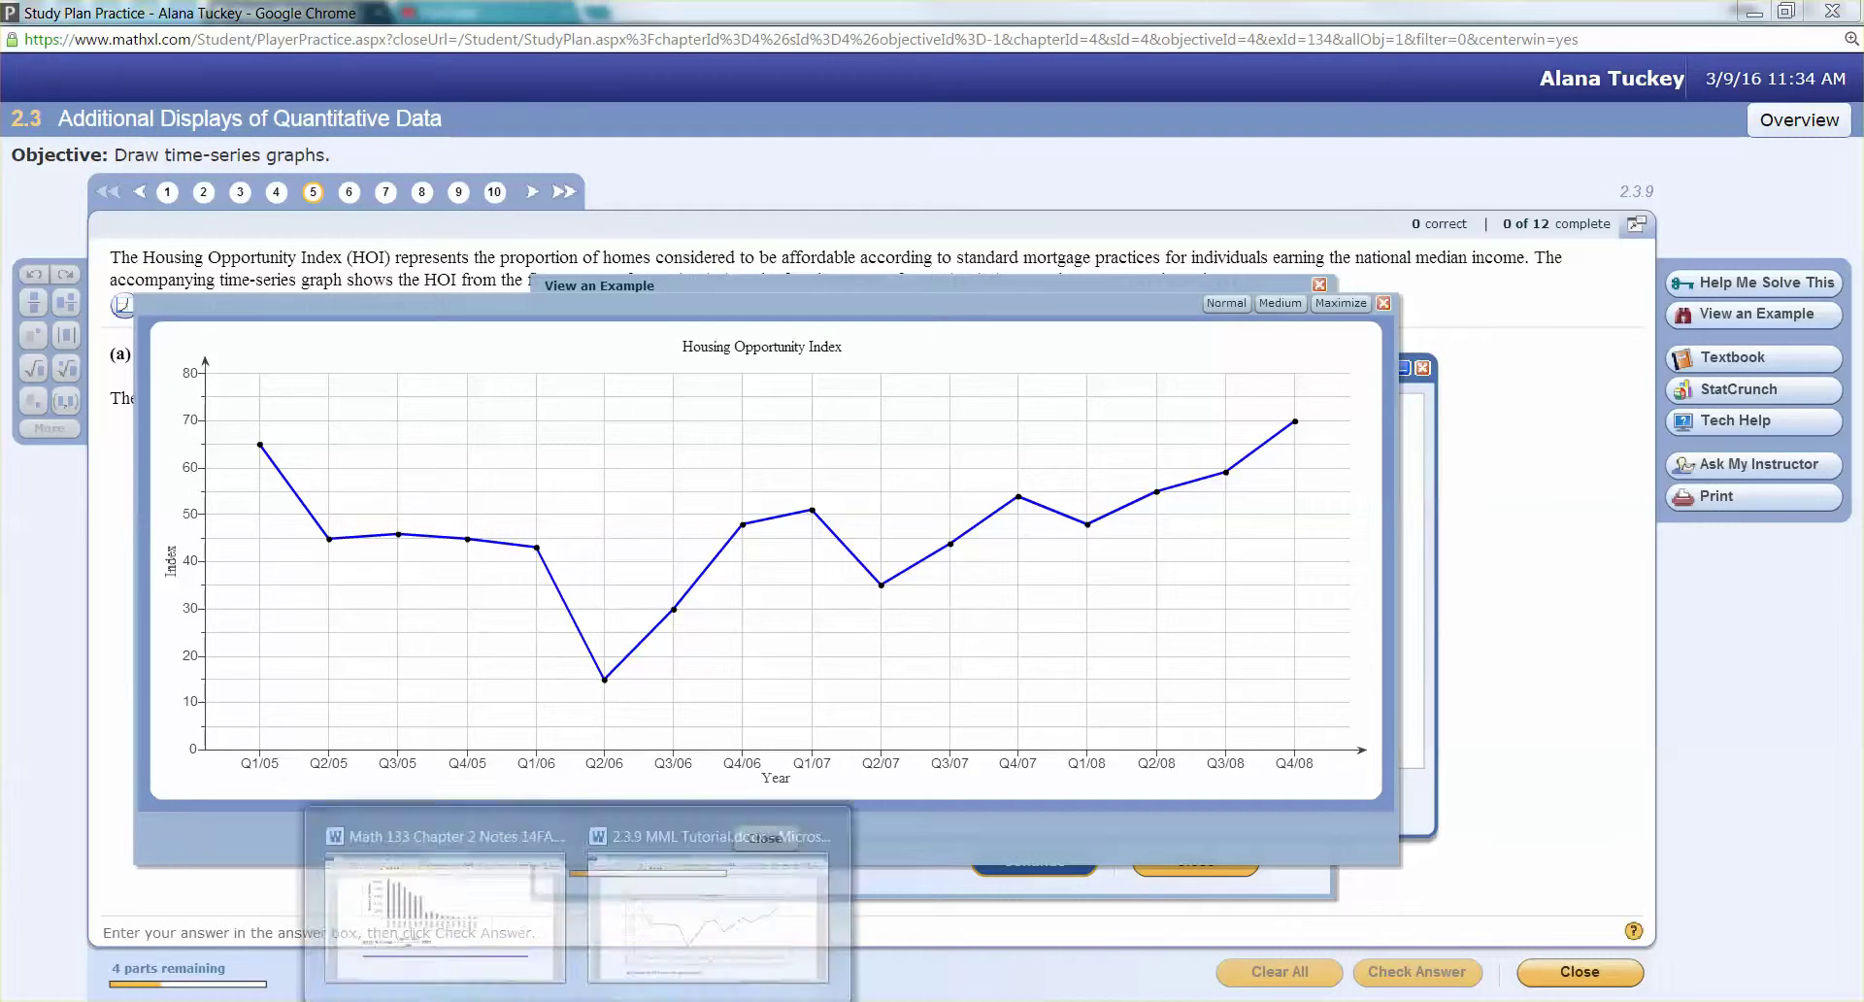
- Switch to the Word document 2.3.9 MML Tutorial and enter "About 65" as the answer below question (a)
click(825, 932)
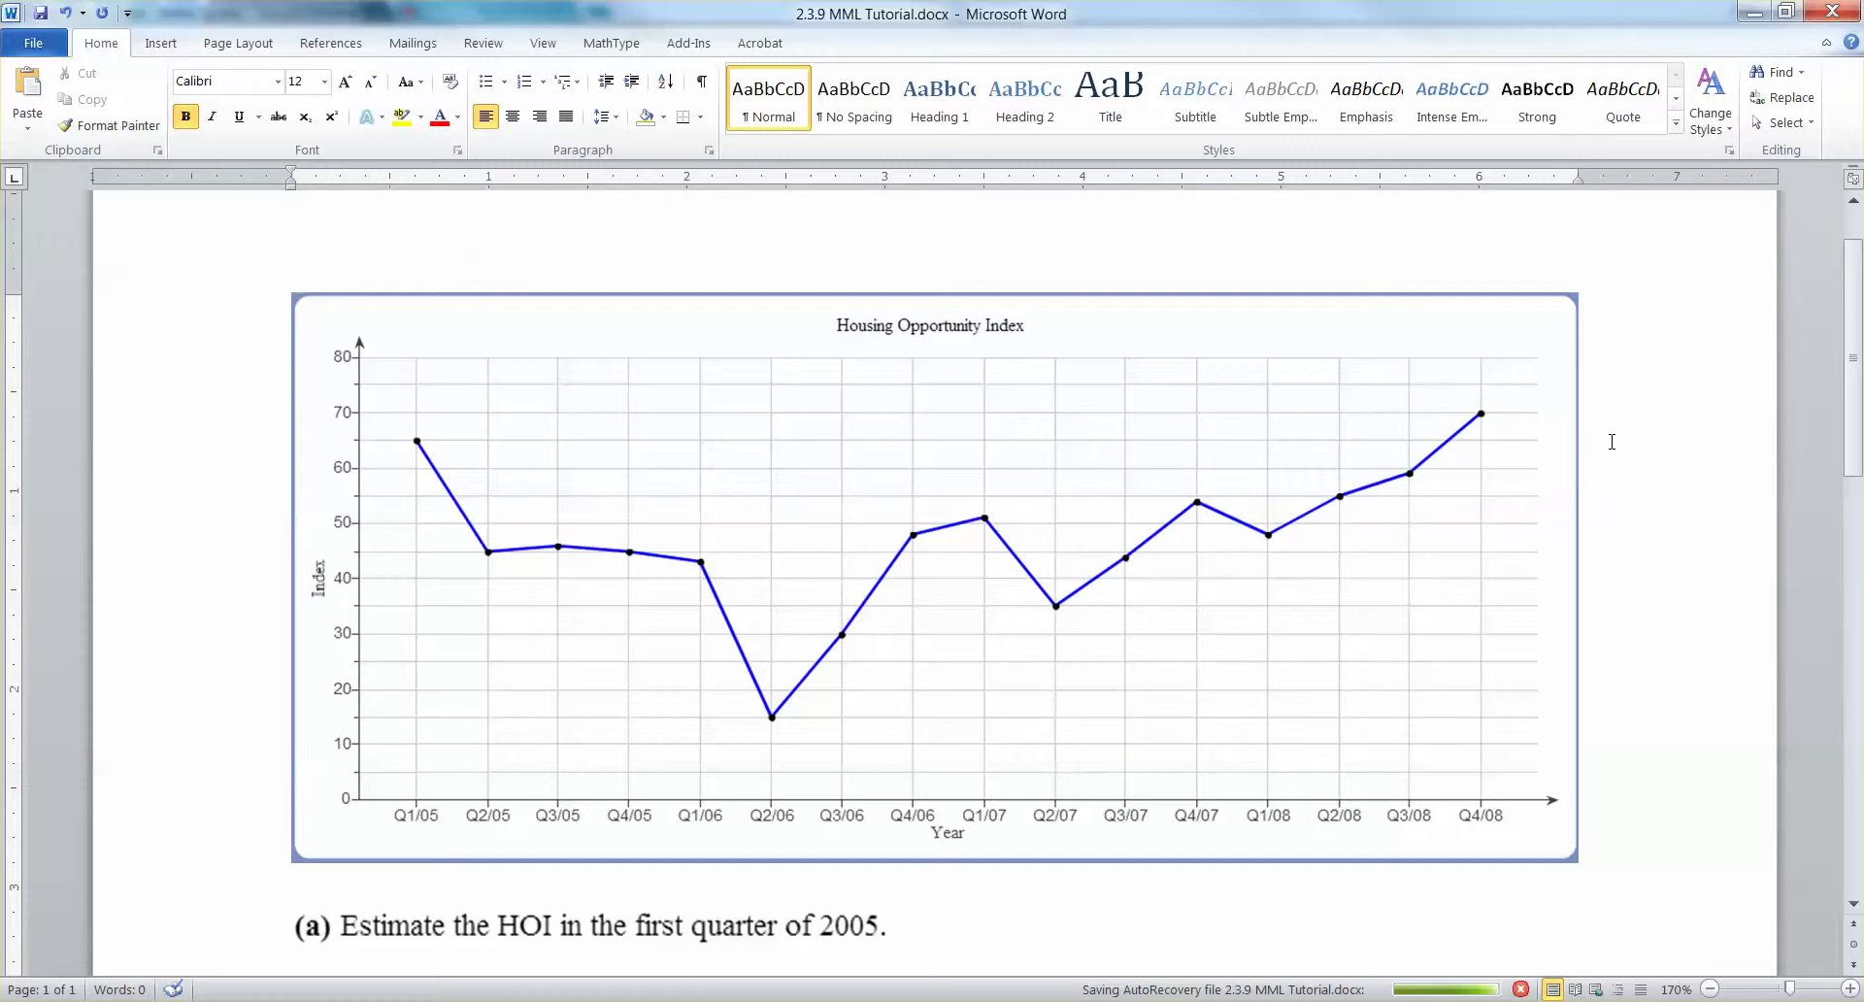
click(1623, 522)
scroll(1638, 528, down, 1)
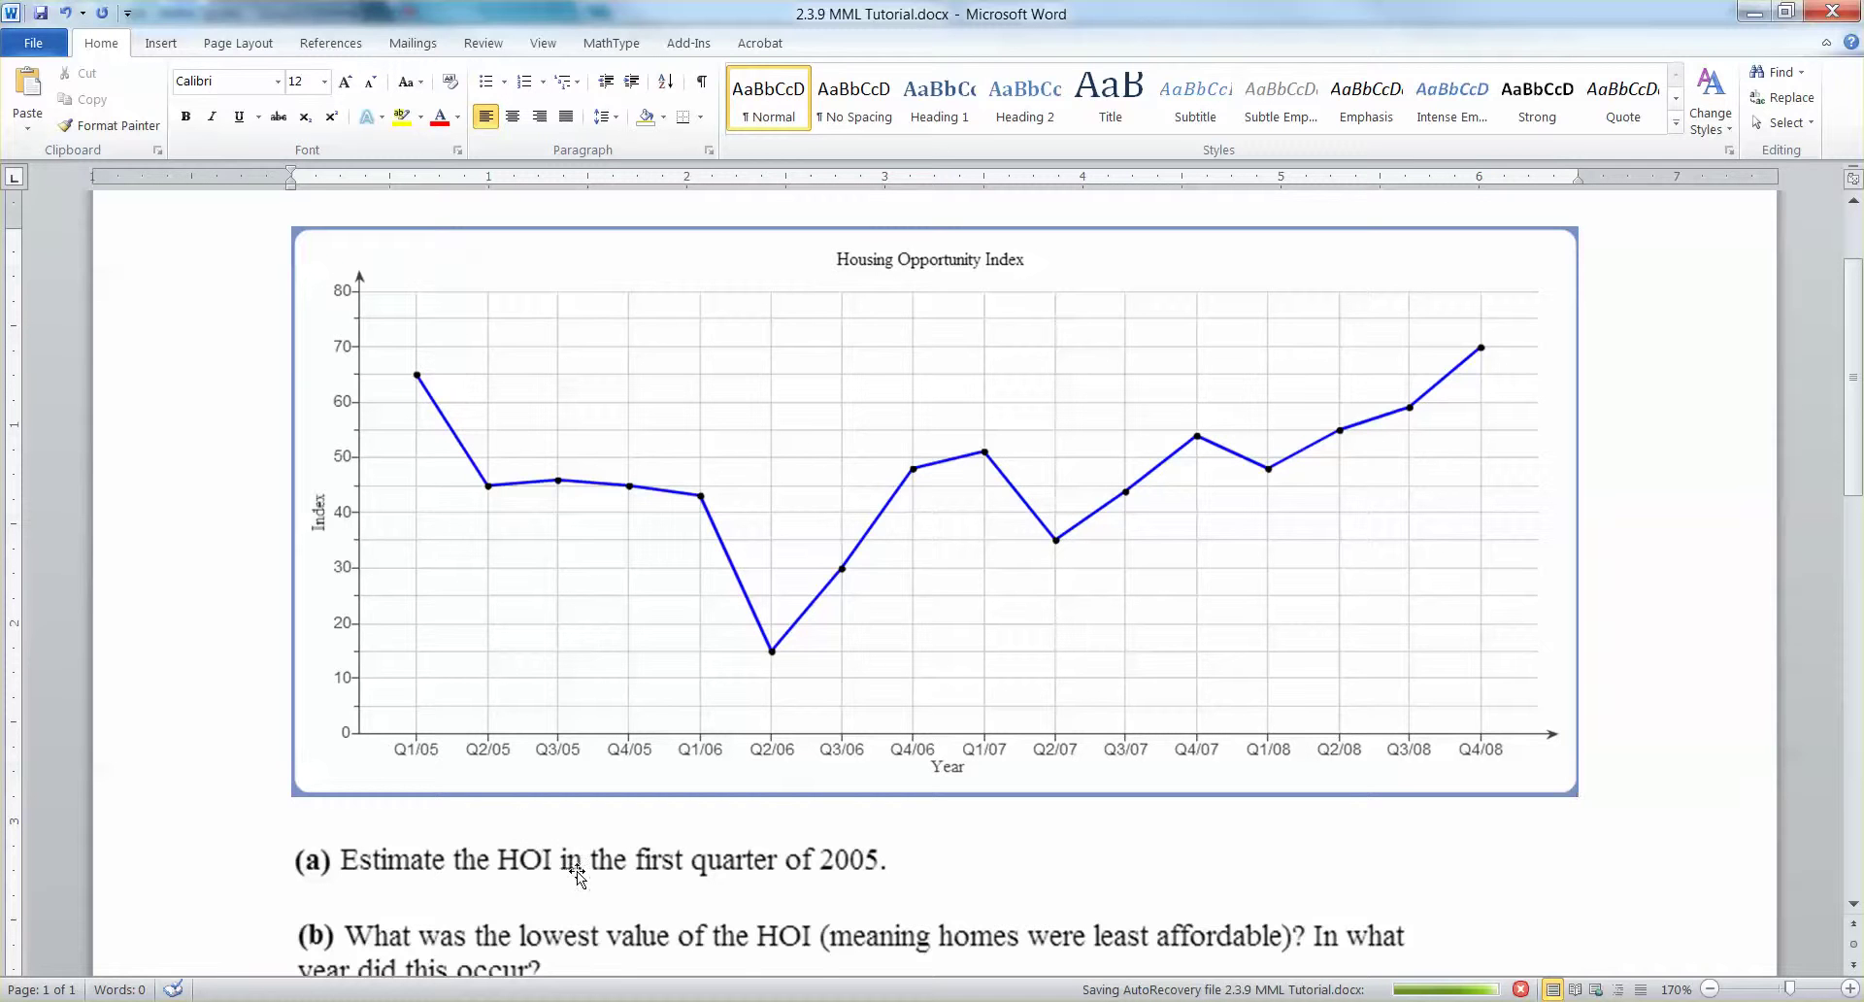
click(953, 853)
key(Return)
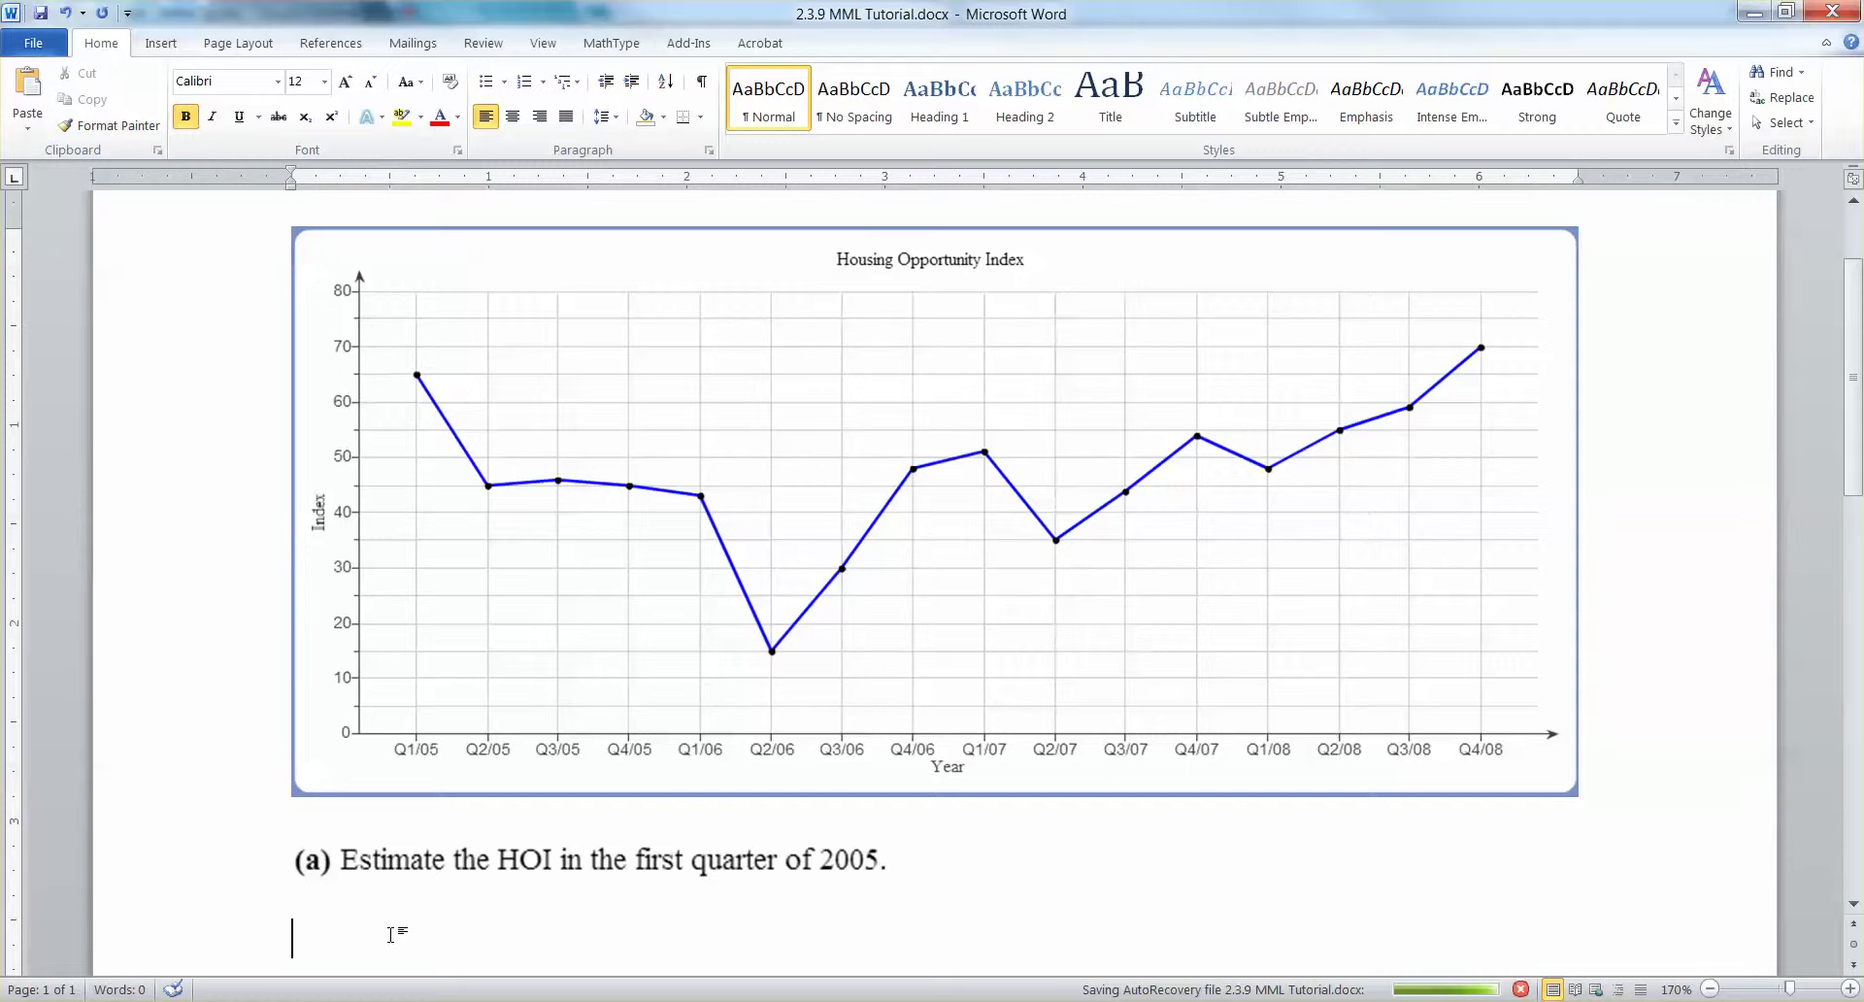
text(About)
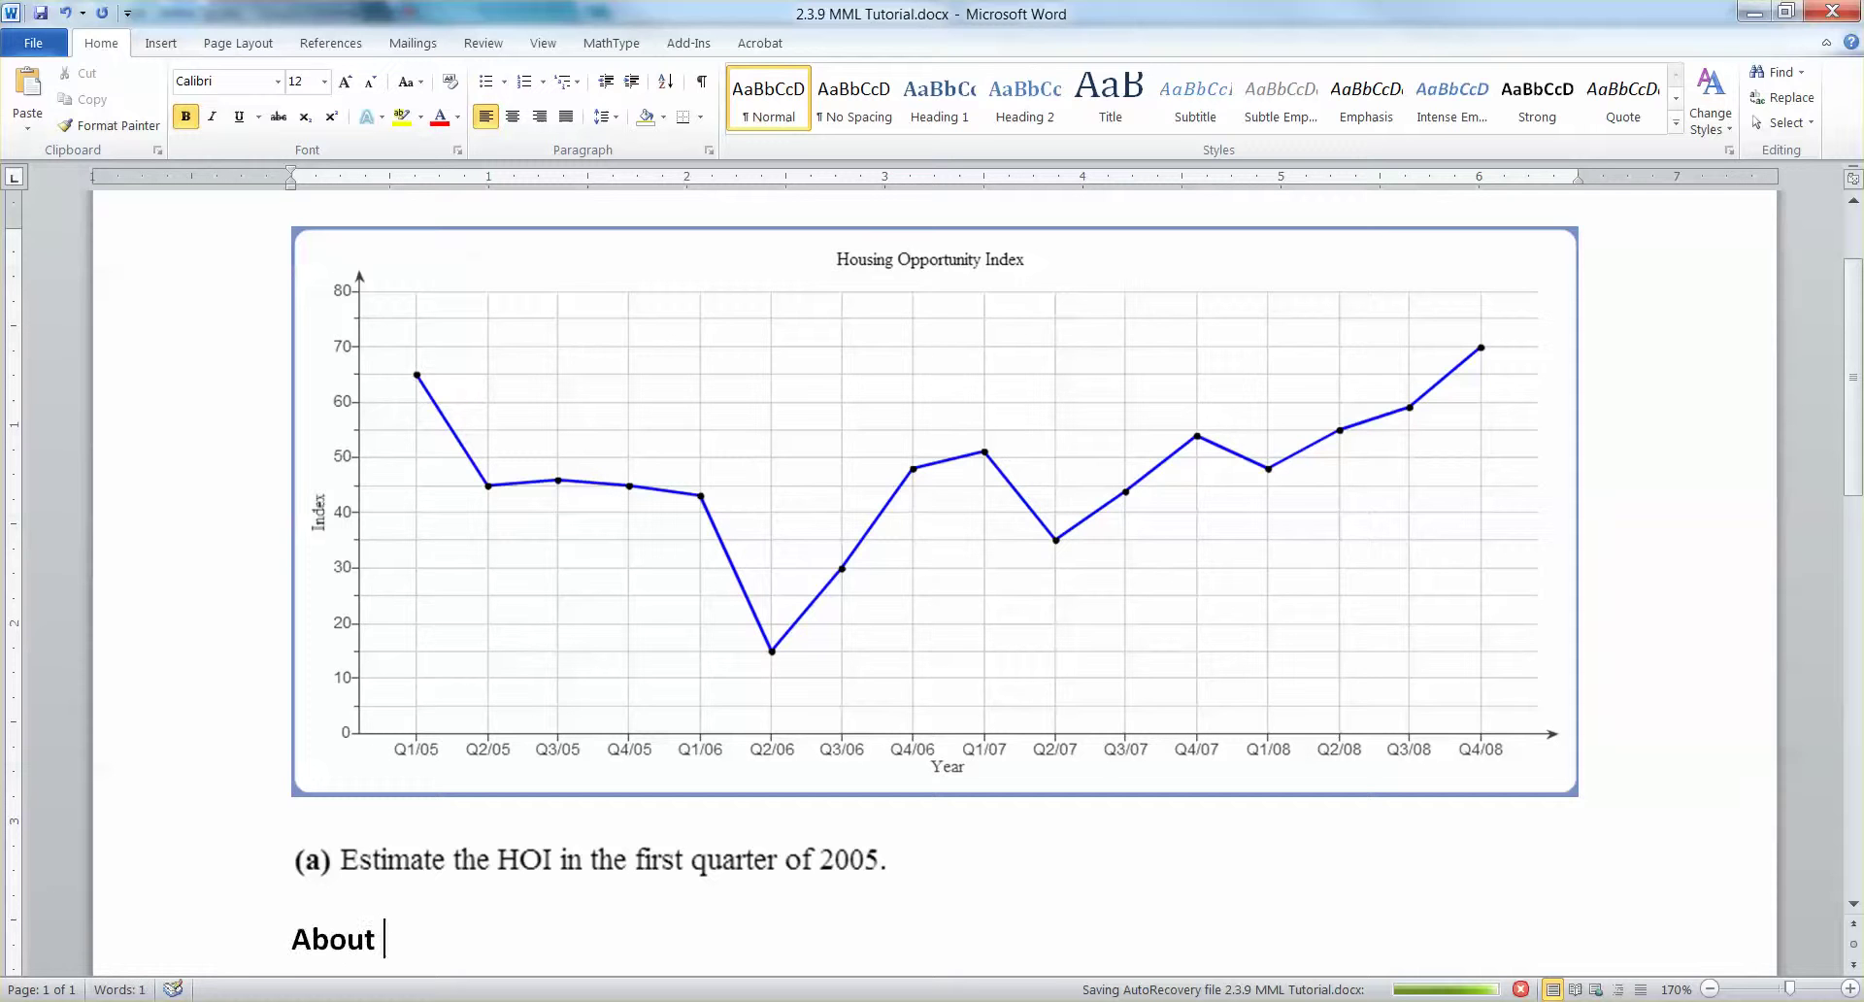
text( 65)
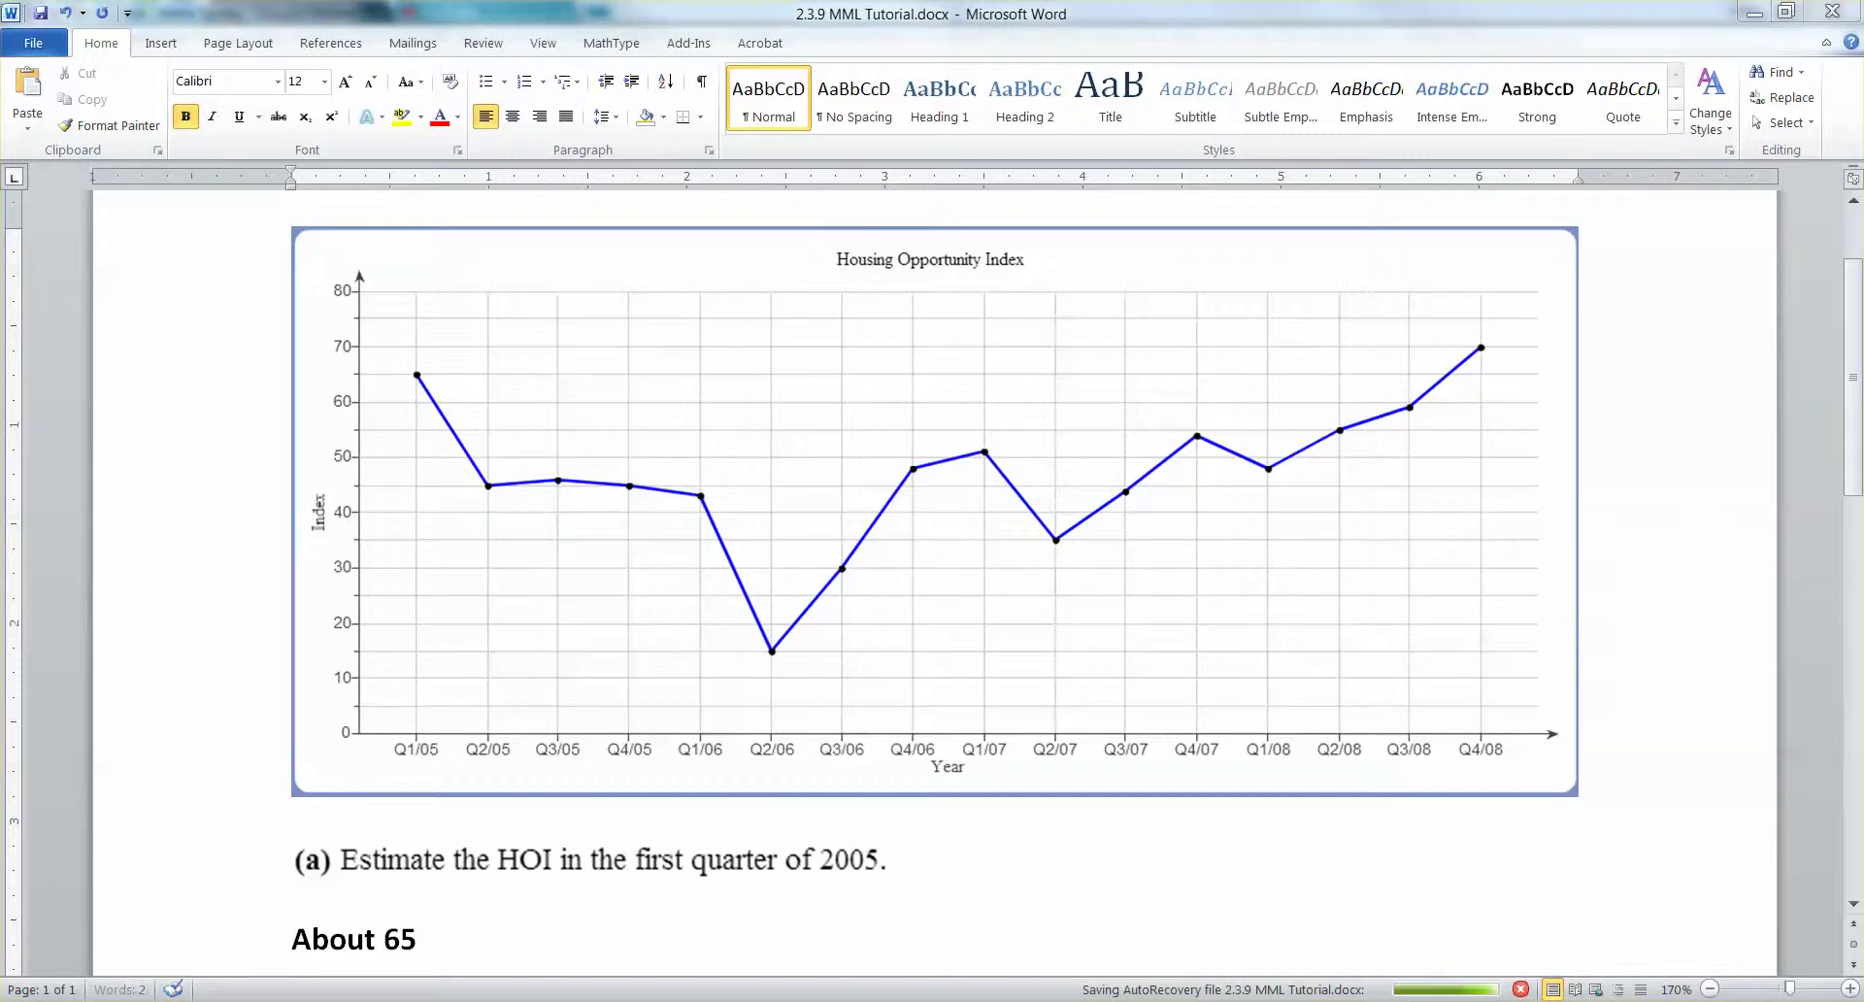
- Add an answer line below question (b) reading "Q2/06 = 2nd quarter of 2006"
click(589, 914)
scroll(588, 913, down, 1)
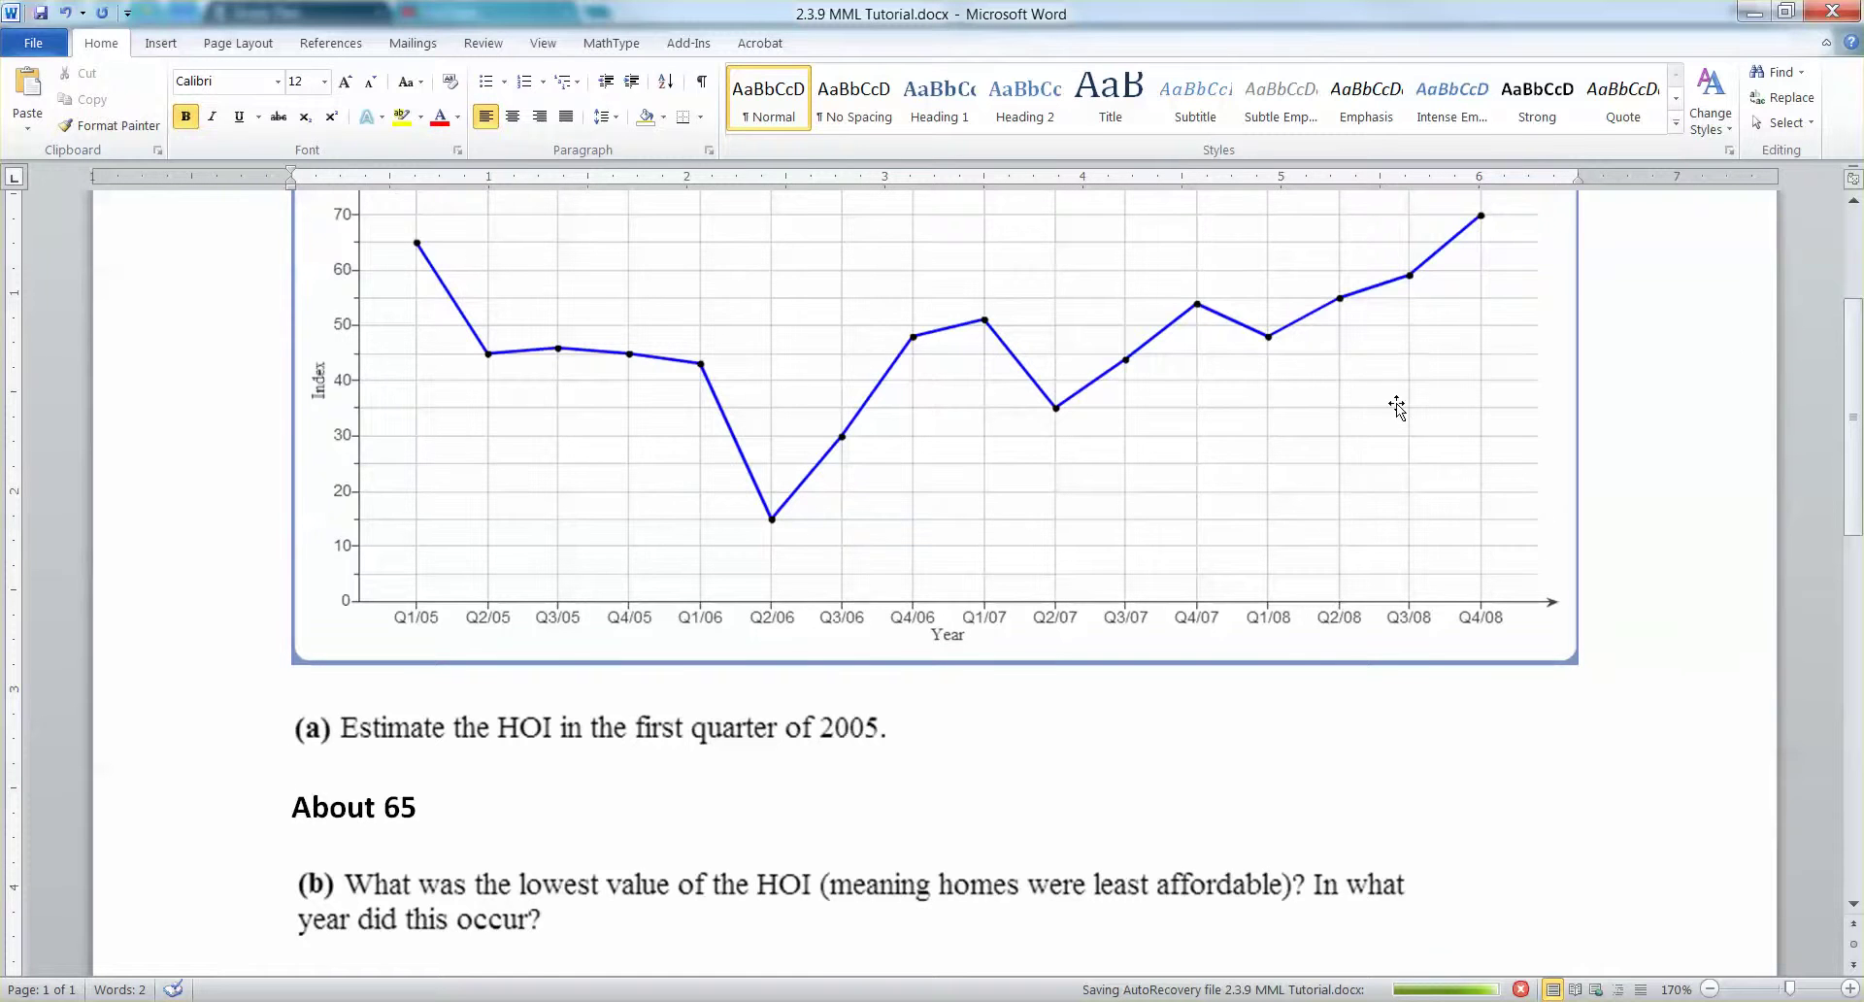
scroll(1398, 403, up, 2)
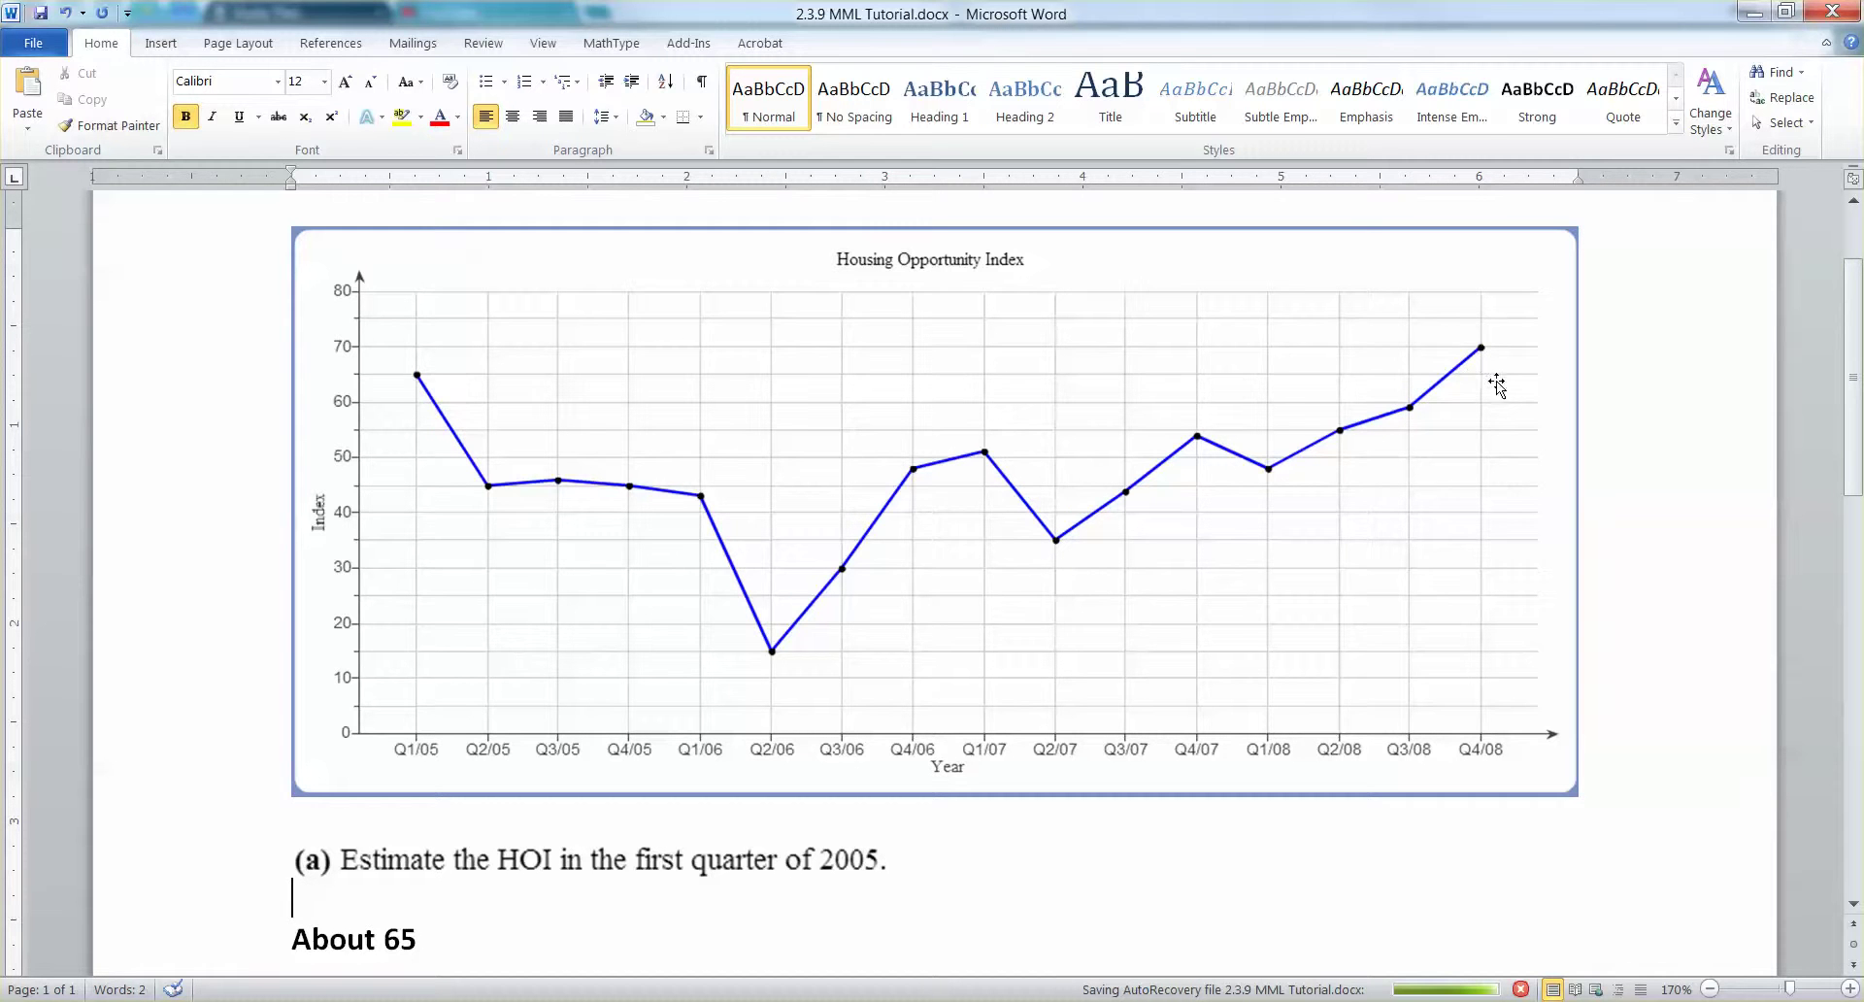
scroll(994, 478, down, 4)
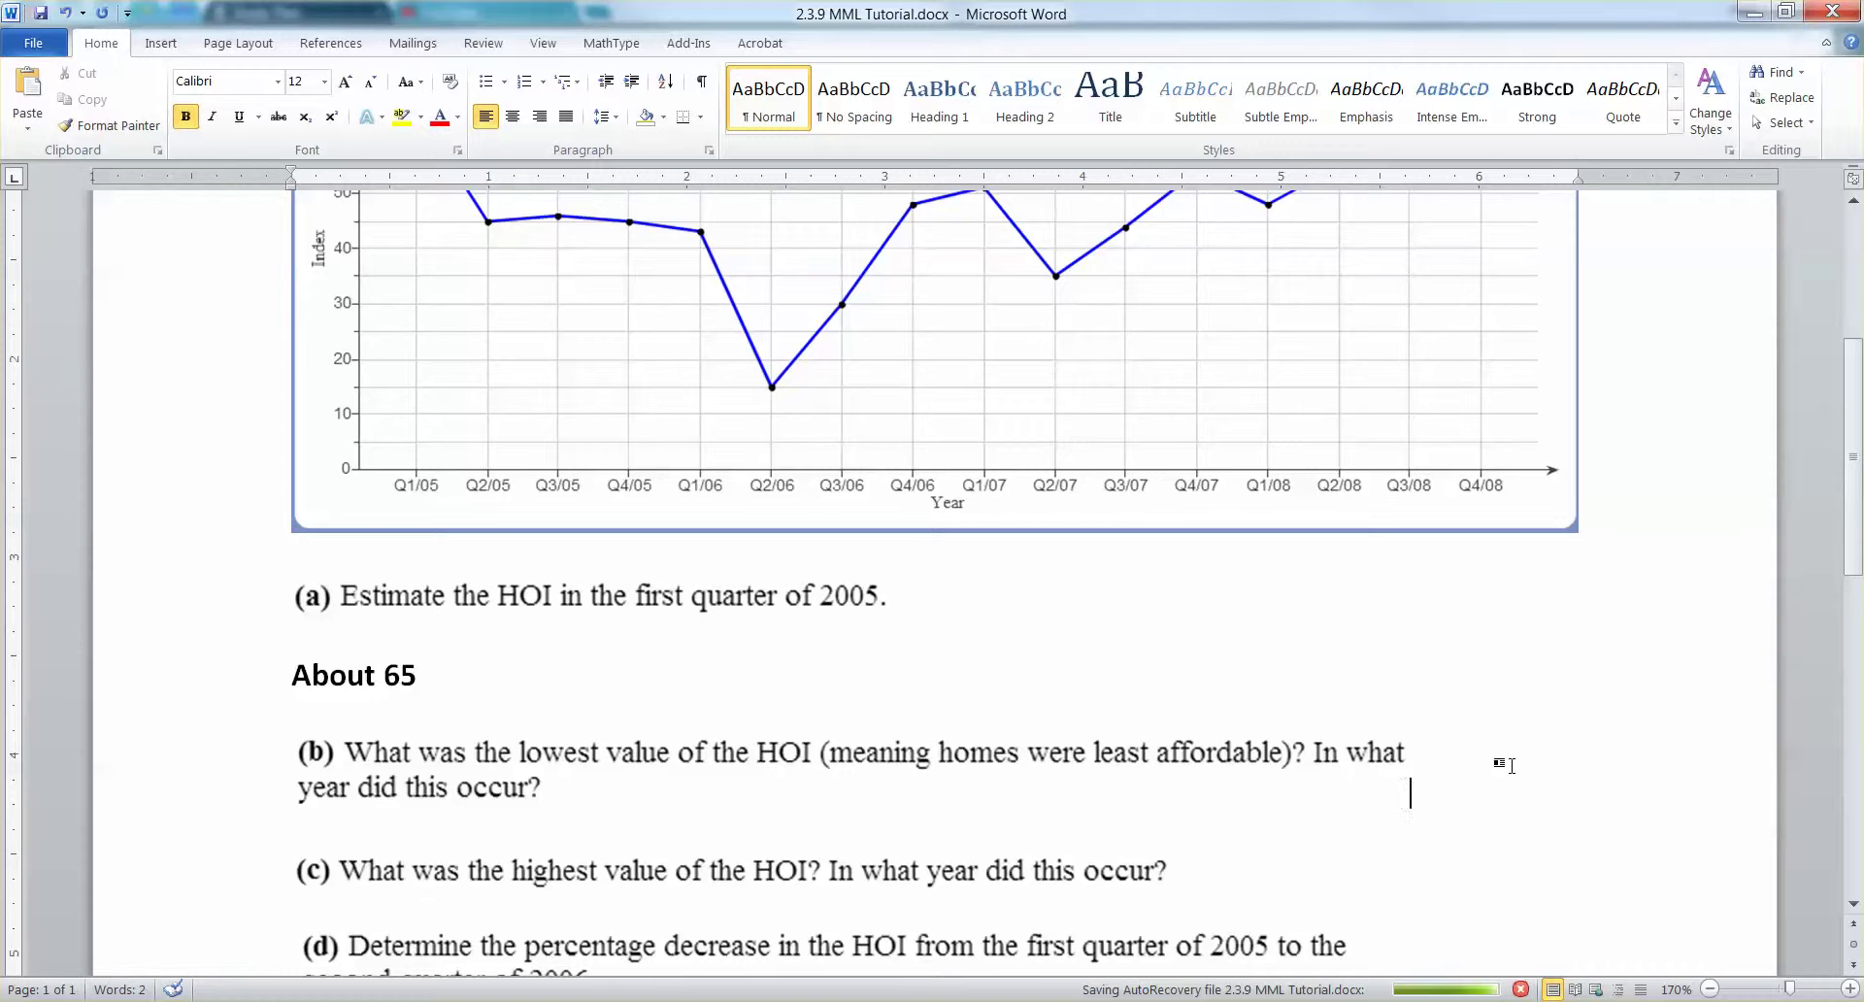
key(Return)
key(Return)
scroll(1146, 684, up, 2)
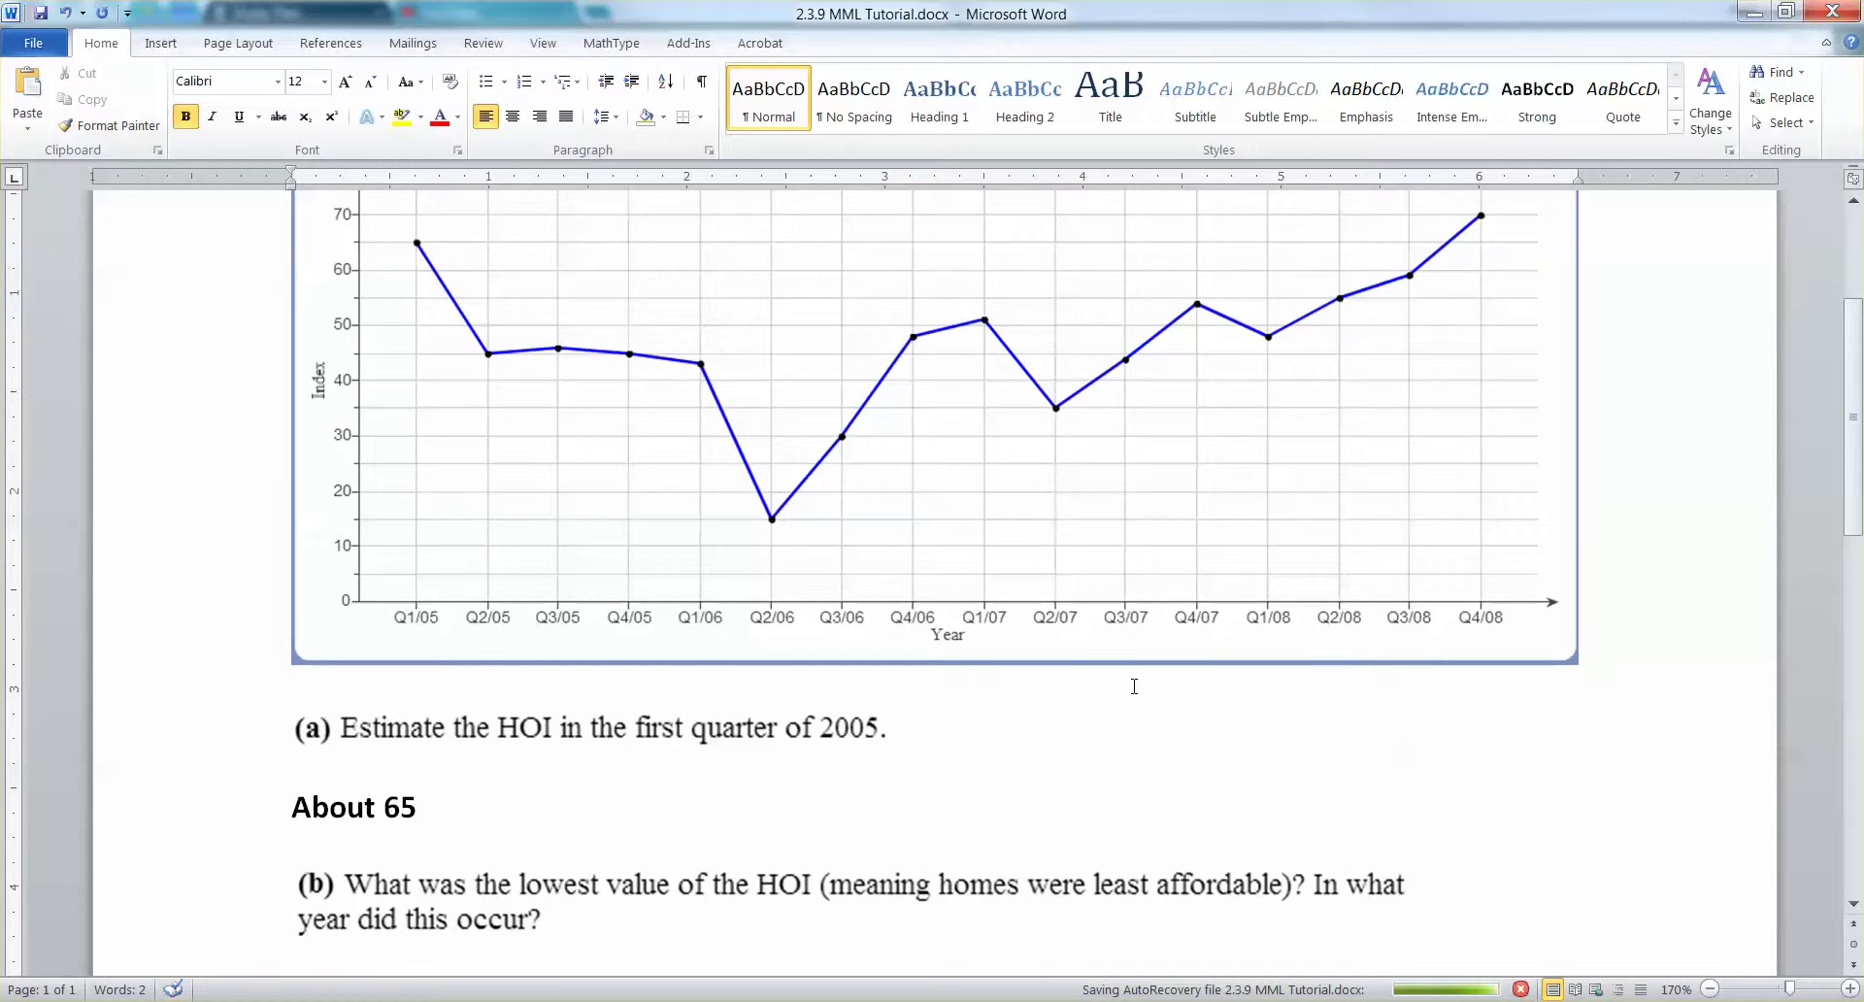
scroll(1134, 686, down, 1)
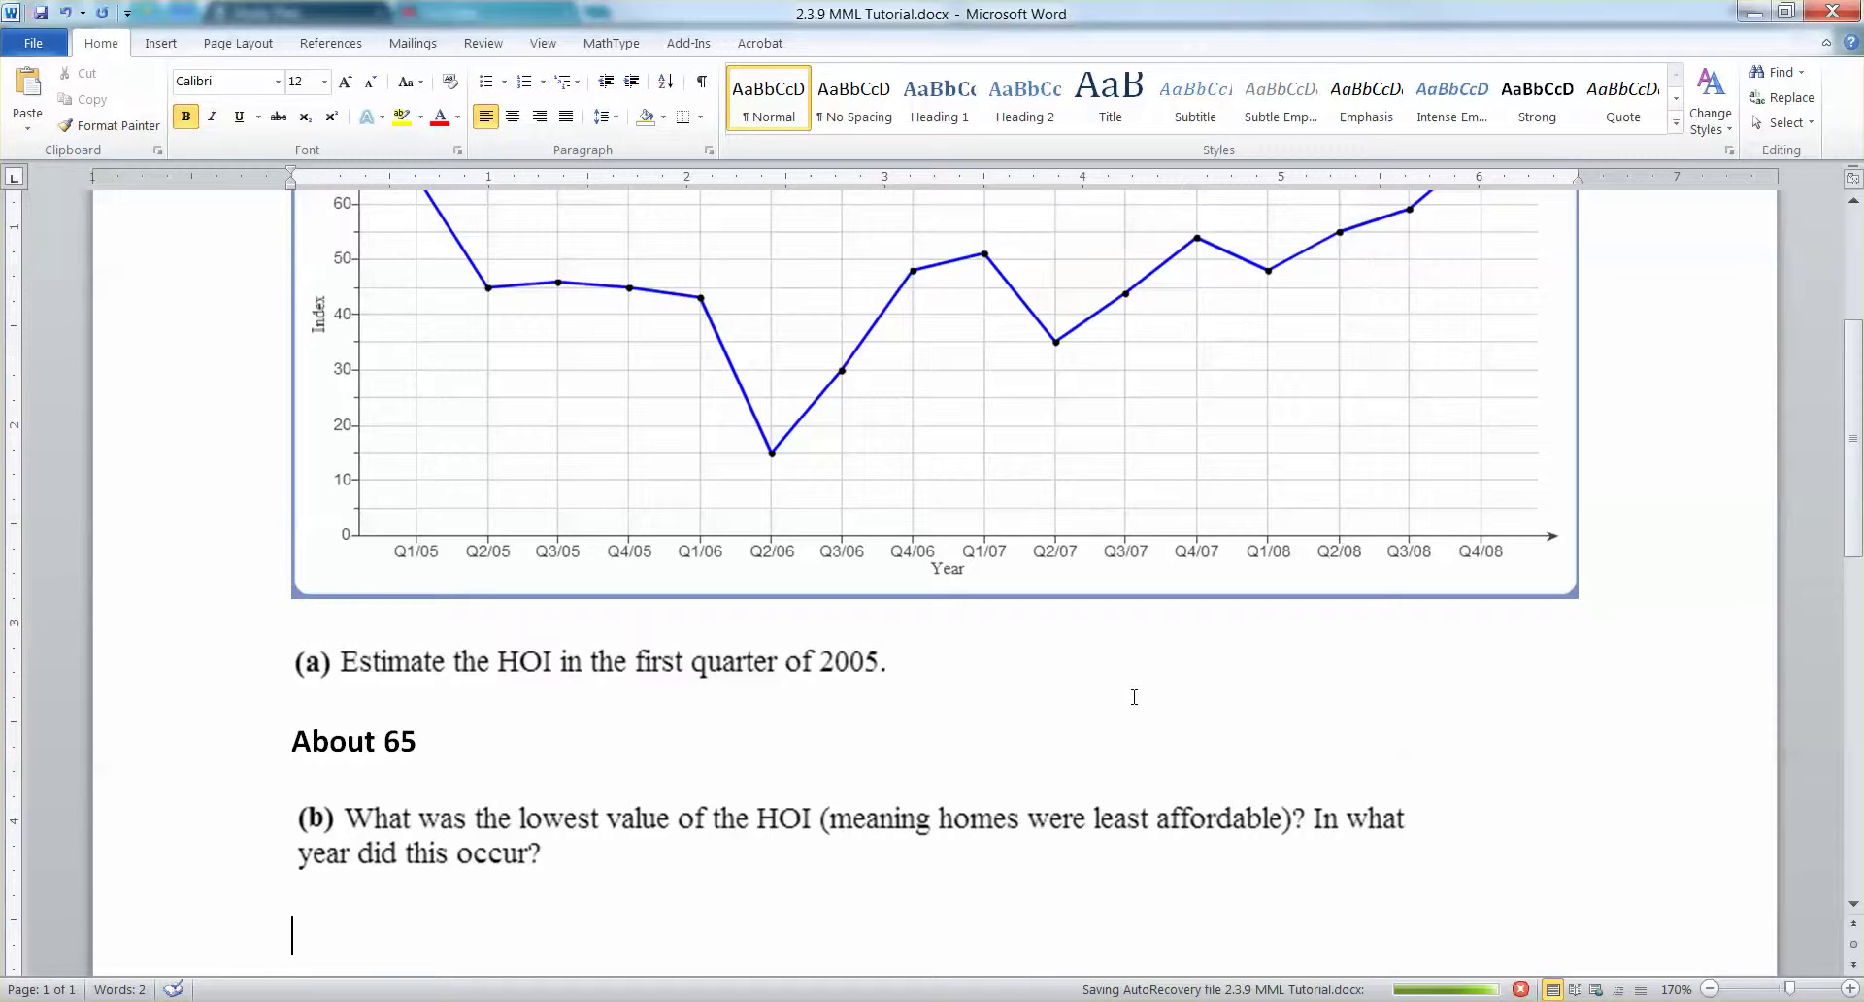
scroll(1133, 697, down, 1)
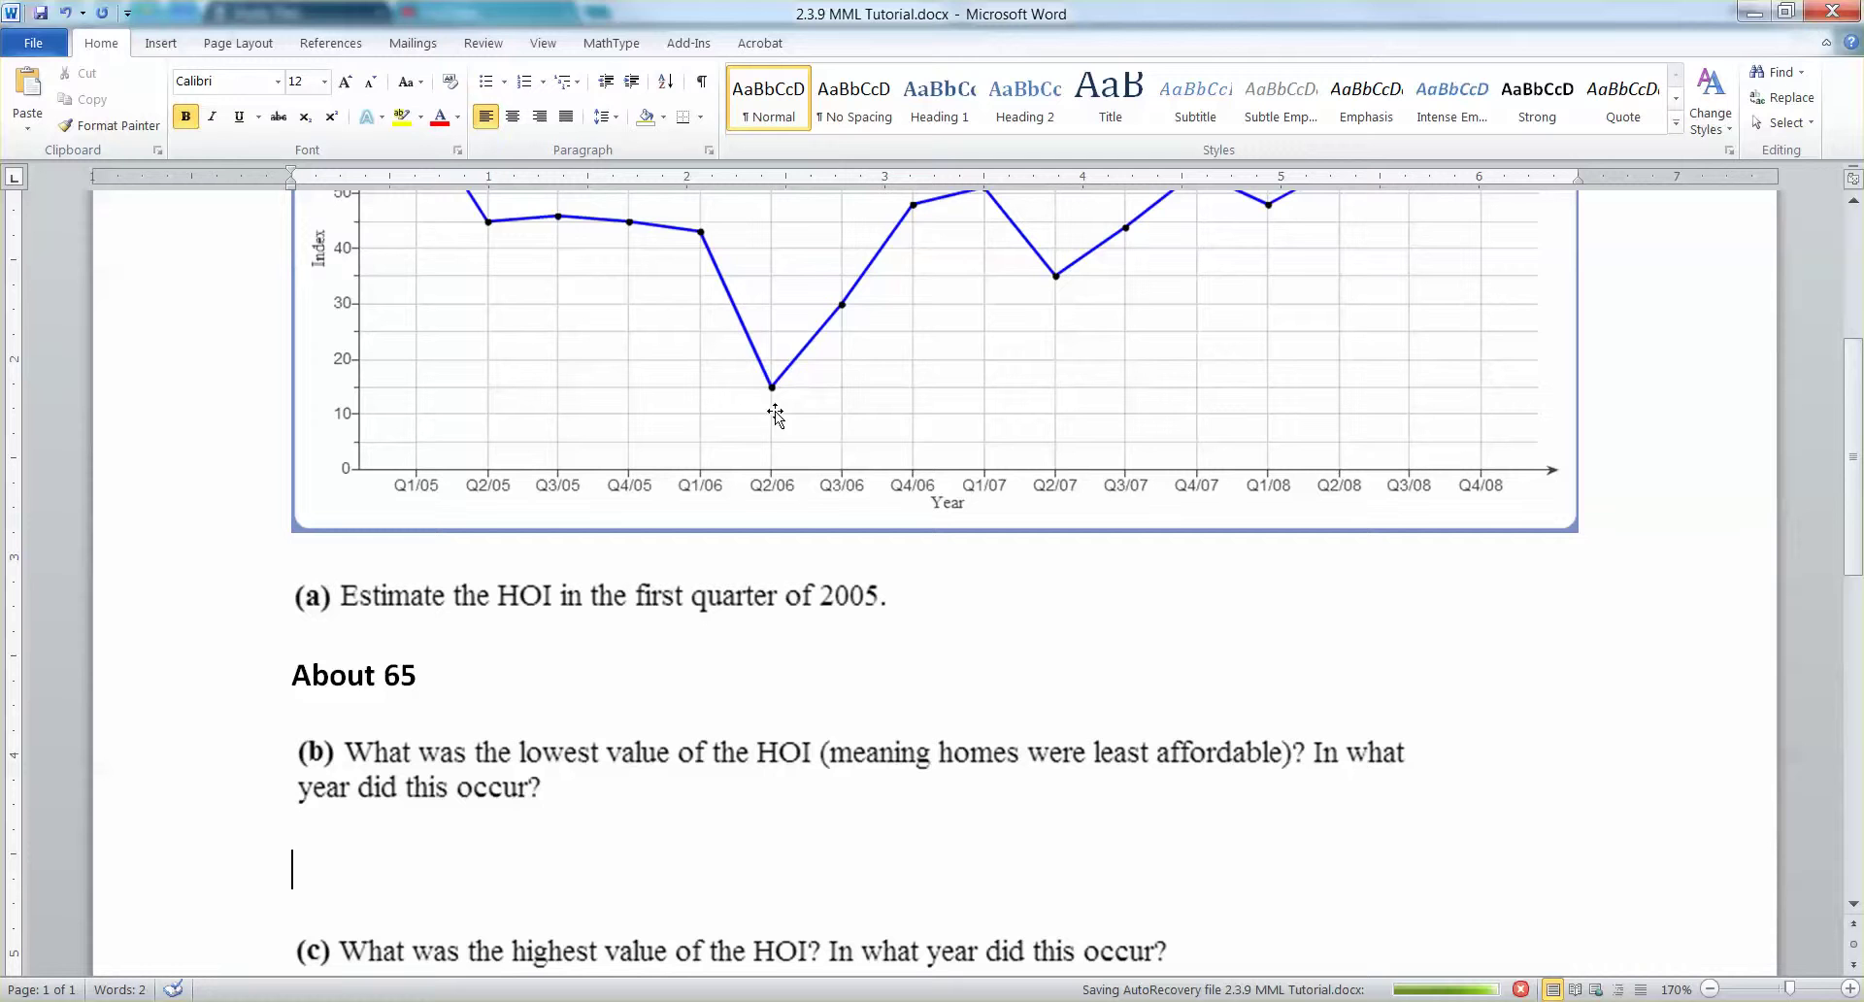
text(Q2/06)
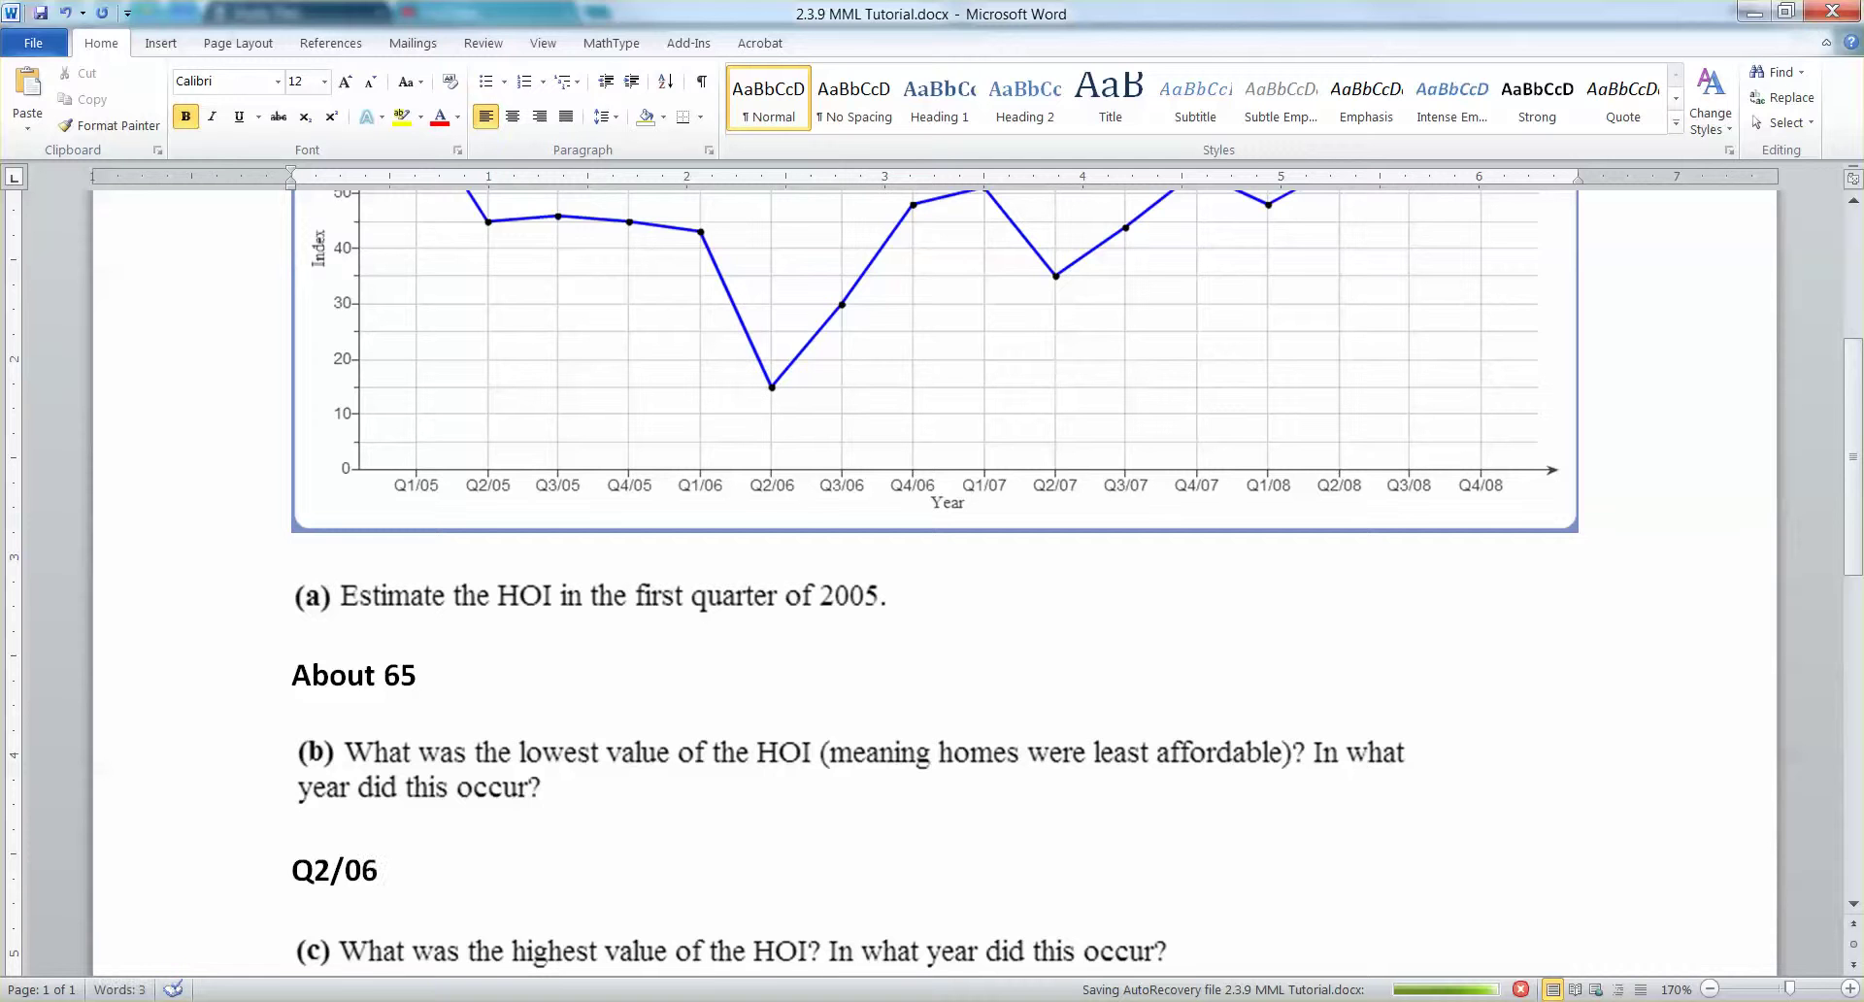
text( = 2nd qyuuarter of 200)
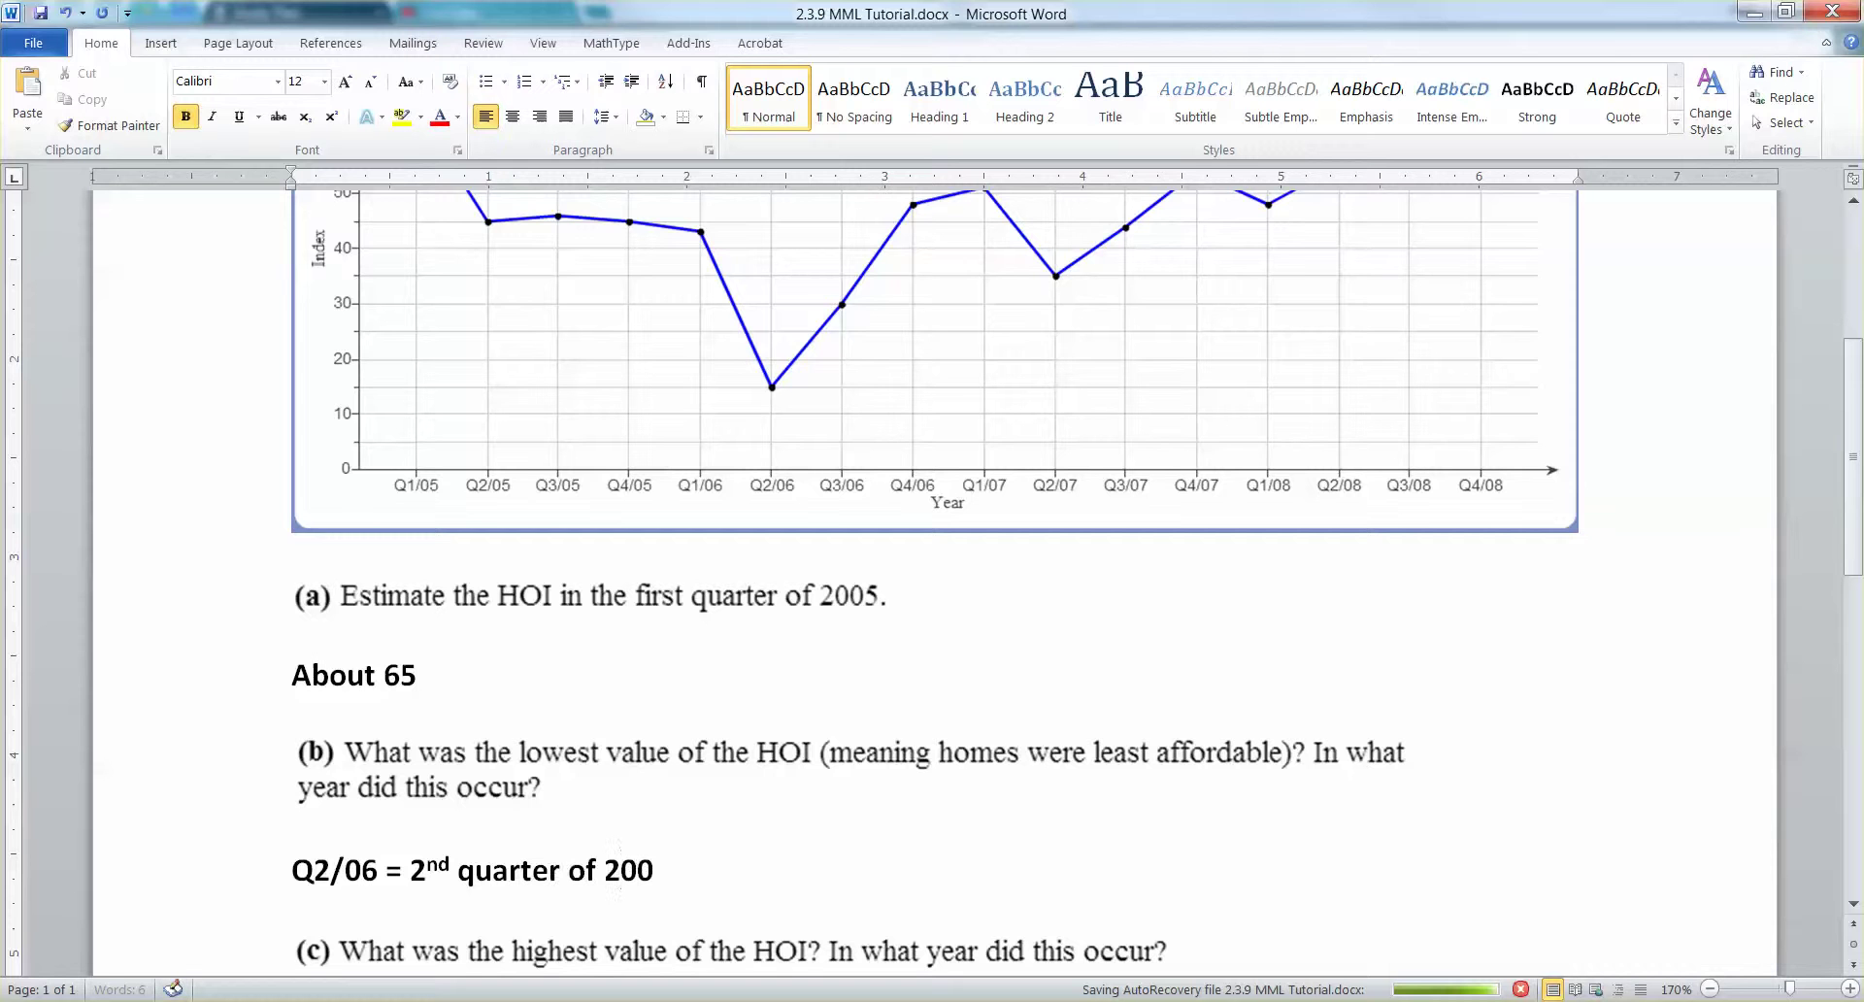
text(6)
- Reword the answer to question (b) as "15 in Q2 of 2006" on a single line
drag(609, 867, 237, 861)
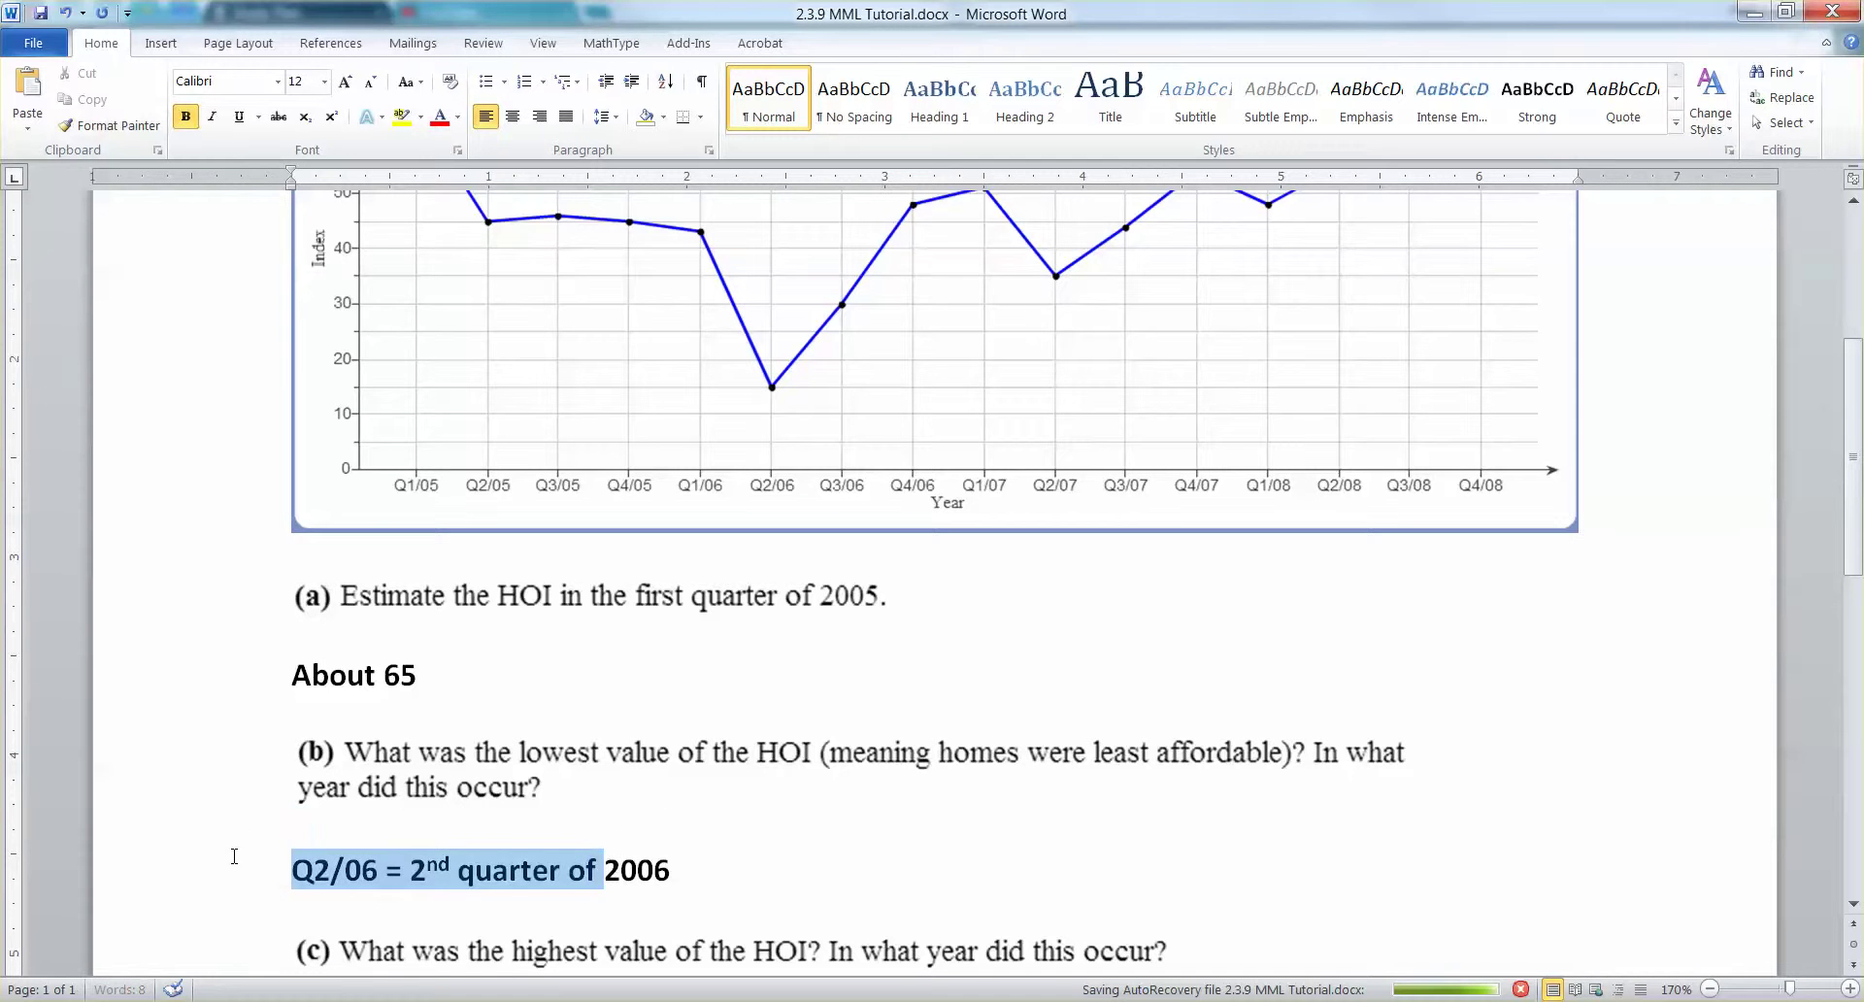
key(BackSpace)
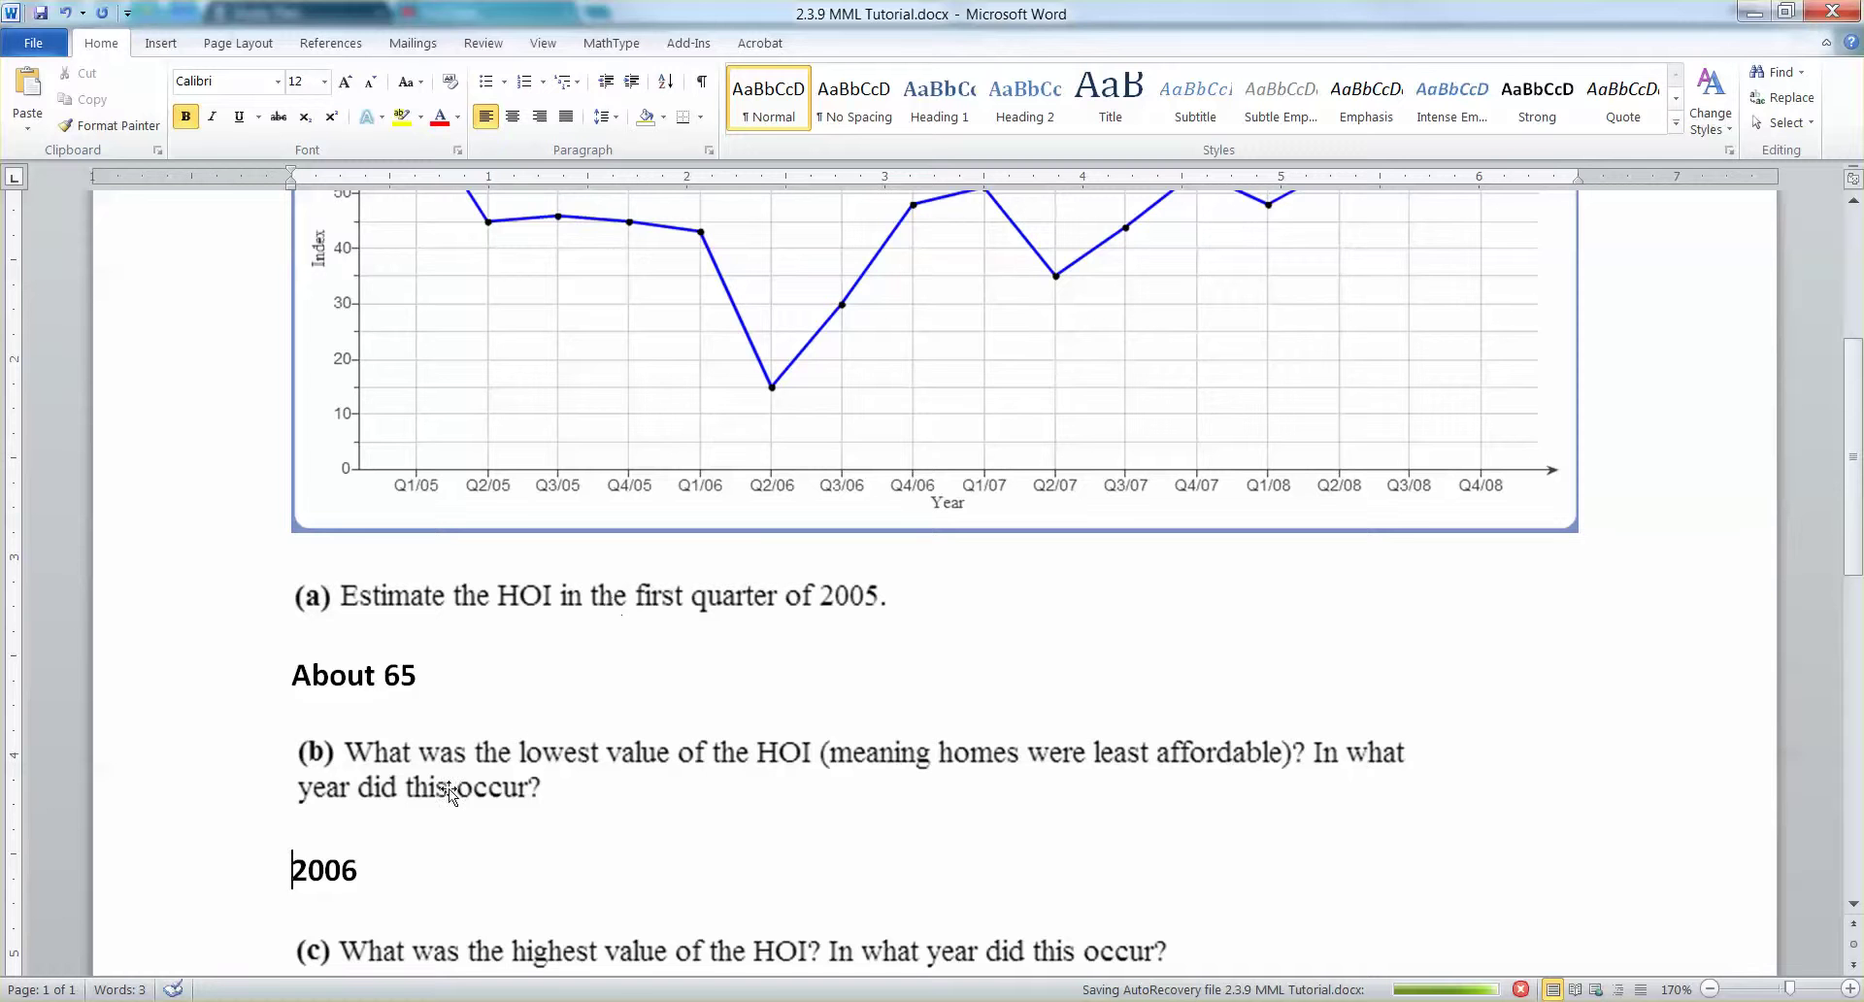
key(Return)
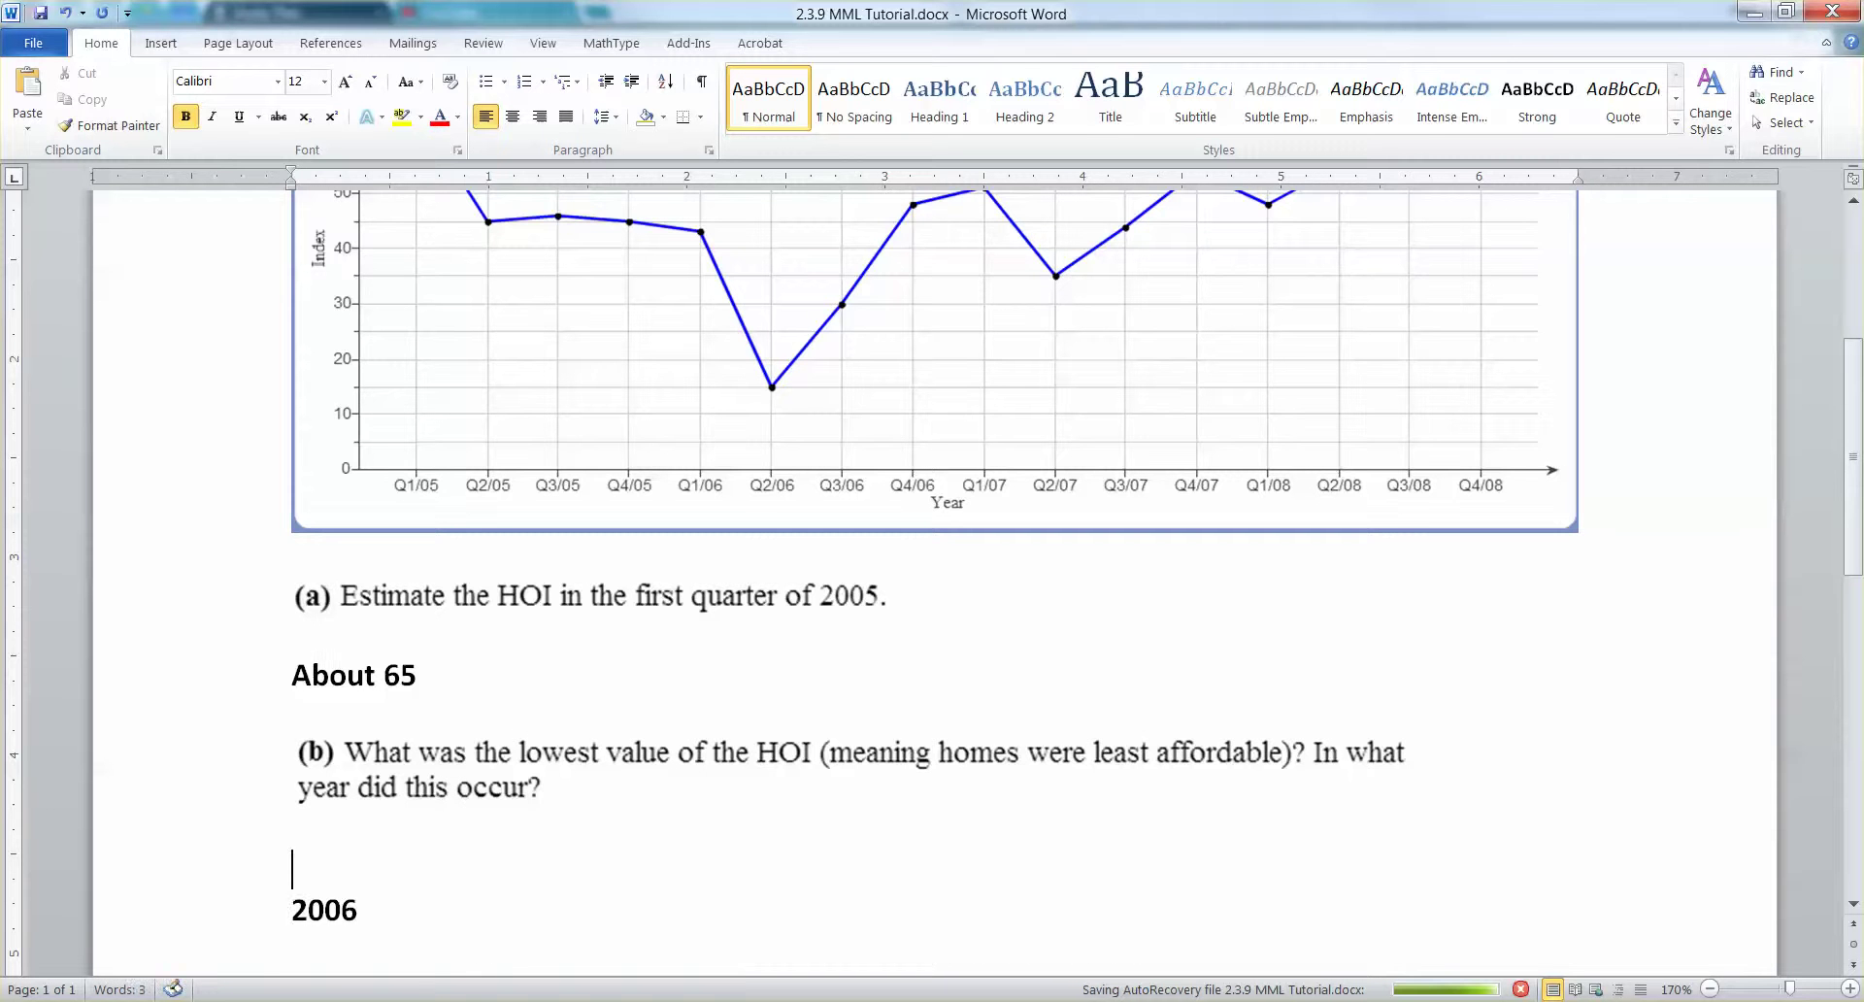
scroll(699, 654, up, 3)
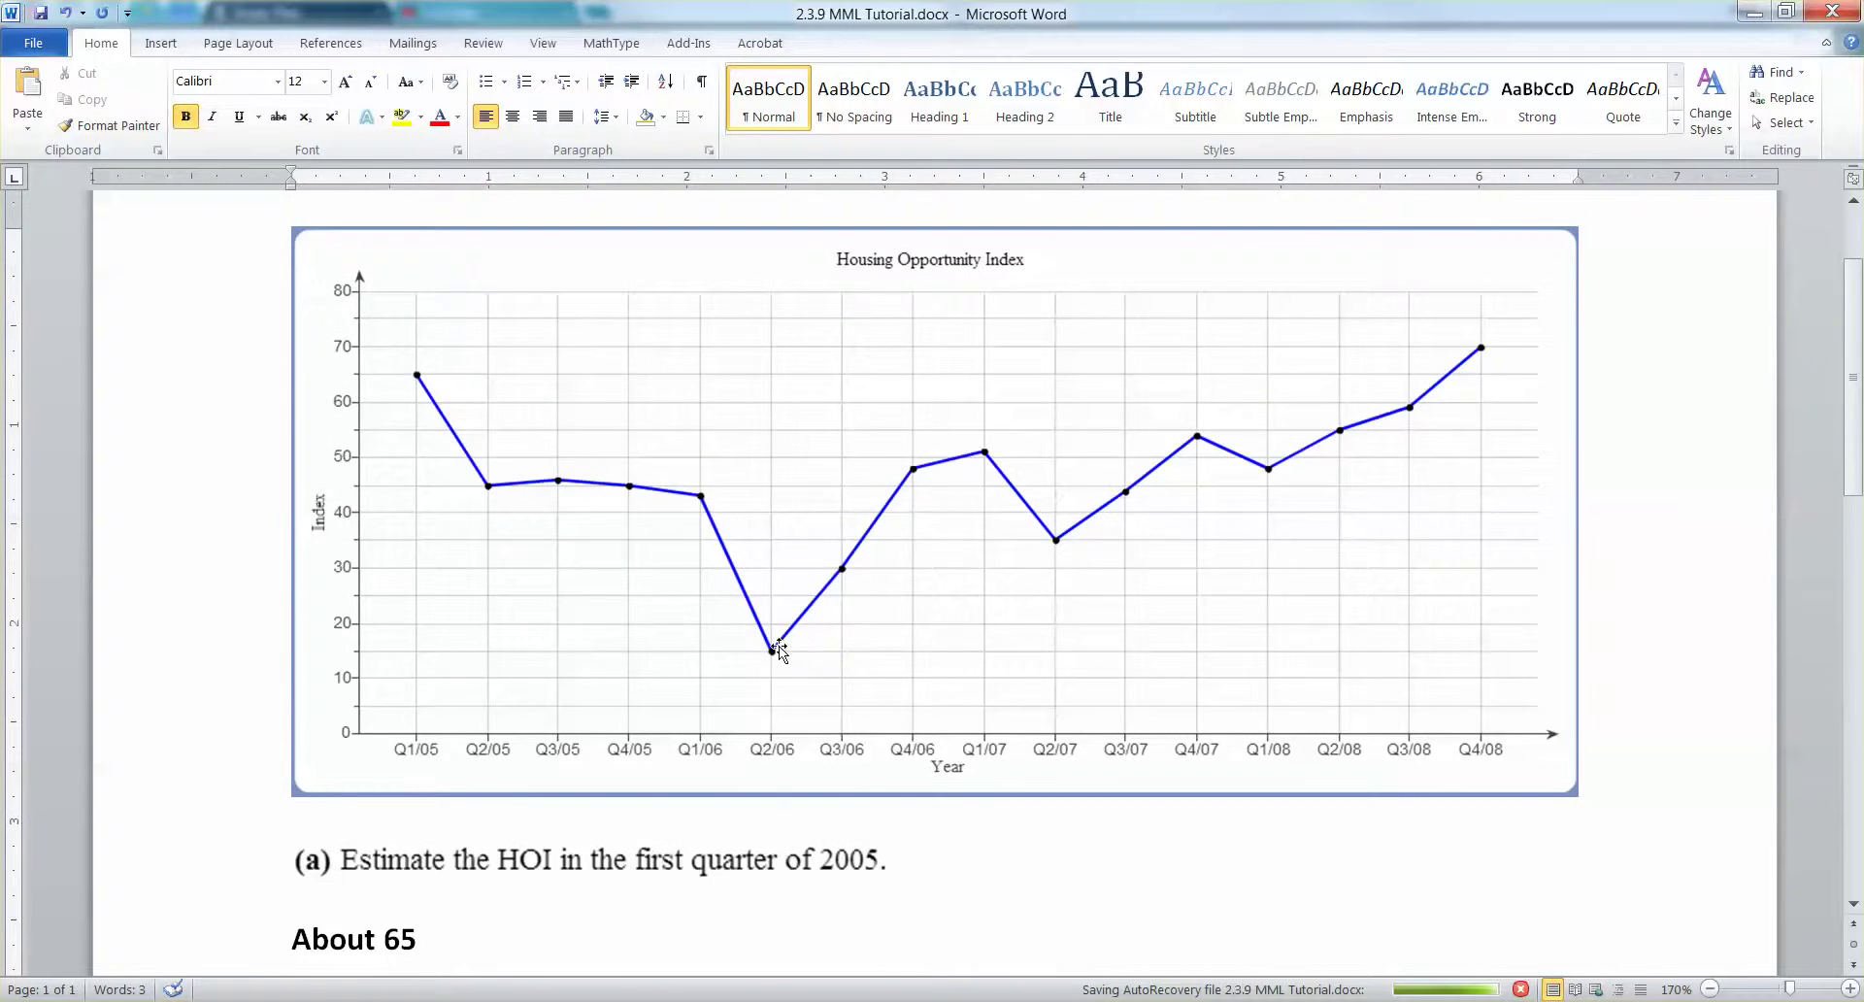
scroll(779, 653, down, 4)
click(505, 820)
text(16)
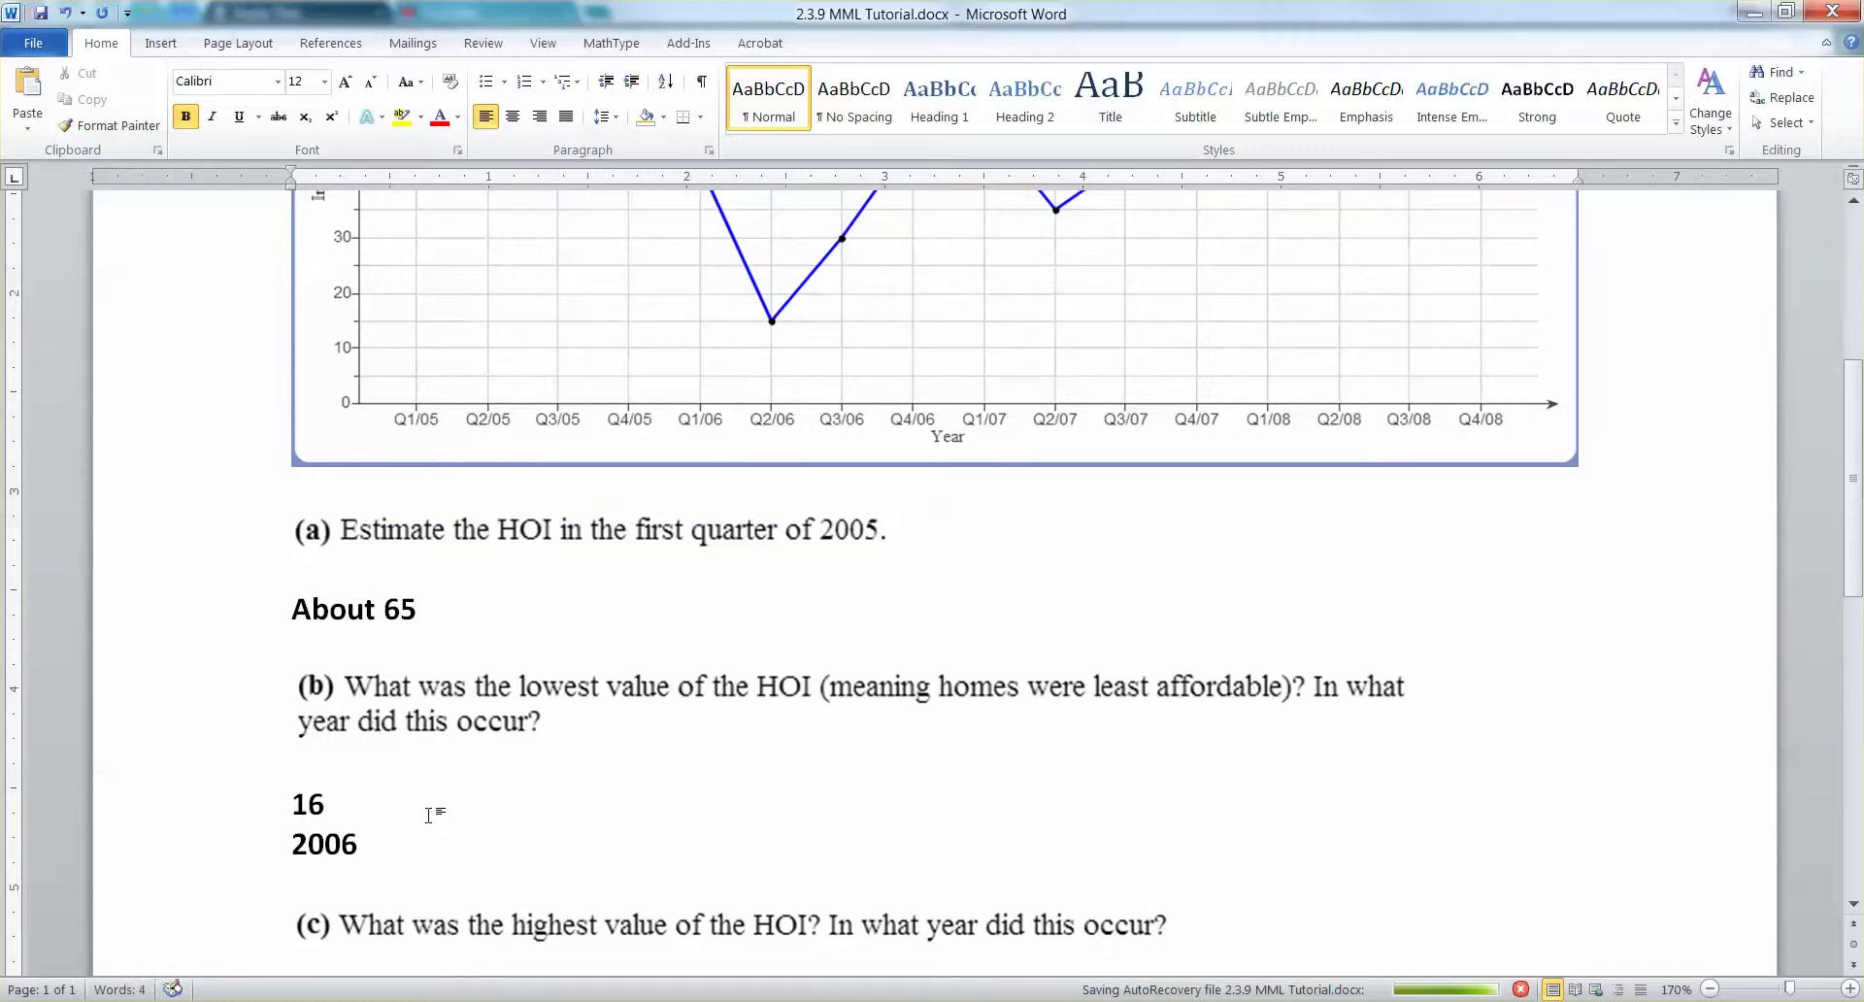
key(BackSpace)
text(5 in about)
key(Delete)
key(BackSpace)
key(BackSpace)
key(BackSpace)
key(BackSpace)
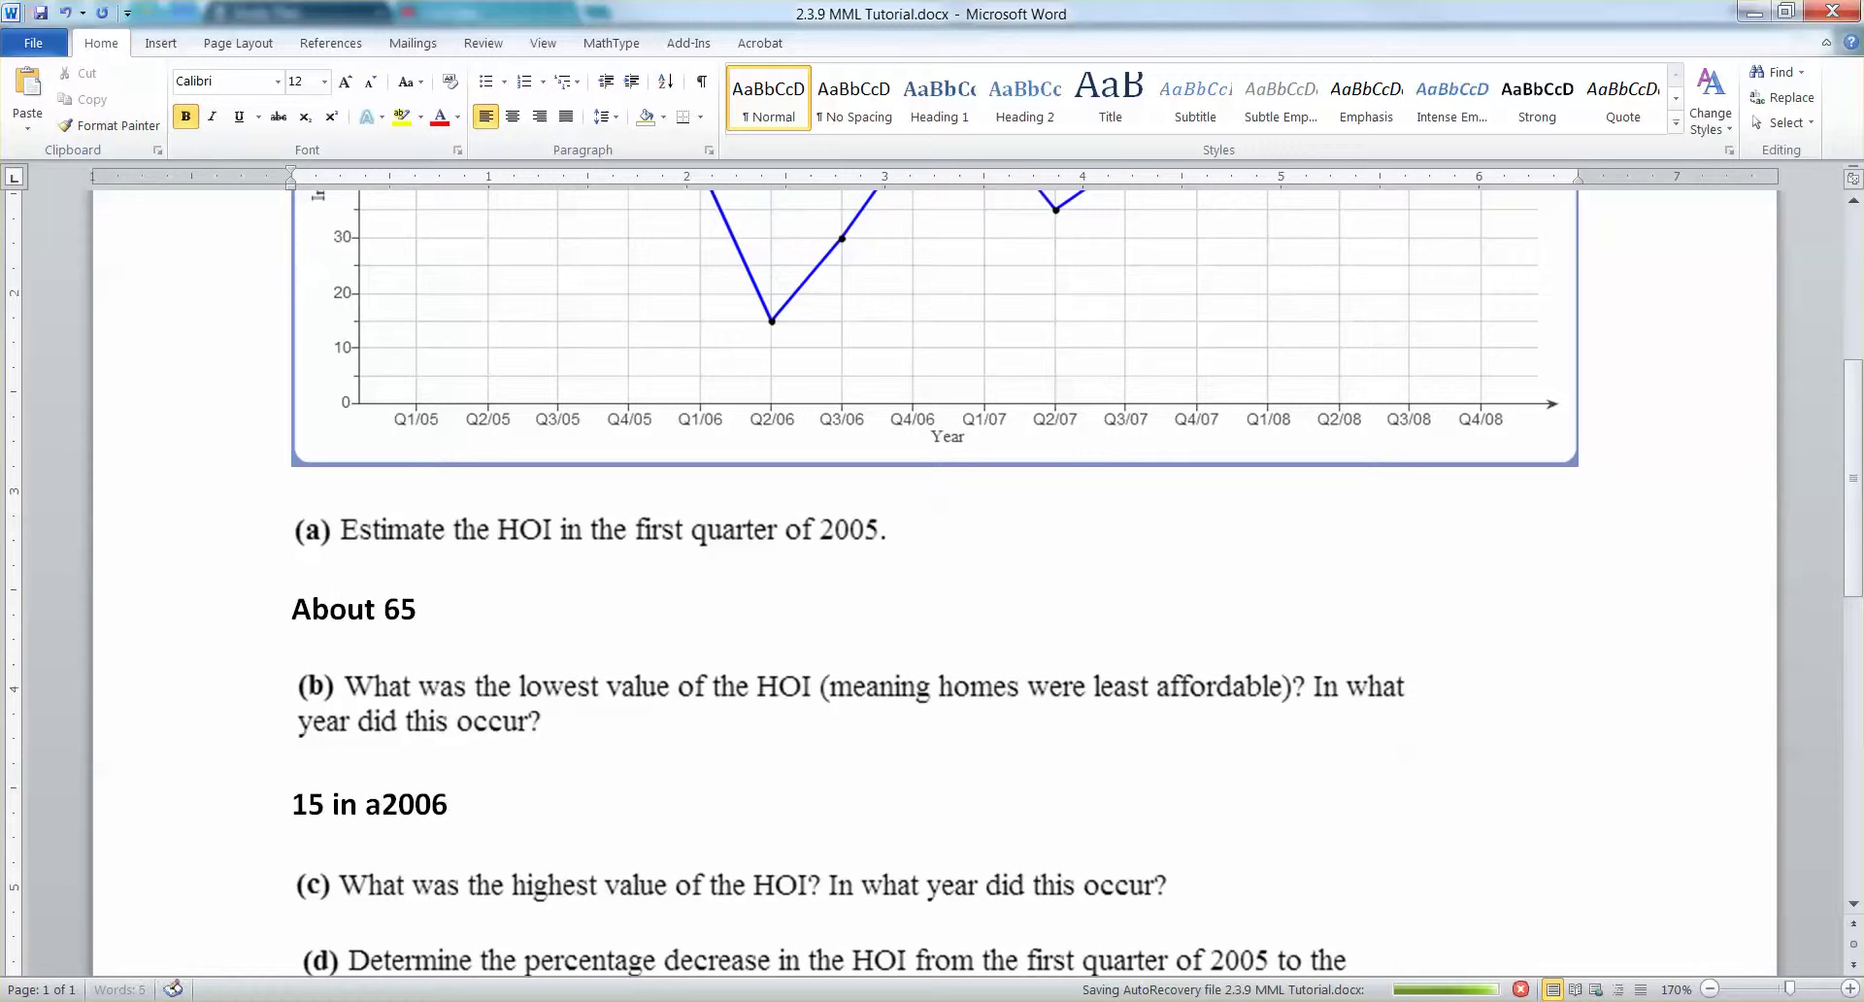
key(BackSpace)
text(Q2 of)
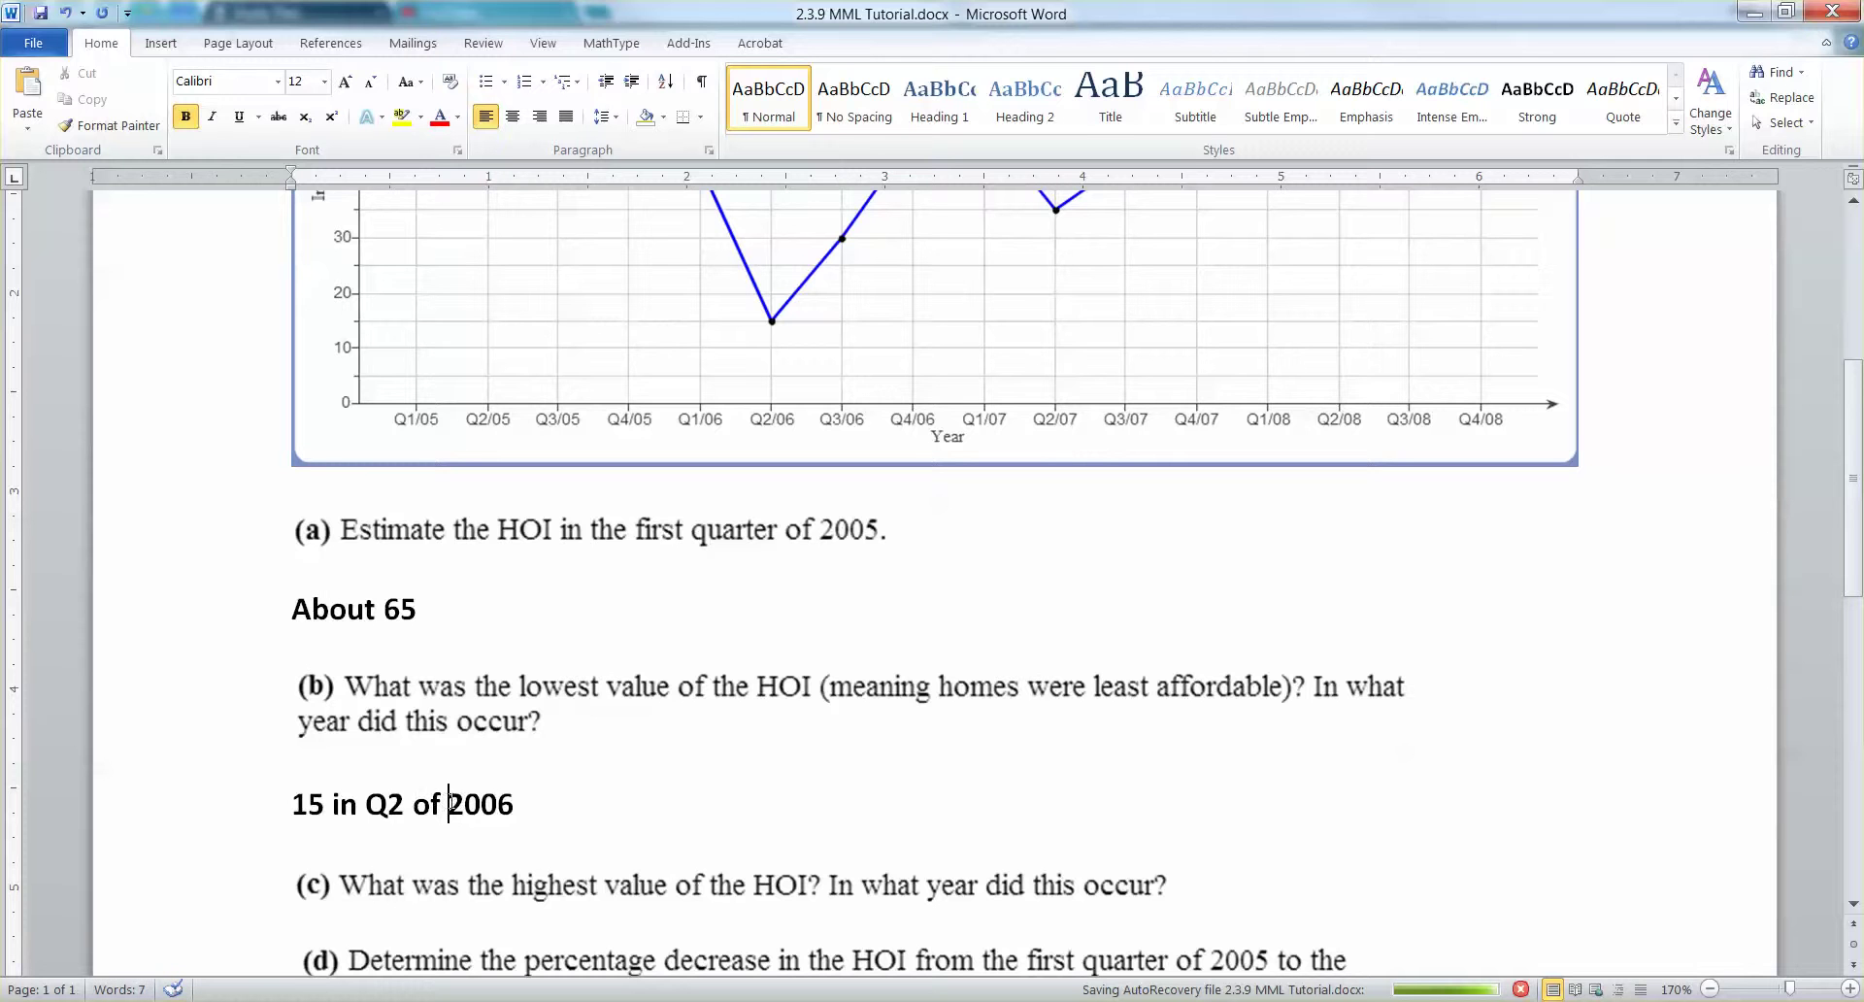
- Underline 15 and 2006 in the answer to question (b) and 65 in the answer to question (a)
key(shift+End)
key(ctrl+u)
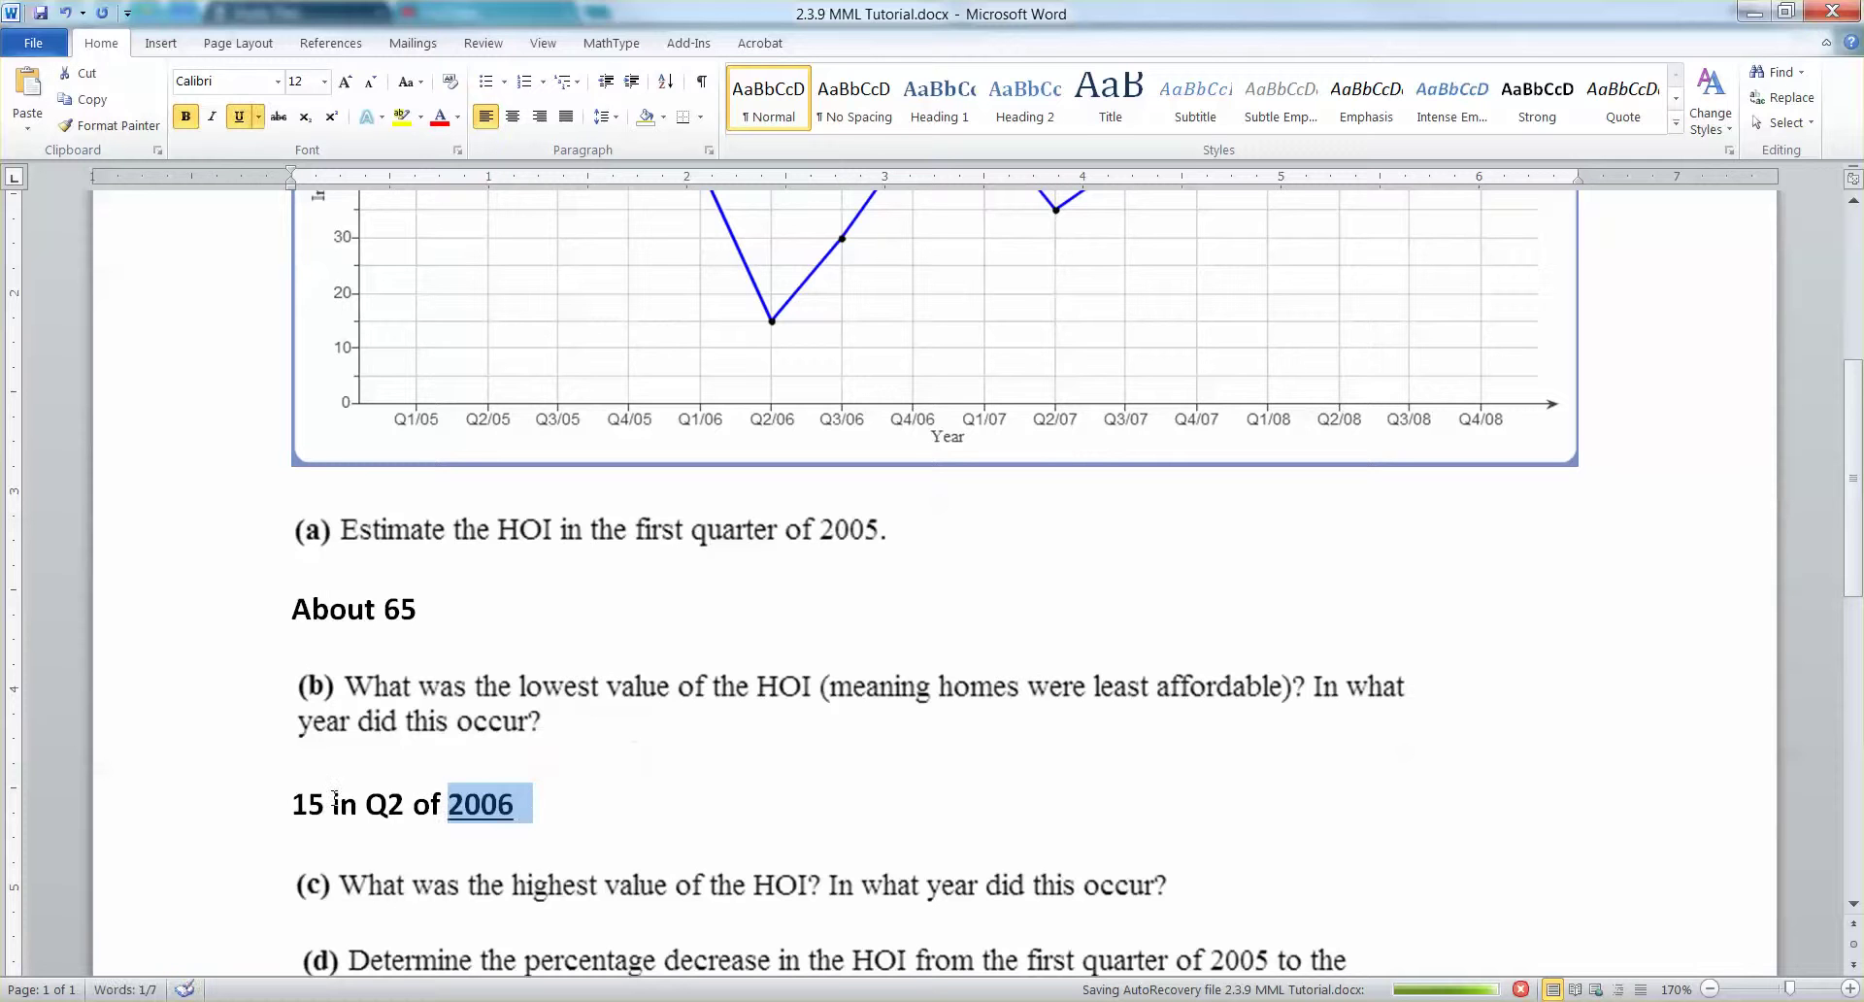
drag(334, 802, 292, 804)
key(ctrl+u)
click(388, 804)
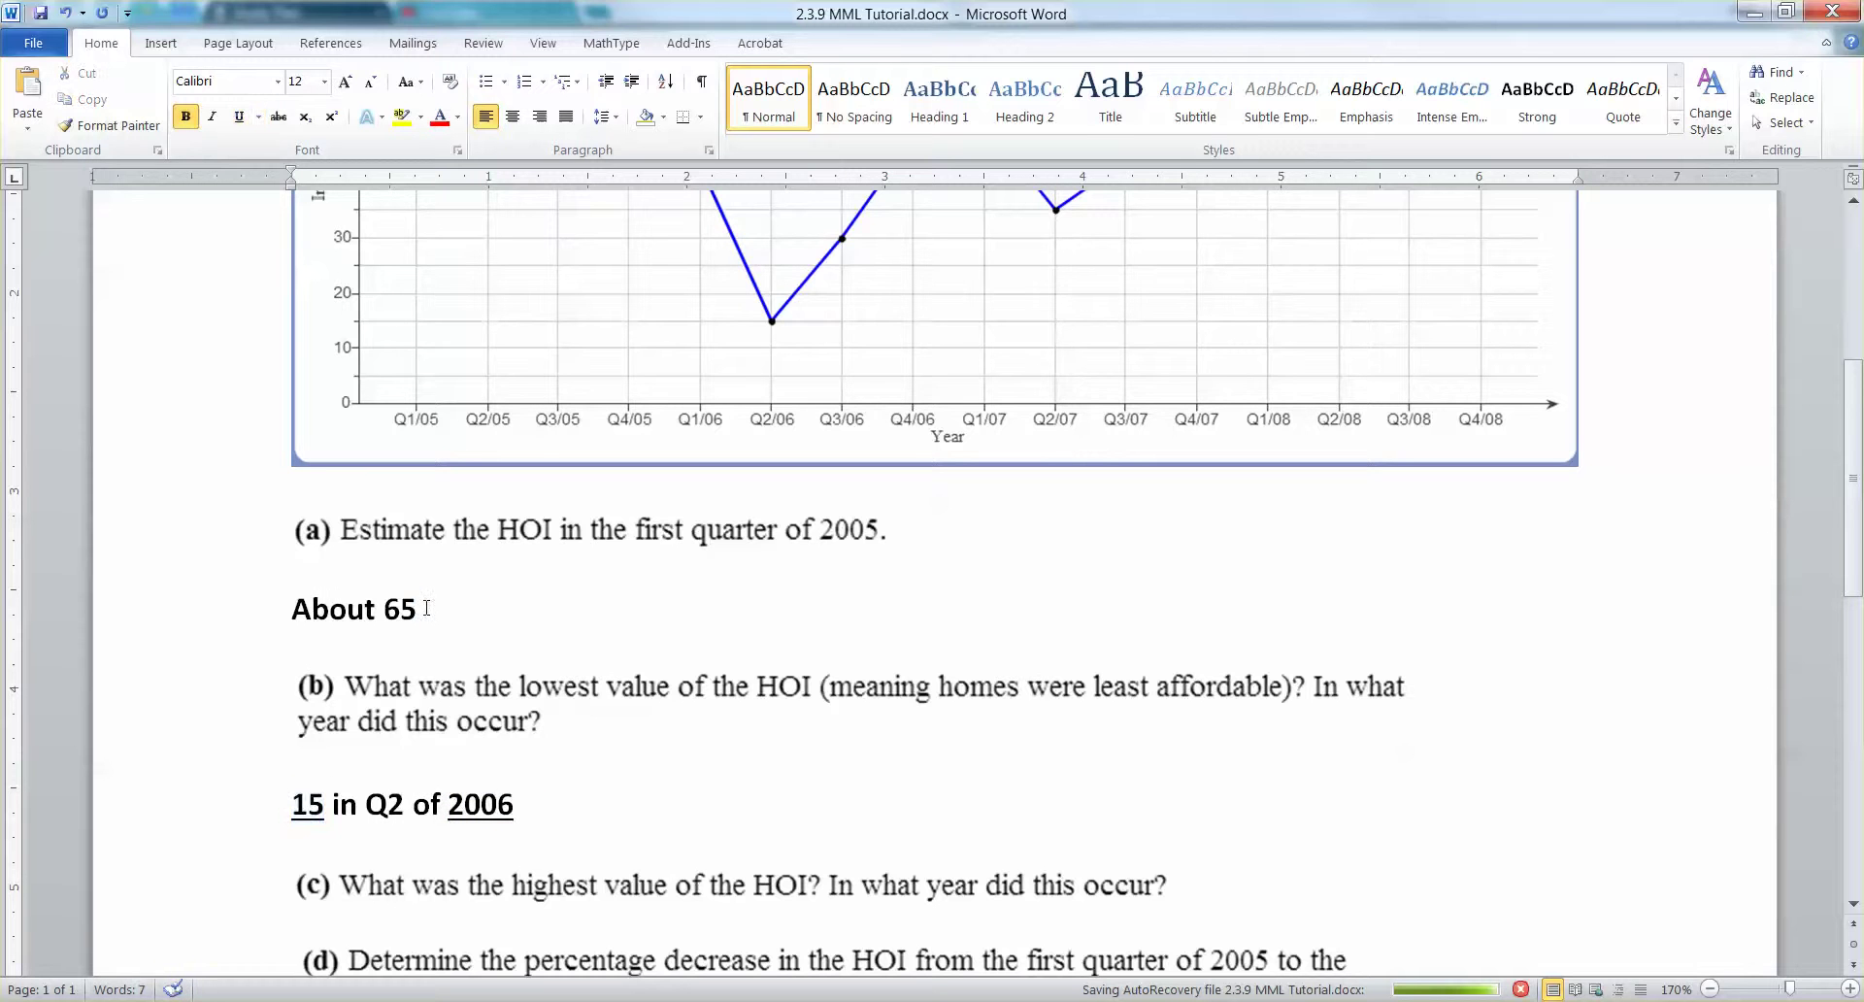
drag(427, 607, 384, 609)
key(ctrl+u)
click(359, 782)
drag(327, 804, 296, 805)
key(ctrl+u)
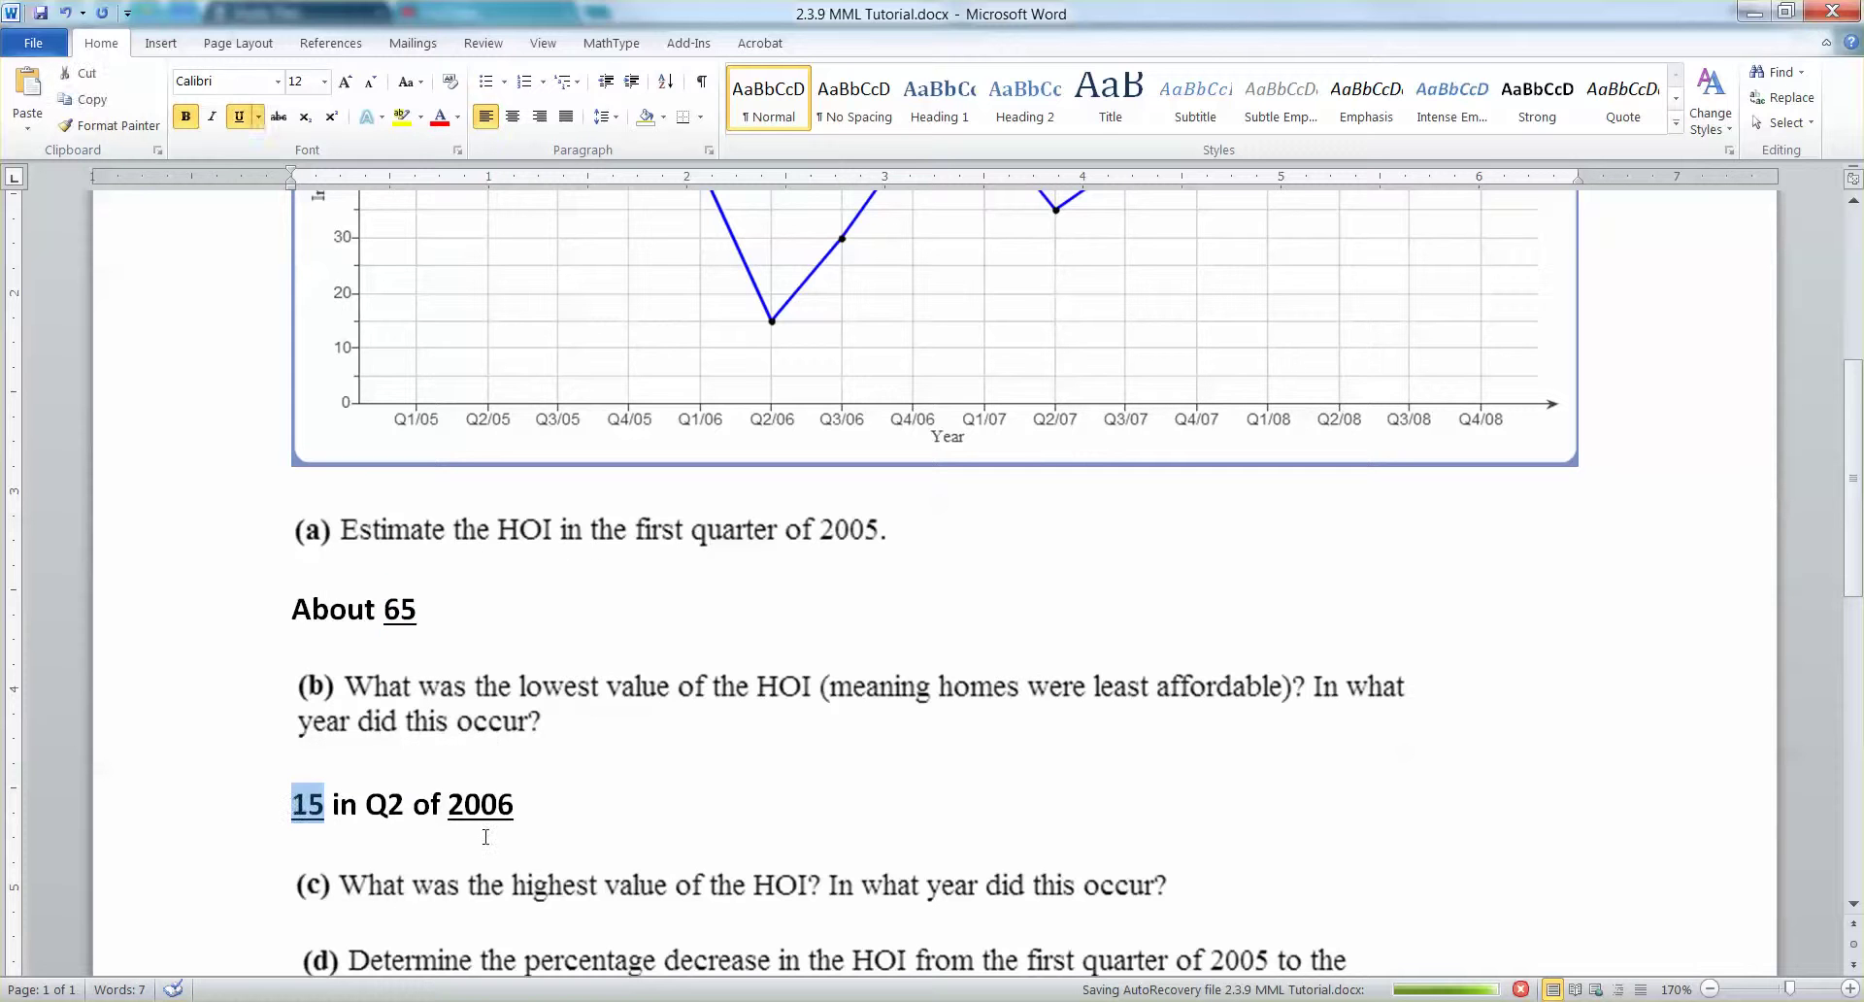
double_click(515, 798)
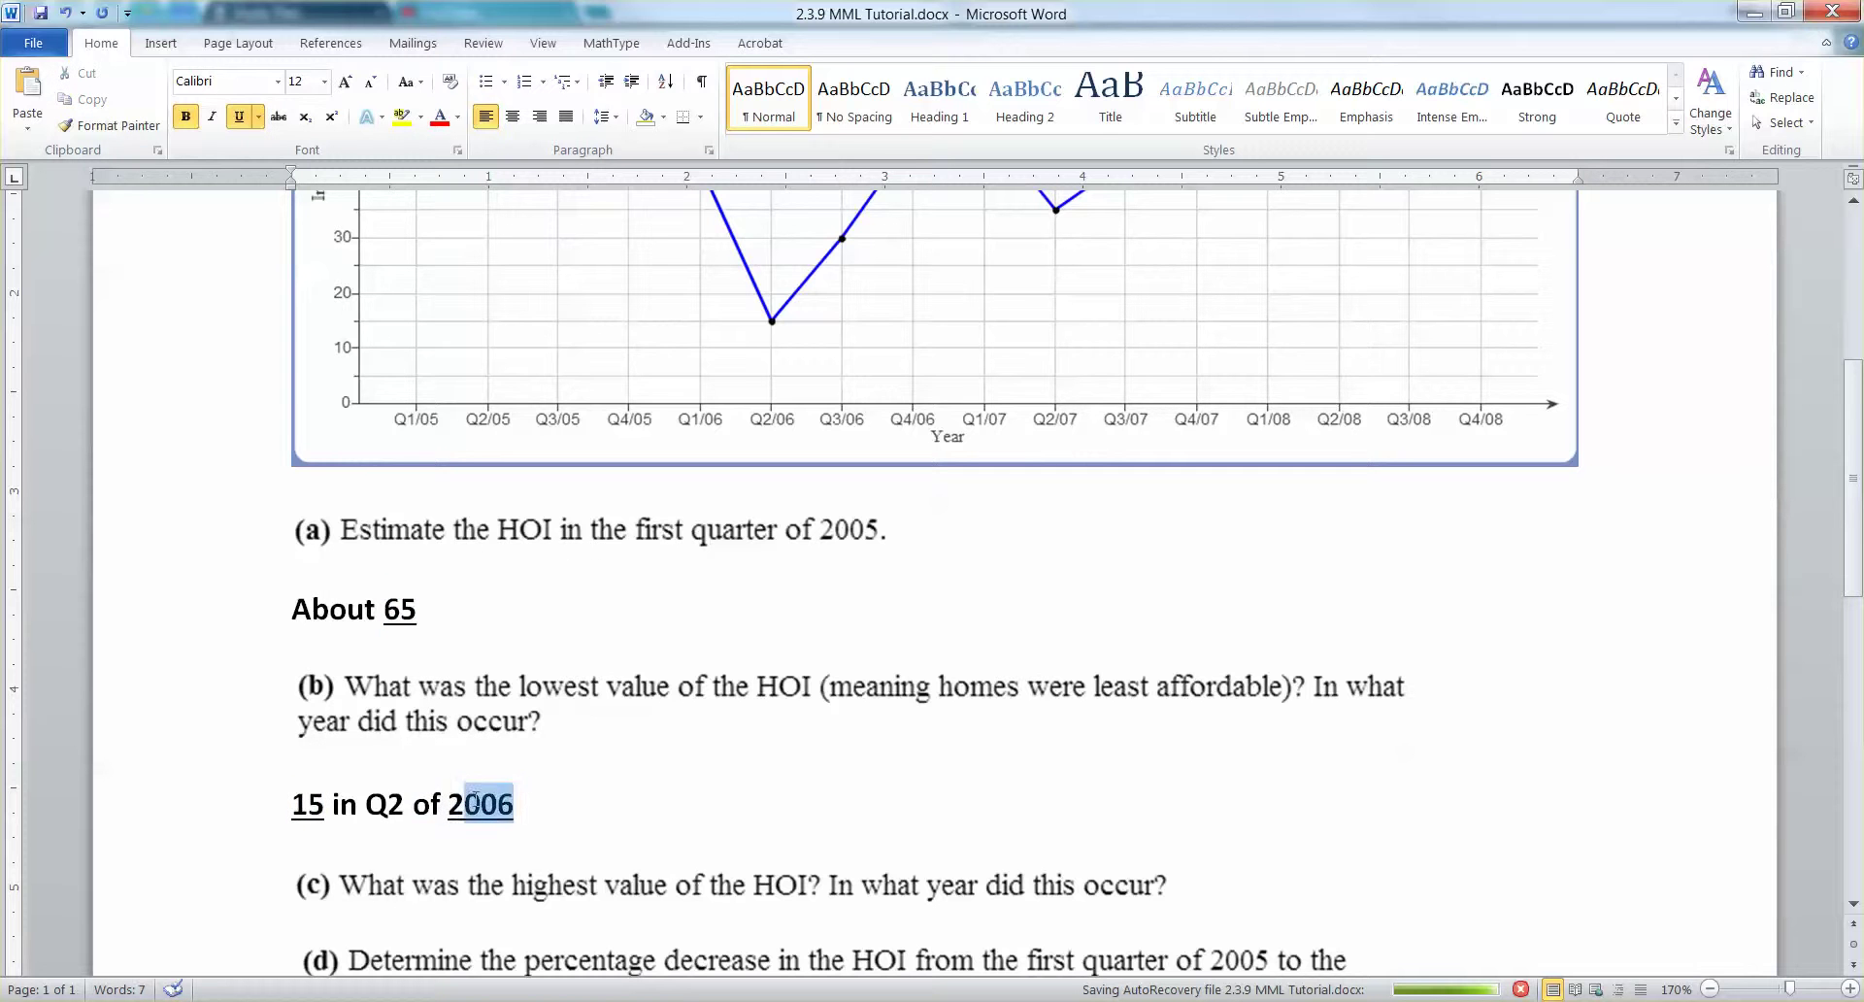
drag(481, 804, 513, 804)
- Insert an empty answer line below question (c), consulting the graph for the highest HOI value
scroll(816, 827, down, 2)
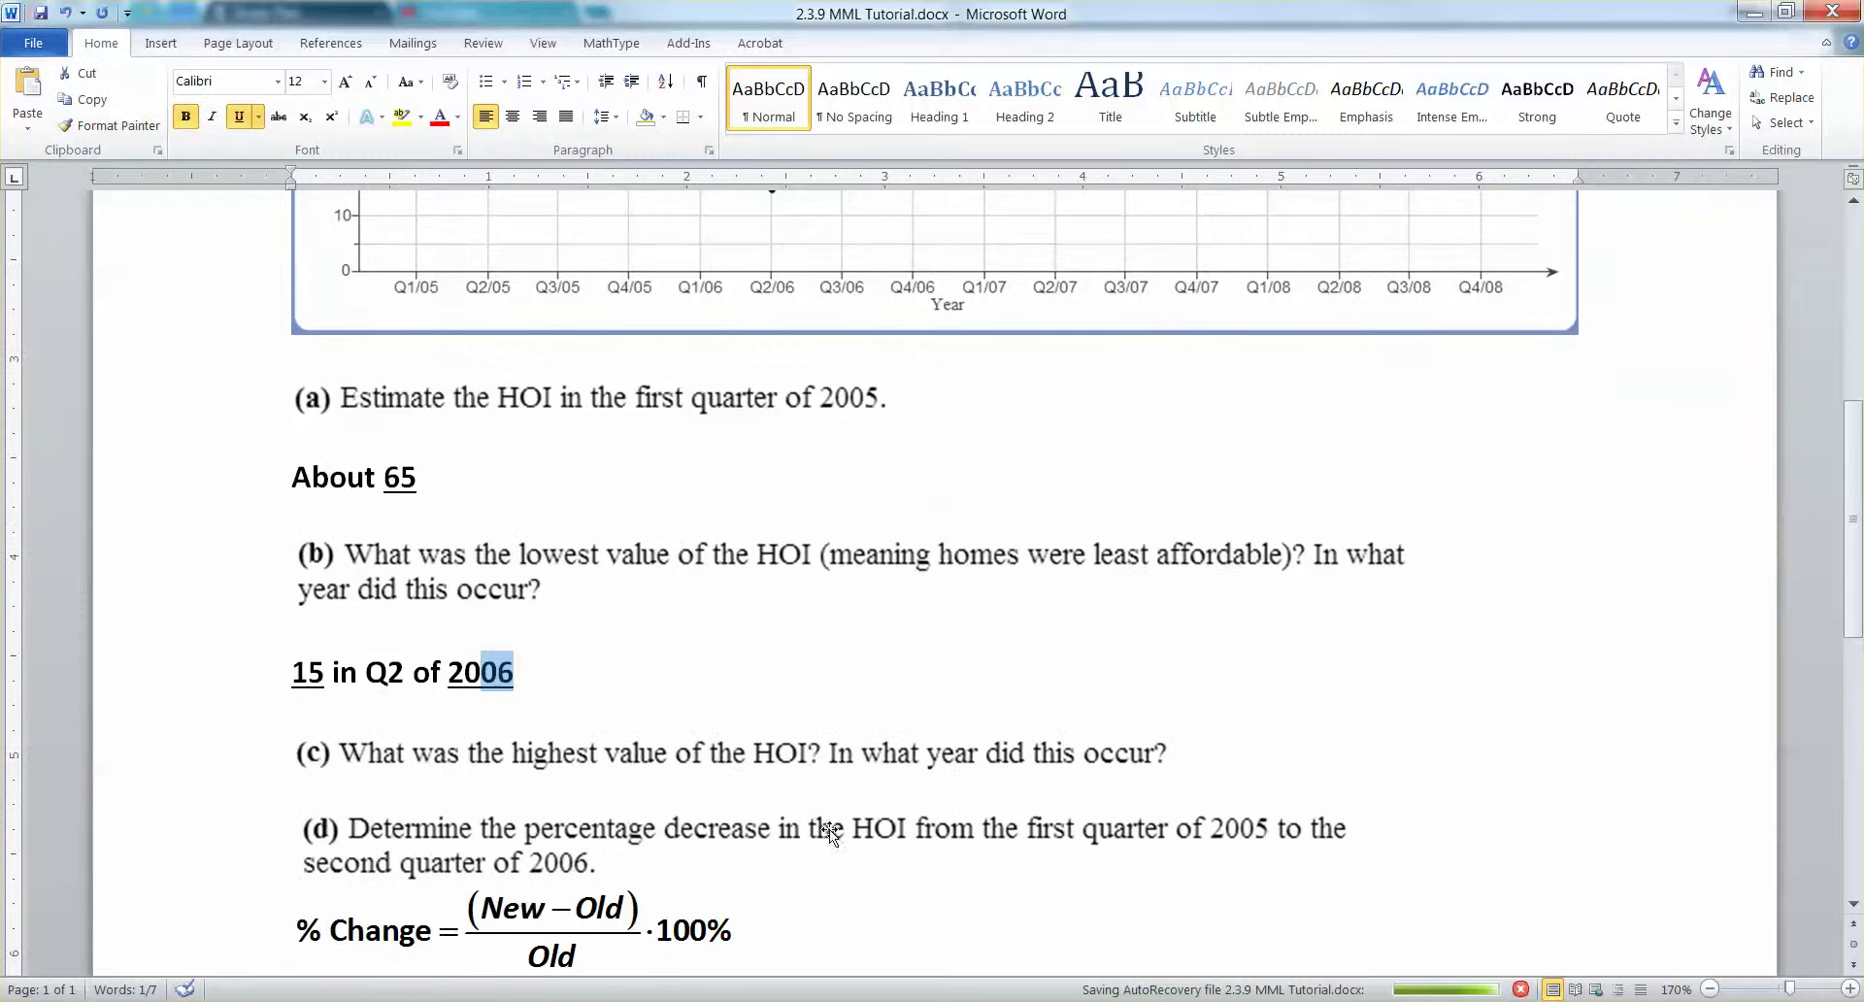
click(1176, 757)
key(Return)
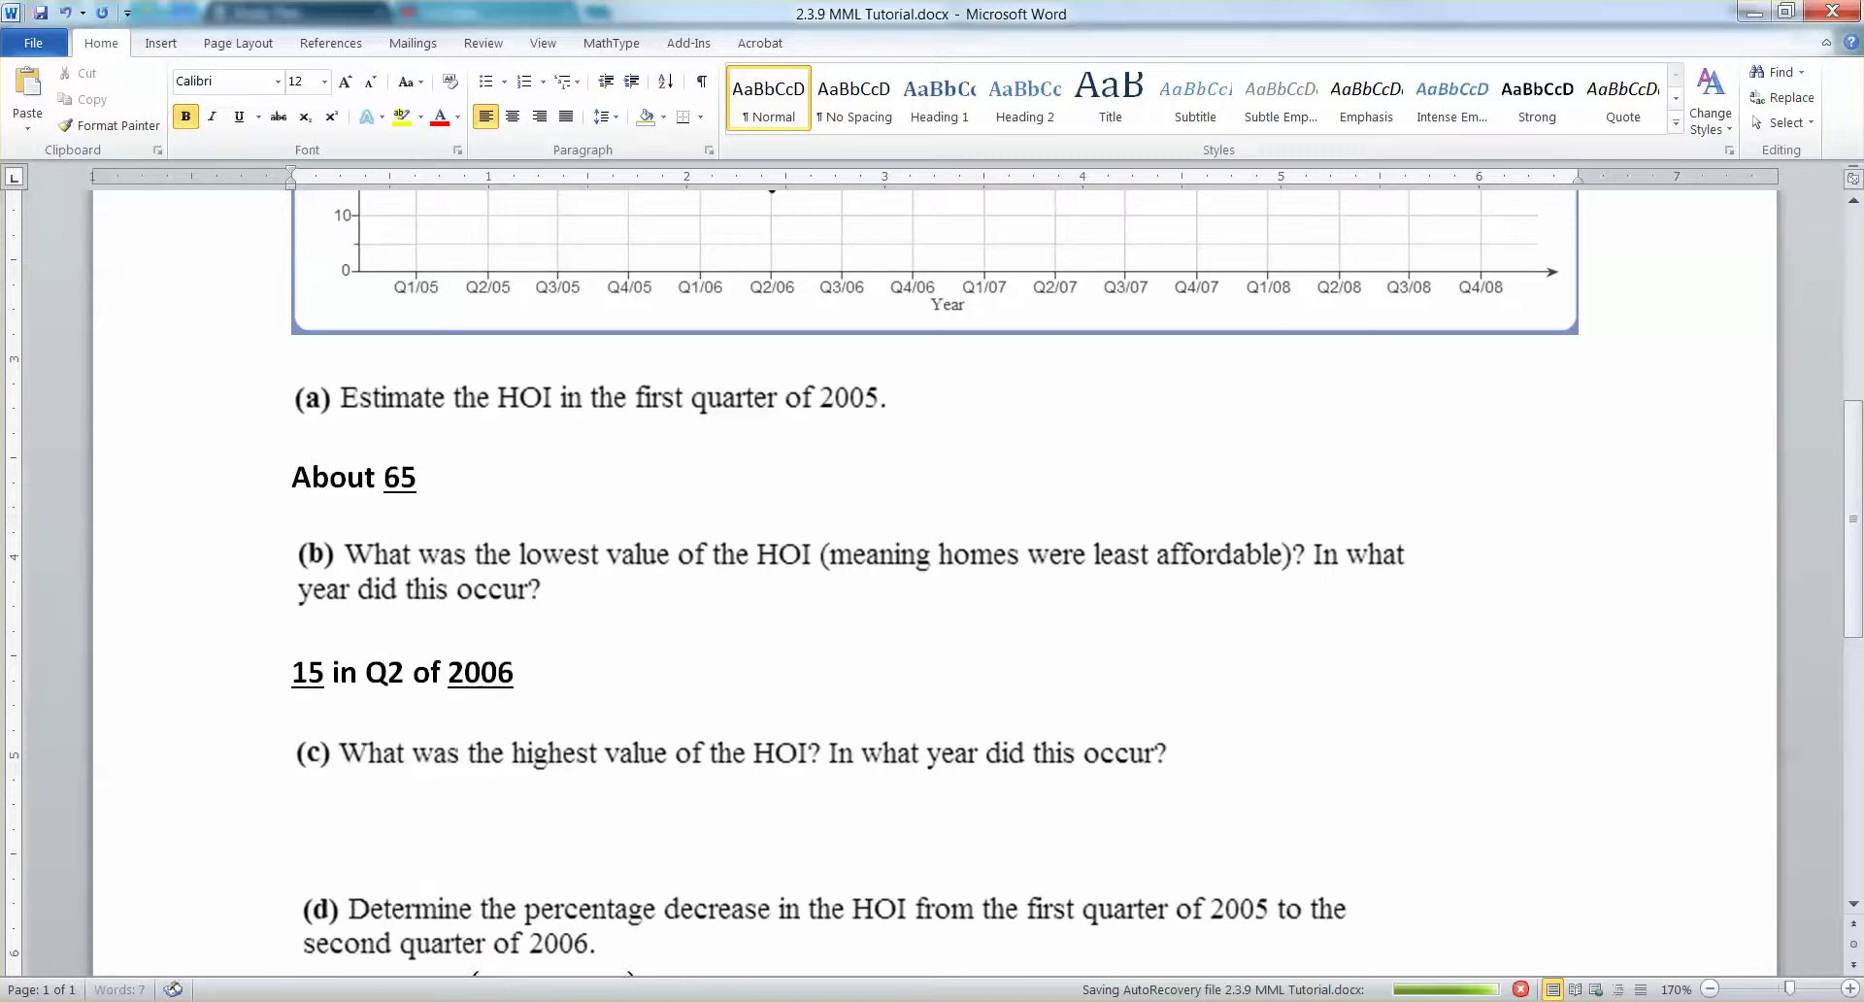
scroll(1201, 746, up, 7)
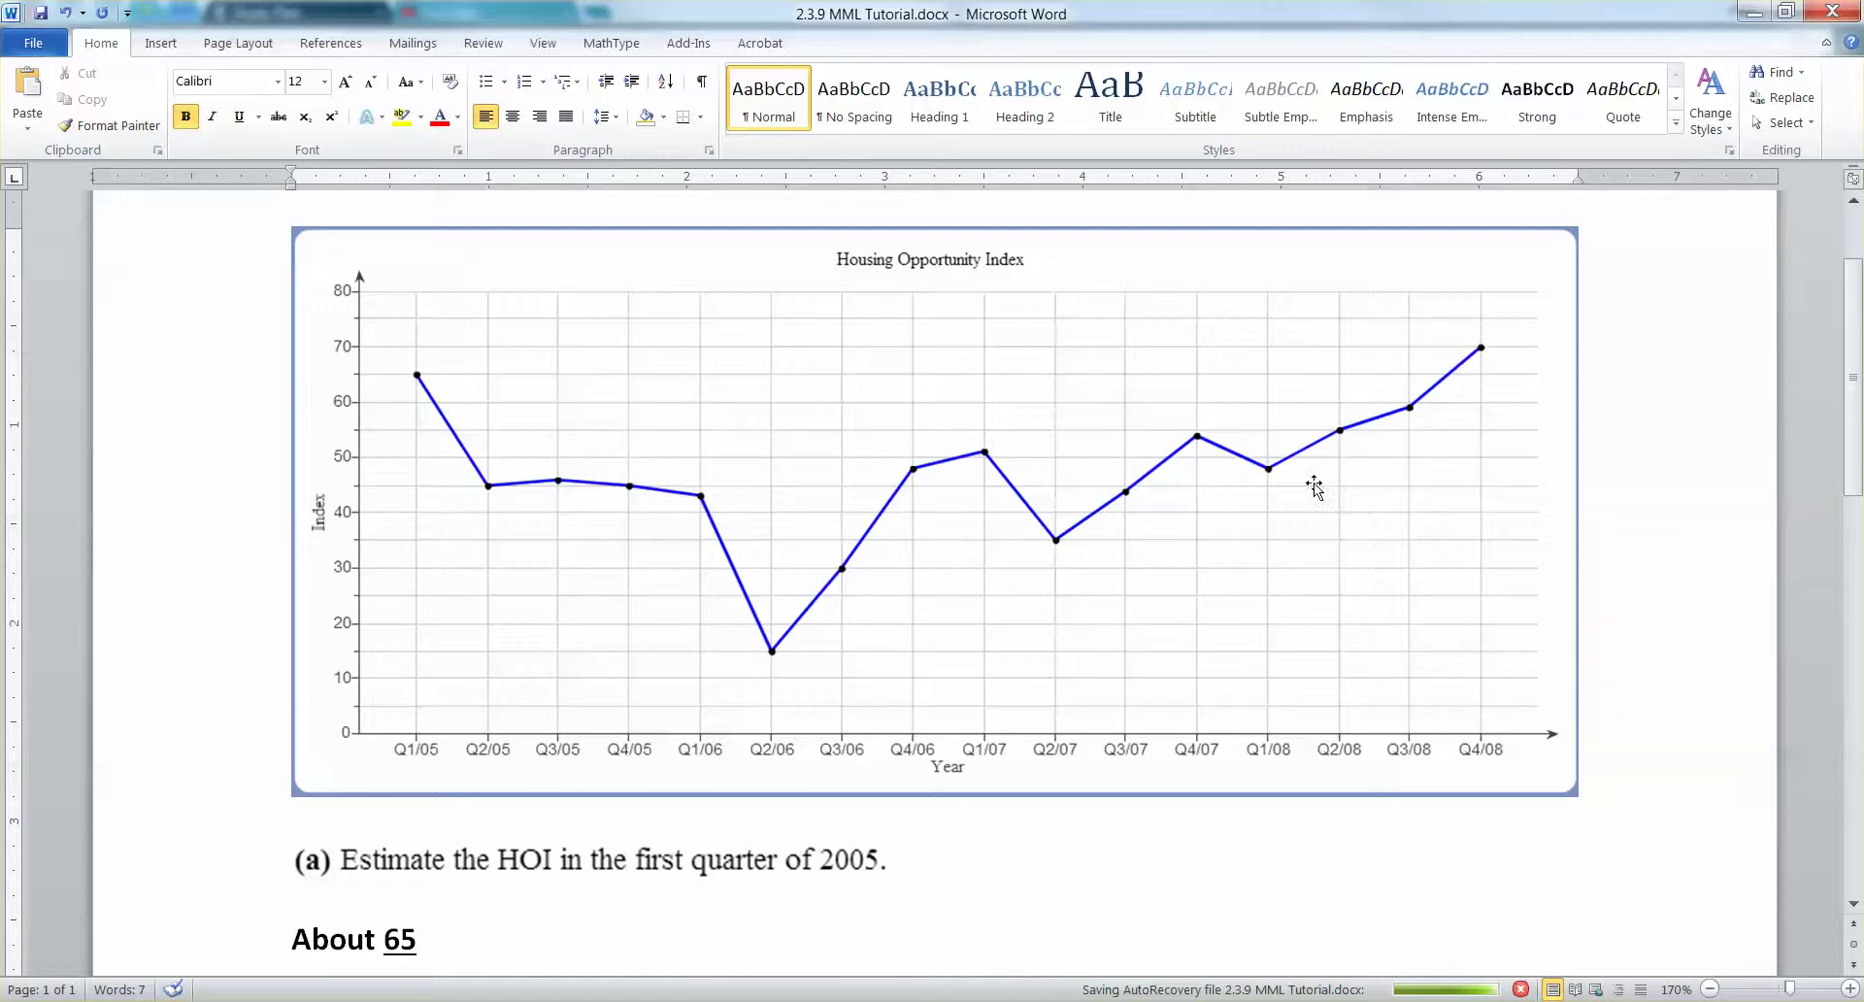
scroll(1227, 544, down, 7)
click(312, 827)
scroll(312, 764, down, 1)
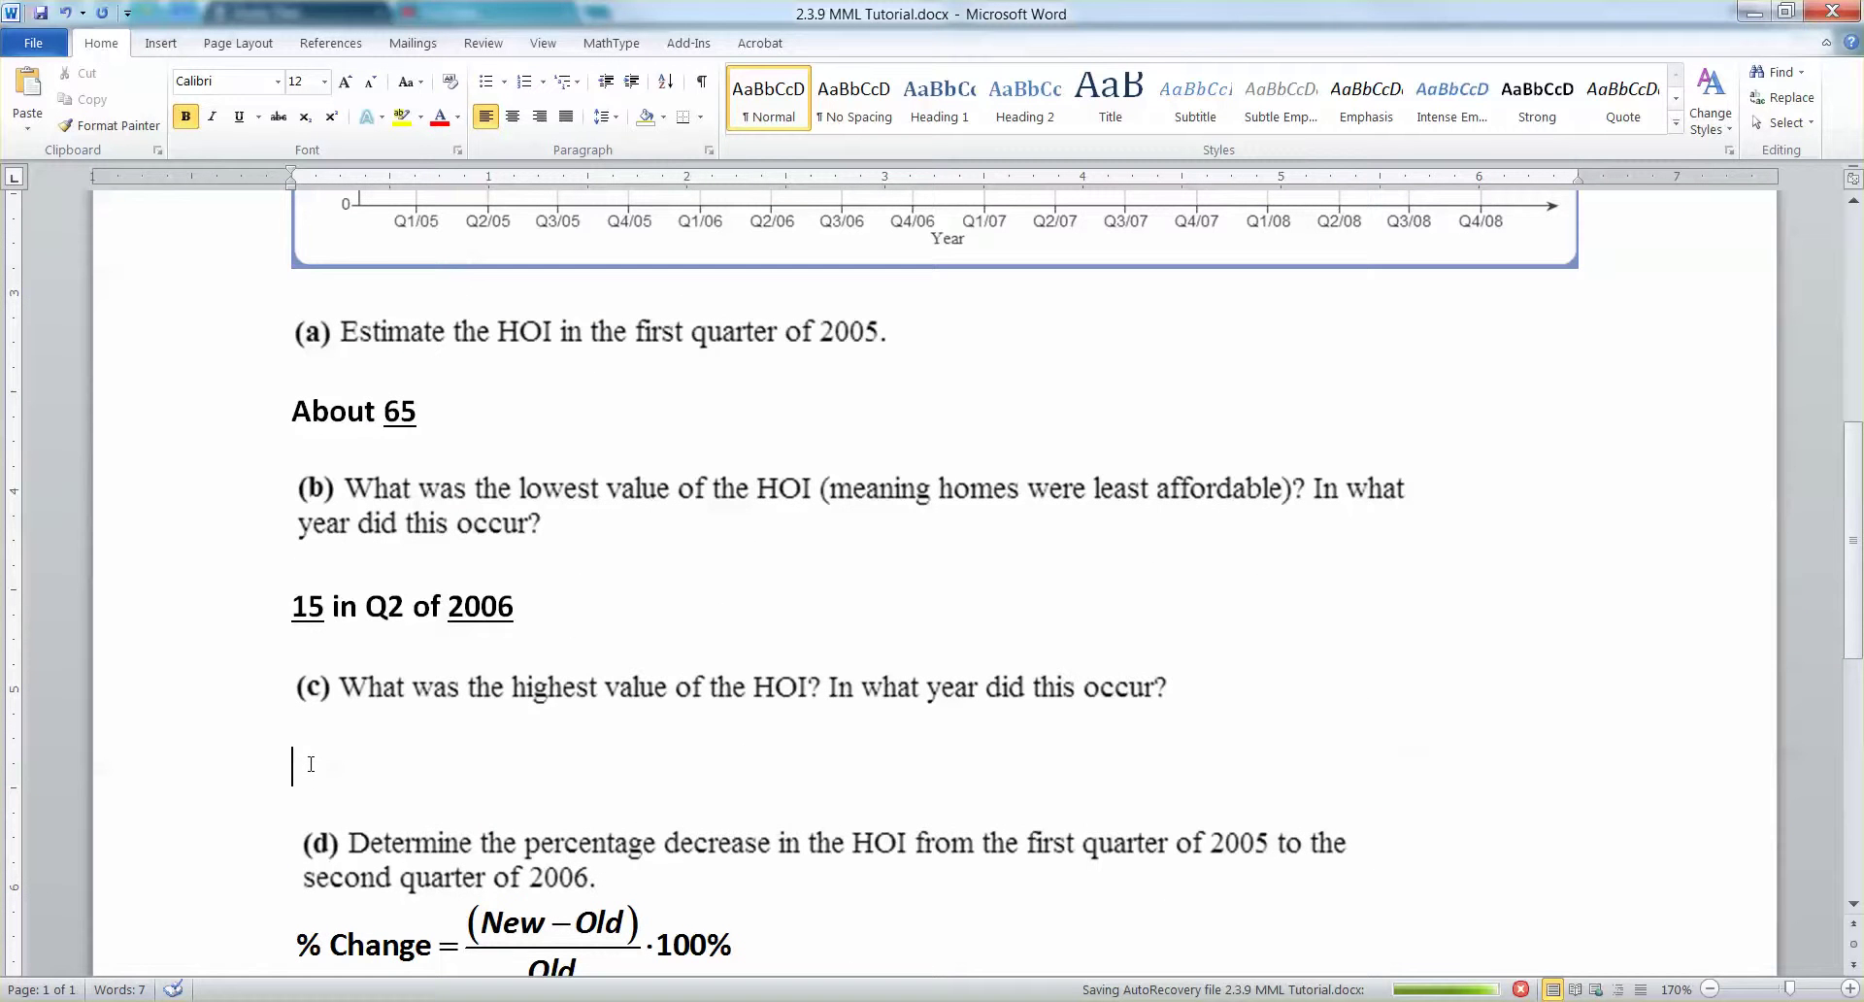
- Enter "In Q4 of 2008" as the answer below question (c) and underline 2008
scroll(450, 738, up, 4)
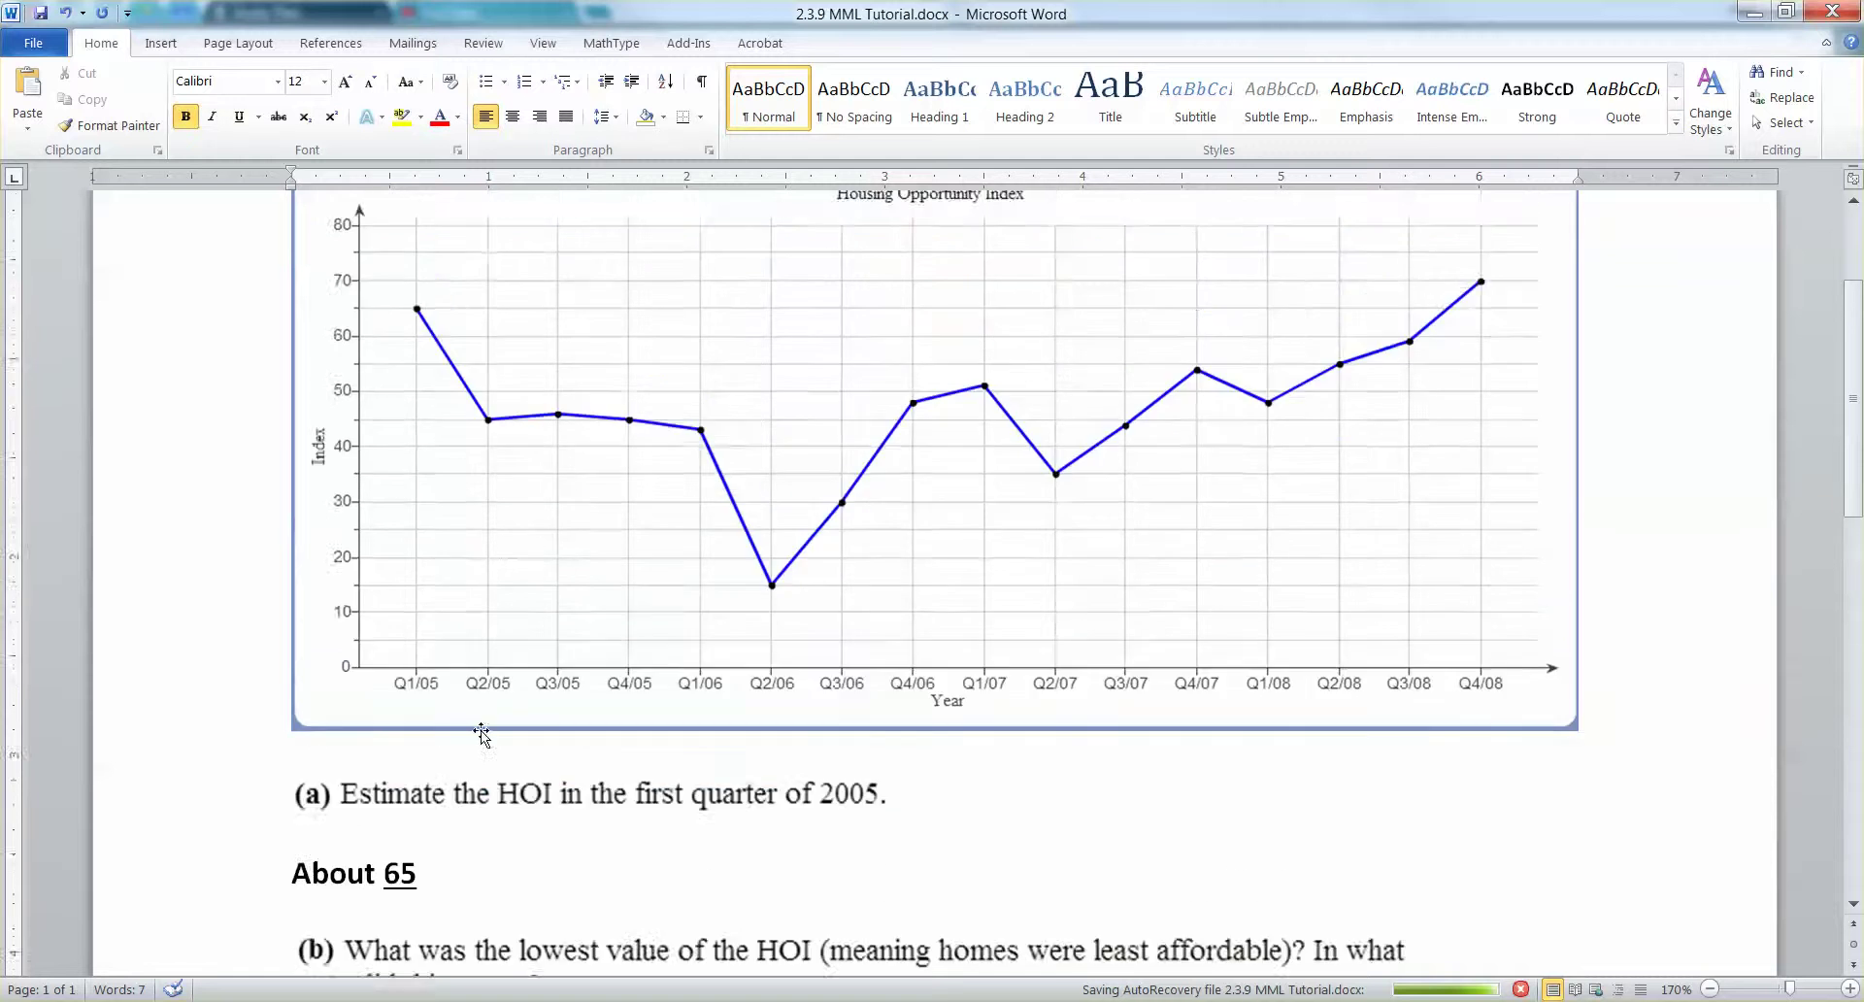
scroll(487, 729, down, 4)
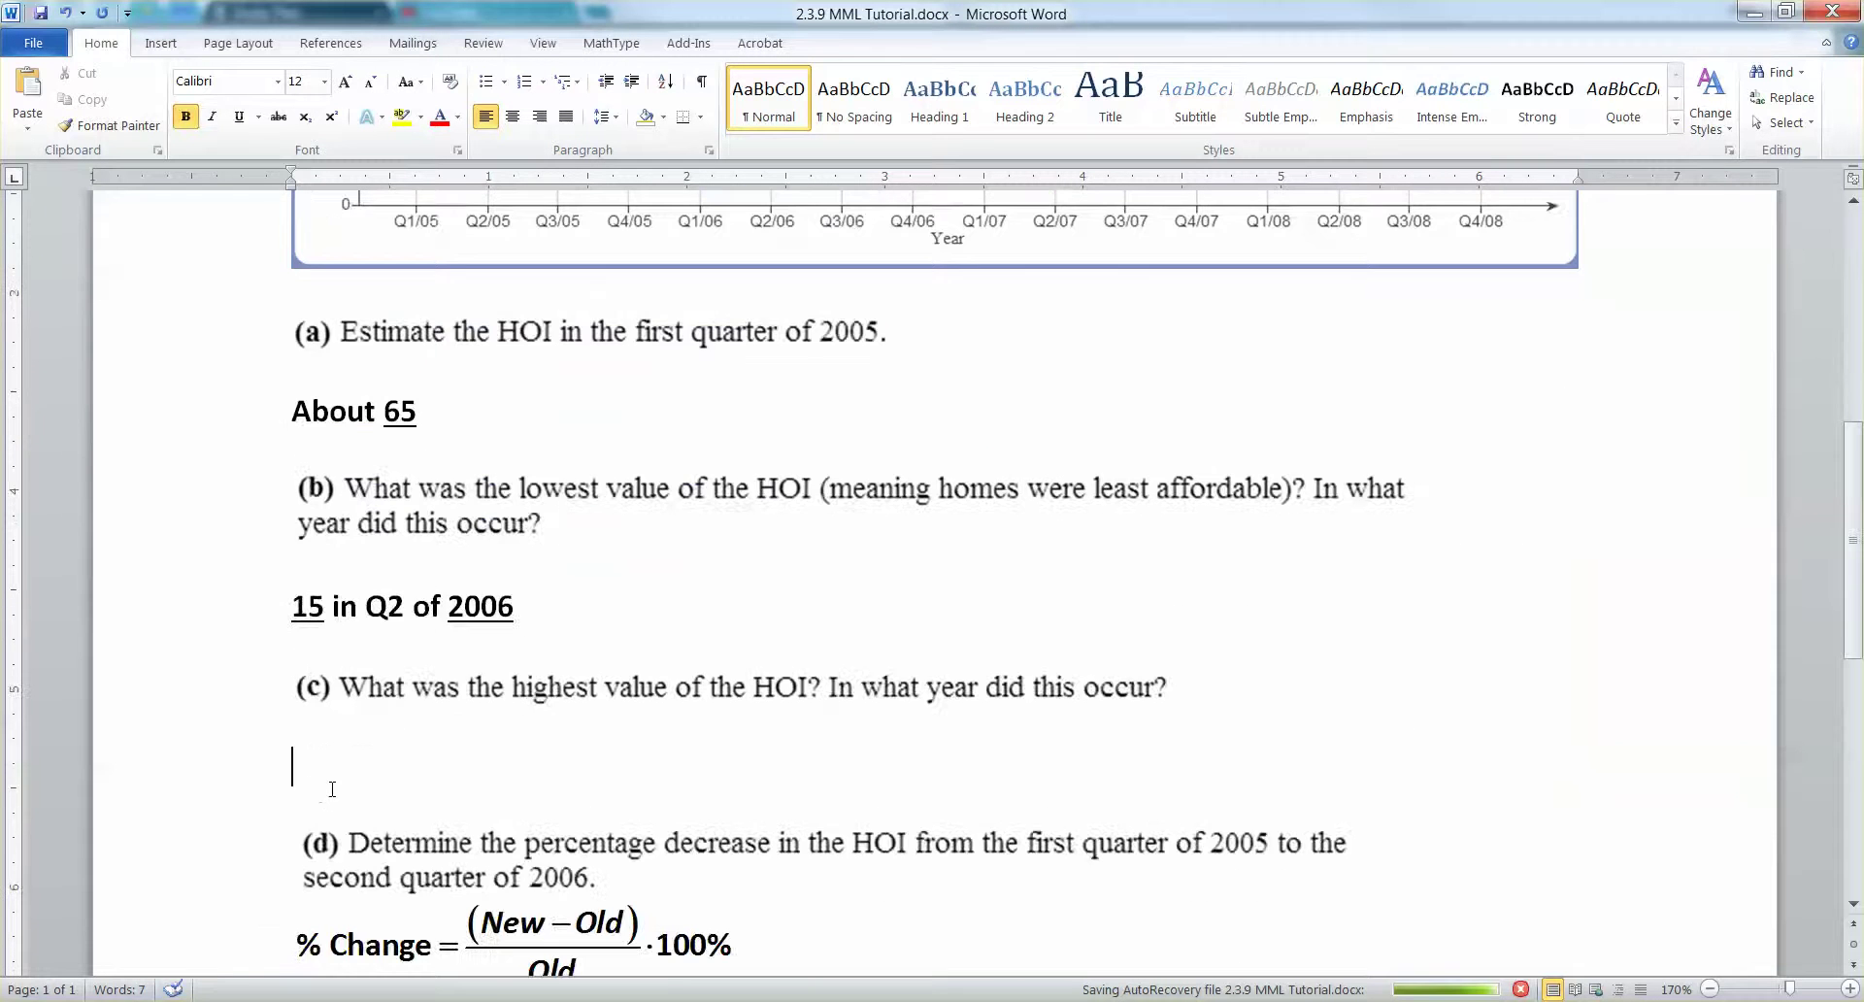
scroll(398, 747, up, 1)
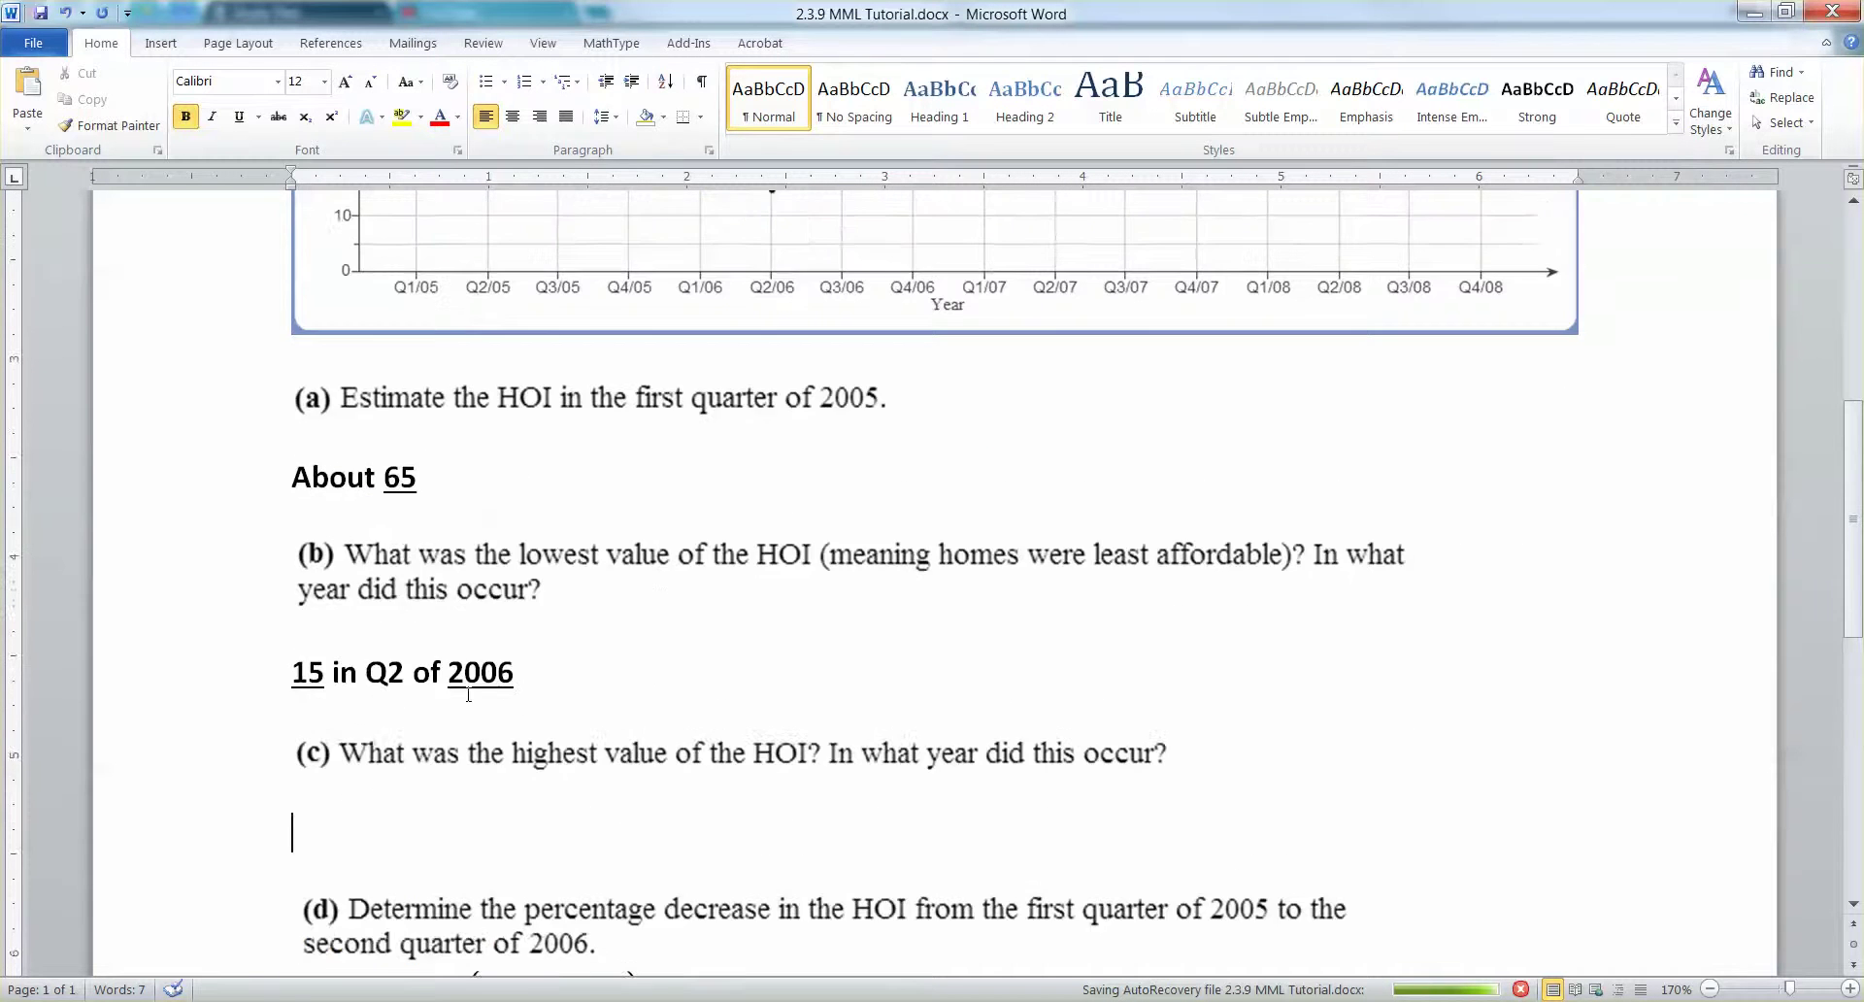
scroll(468, 694, up, 8)
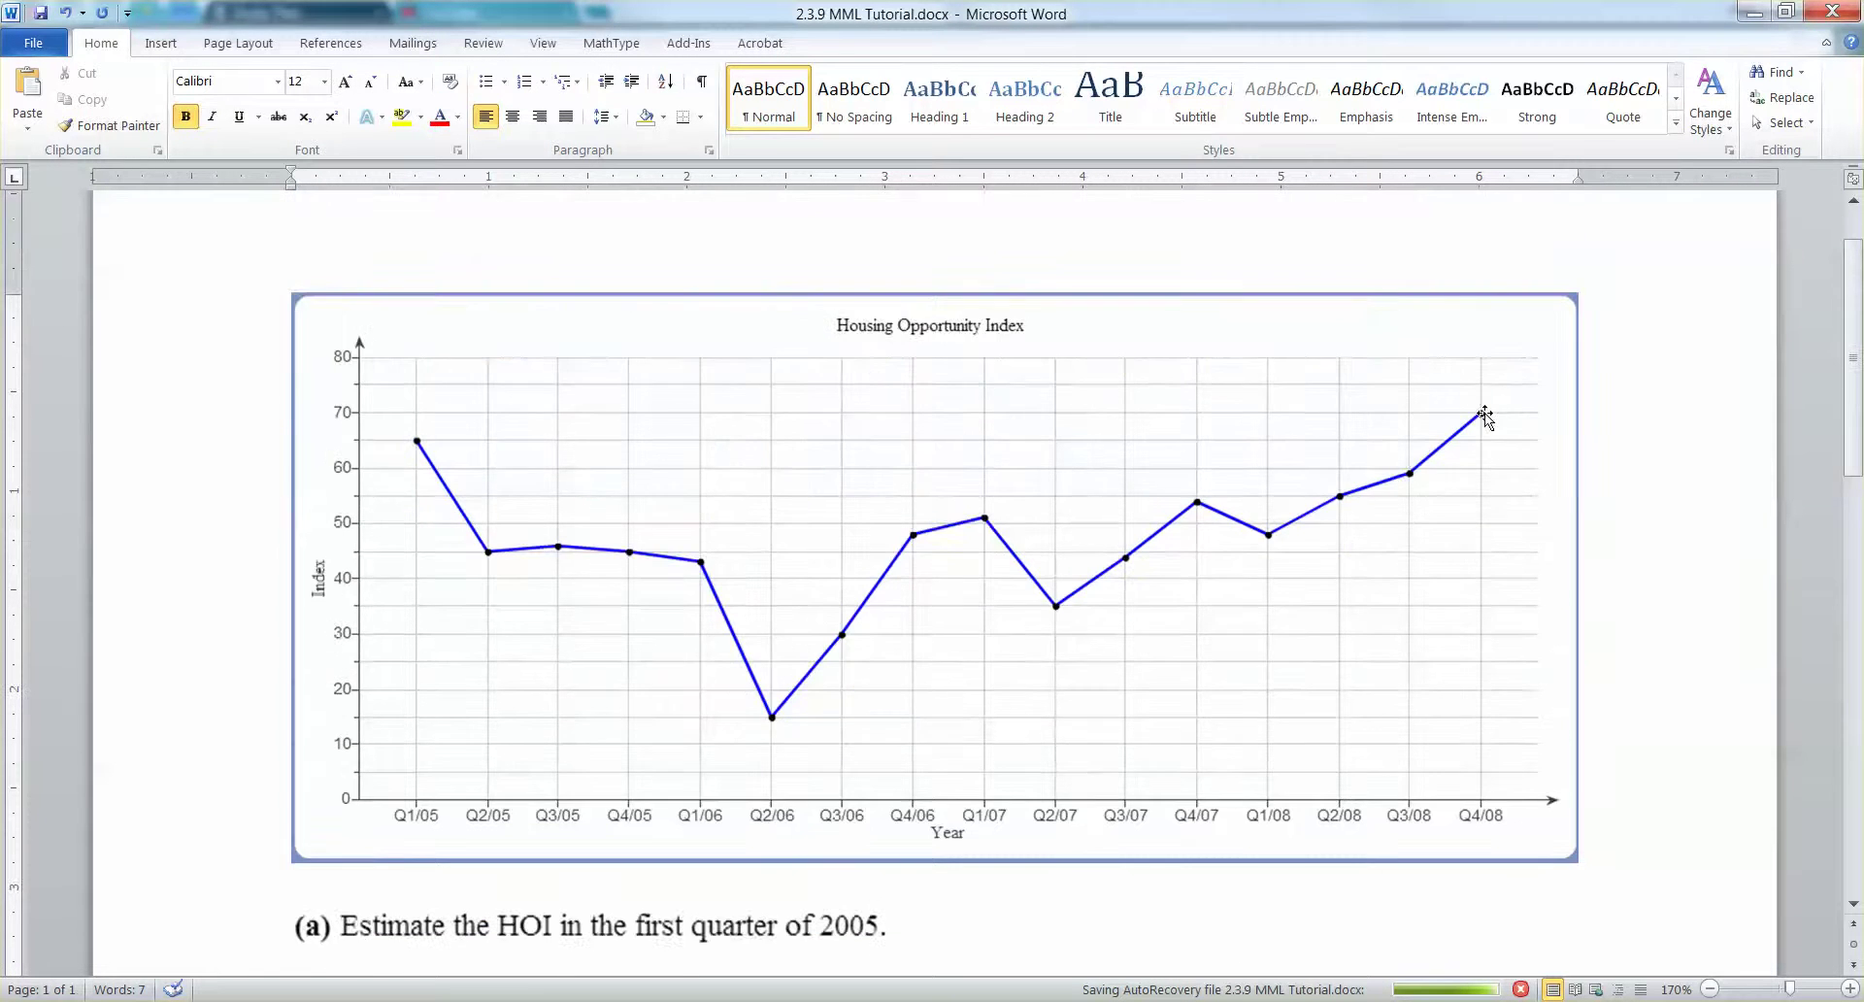
scroll(457, 741, down, 10)
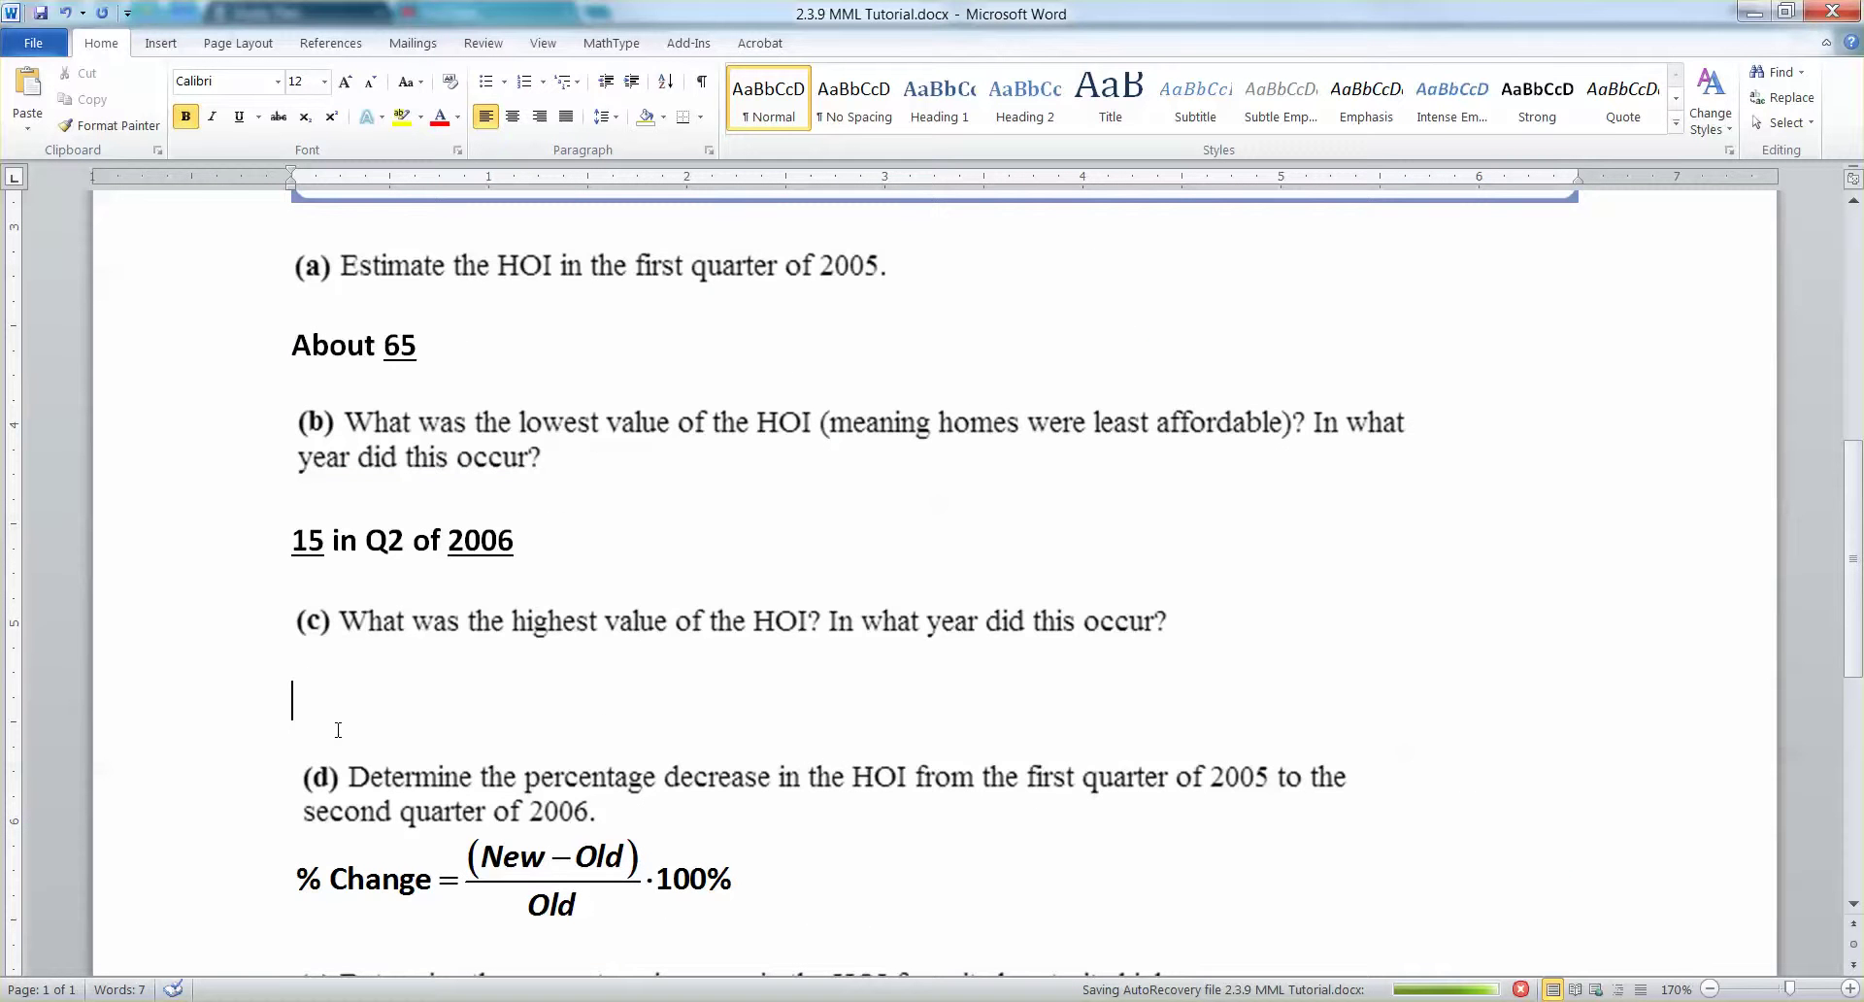
text(2008)
text( Q4 of)
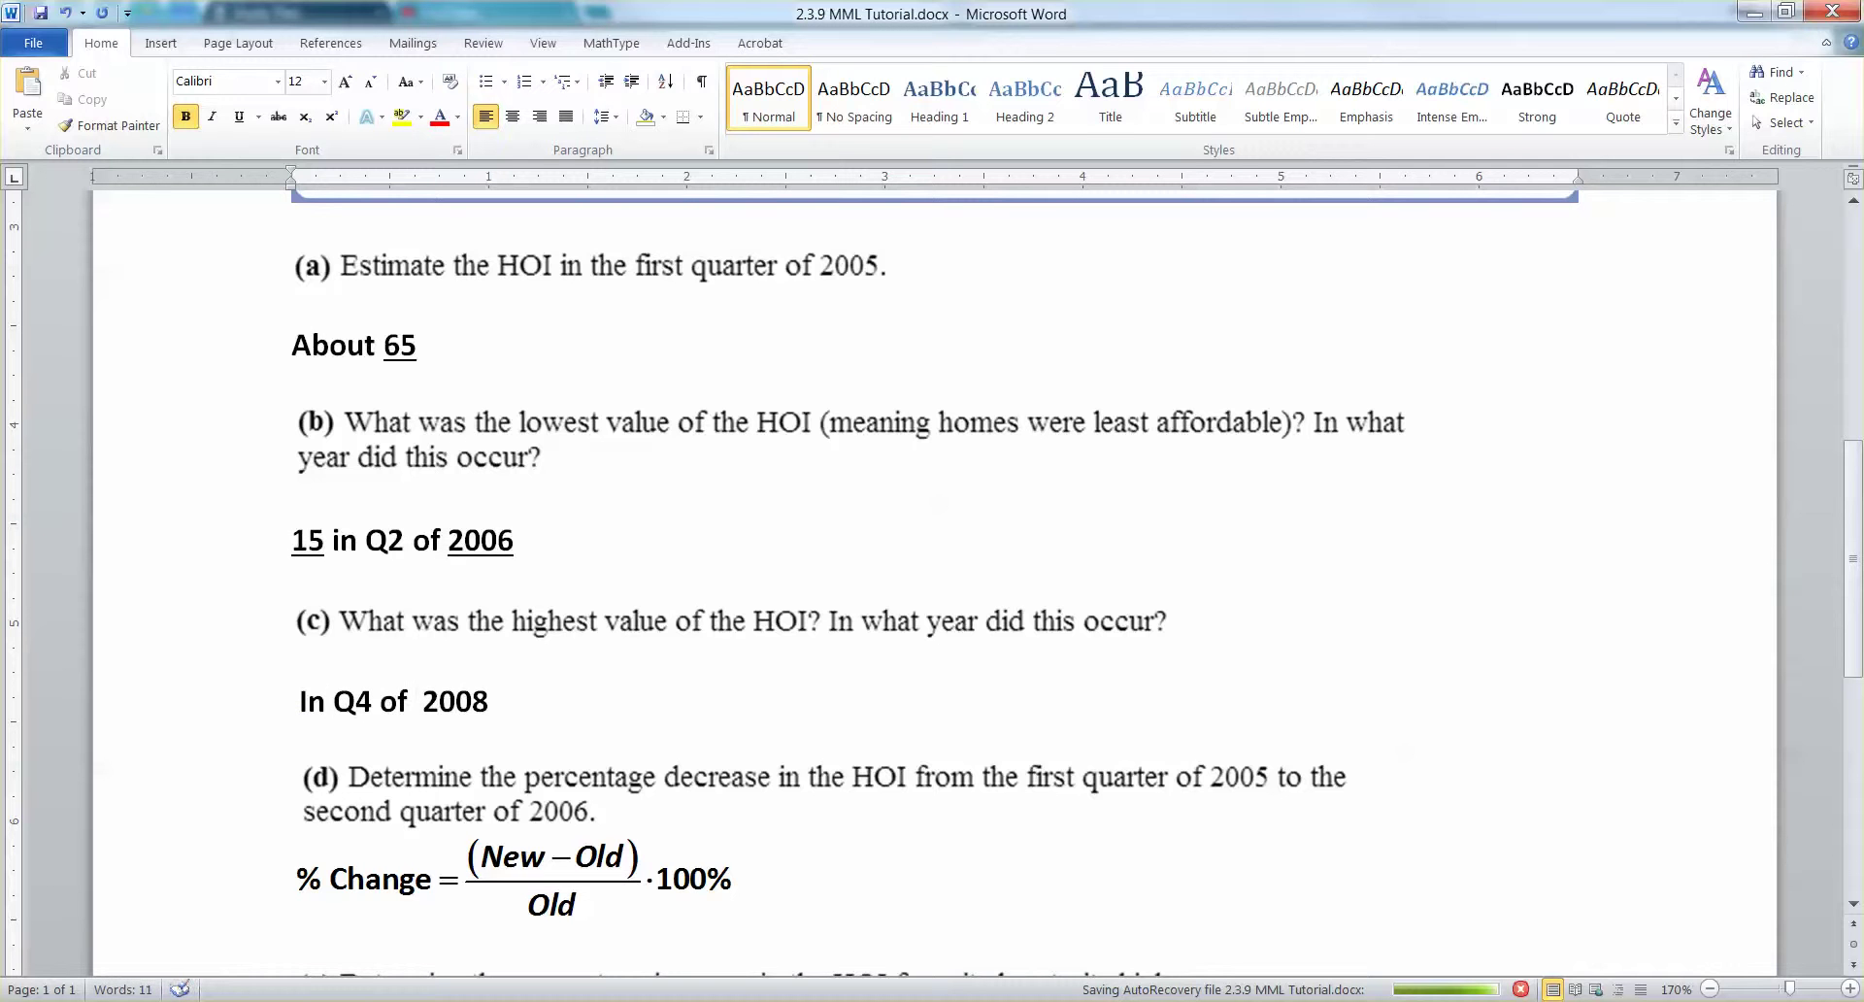
drag(482, 700, 415, 700)
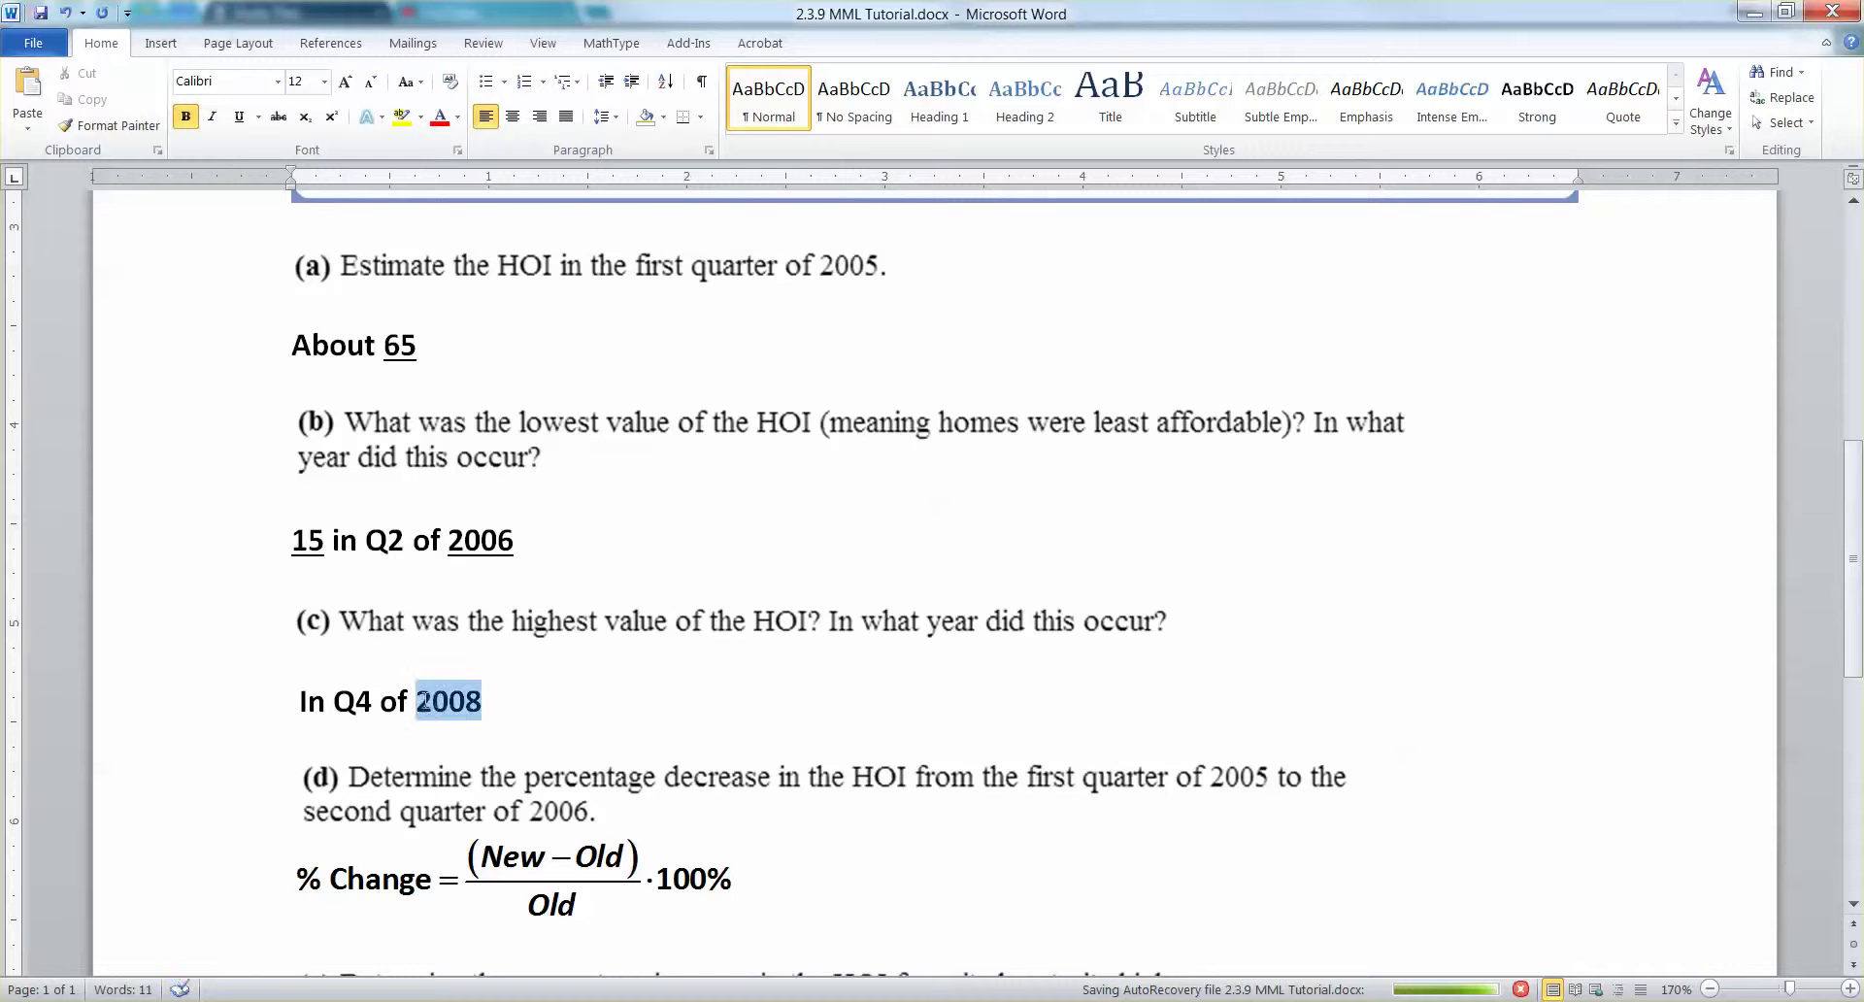
key(ctrl+u)
- Reword the answer to question (c) as "70 in Q4 of 2008", with "in" in lowercase
click(291, 700)
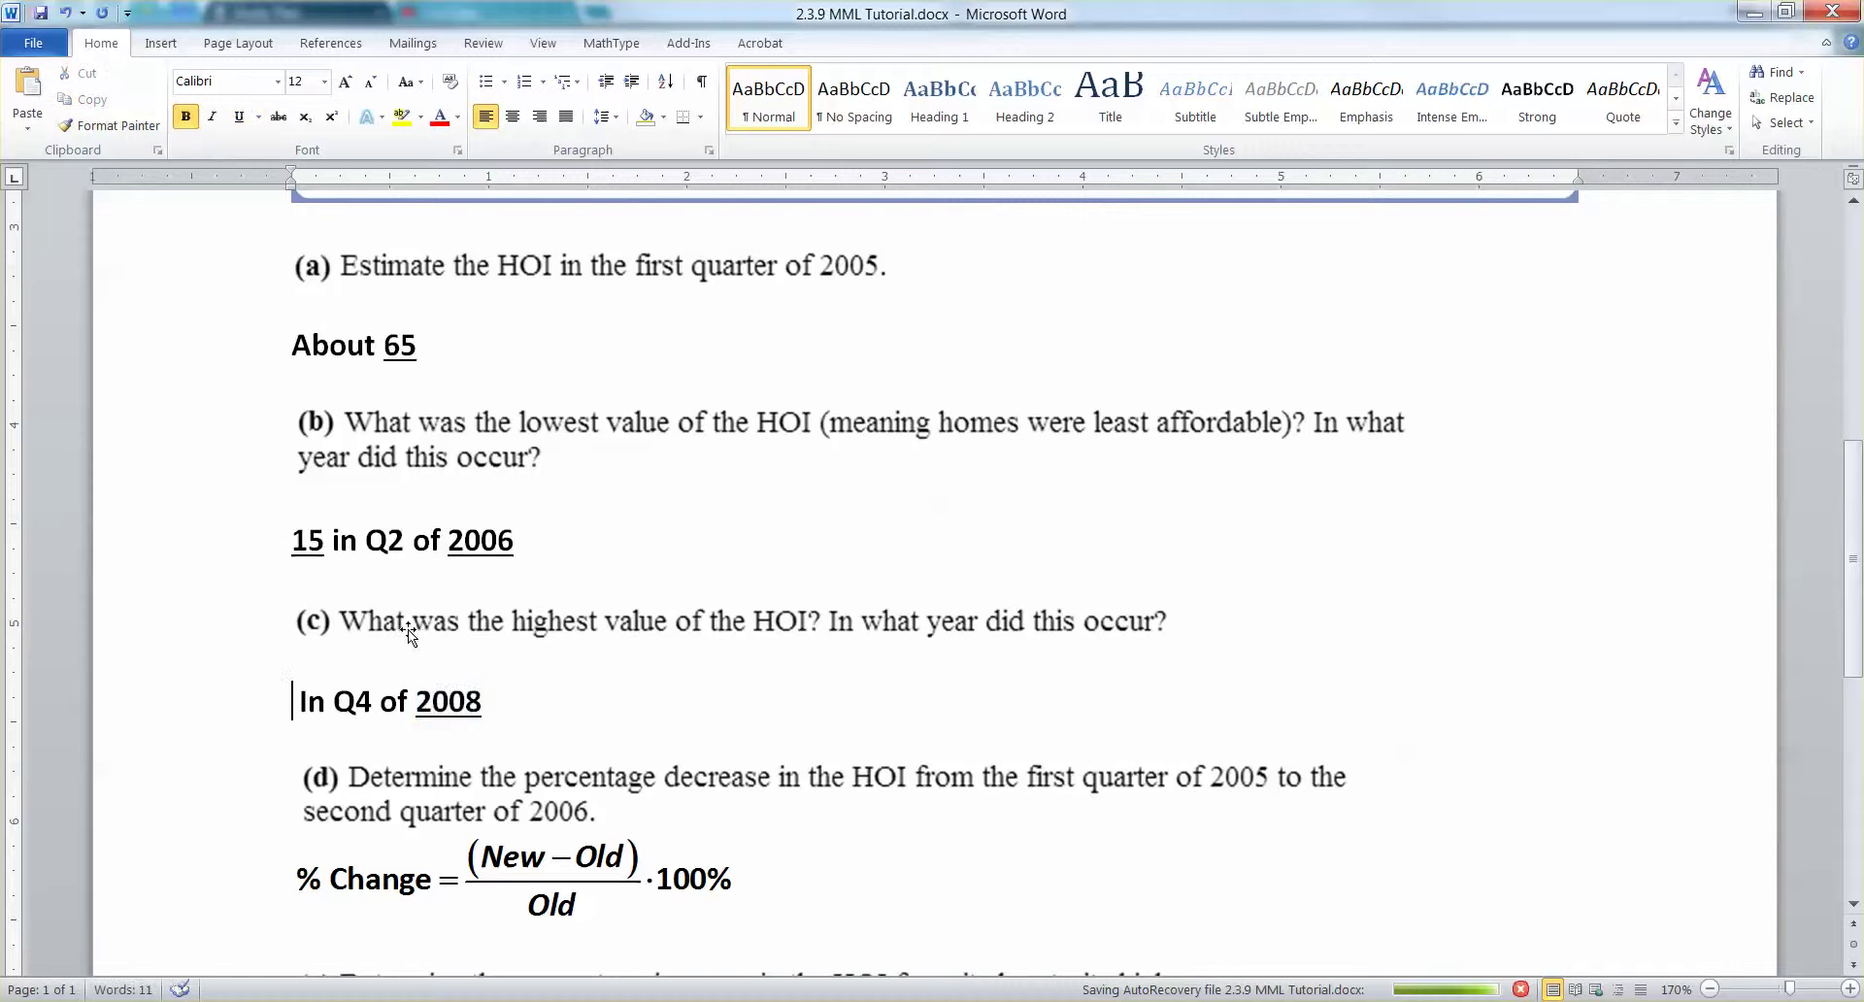
key(Delete)
key(Delete)
text(i)
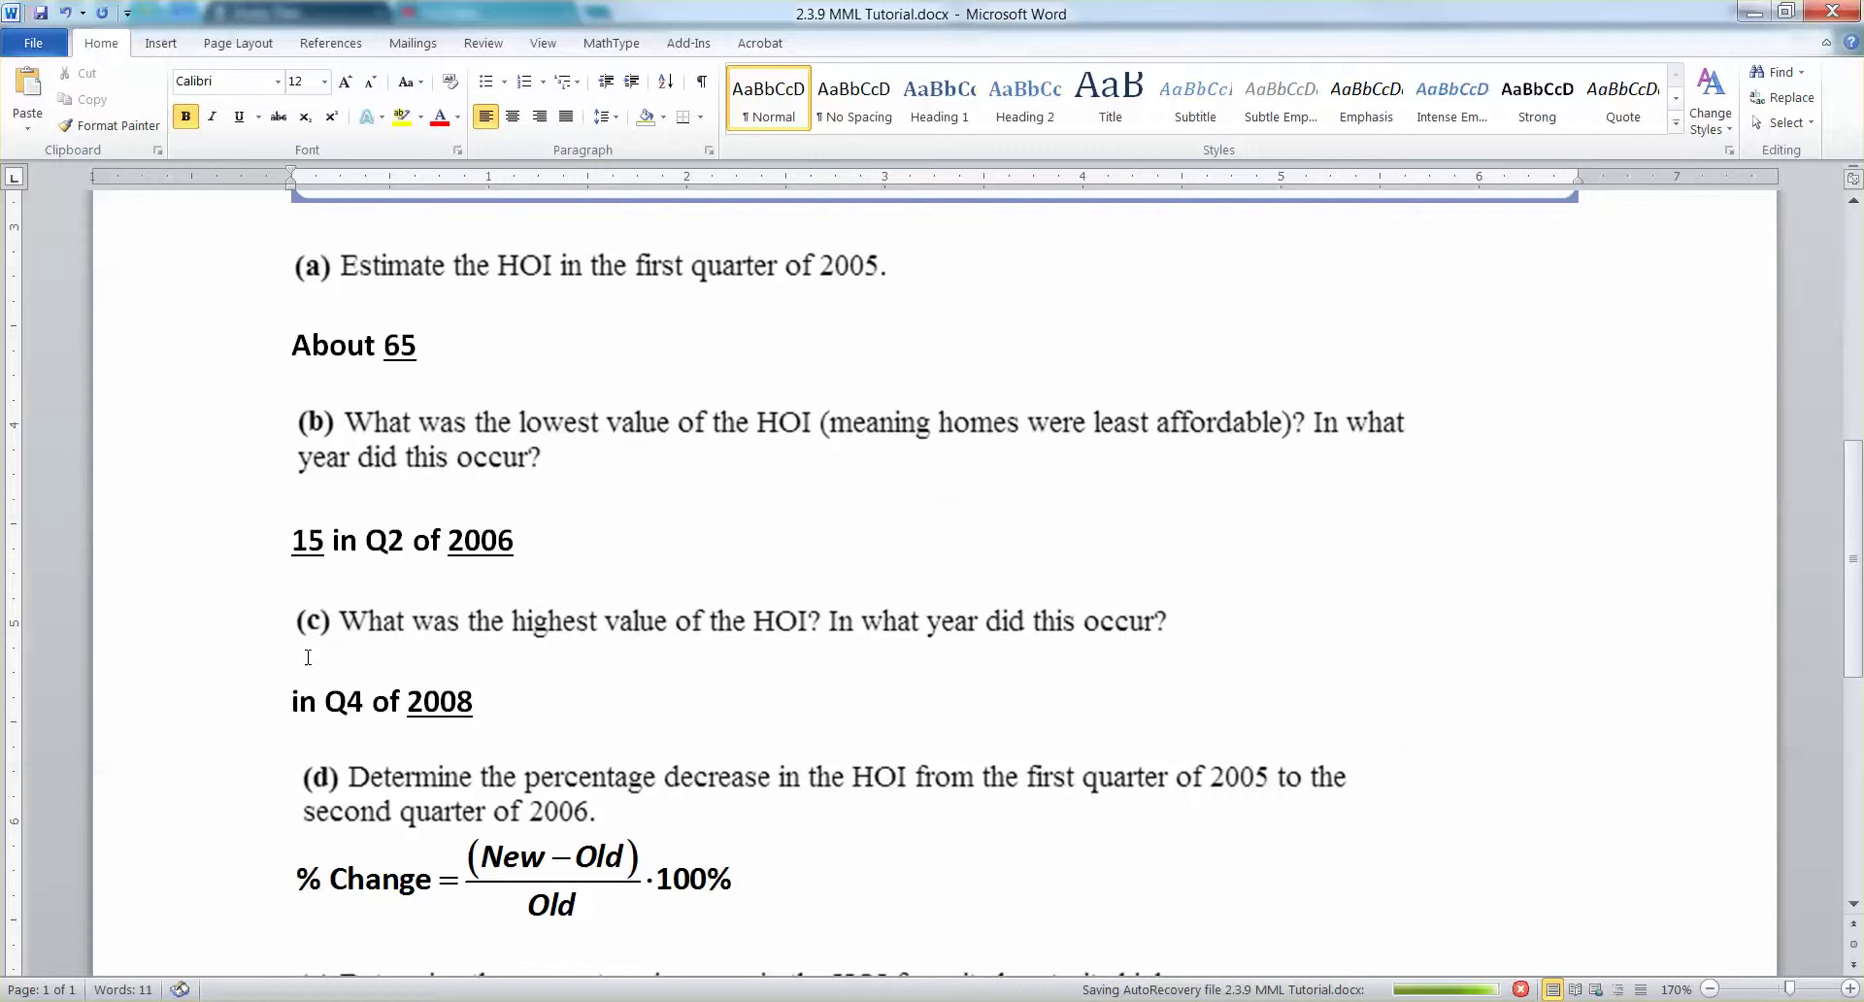
click(287, 708)
scroll(713, 446, up, 6)
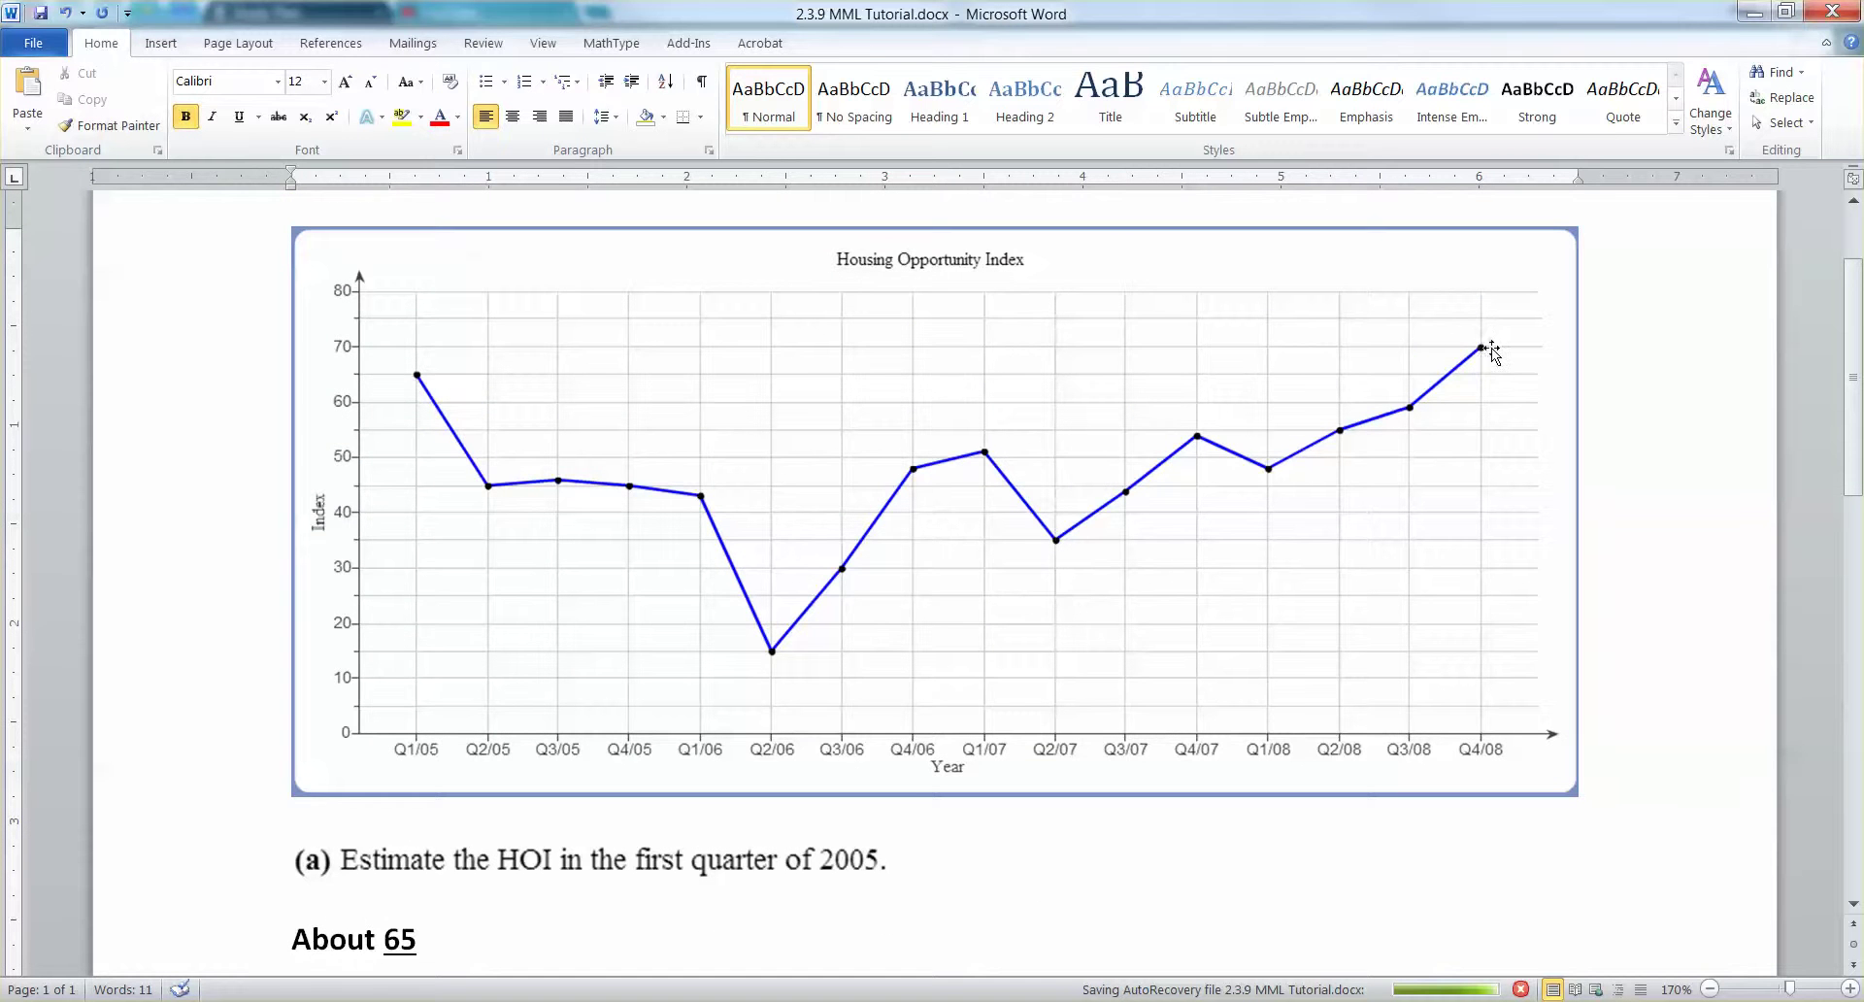
scroll(891, 583, down, 6)
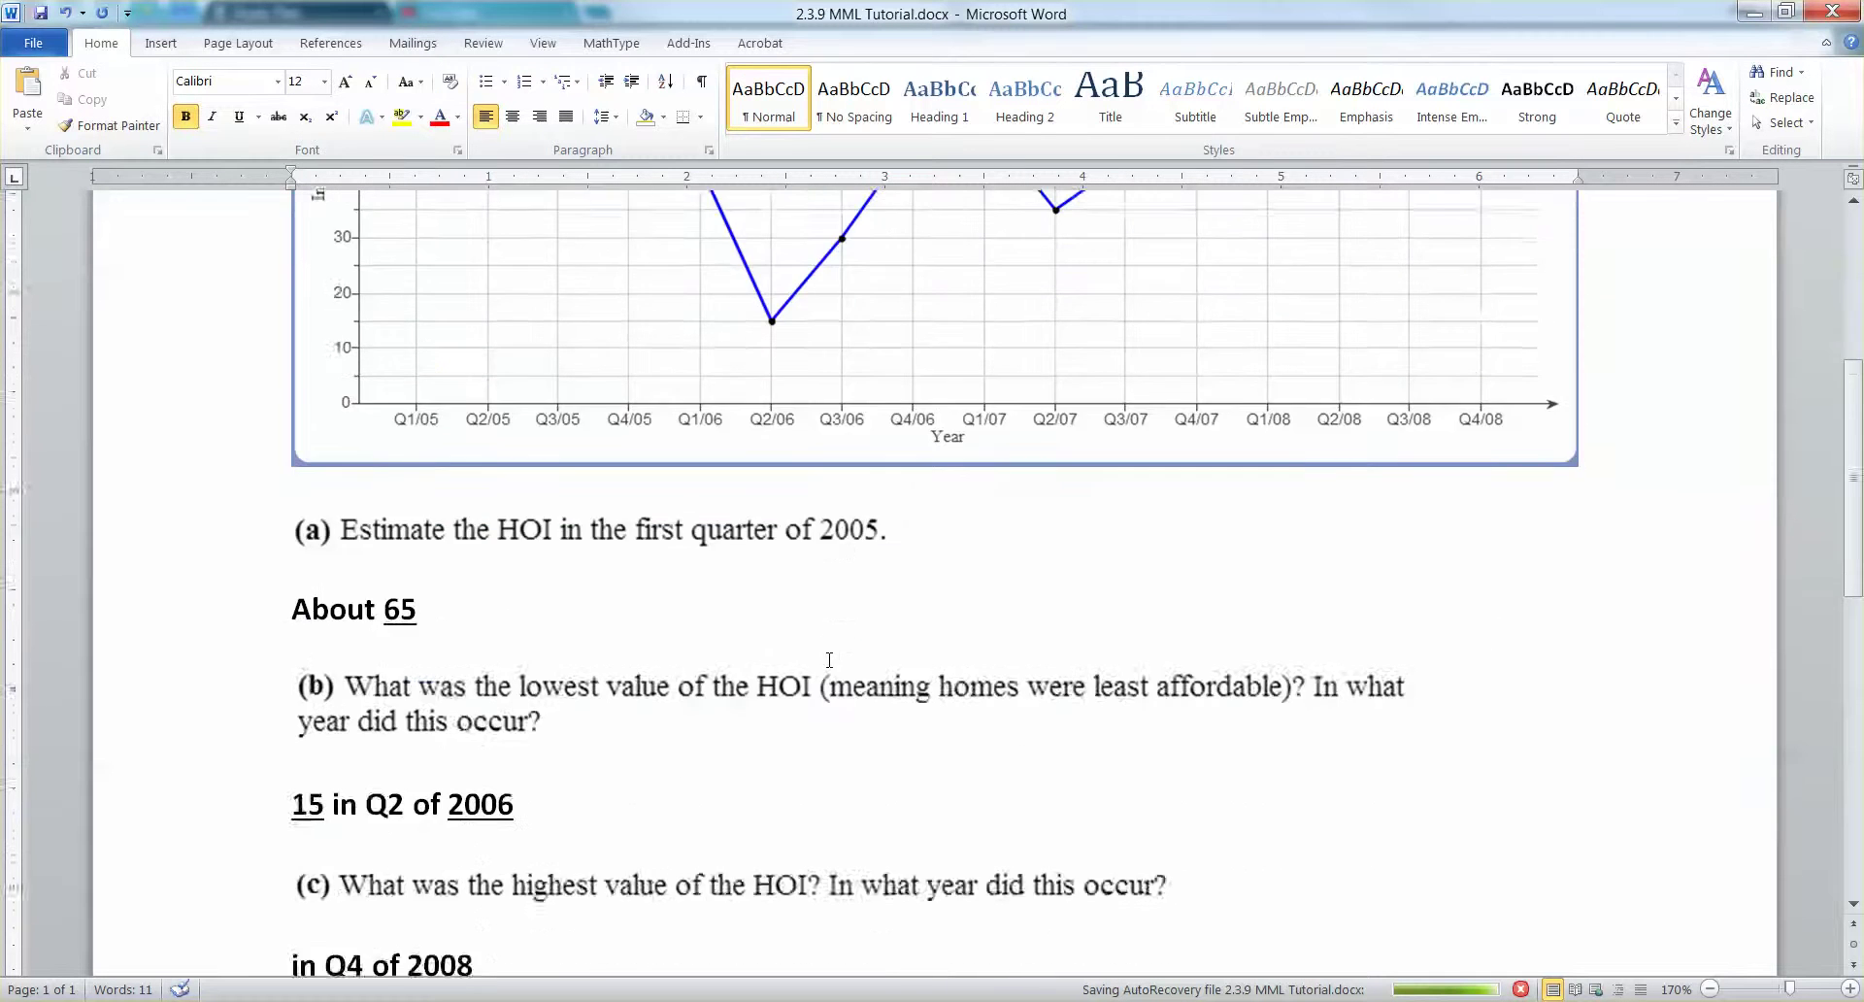
key(ctrl+u)
text(70)
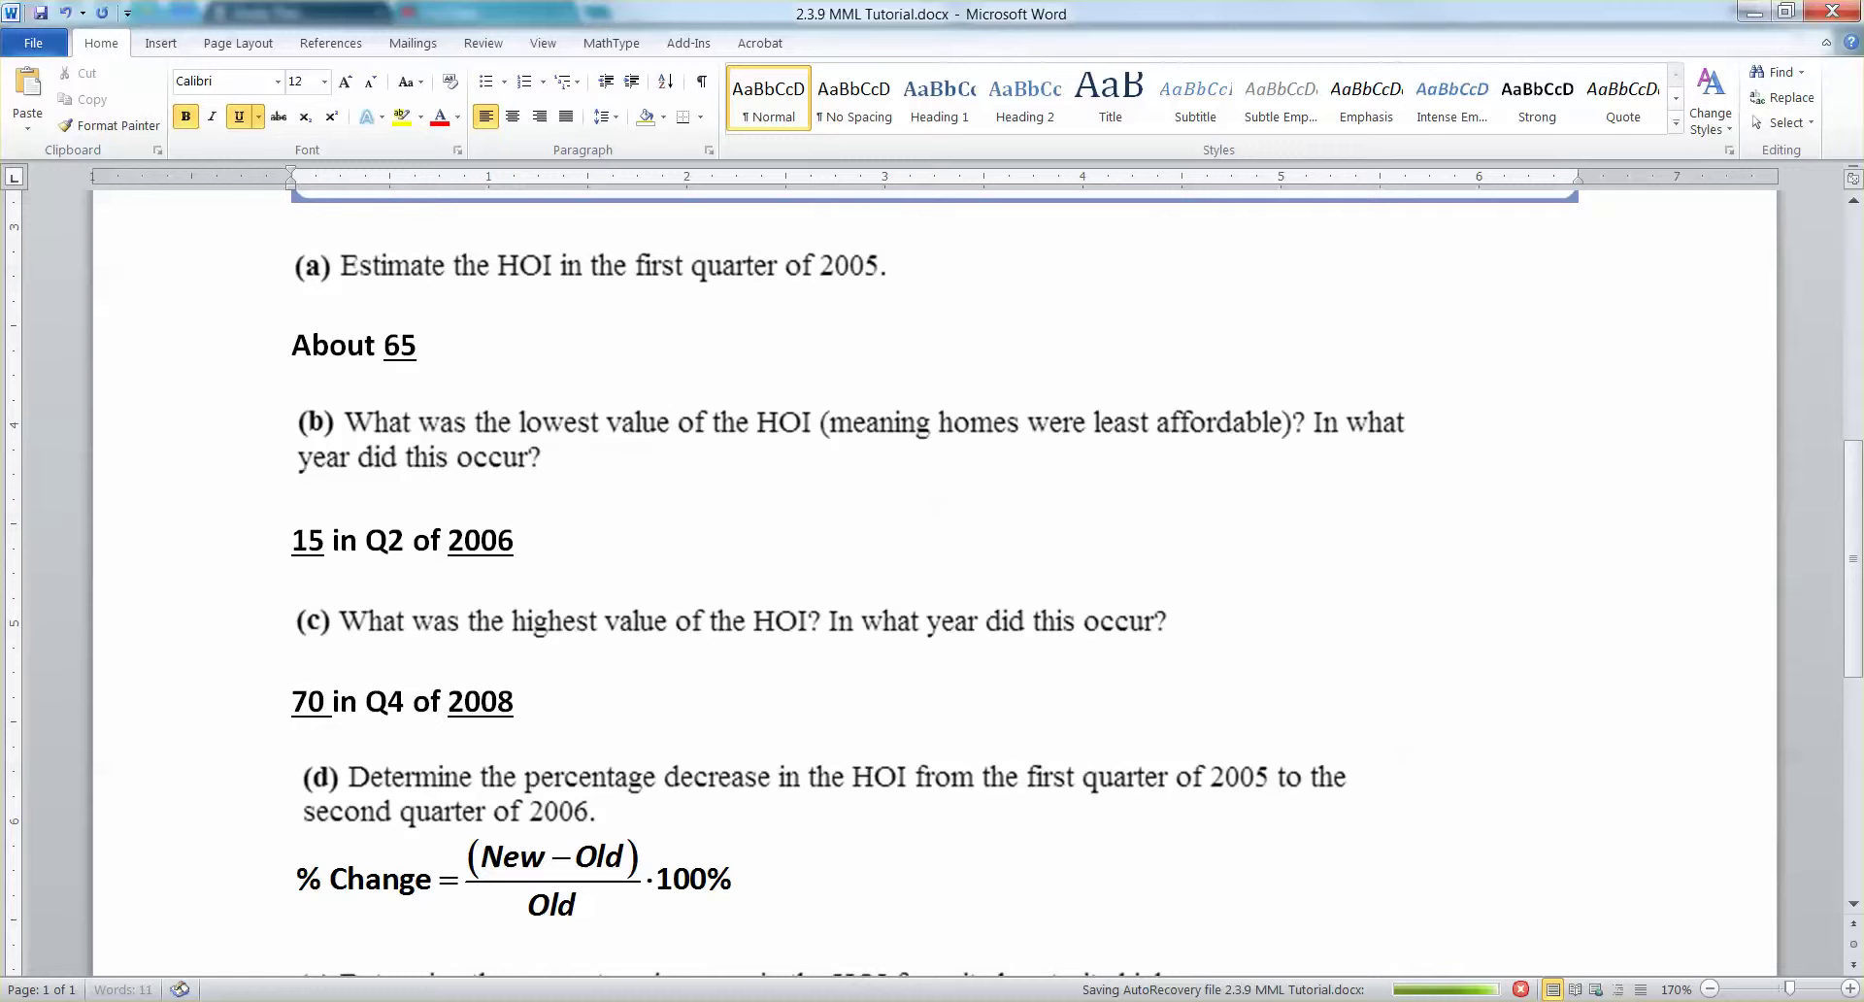
- Limit the underline at the start of the answer to question (c) to the number 70
key(BackSpace)
key(ctrl+u)
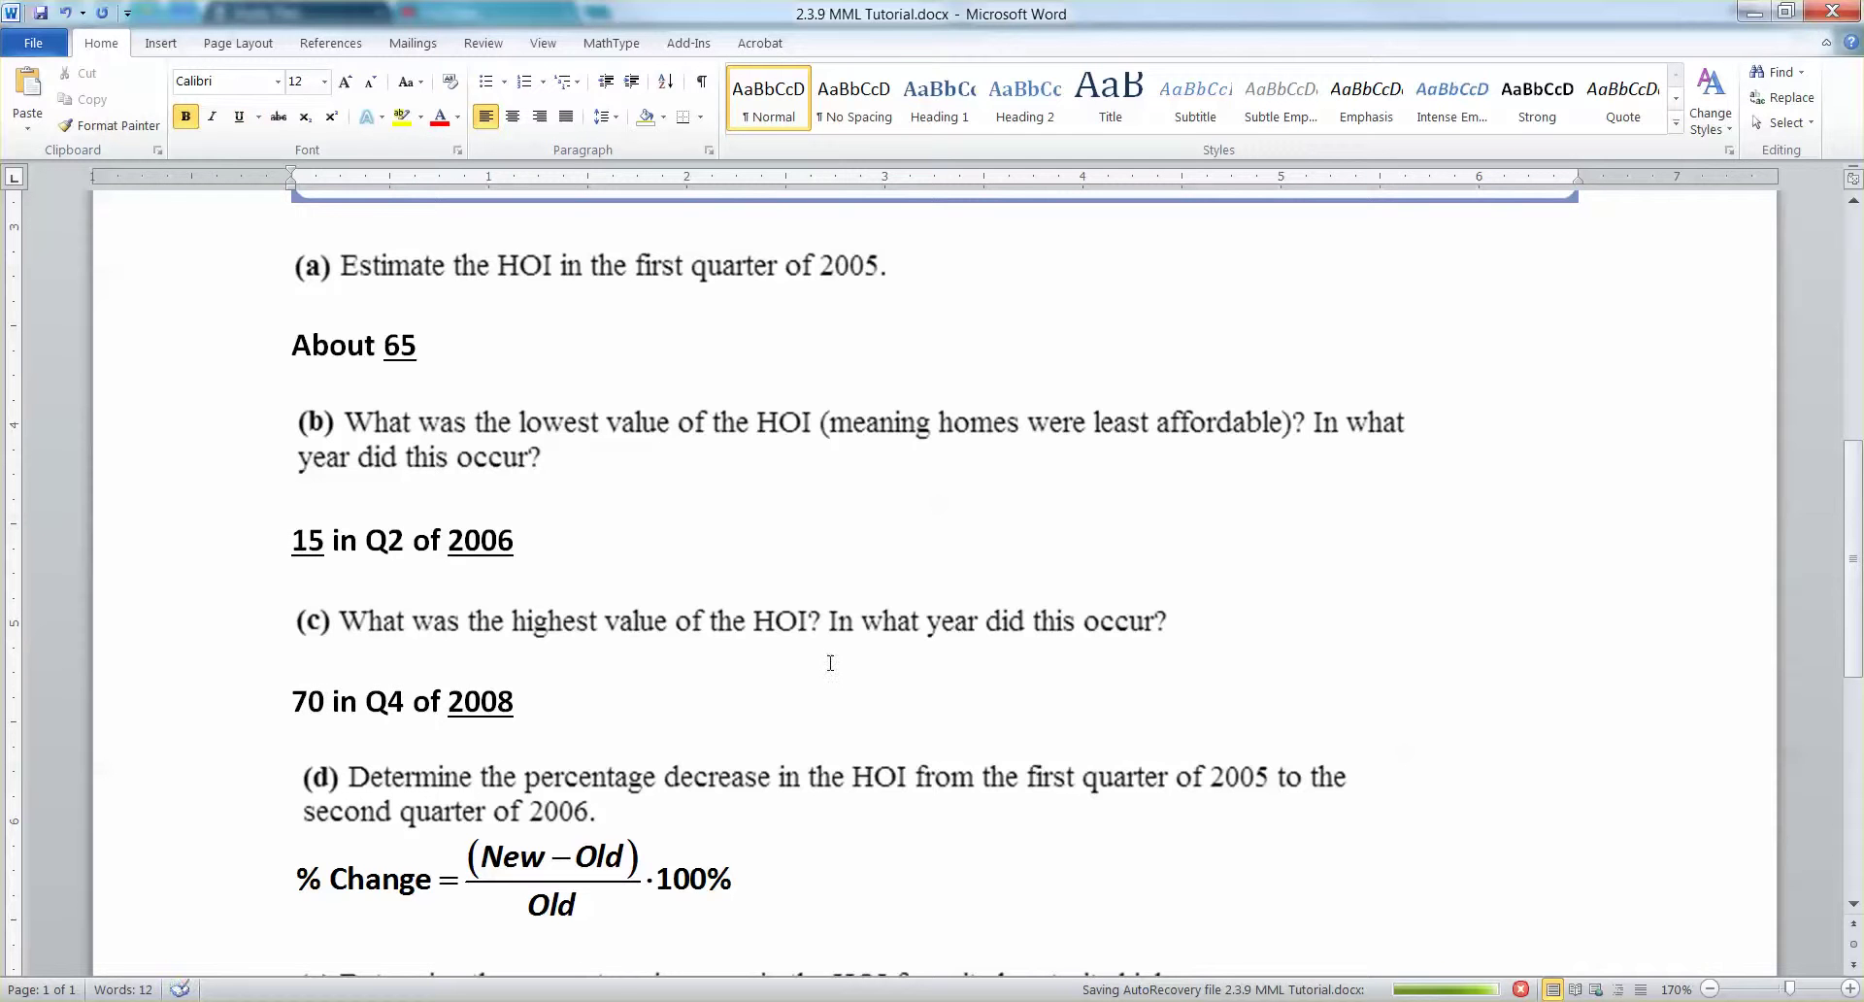
drag(332, 701, 291, 701)
key(ctrl+u)
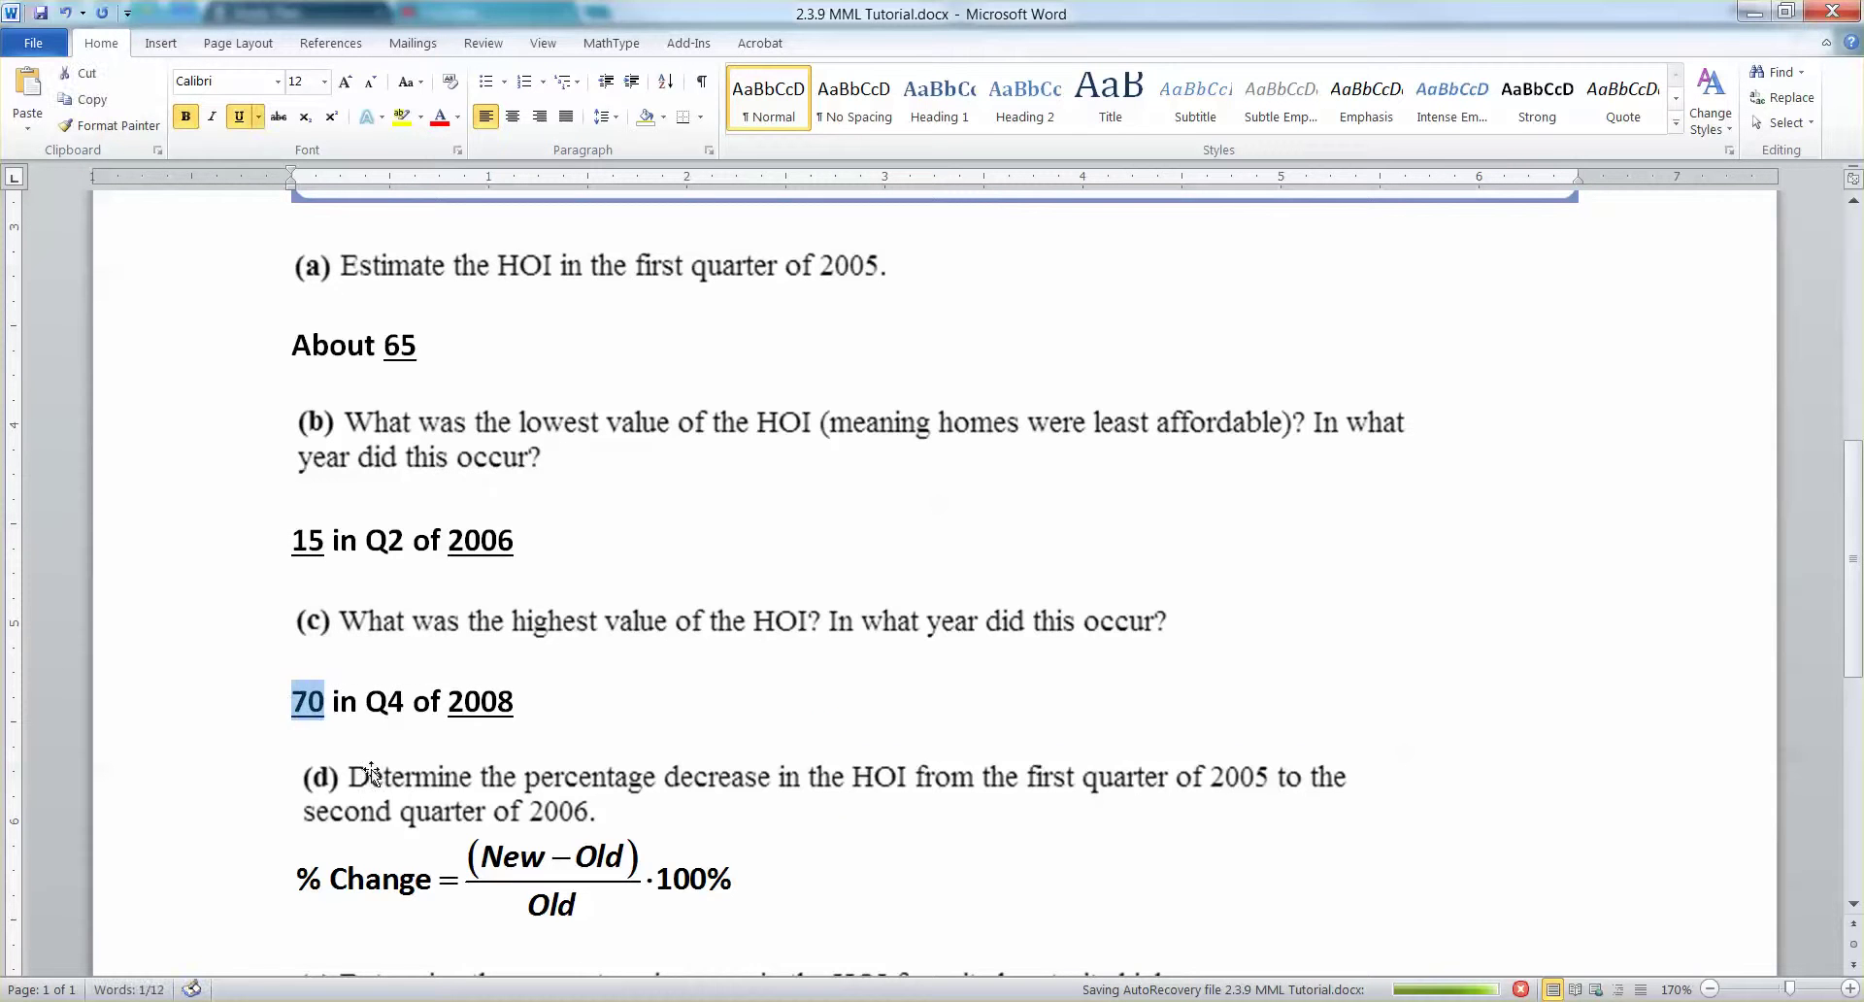
click(371, 769)
drag(539, 296, 684, 697)
click(1209, 636)
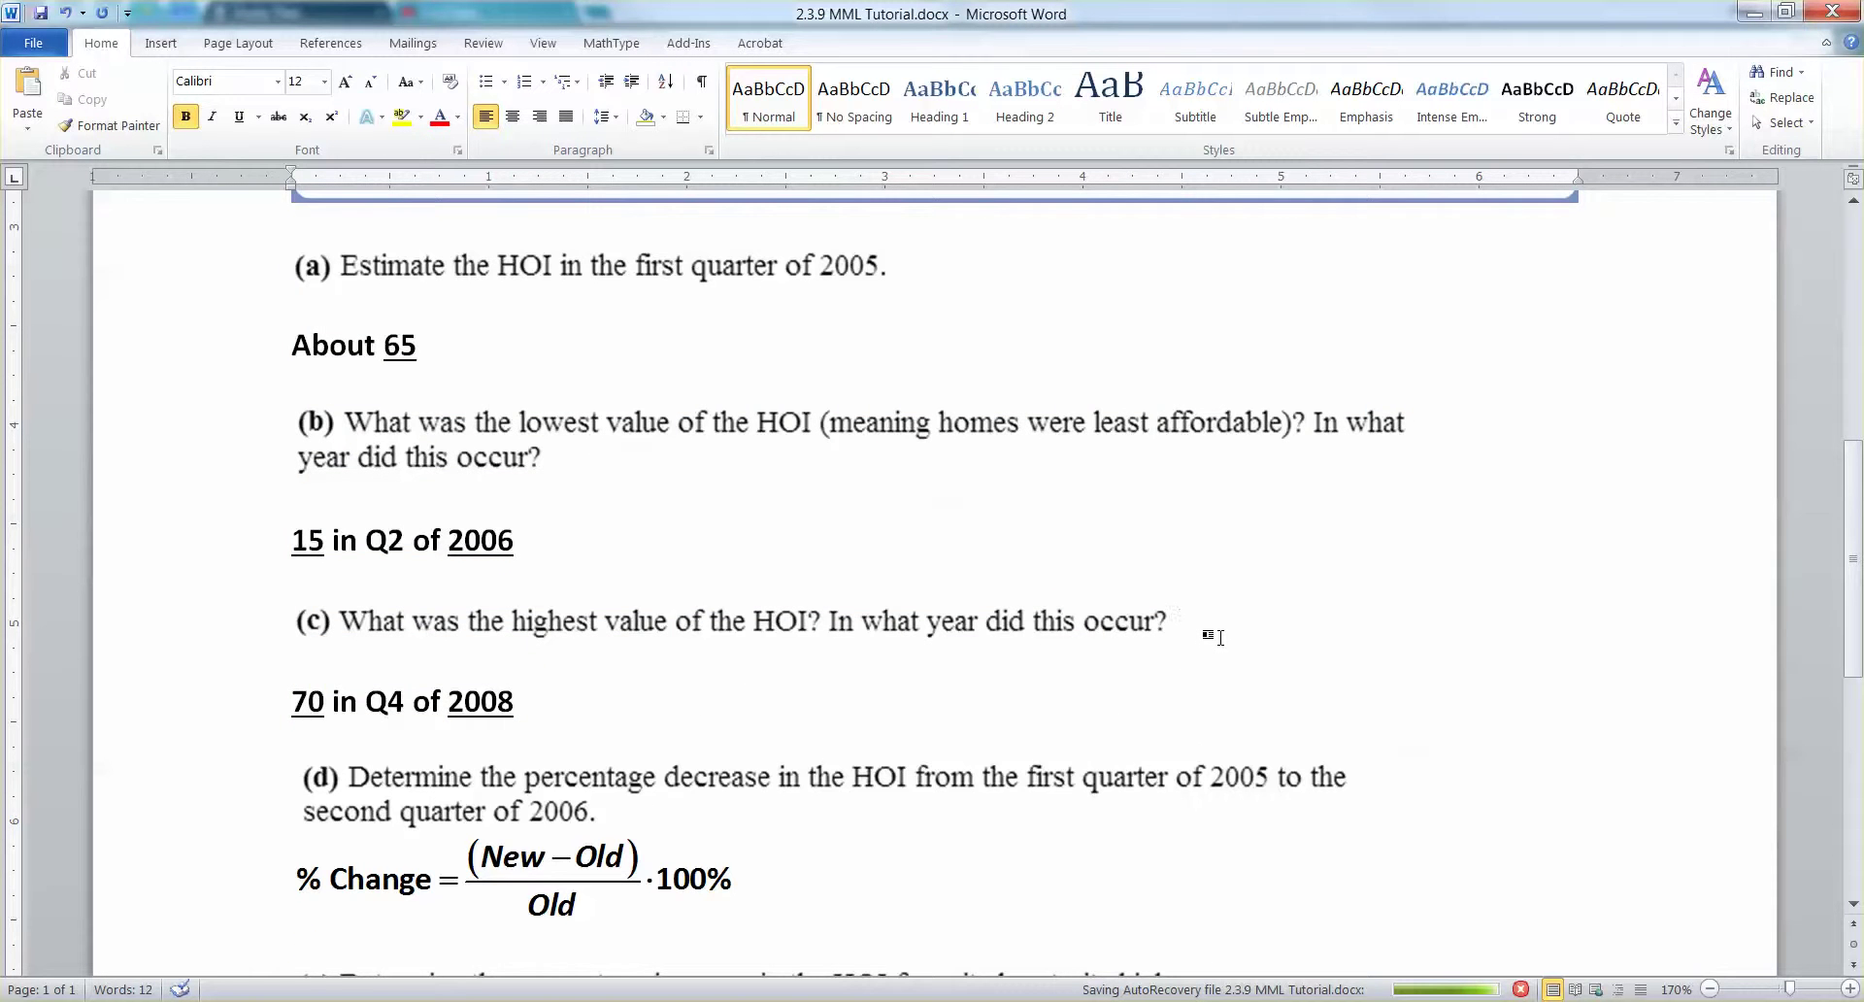
- Open the % Change equation below question (d) in MathType and append an equals sign followed by an empty fraction
scroll(1223, 637, up, 1)
scroll(1222, 638, down, 2)
scroll(462, 708, down, 4)
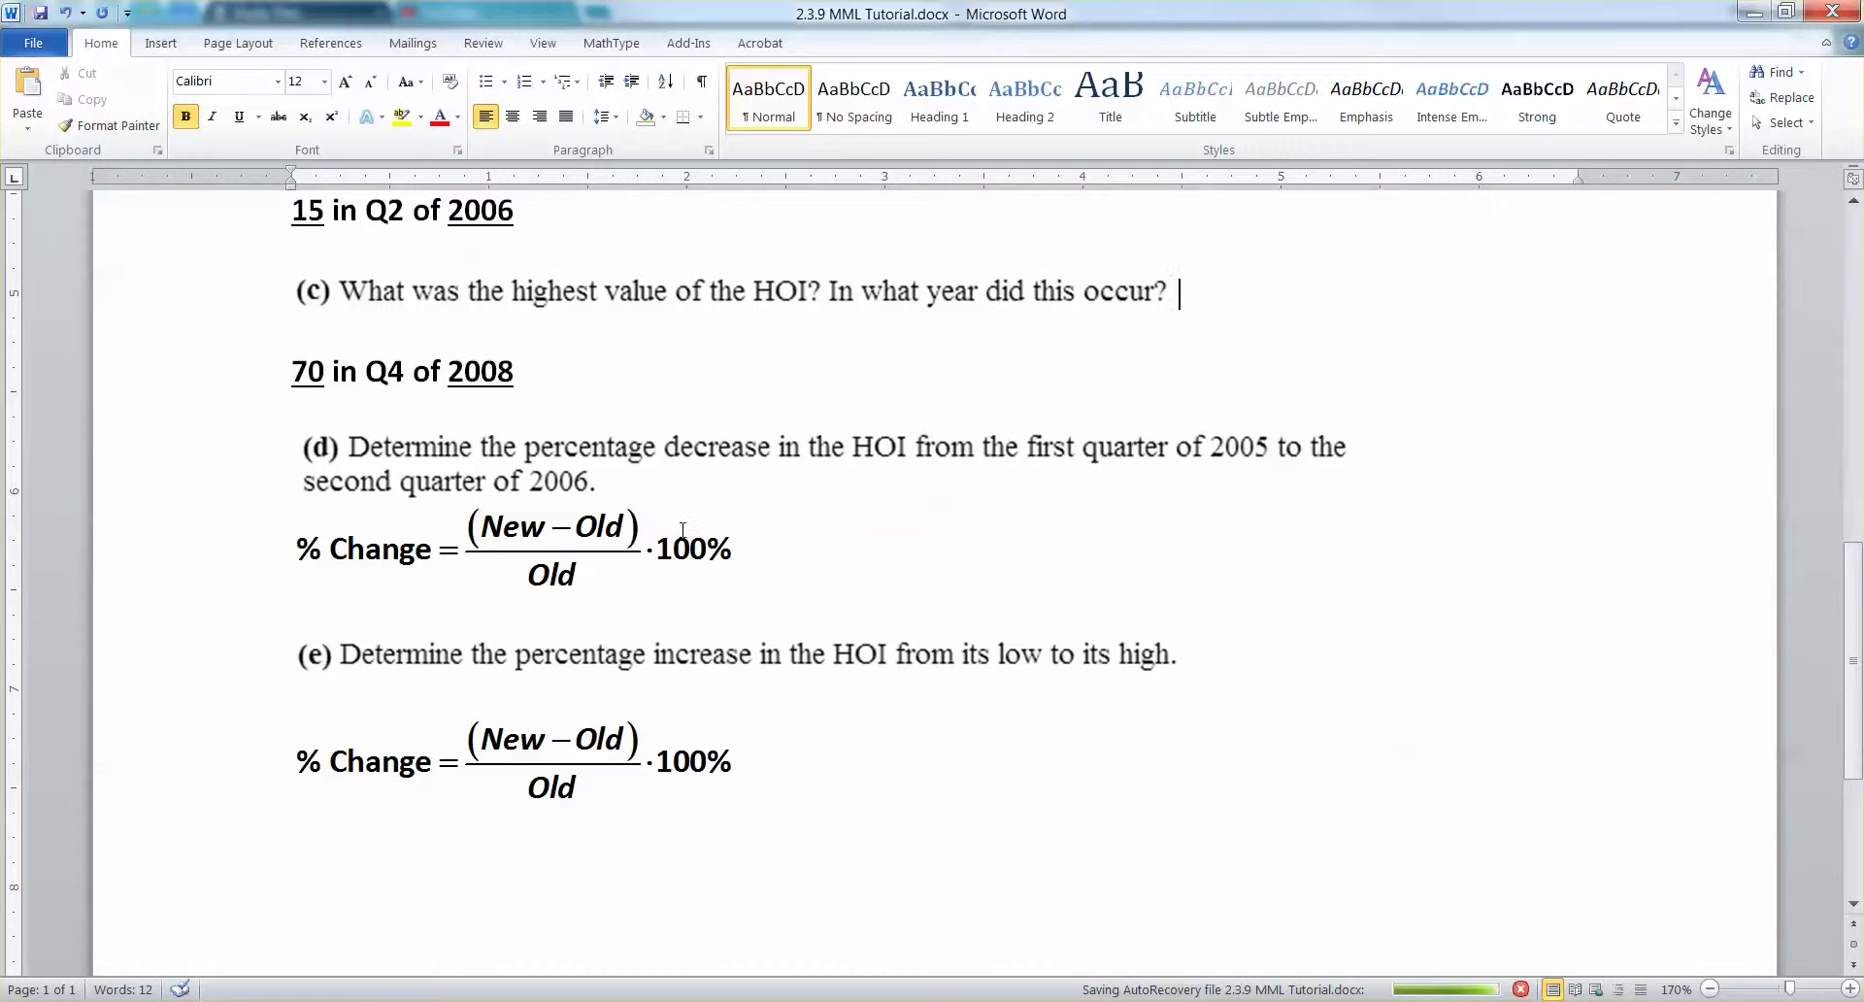
click(540, 558)
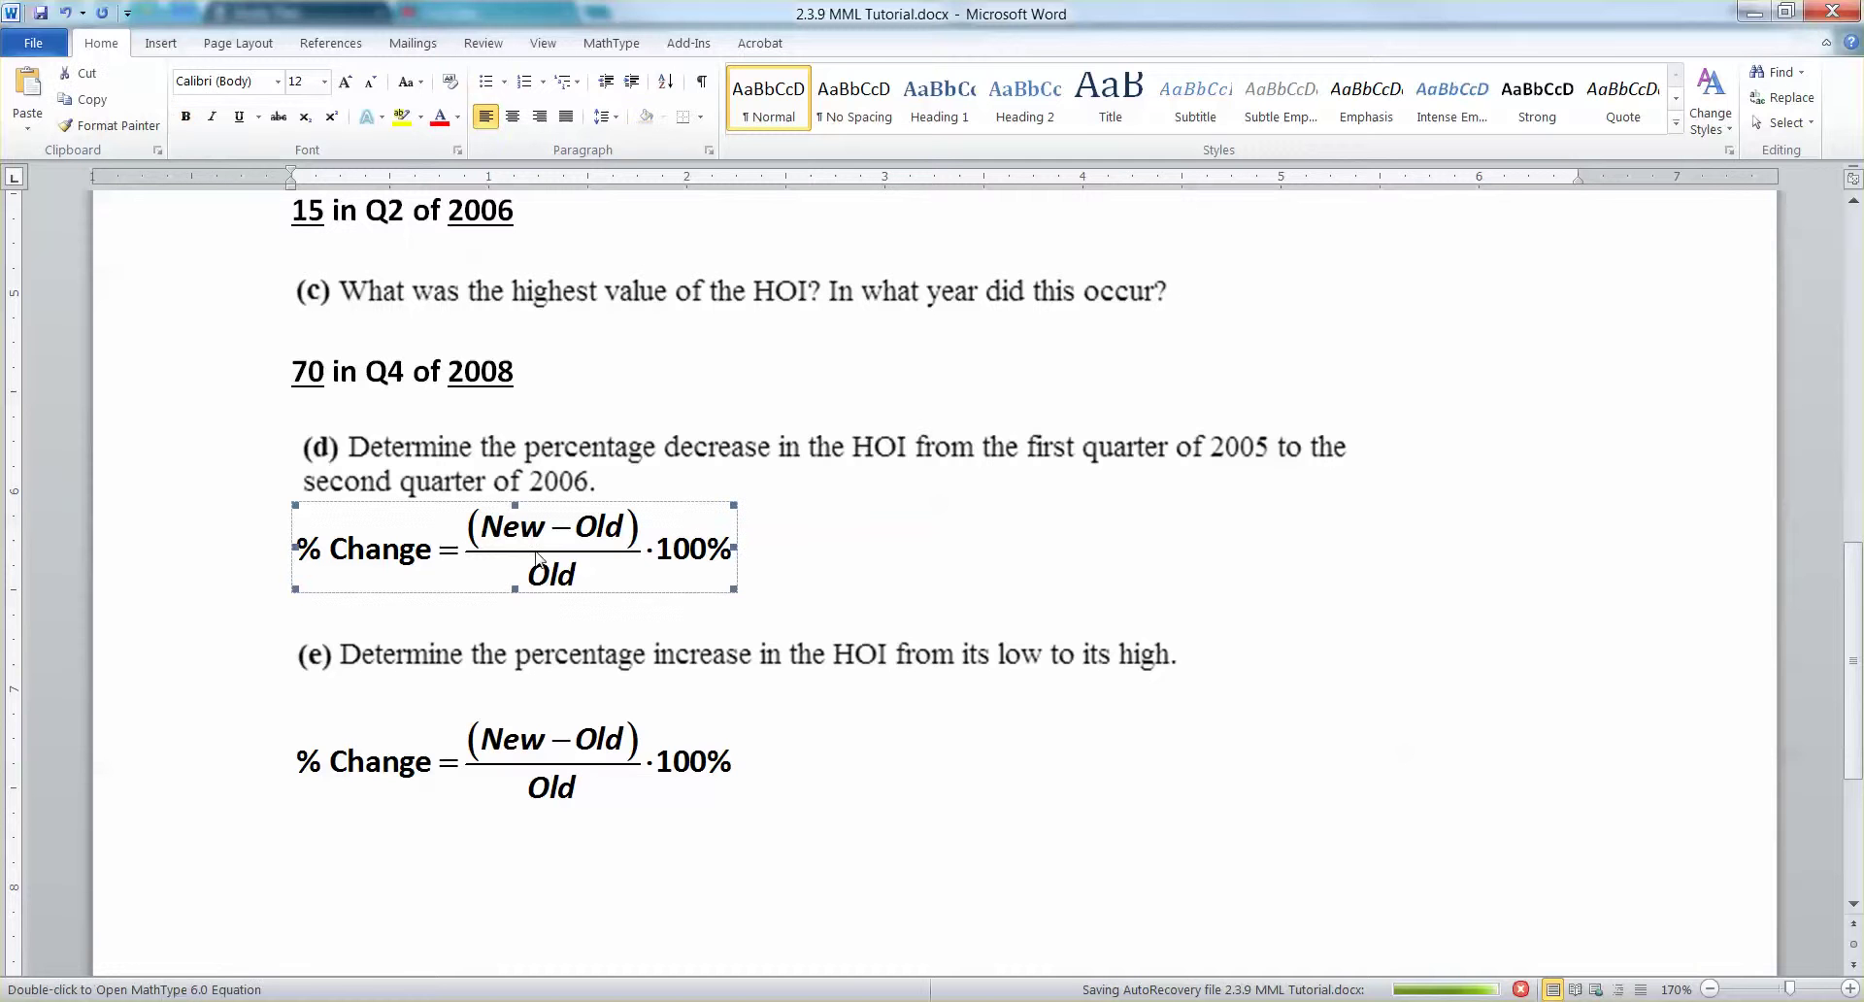
click(812, 548)
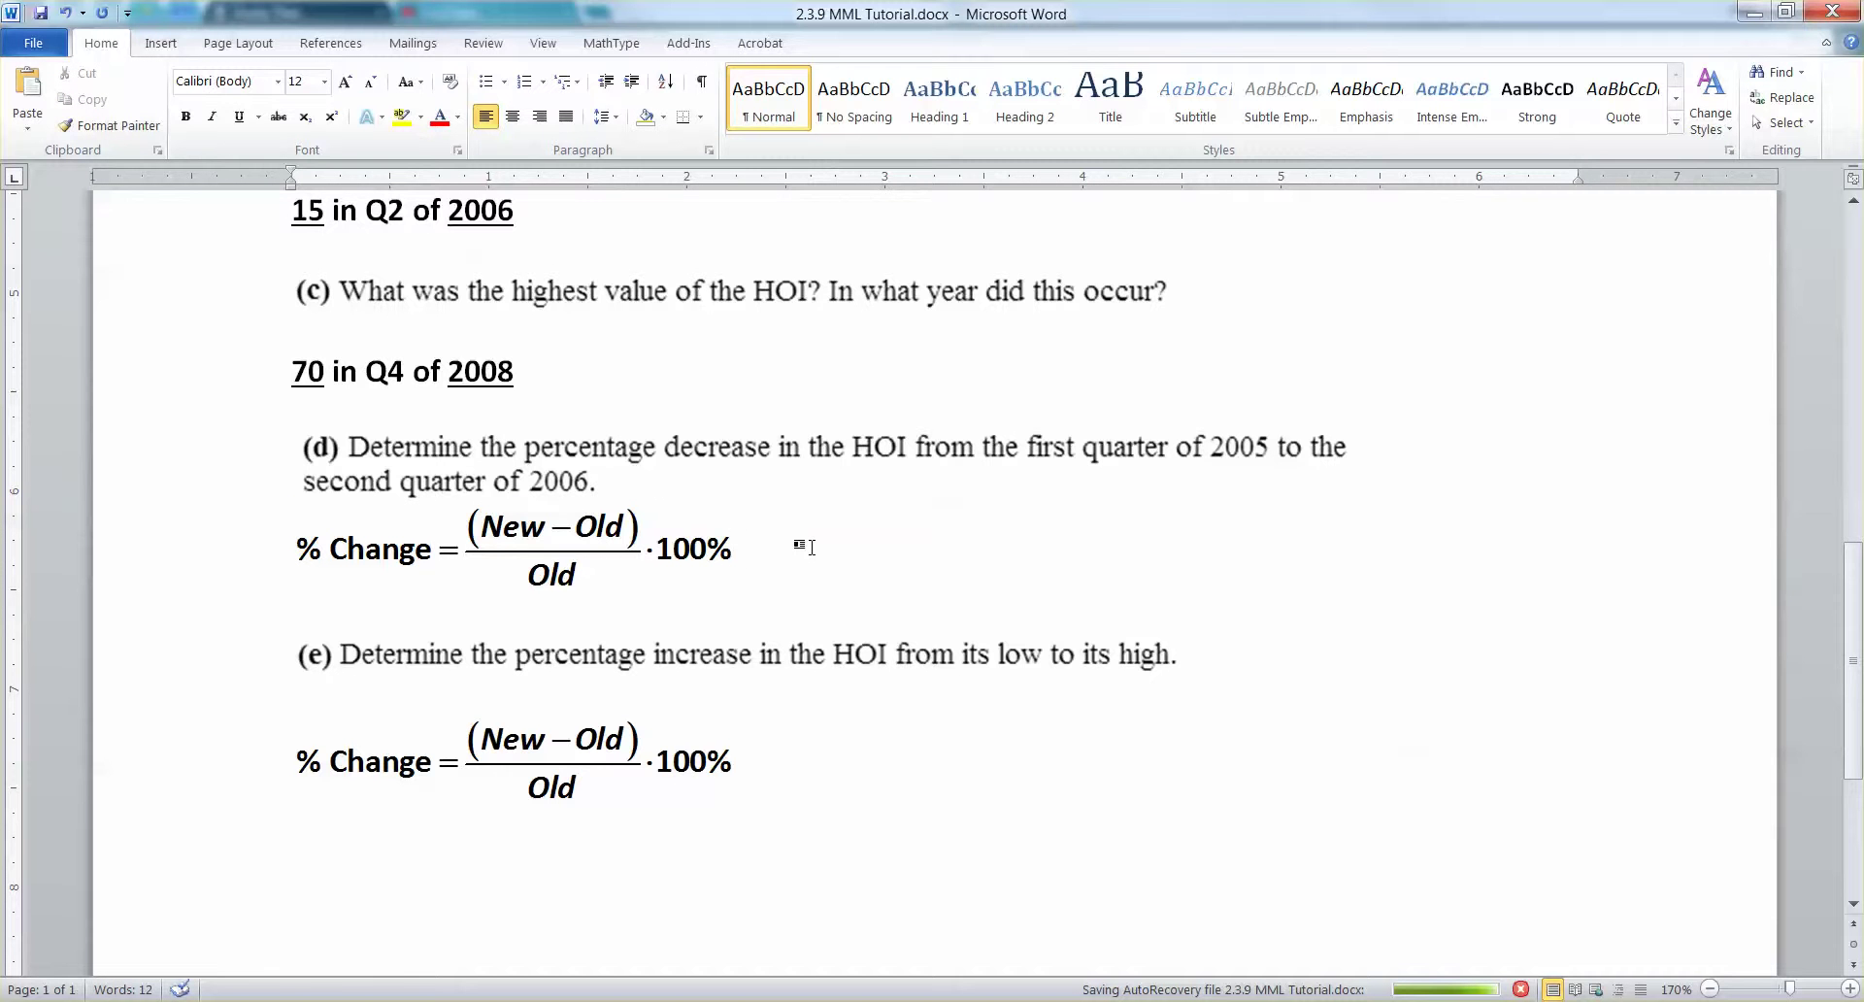
double_click(619, 524)
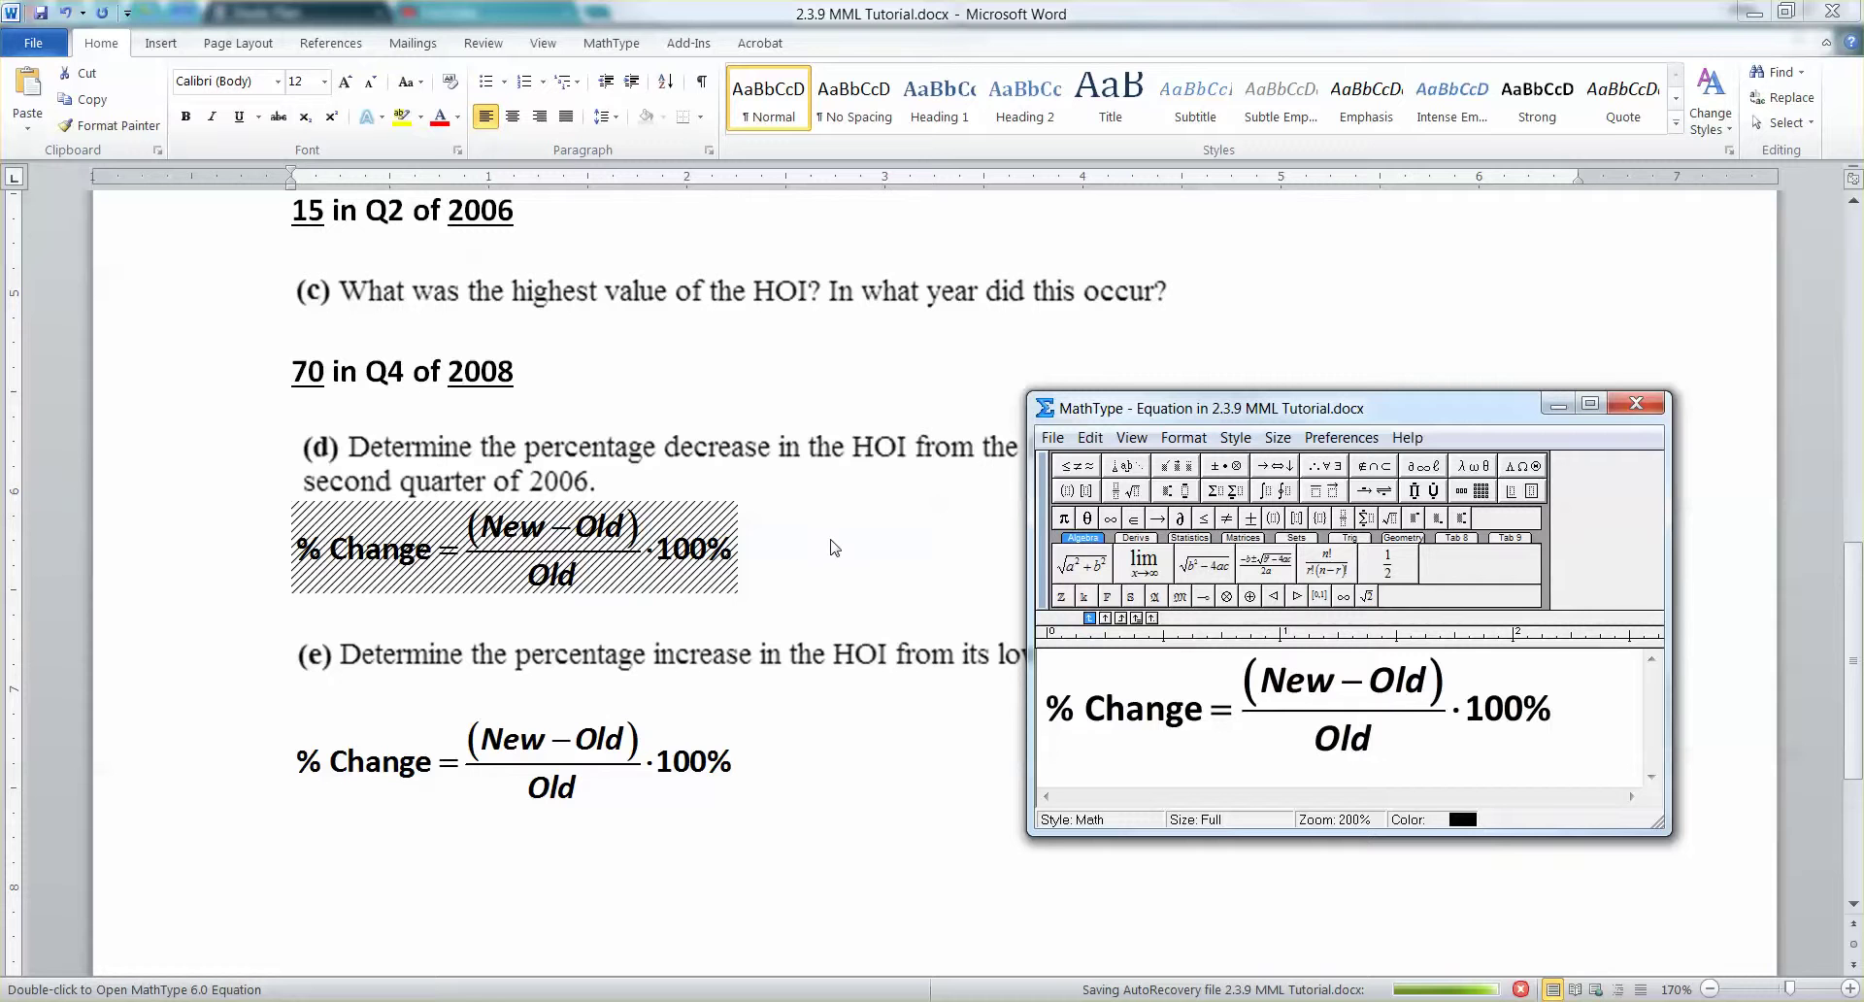
text(=)
drag(1054, 393, 387, 222)
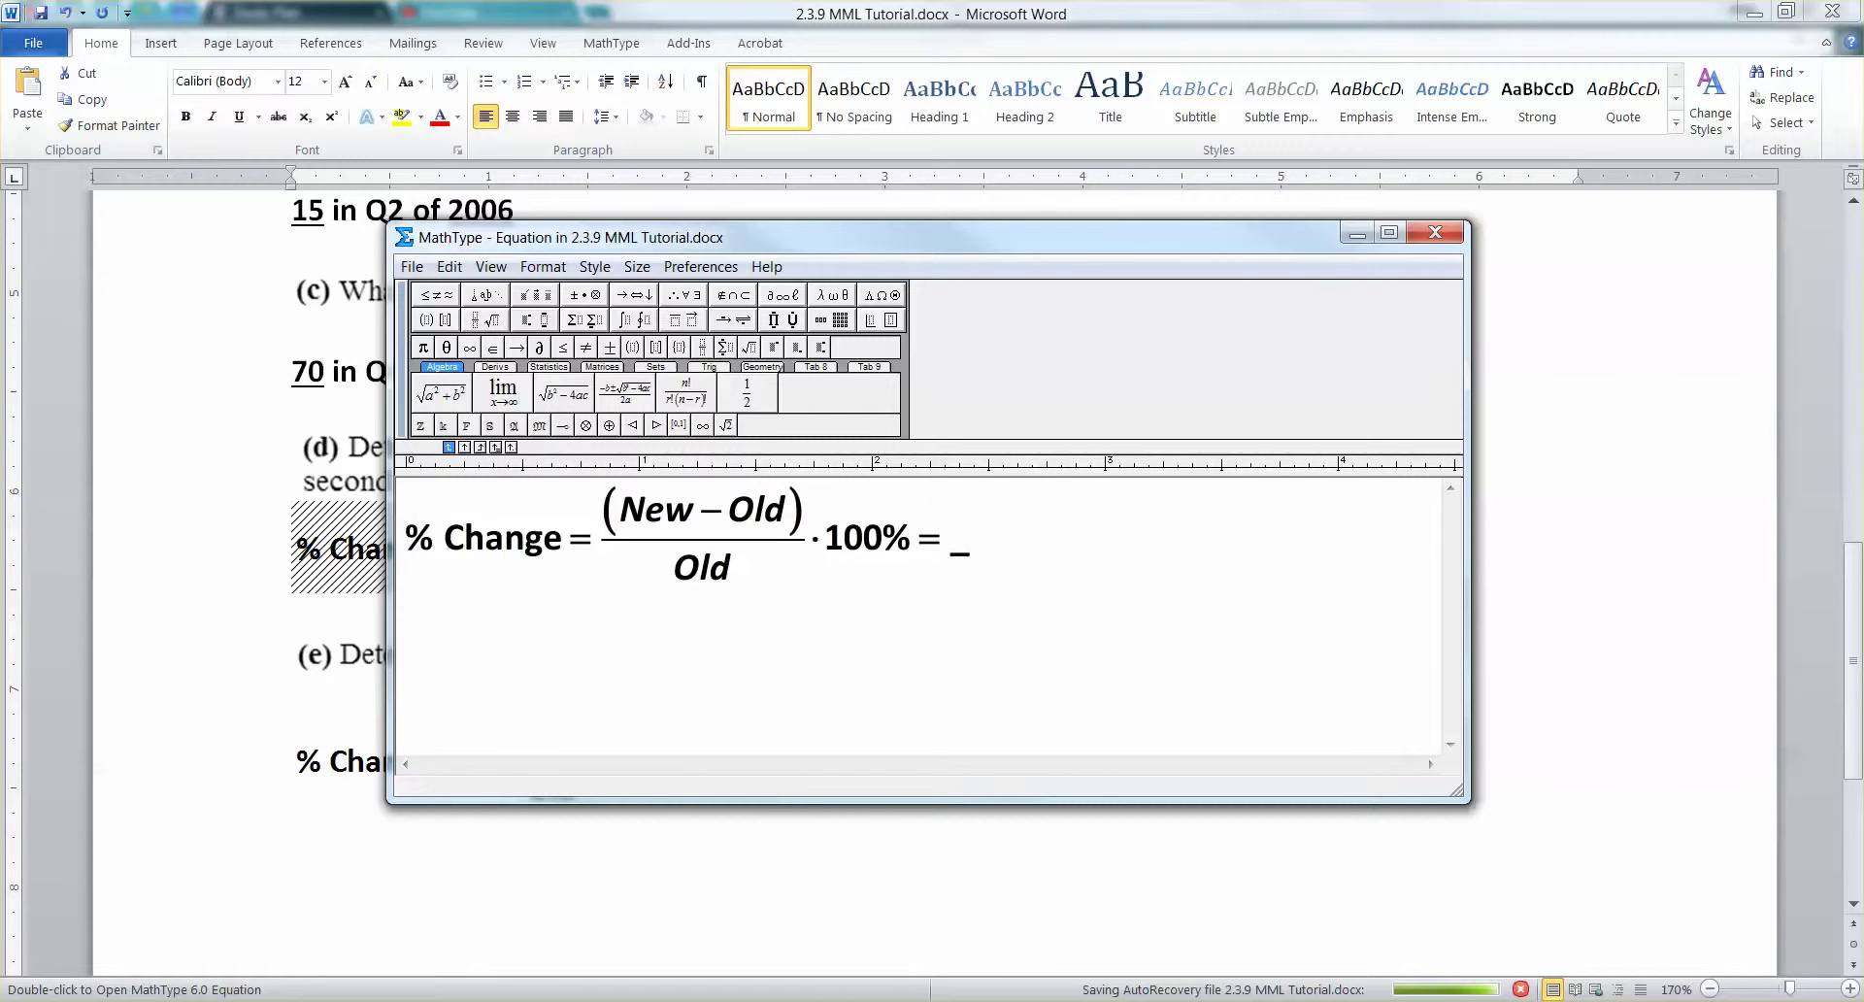
key(ctrl+f)
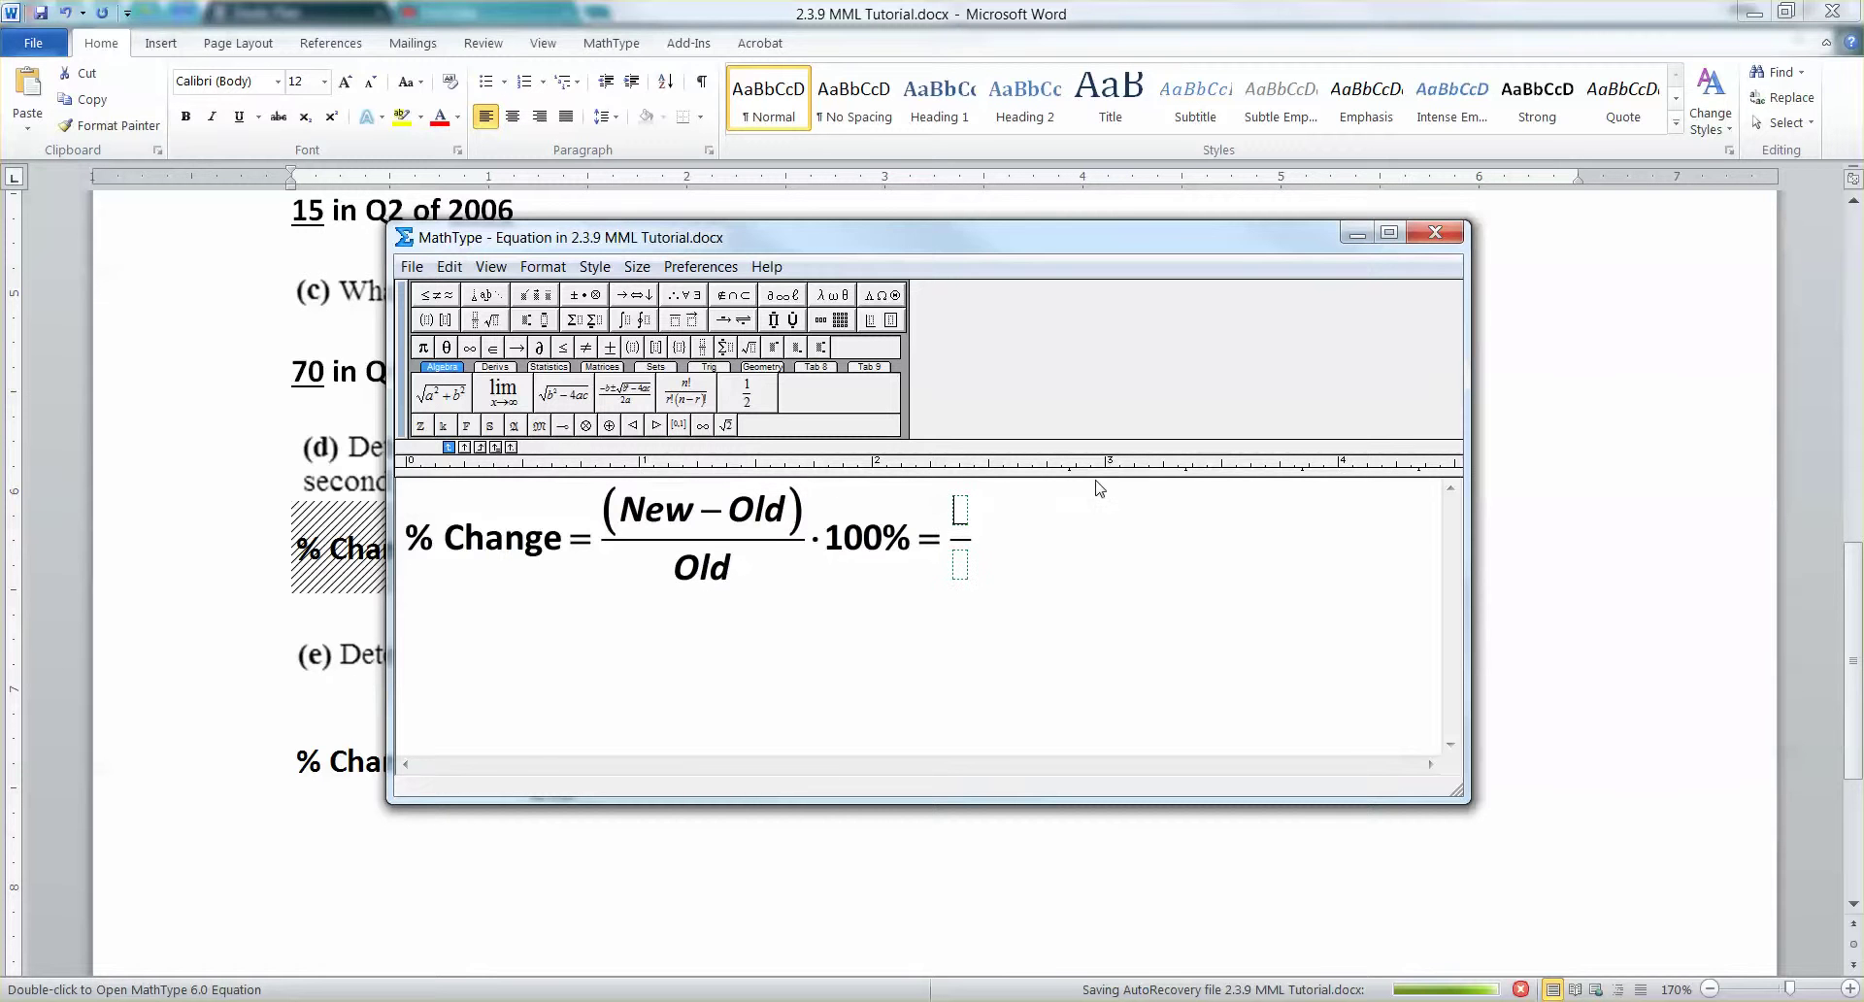
- Consult the graph, then replace New with Later and both instances of Old with Earlier in the question (d) equation
click(1355, 233)
click(934, 456)
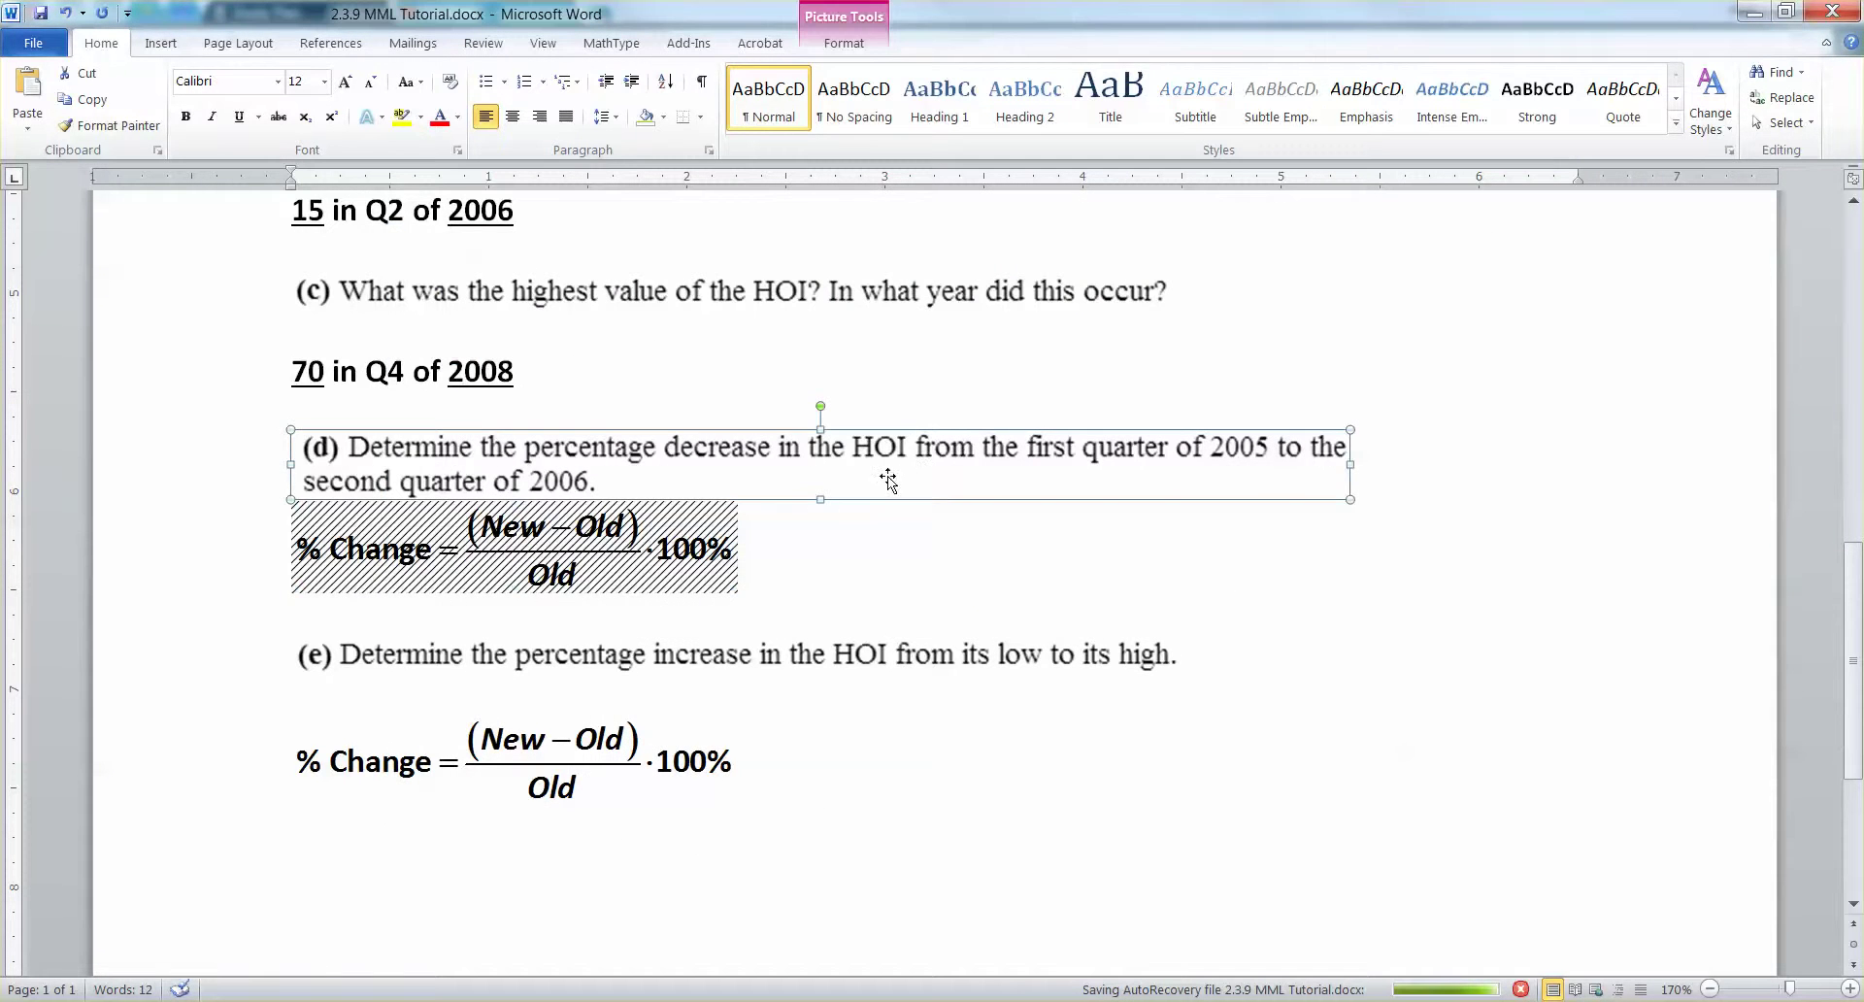
scroll(940, 468, up, 5)
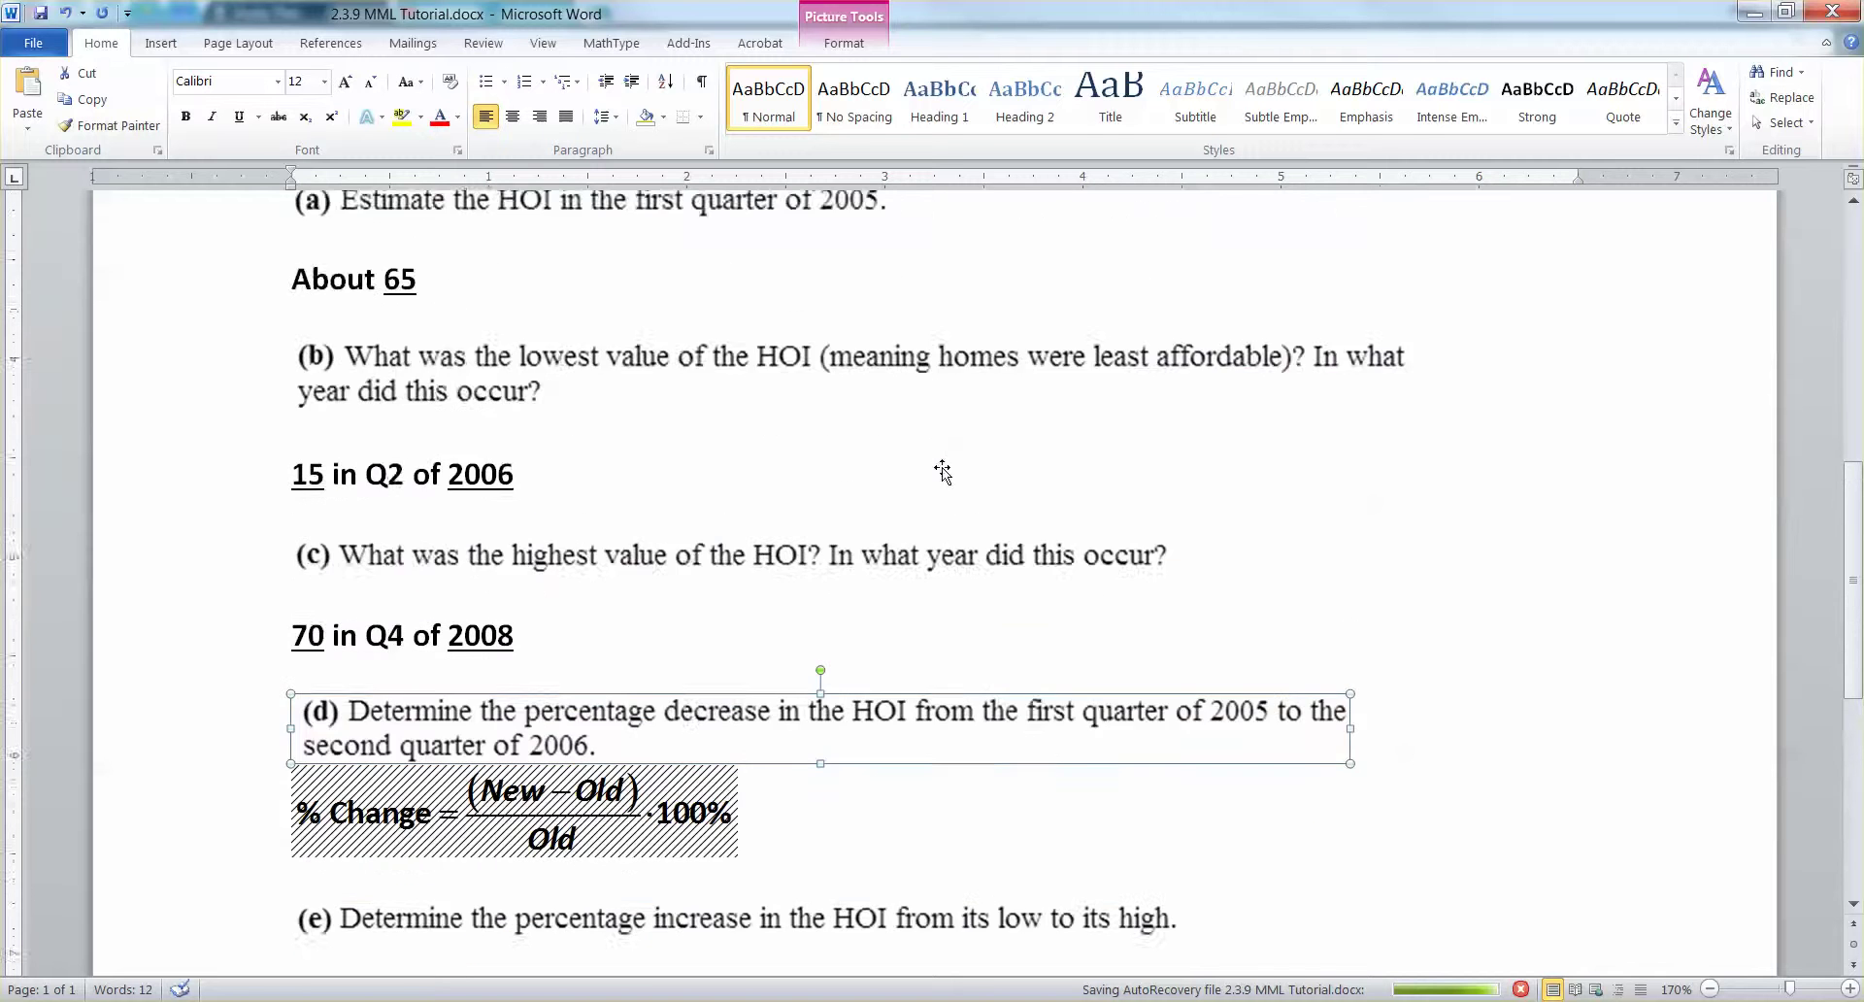
scroll(942, 463, up, 2)
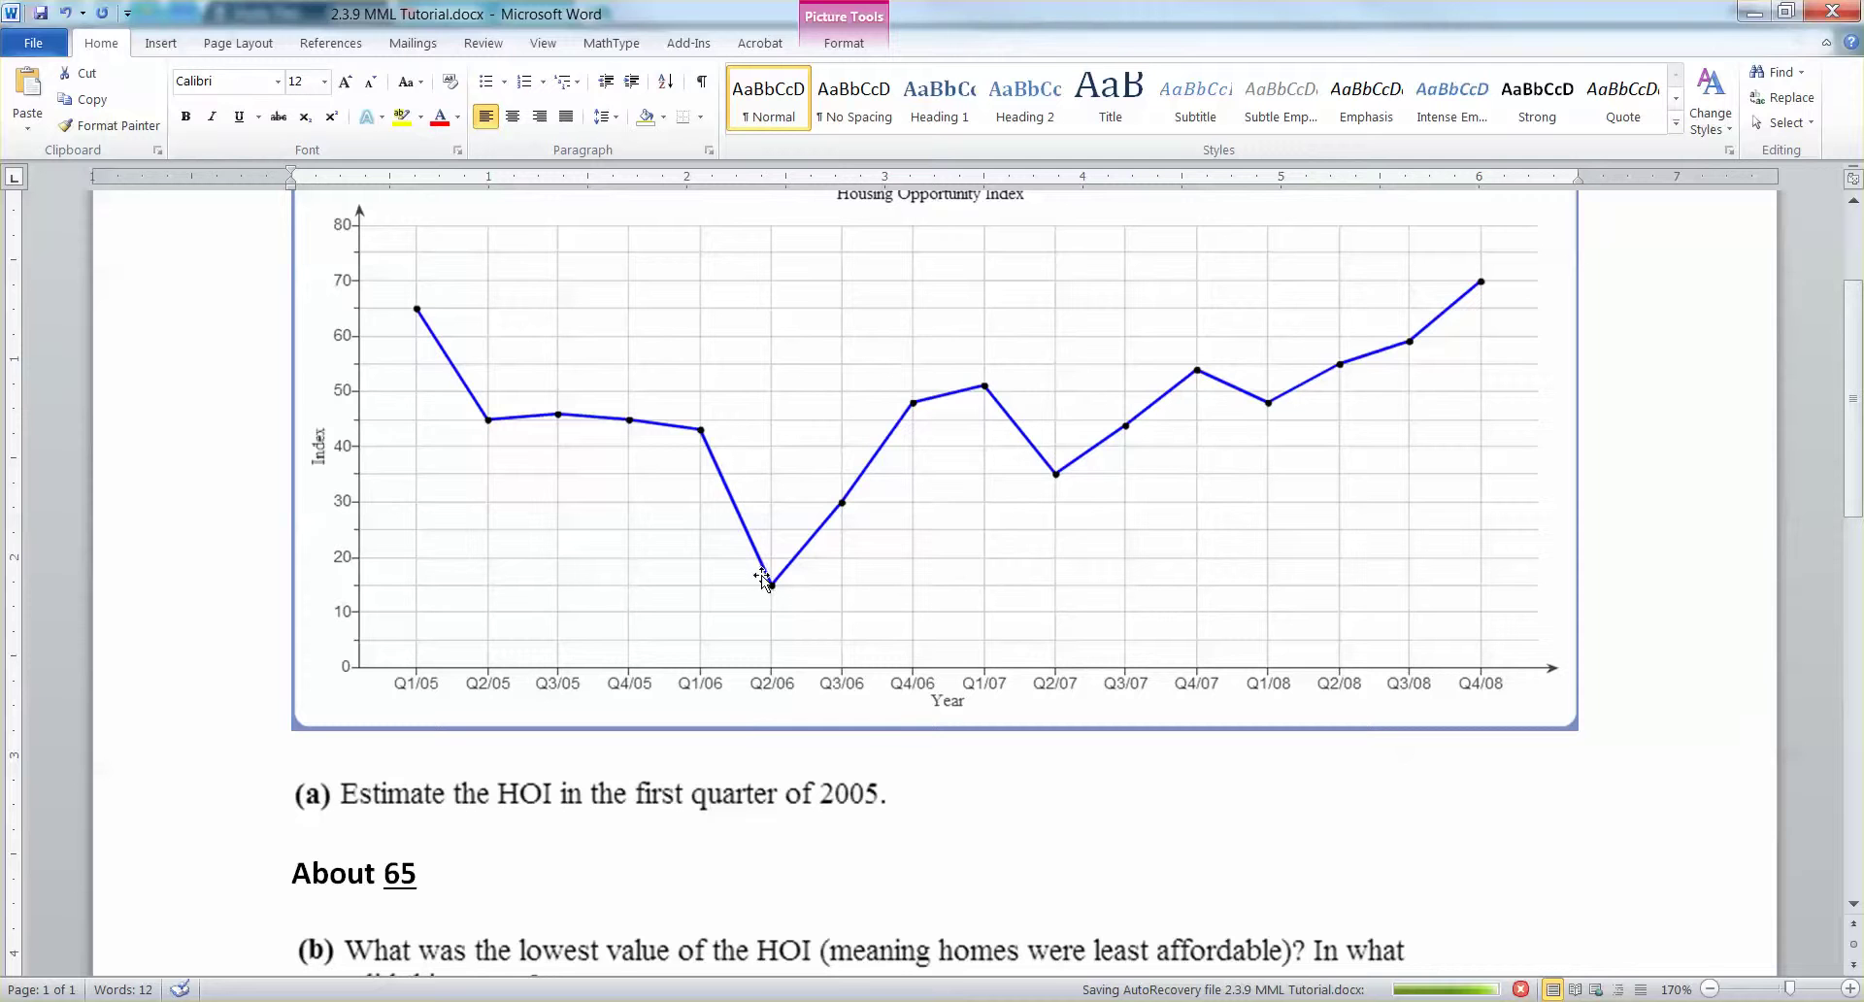
scroll(783, 590, down, 8)
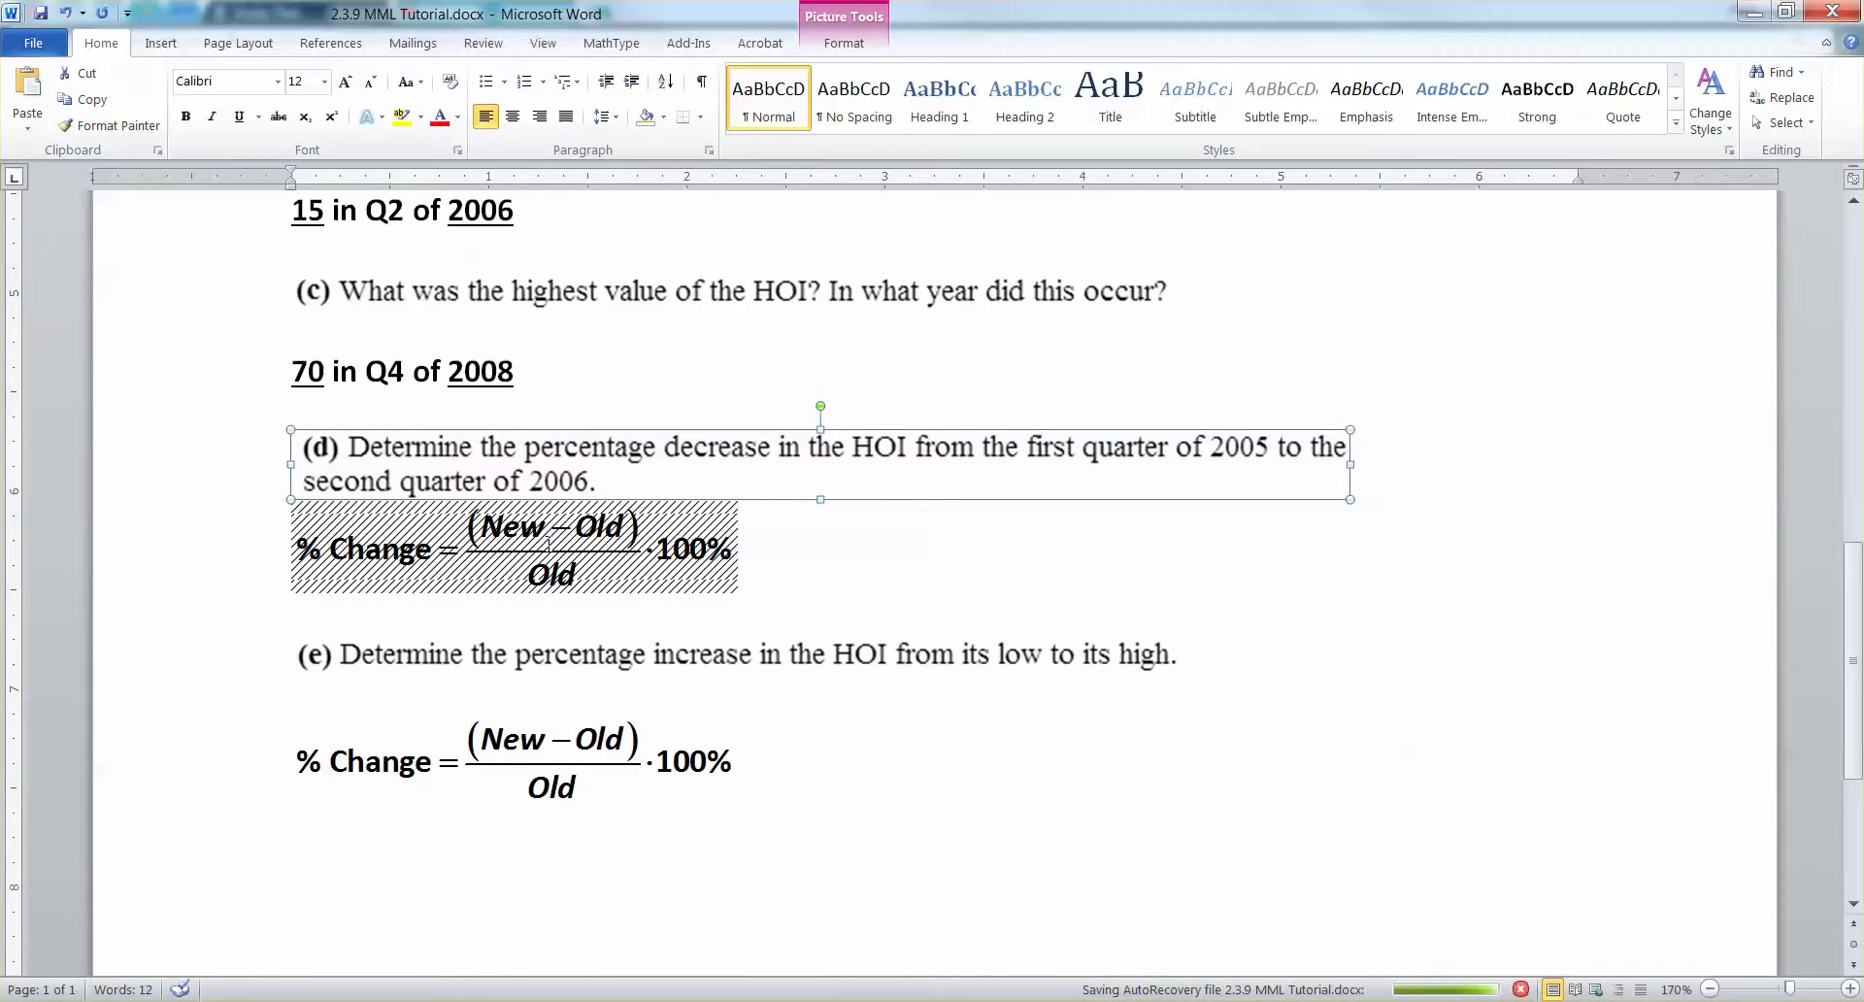
double_click(548, 544)
mouse_move(693, 522)
mouse_down()
mouse_move(670, 512)
mouse_move(693, 514)
mouse_up()
click(613, 511)
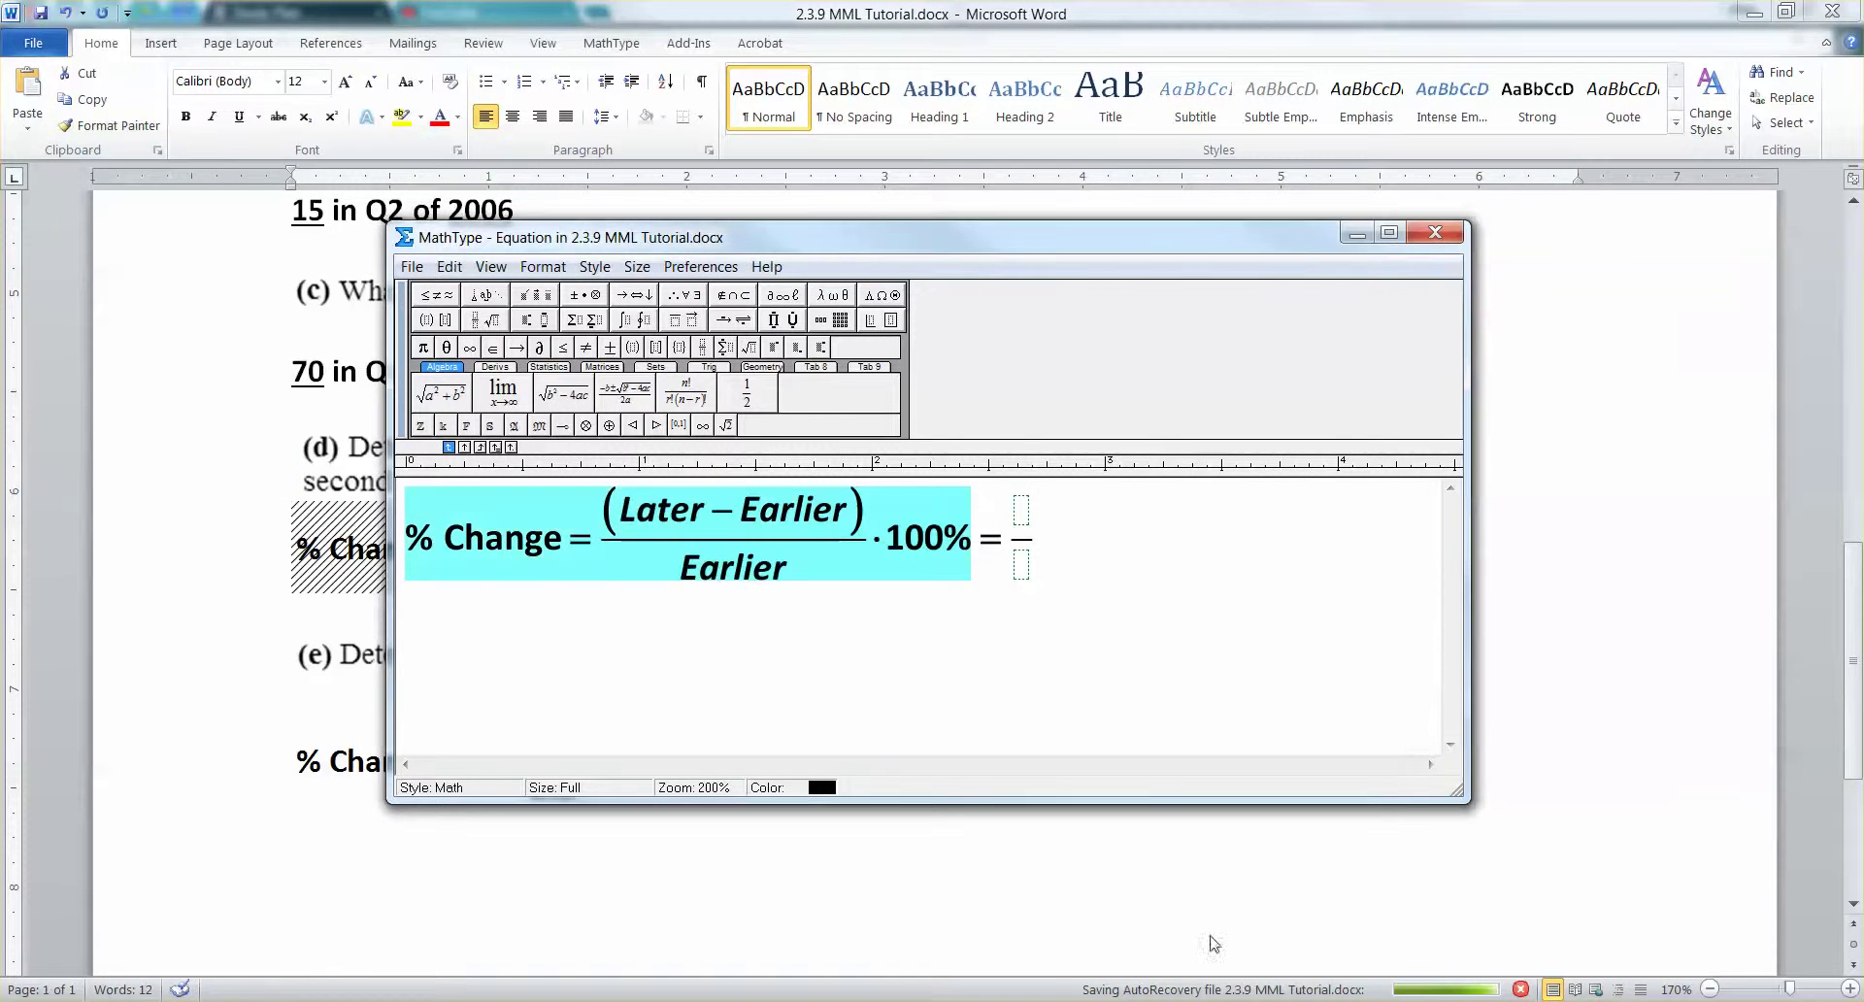
click(758, 568)
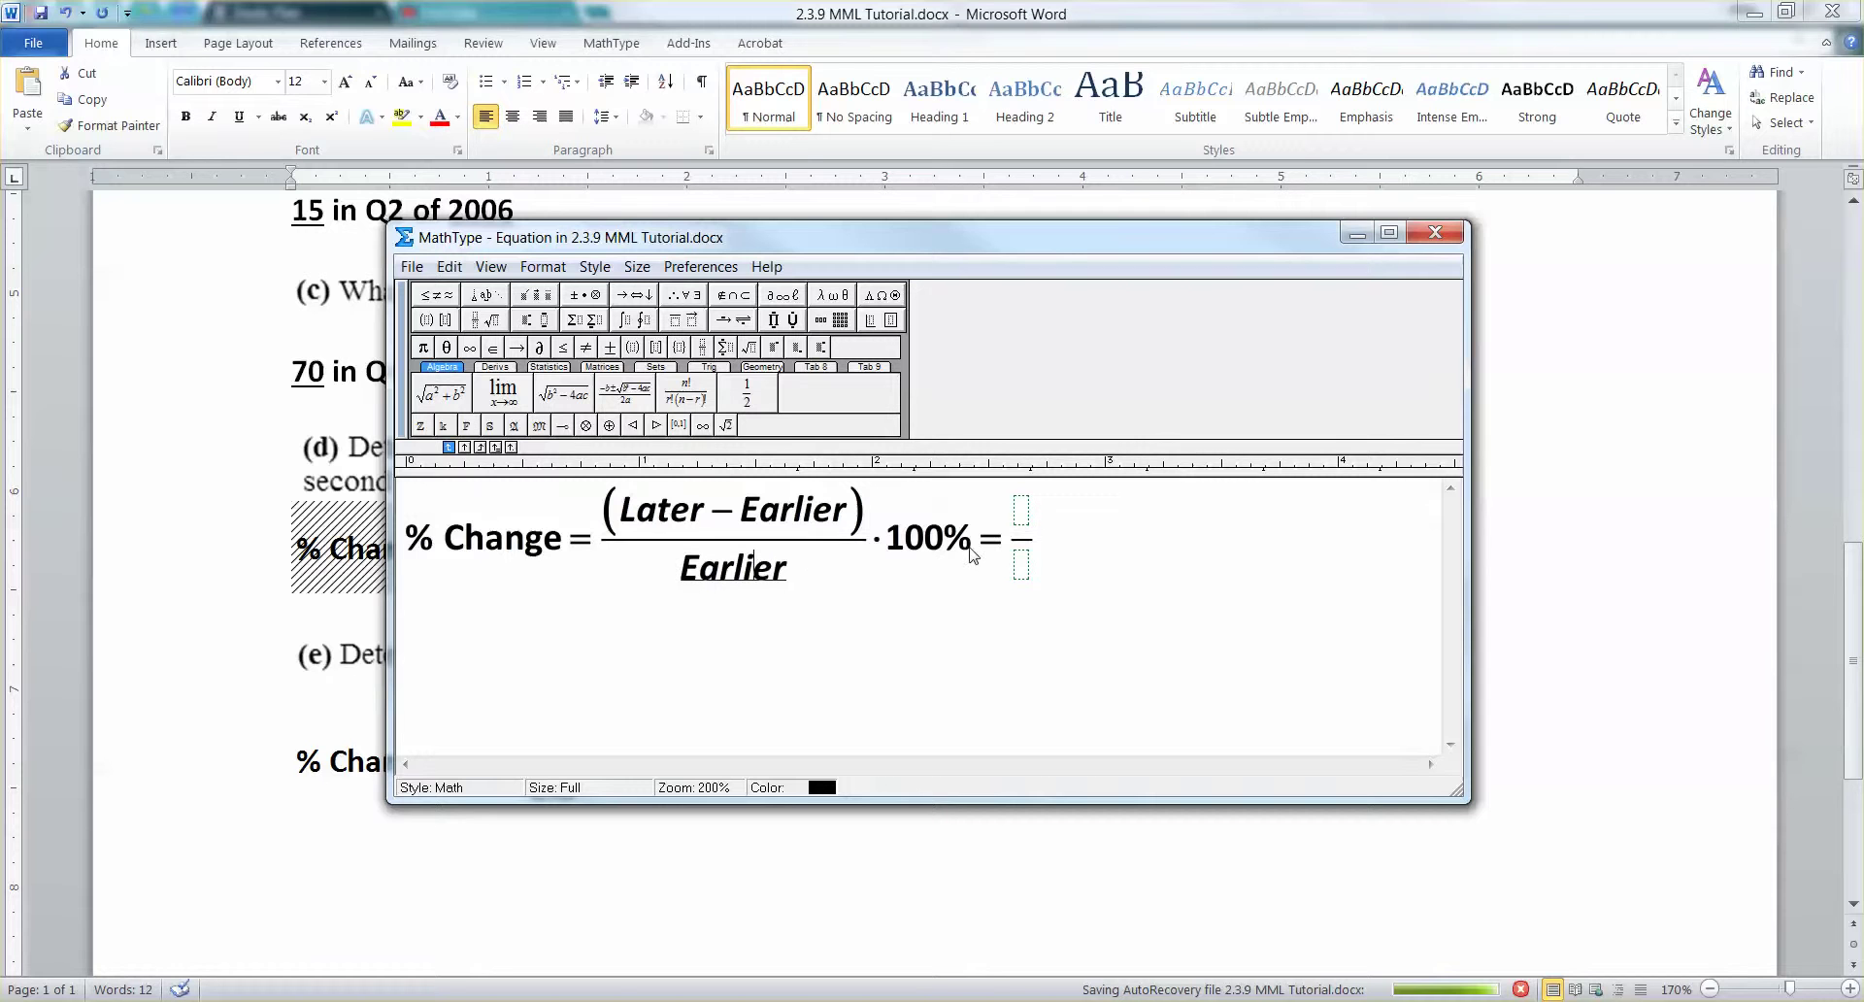
- Enter 15 − 65 as the numerator of the new fraction in the question (d) equation
click(1023, 517)
text(15-)
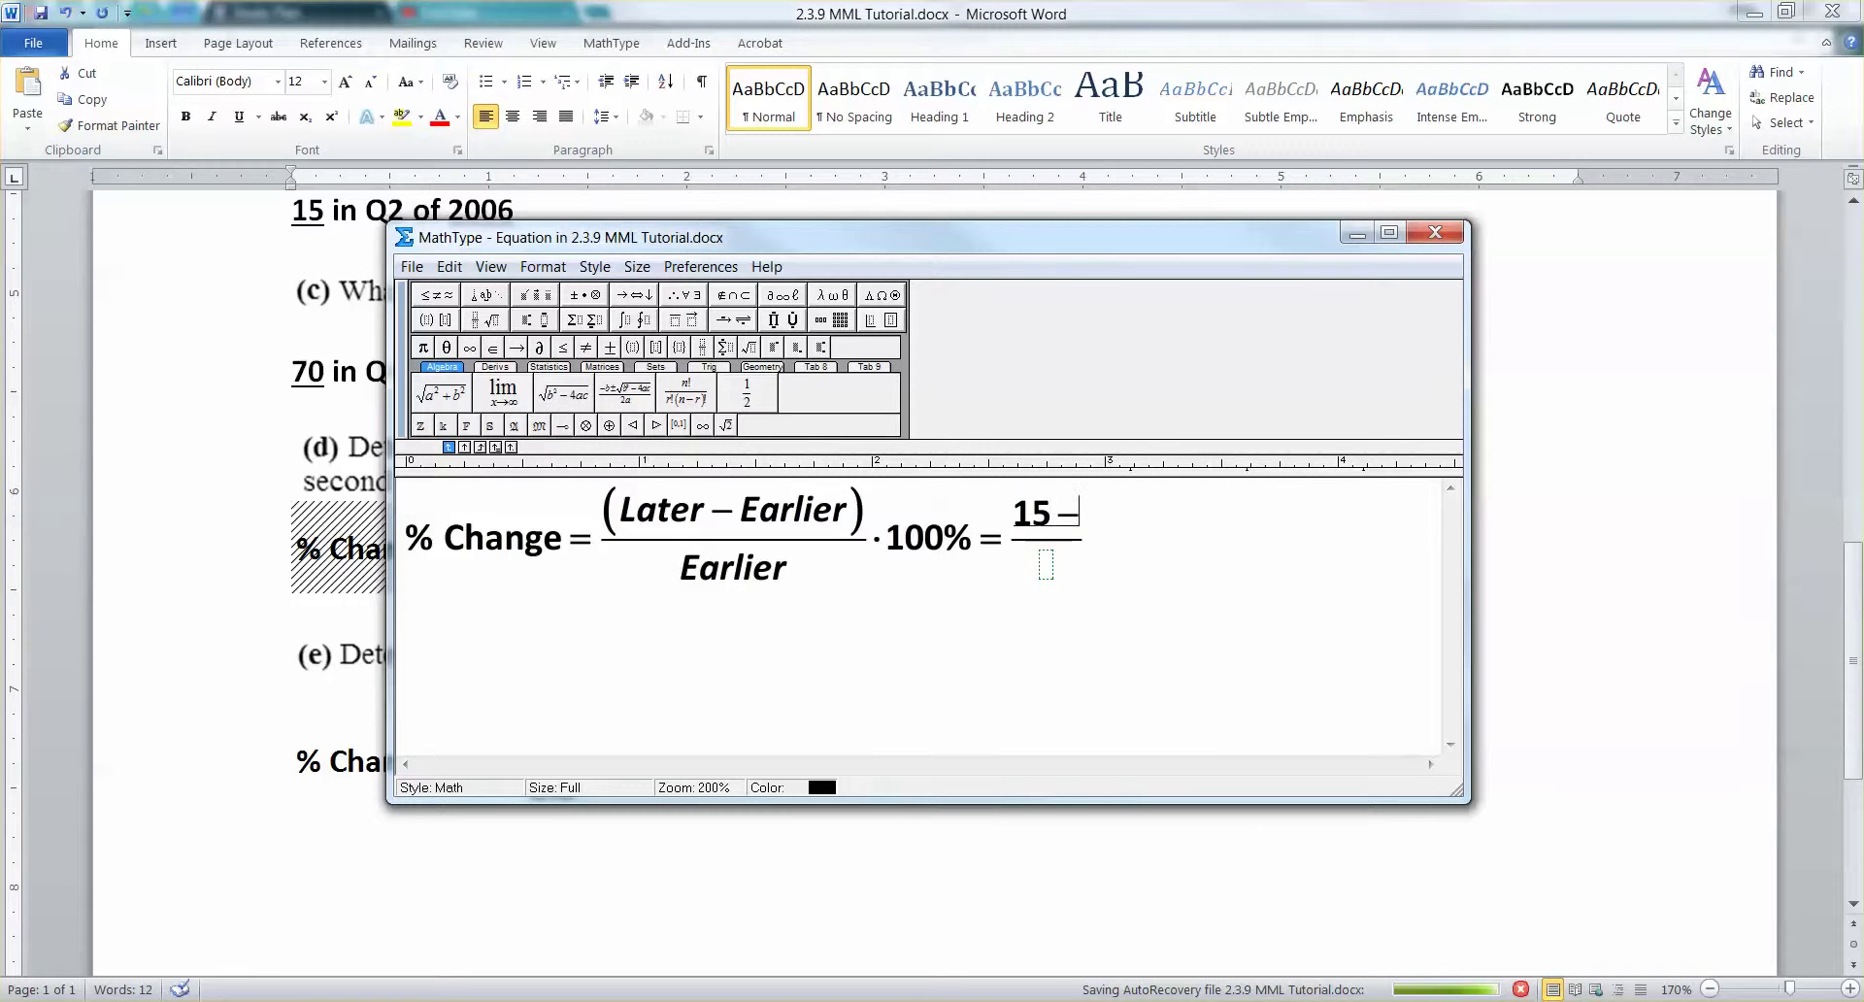
text(65)
- Check the Q1/05 point on the Housing Opportunity Index graph and return to the question (d) equation in MathType
click(1578, 412)
scroll(1570, 388, up, 7)
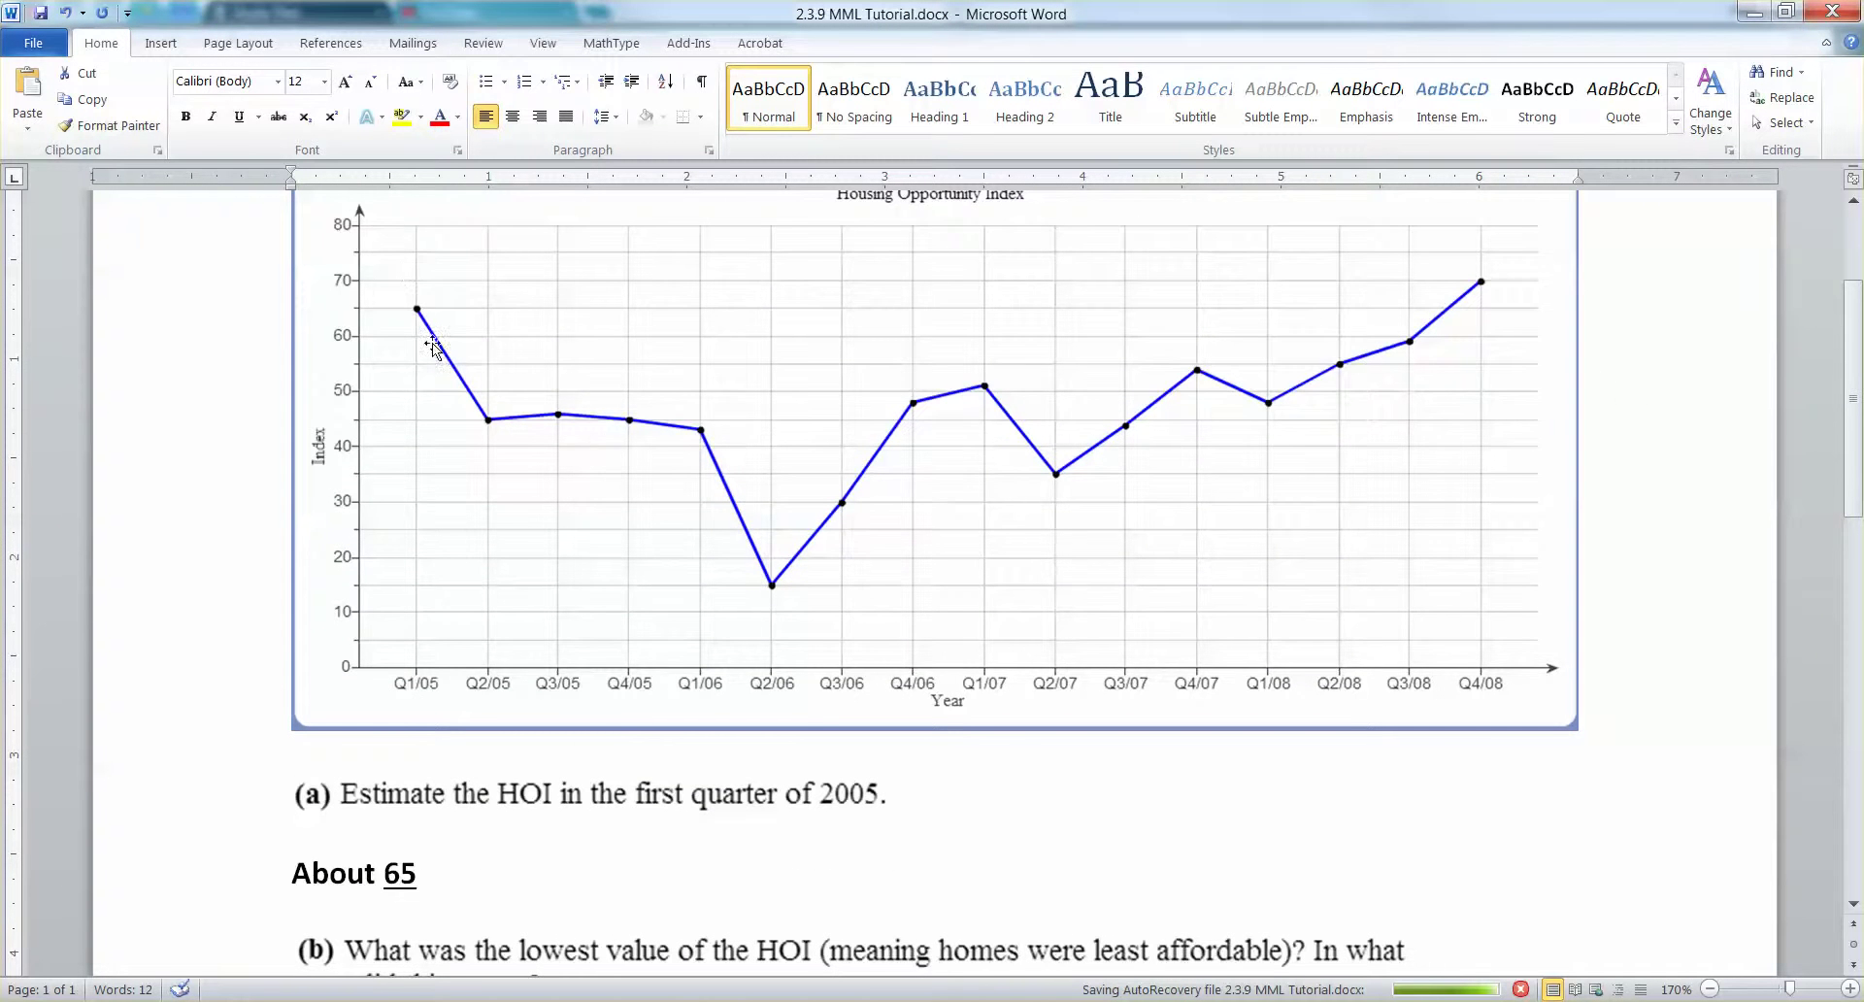
scroll(753, 523, down, 7)
scroll(753, 523, down, 1)
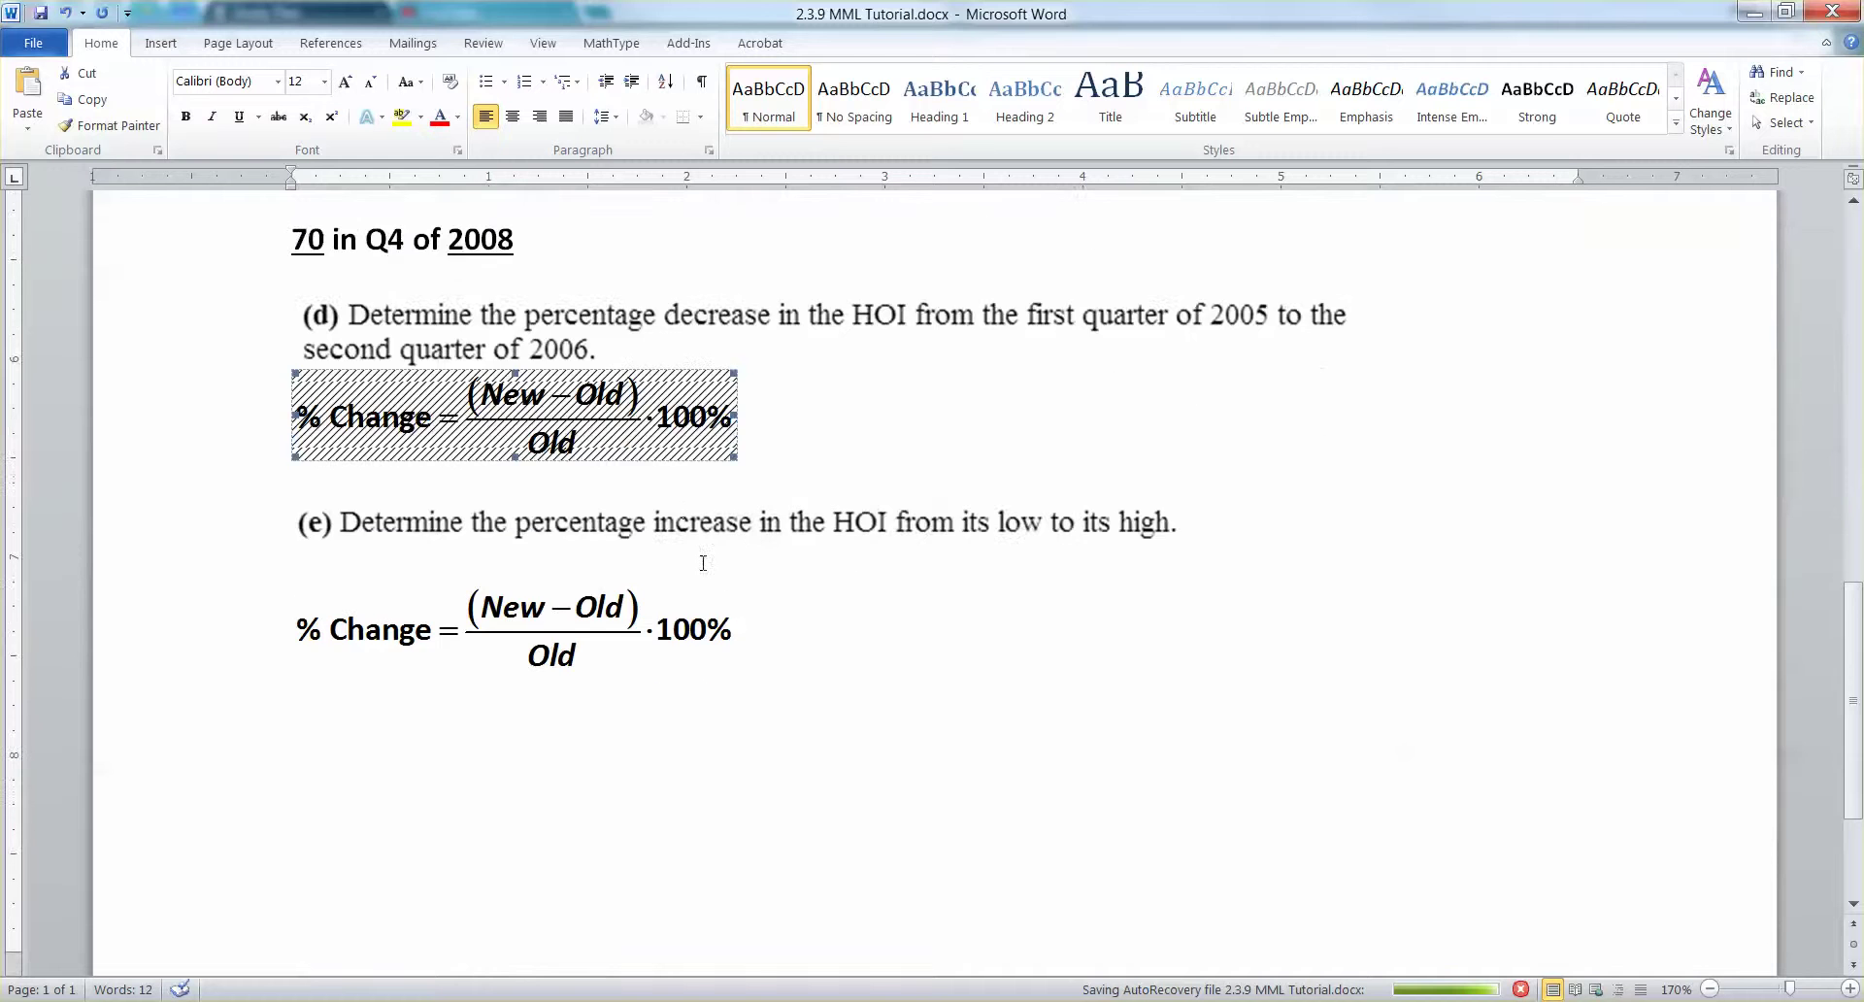
double_click(650, 454)
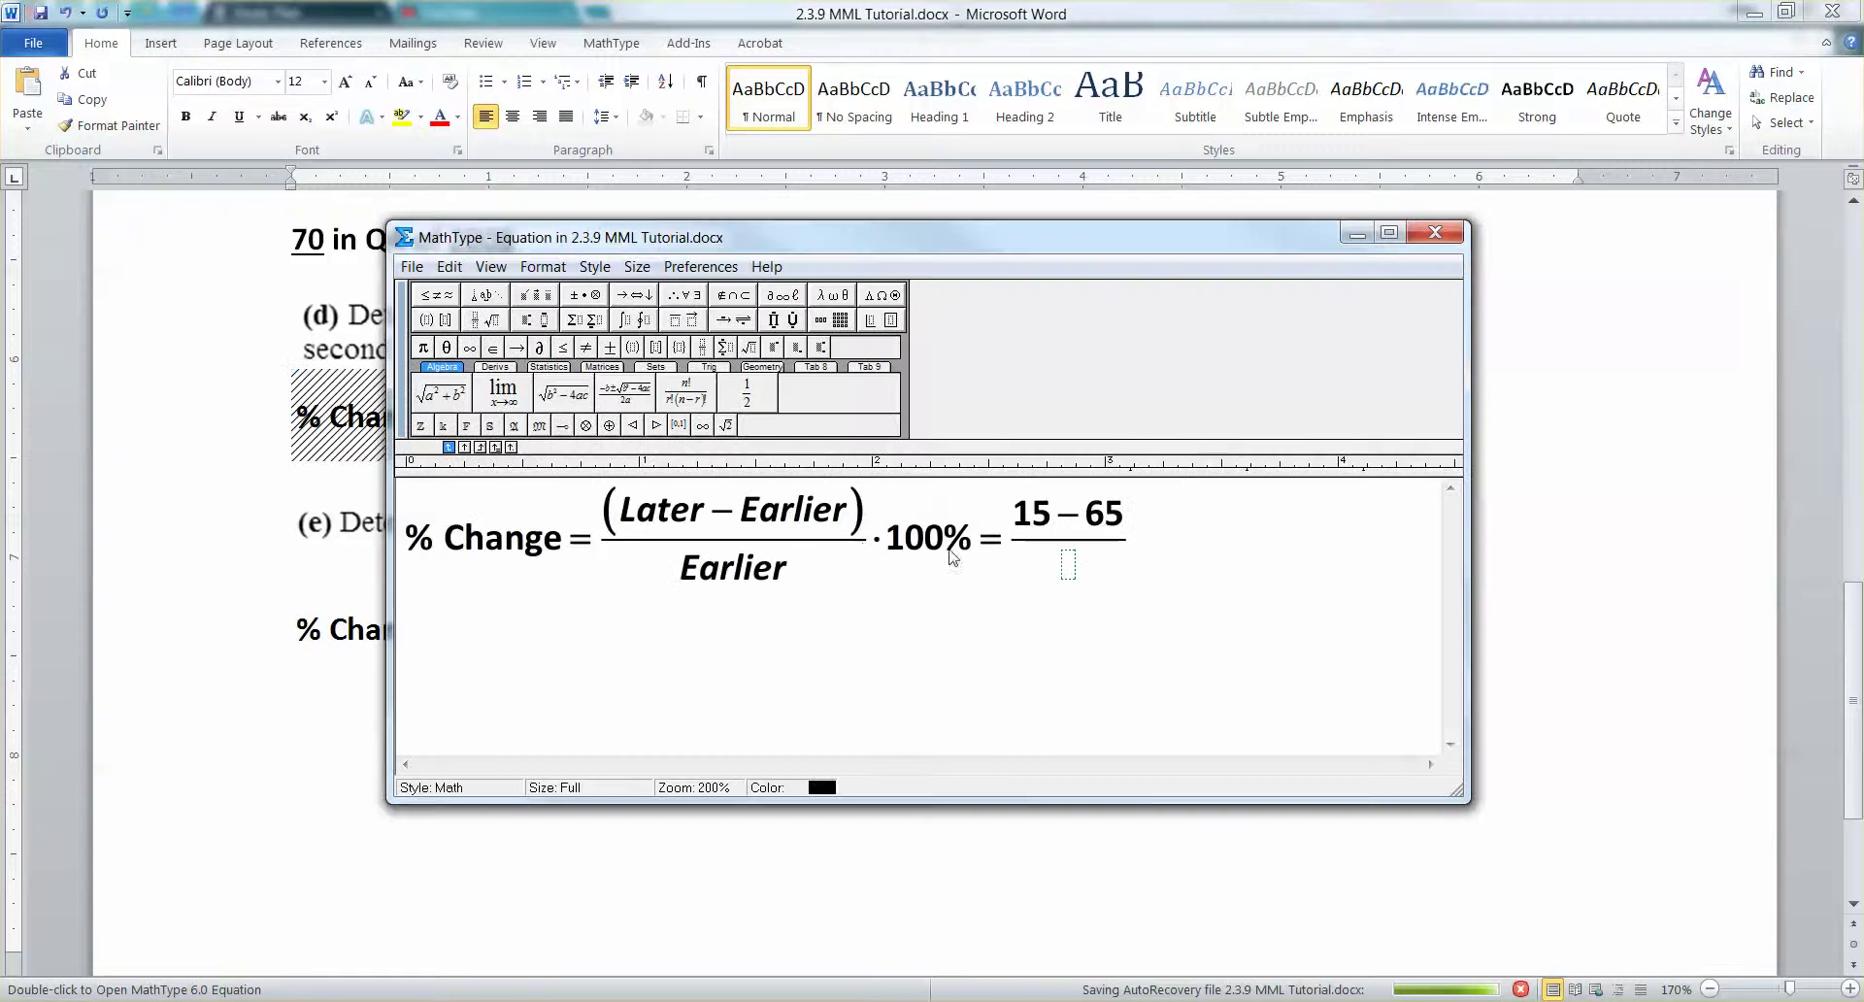
- Enter 65 as the denominator of the new fraction in the question (d) equation and multiply the fraction by 100%
text(65)
click(1171, 552)
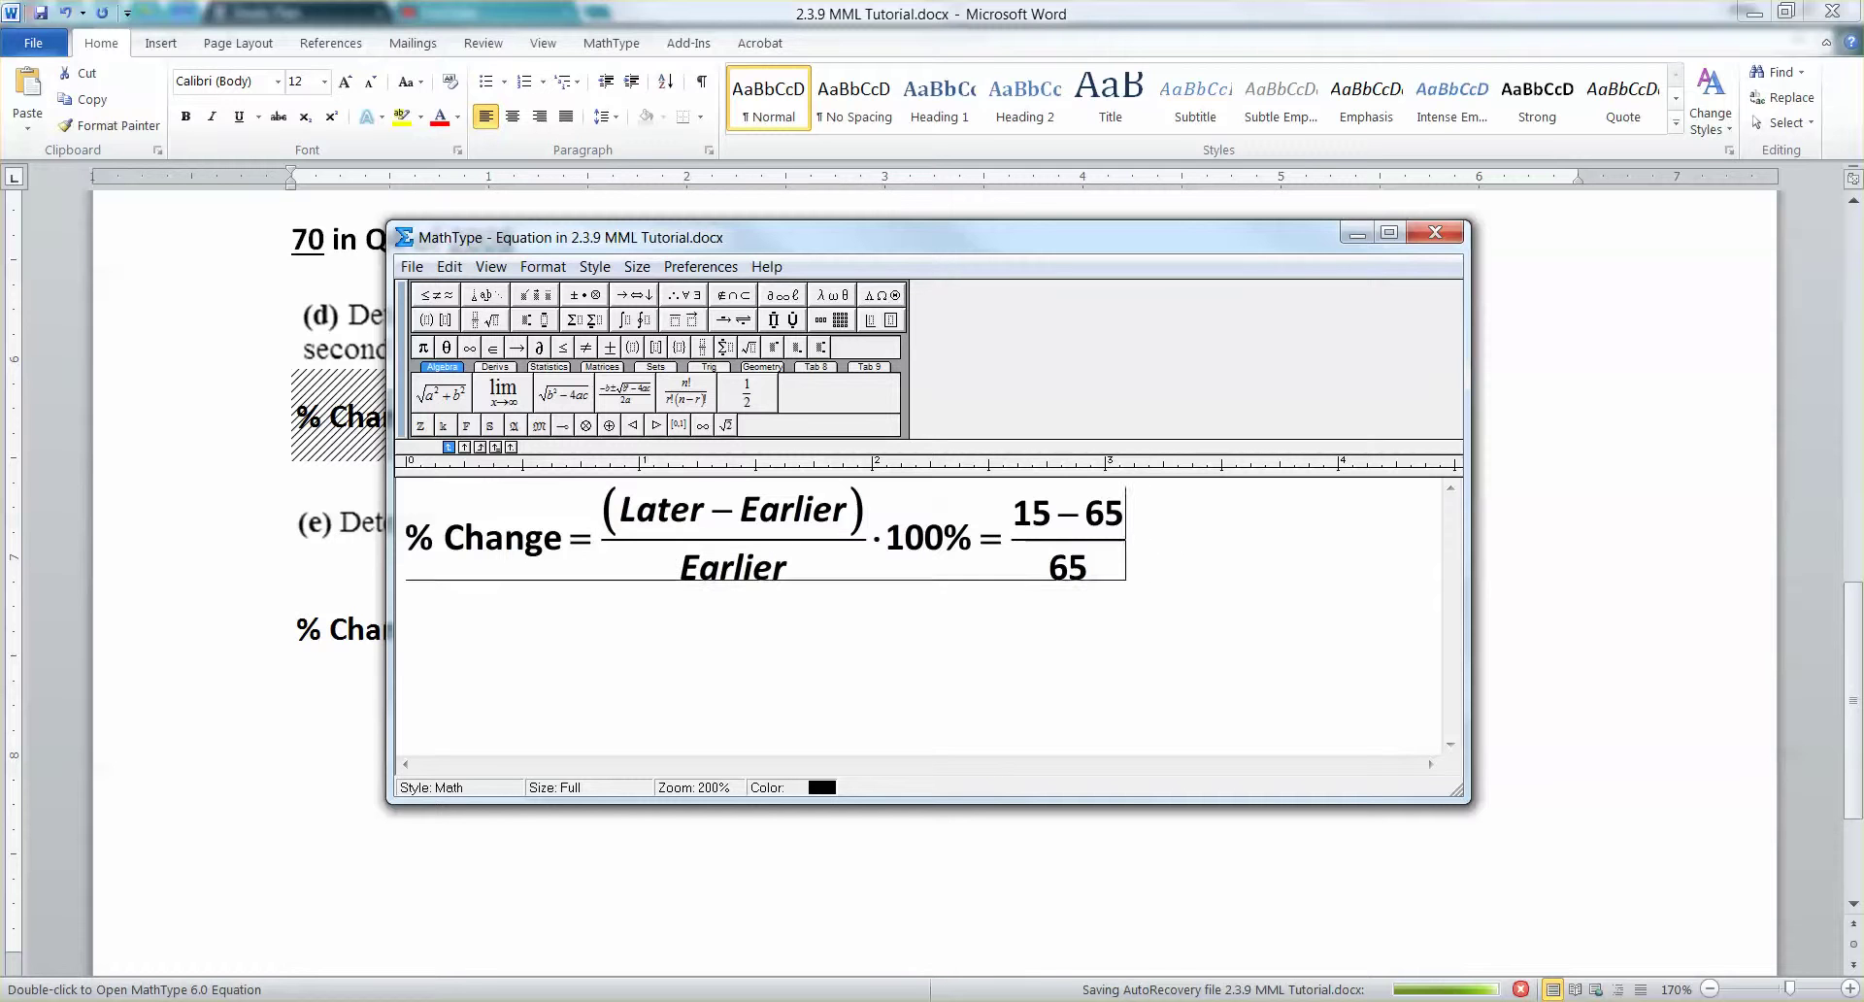
key(ctrl+shift+k)
key(period)
text(100%)
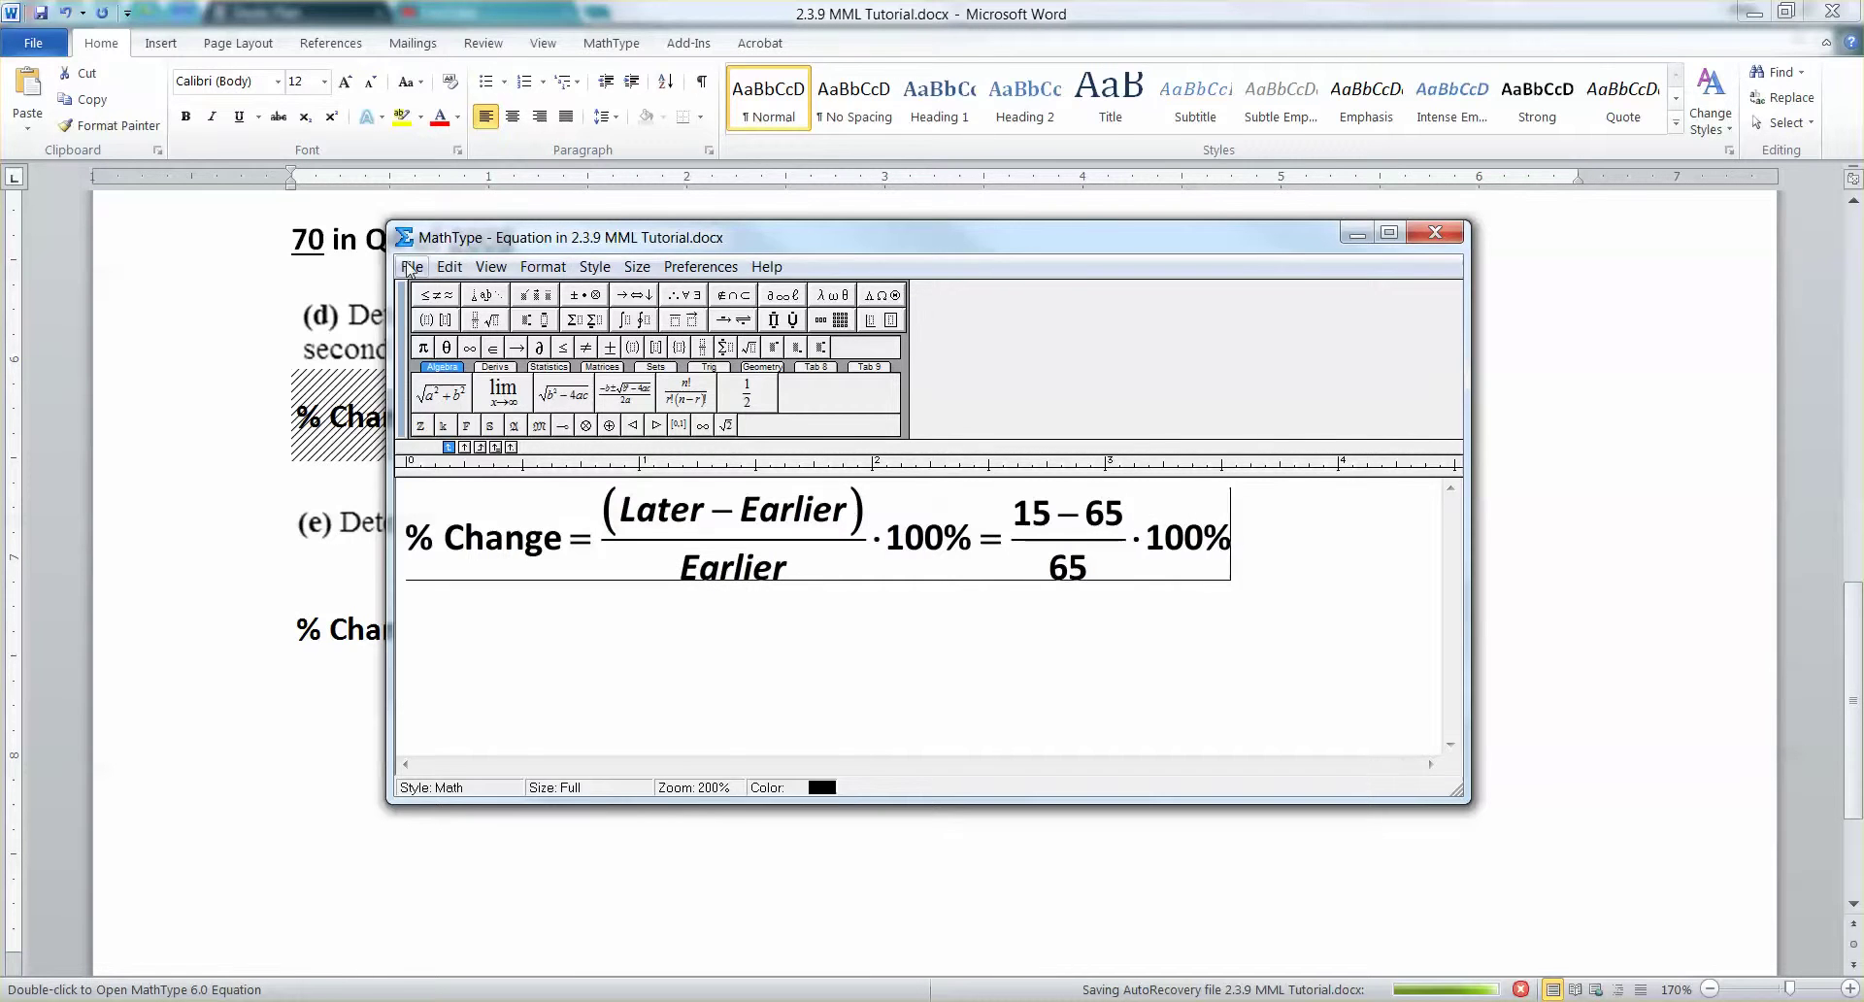
- Move the MathType window clear of the document's equations, then switch to the TI-SmartView calculator, maximize it and clear its home screen
drag(389, 260, 533, 261)
drag(822, 237, 1135, 253)
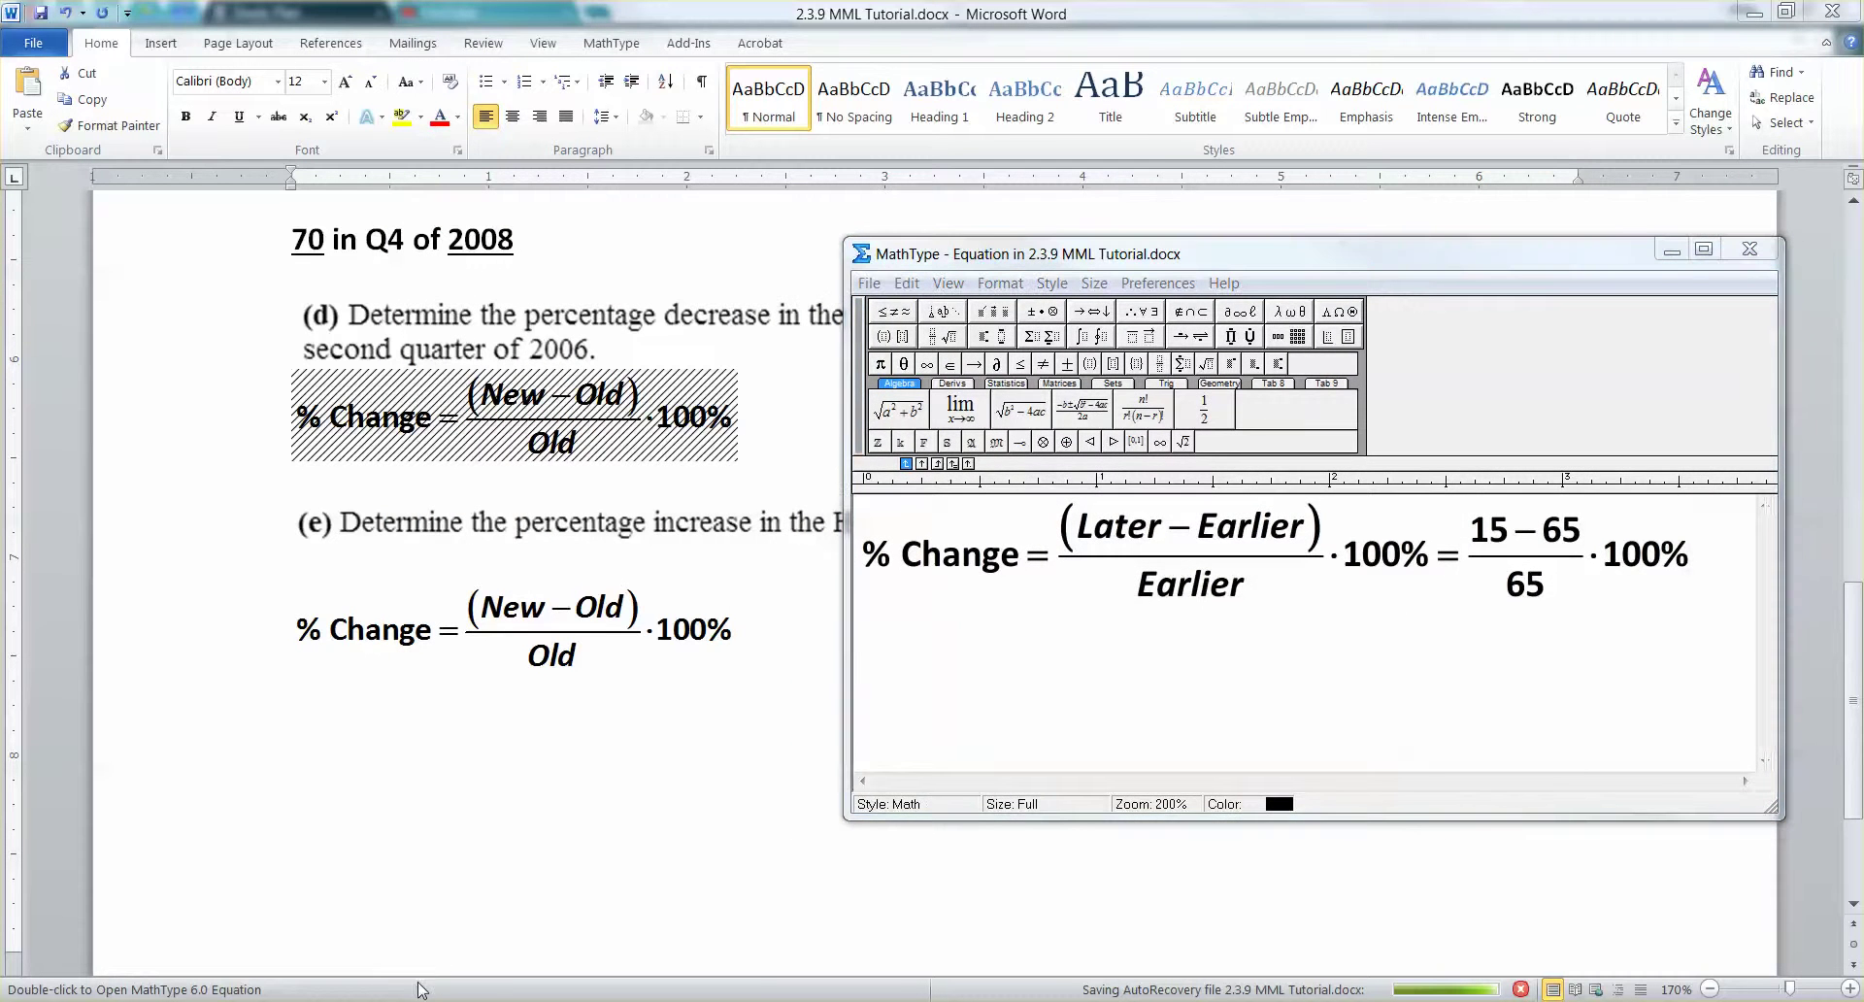
click(564, 1000)
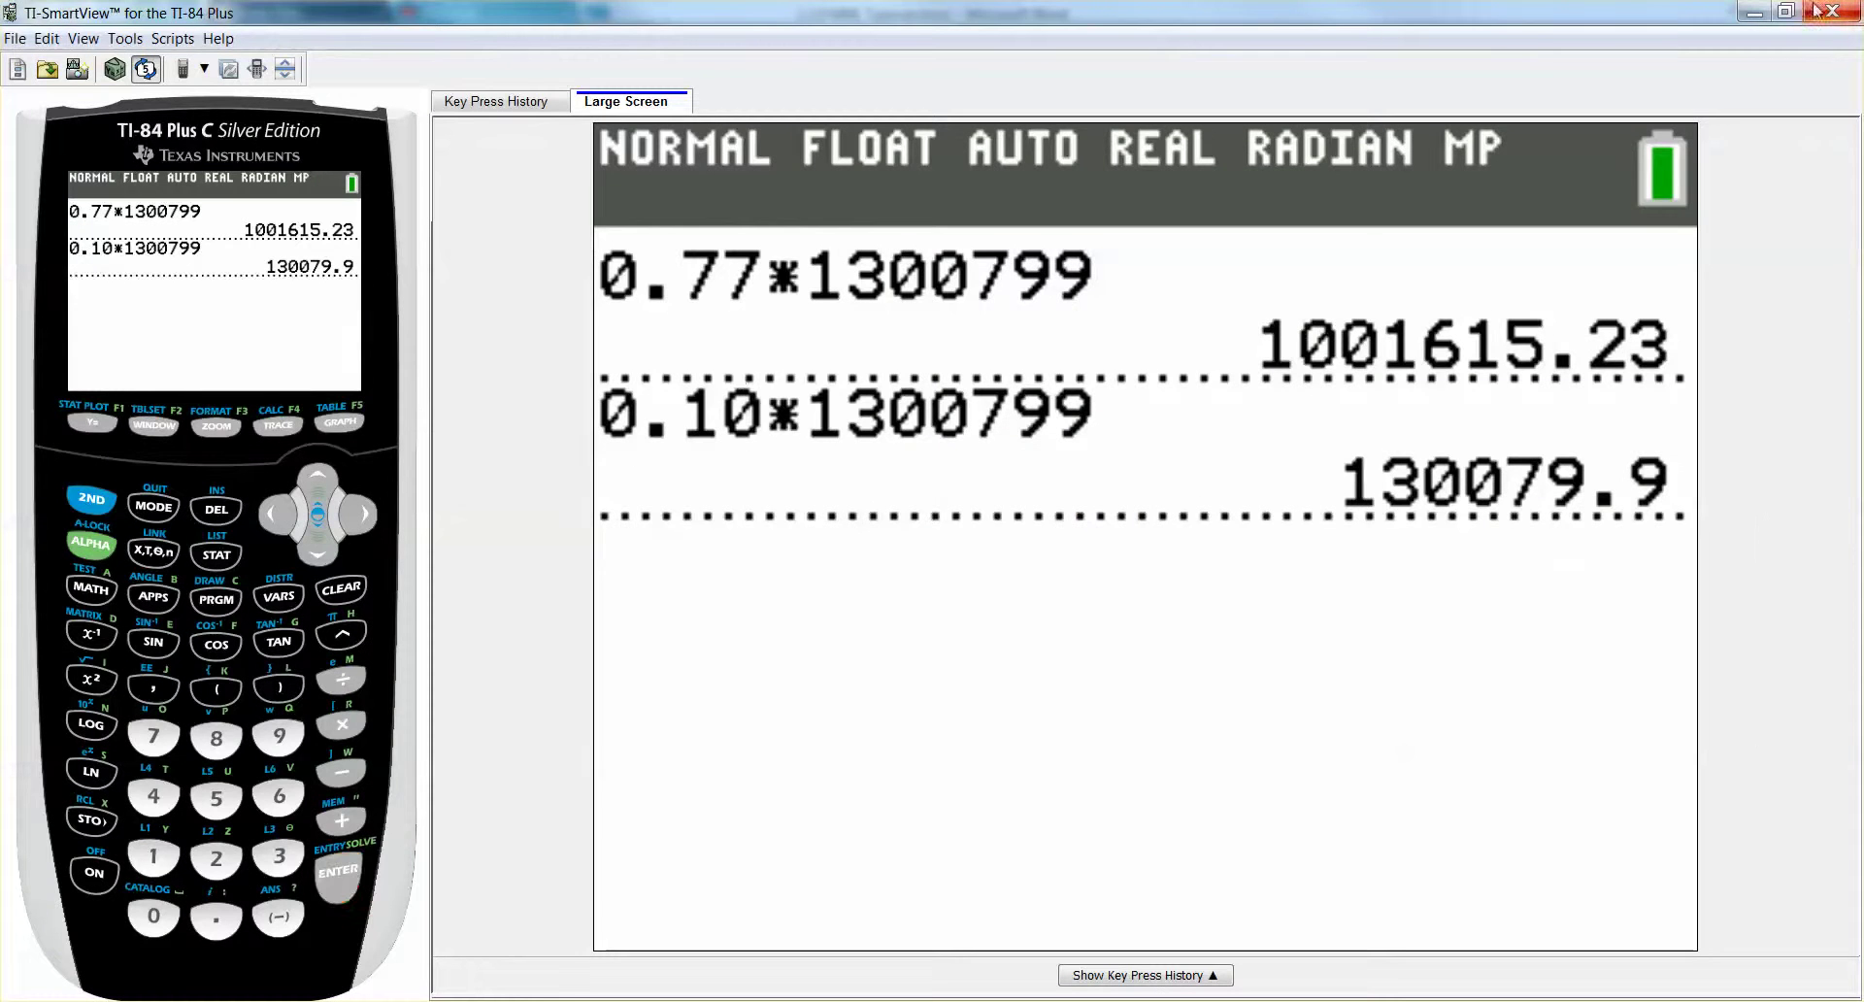
click(147, 71)
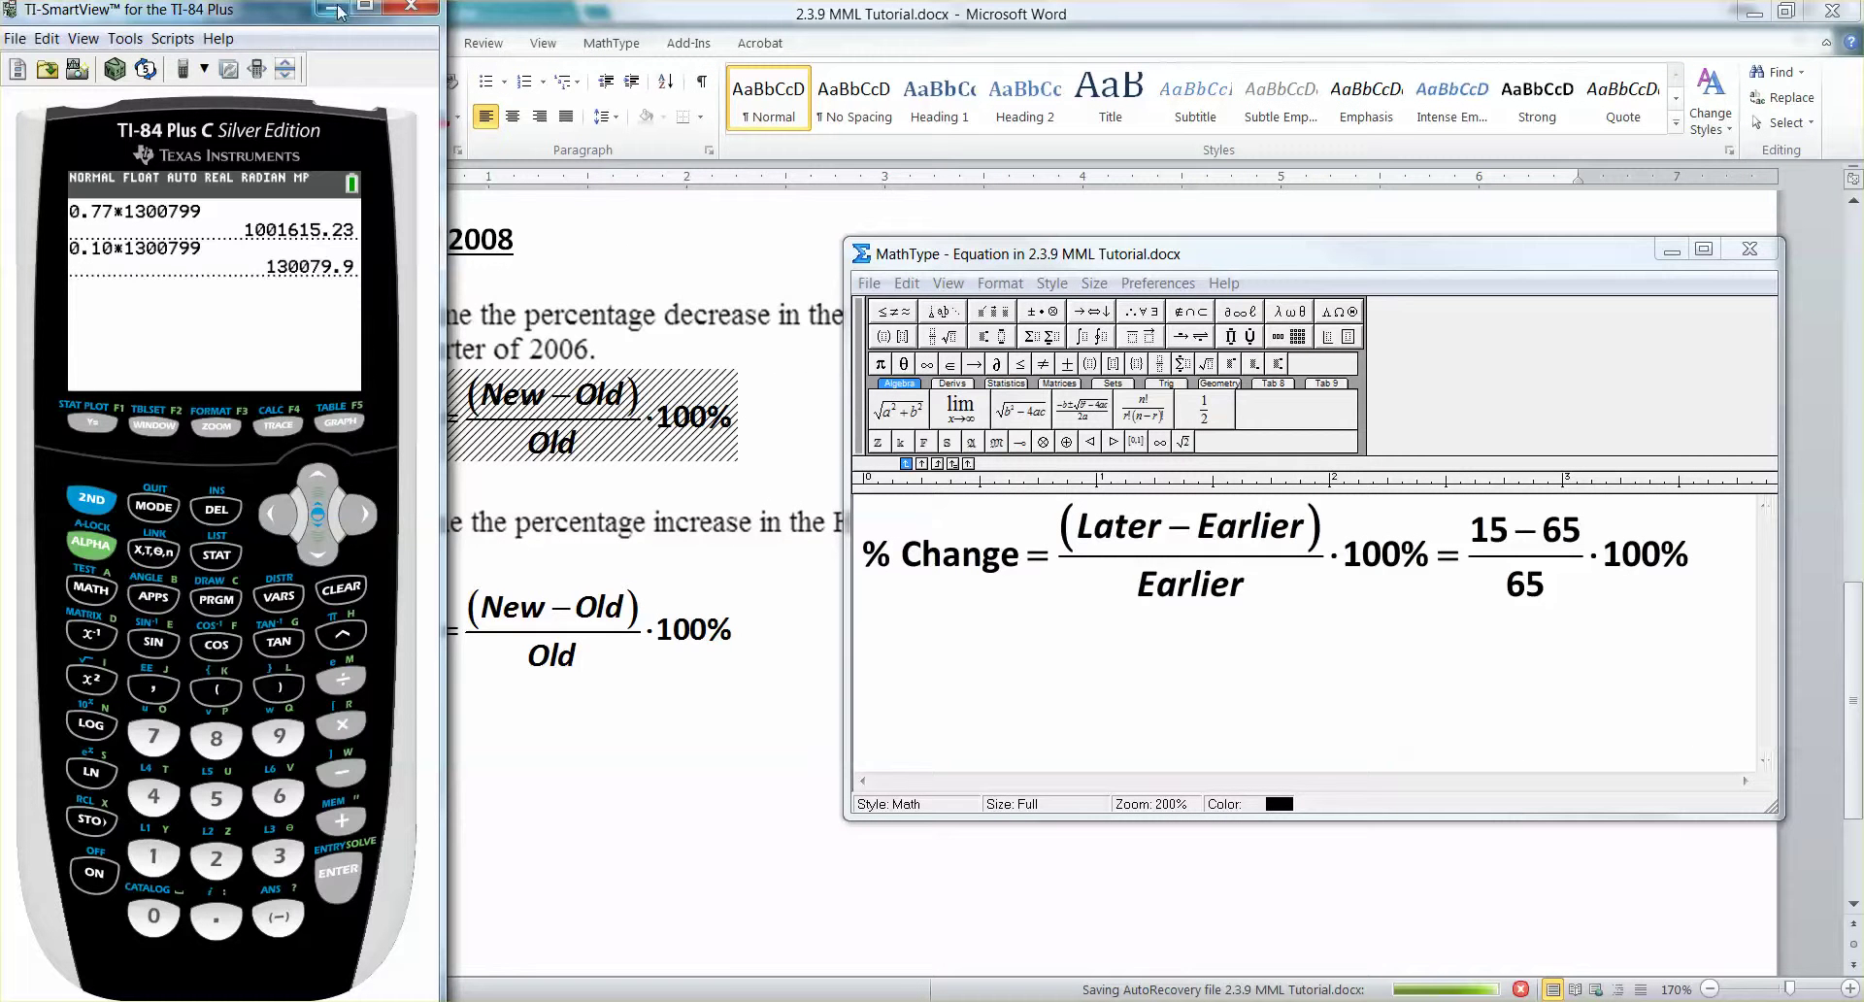
click(146, 69)
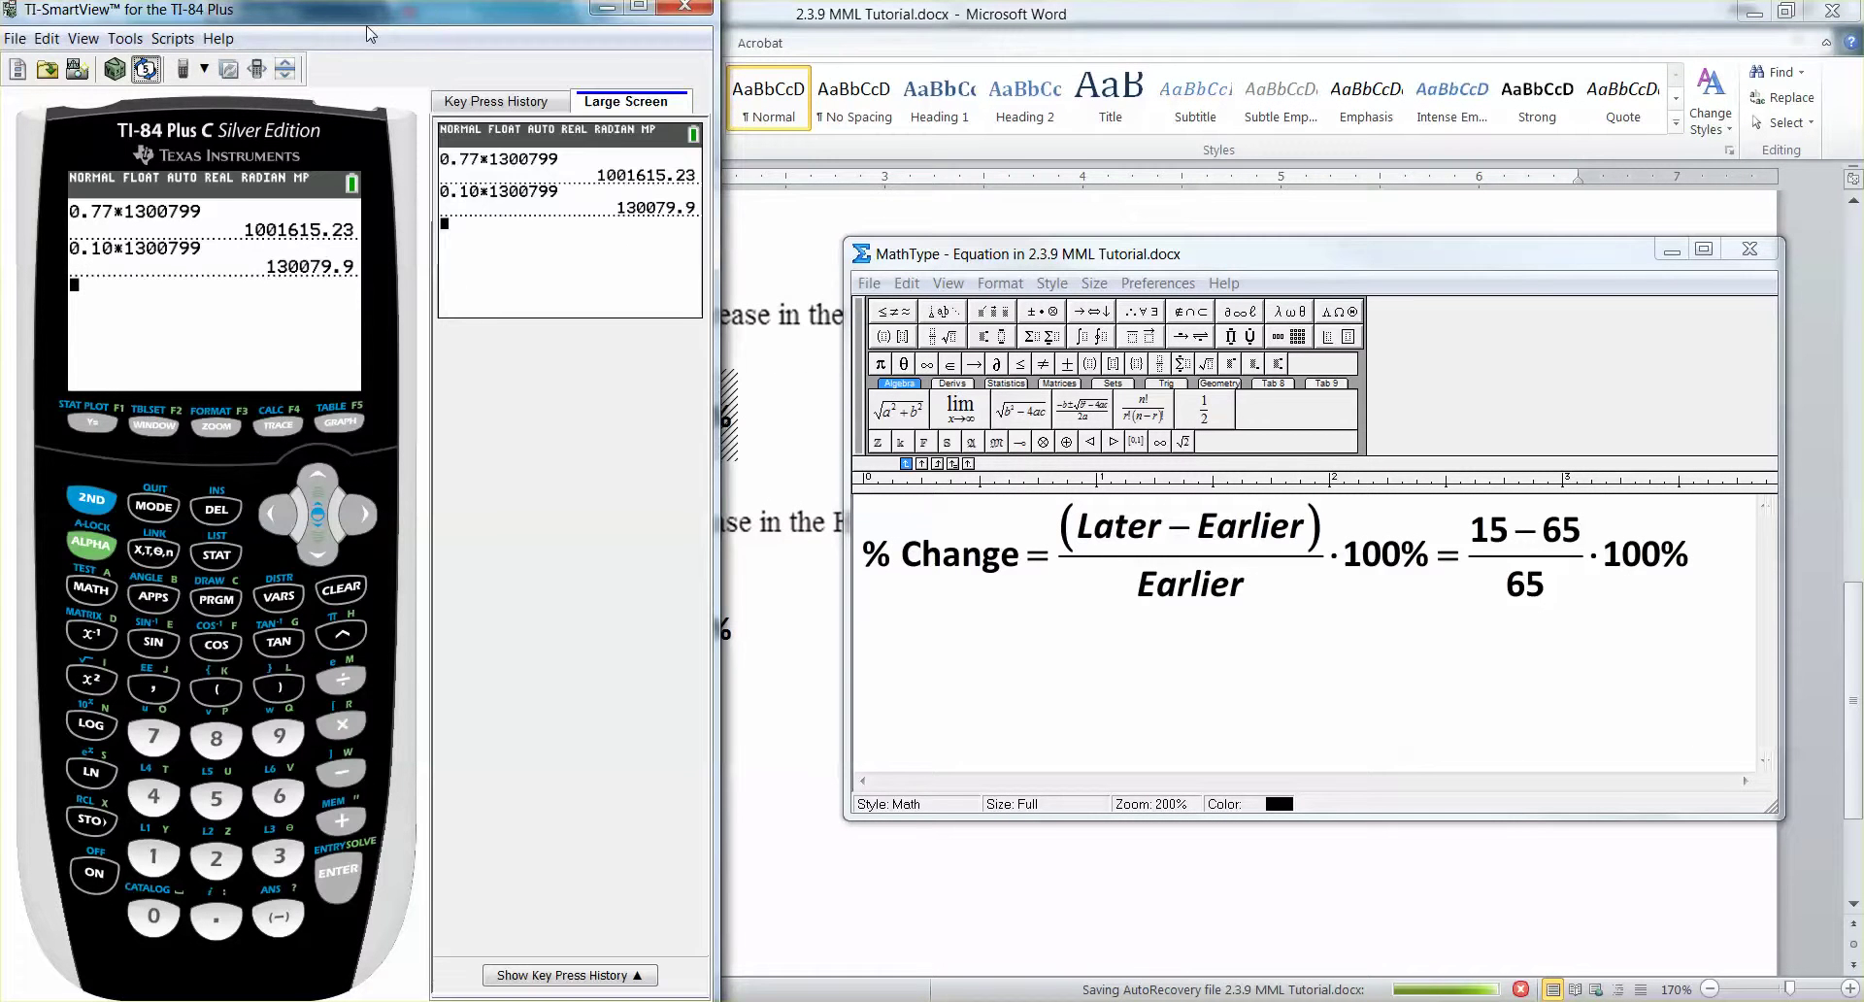
click(644, 8)
key(Escape)
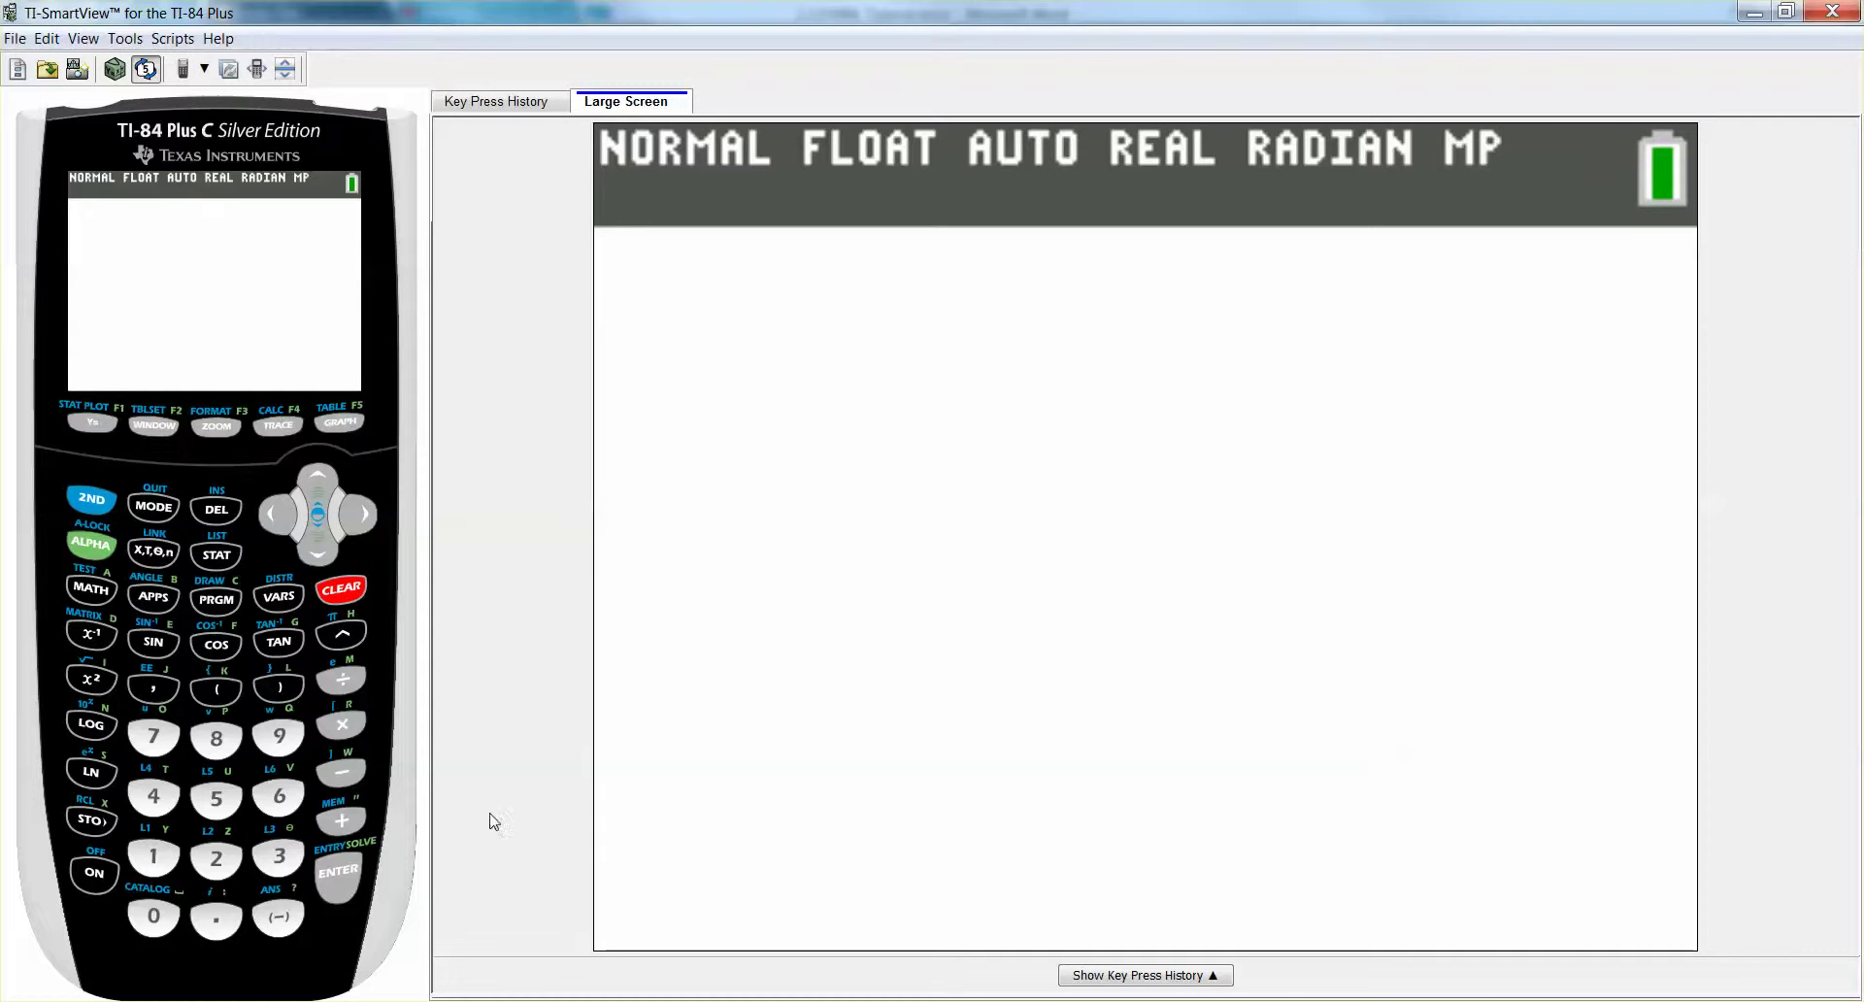
click(219, 692)
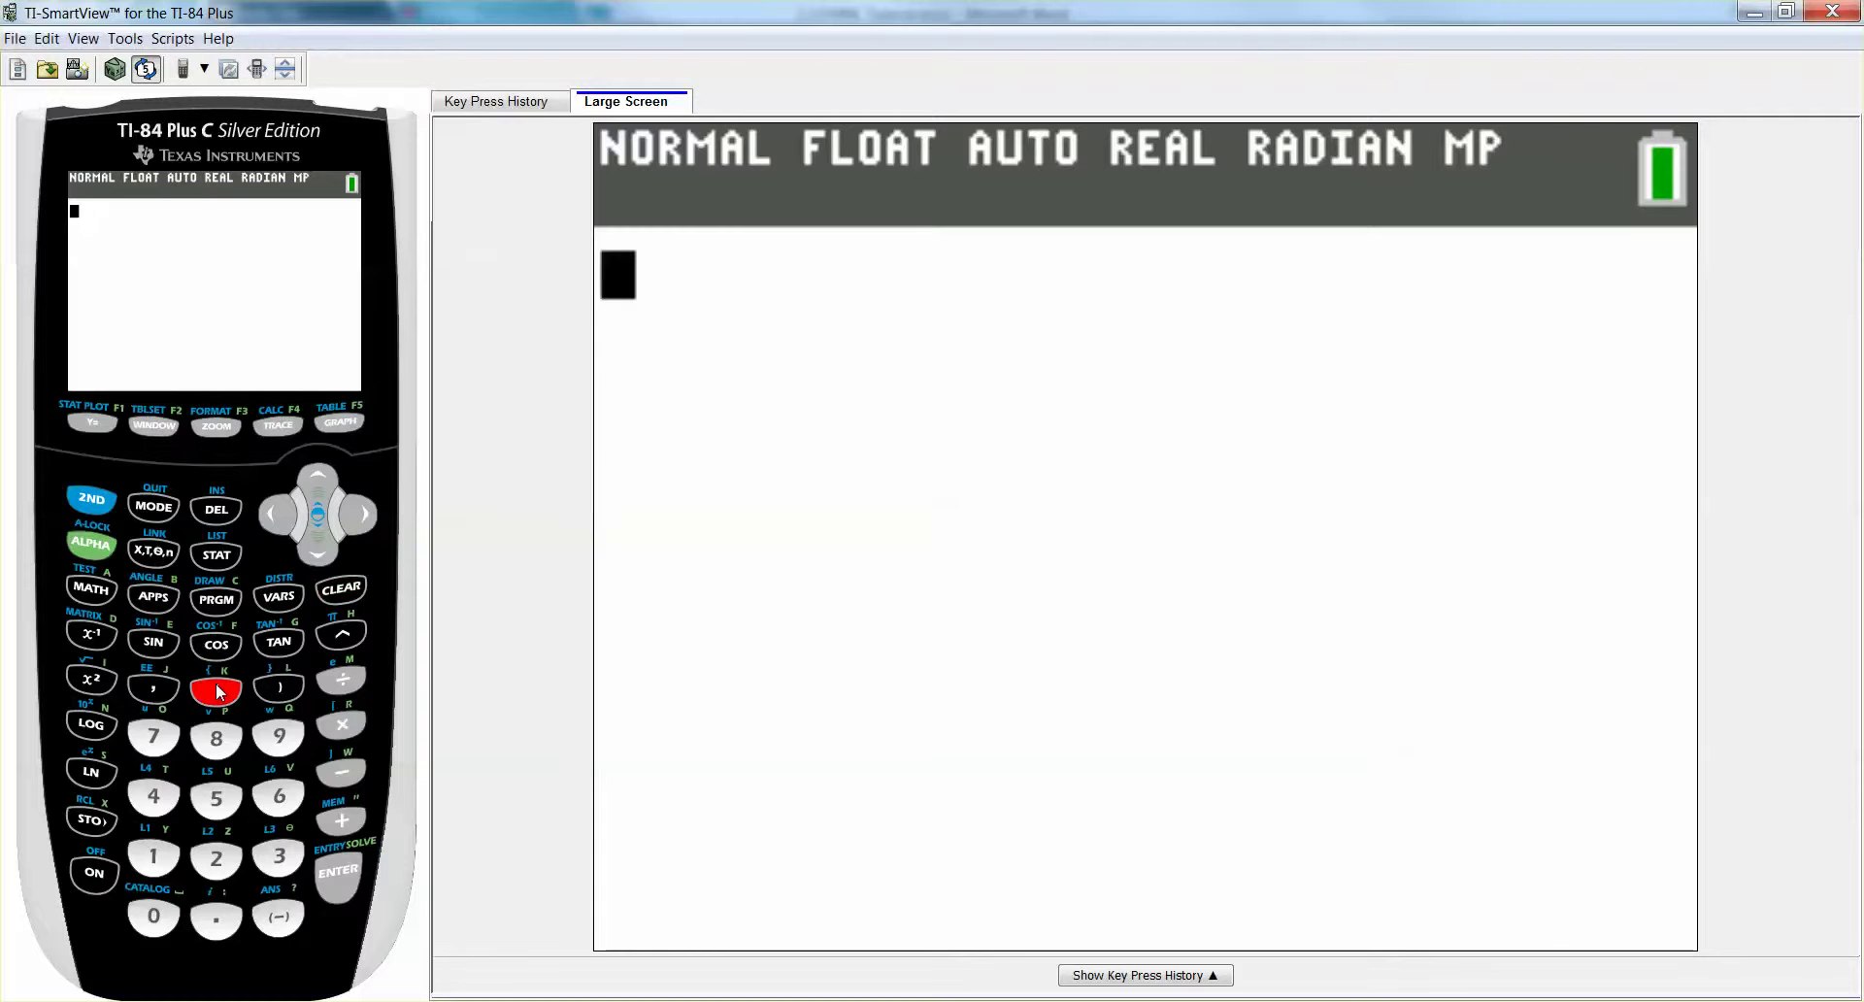
click(166, 861)
click(217, 798)
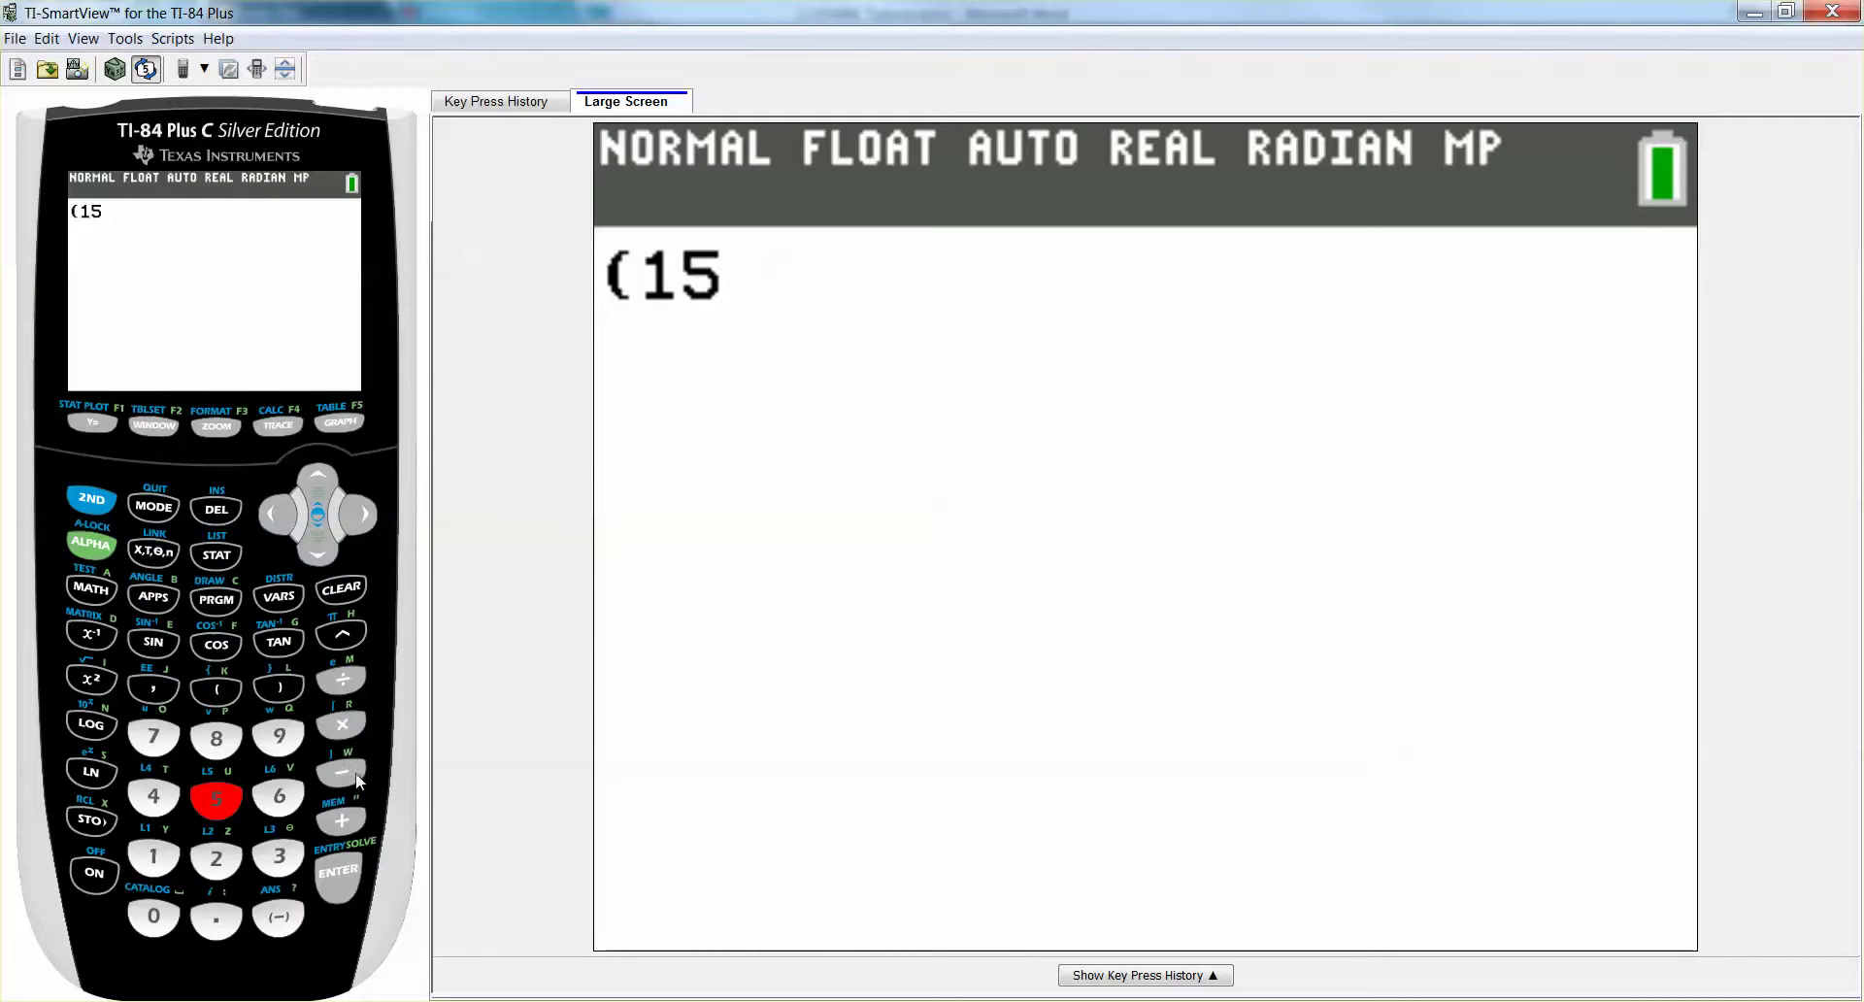
click(358, 594)
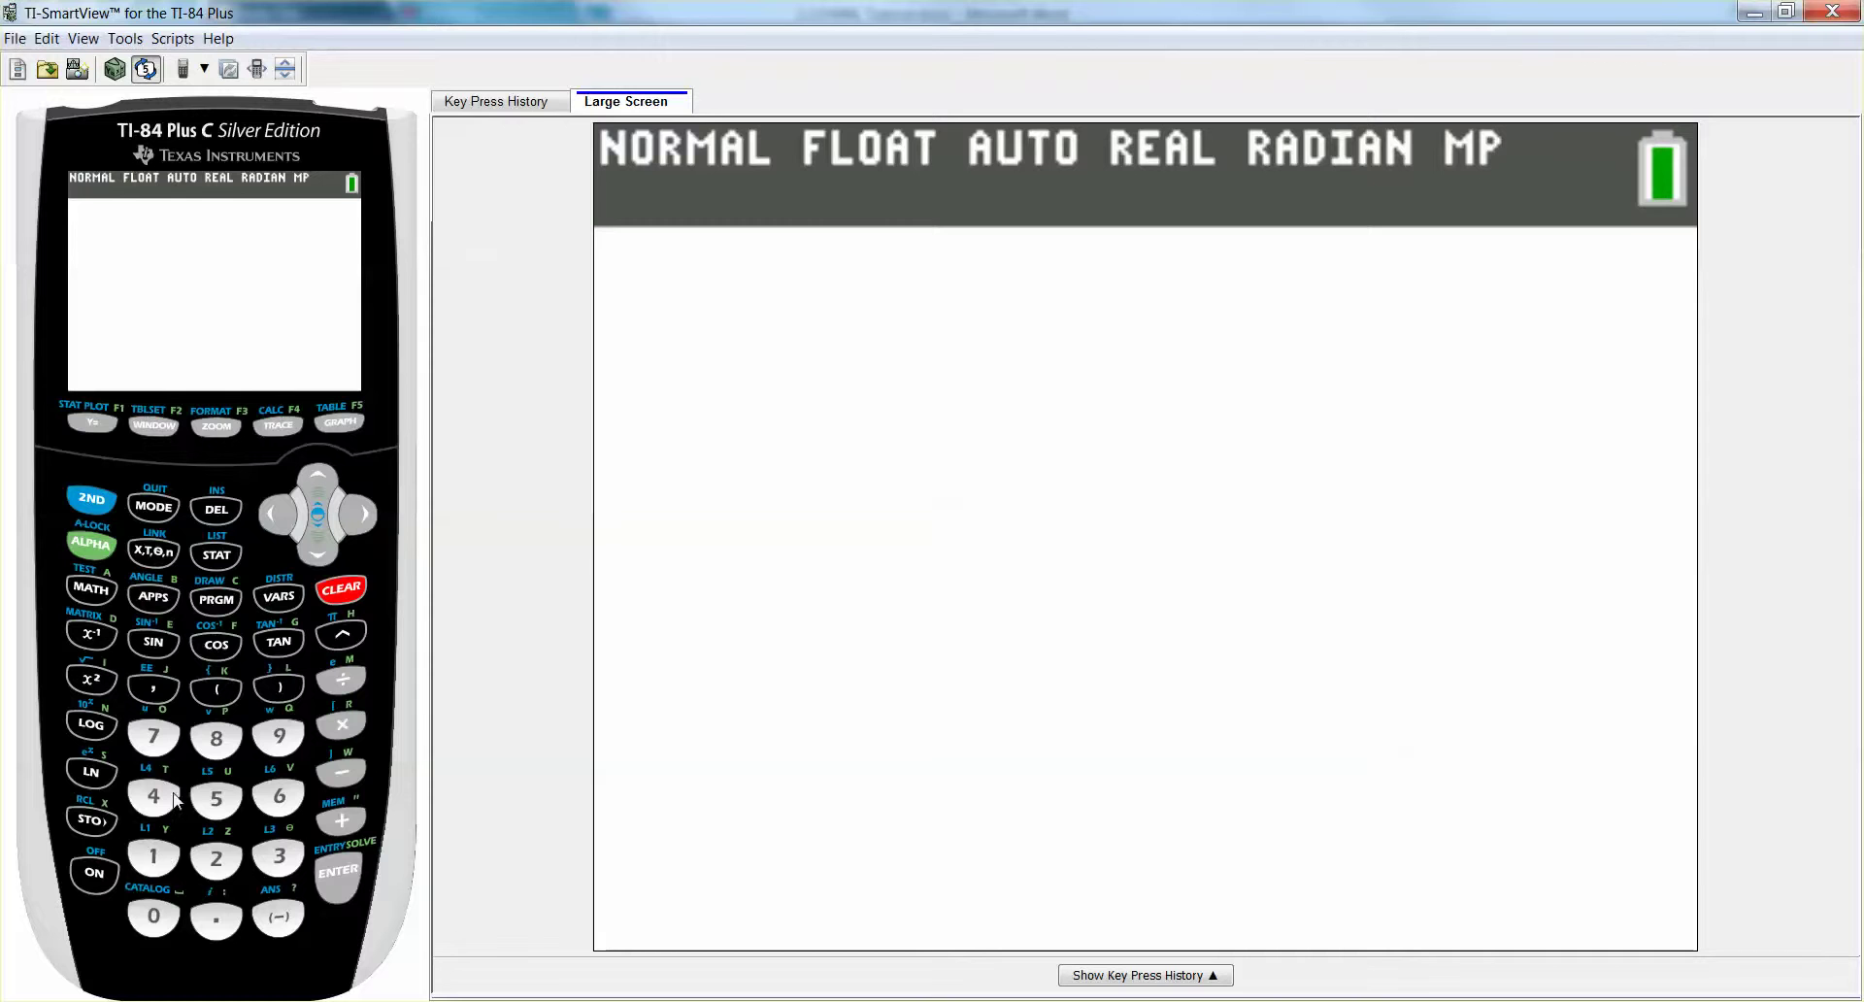
- Calculate 15 − 65 on the TI-84 calculator
click(167, 839)
click(216, 798)
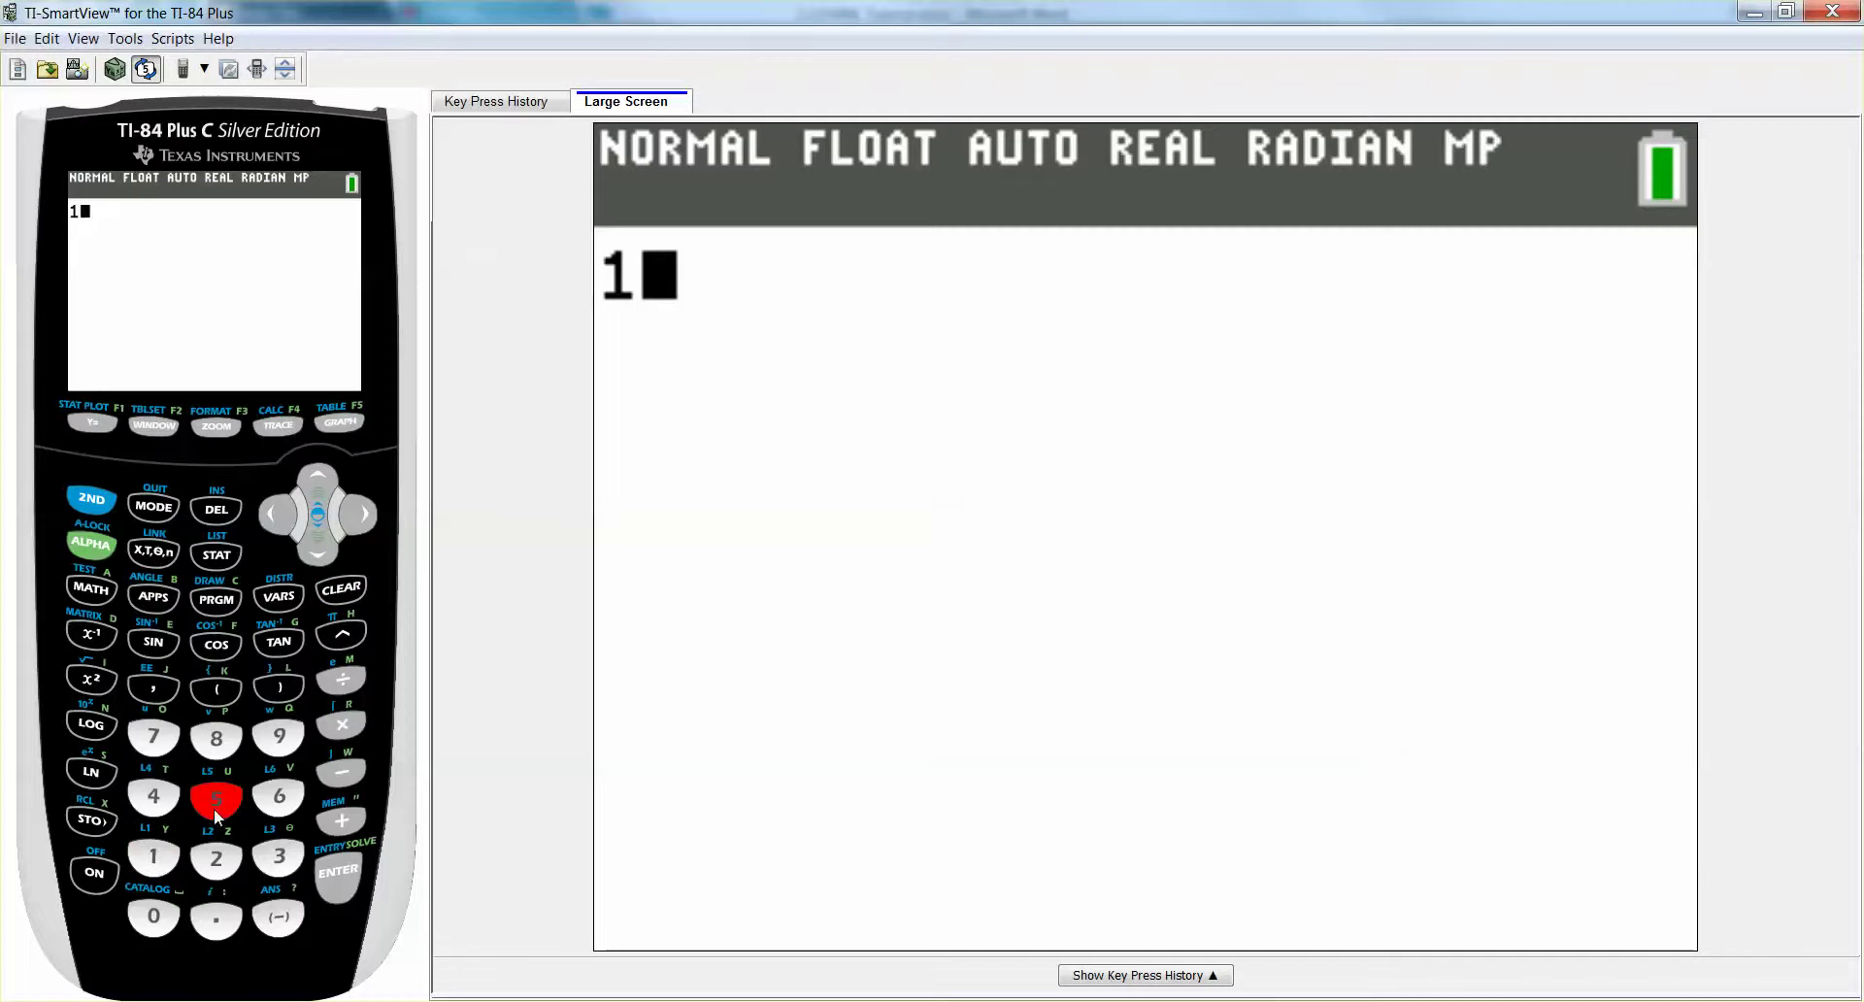
click(342, 772)
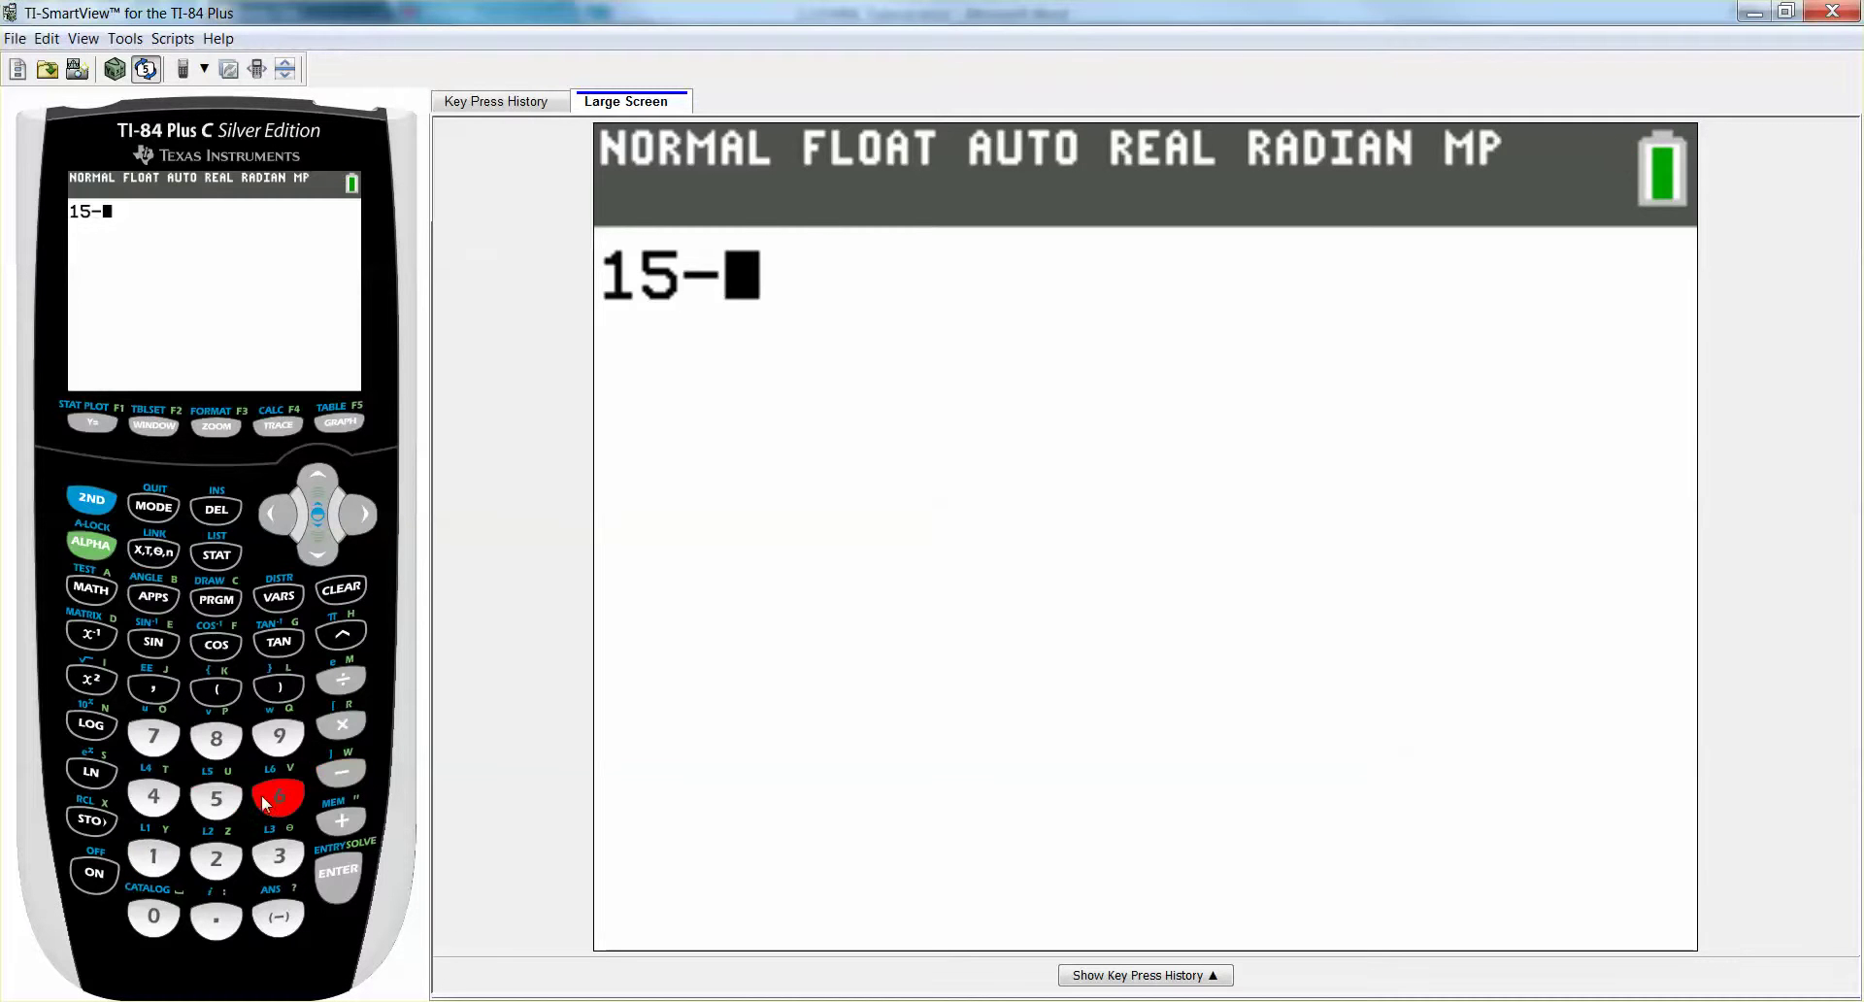
click(279, 796)
click(217, 798)
click(337, 872)
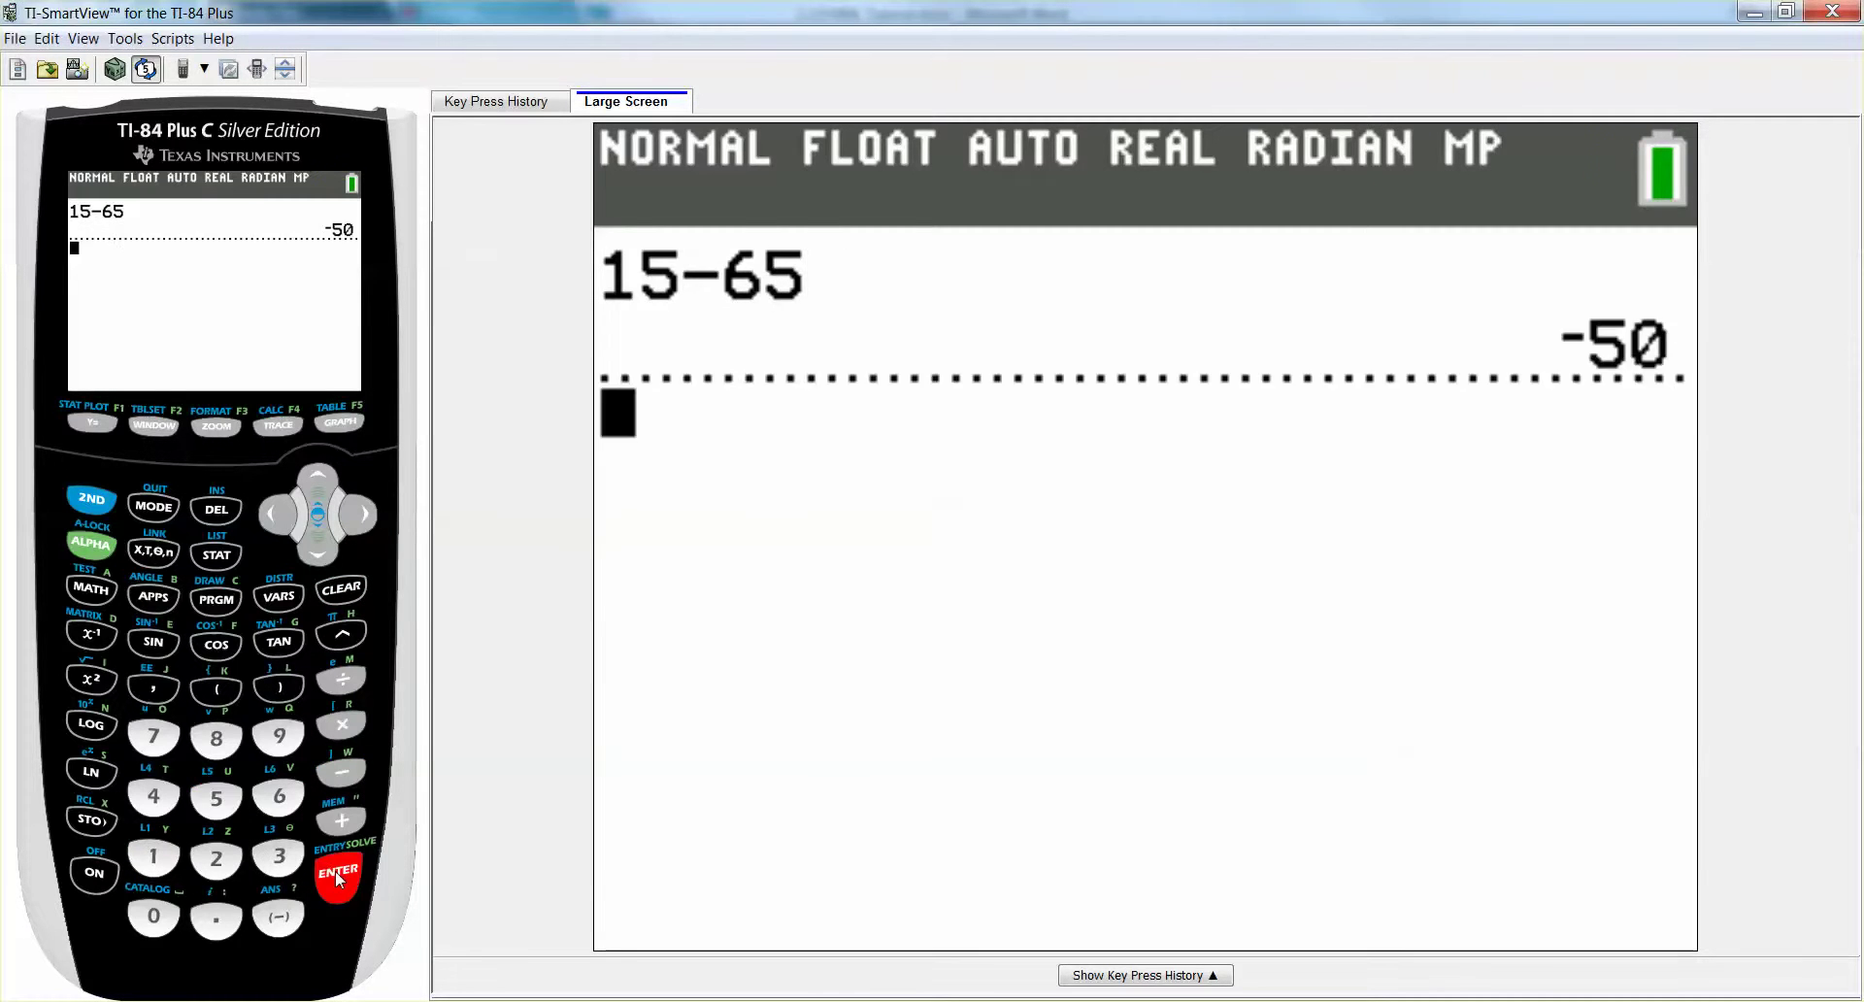
- Divide the previous answer by 65, then multiply that result by 100 on the calculator
click(342, 679)
click(279, 796)
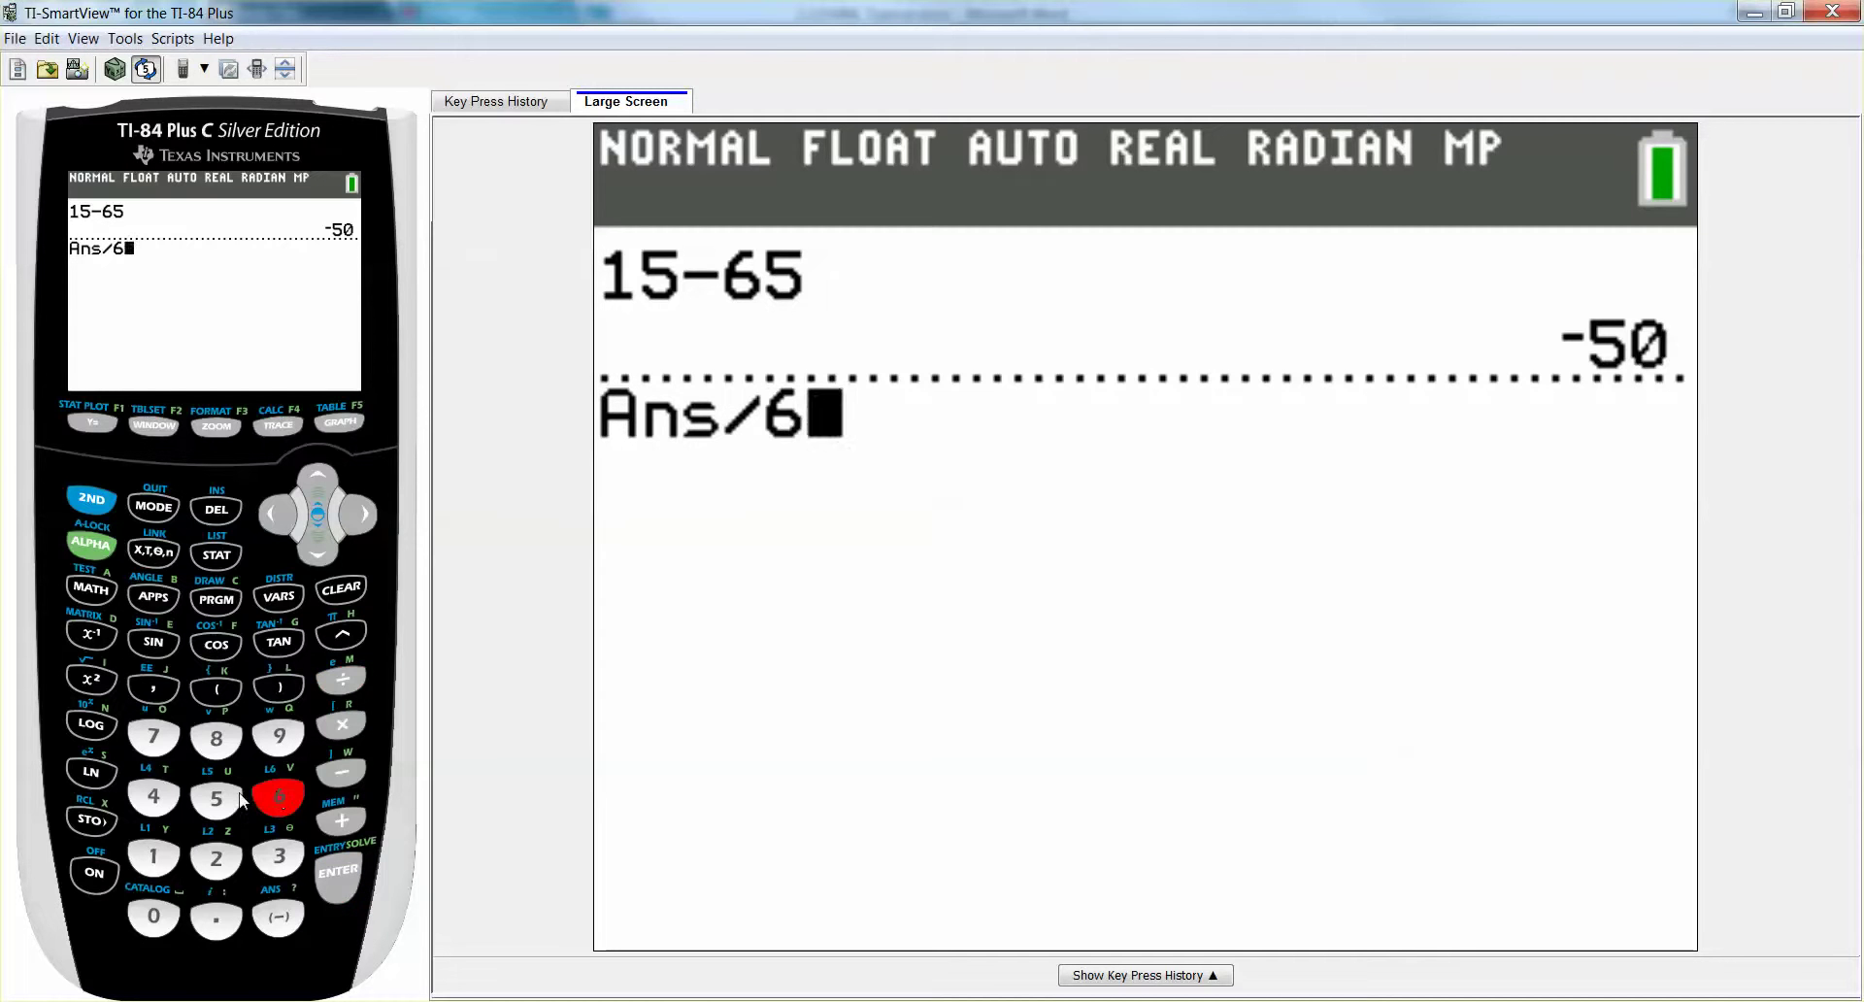
click(216, 798)
click(338, 869)
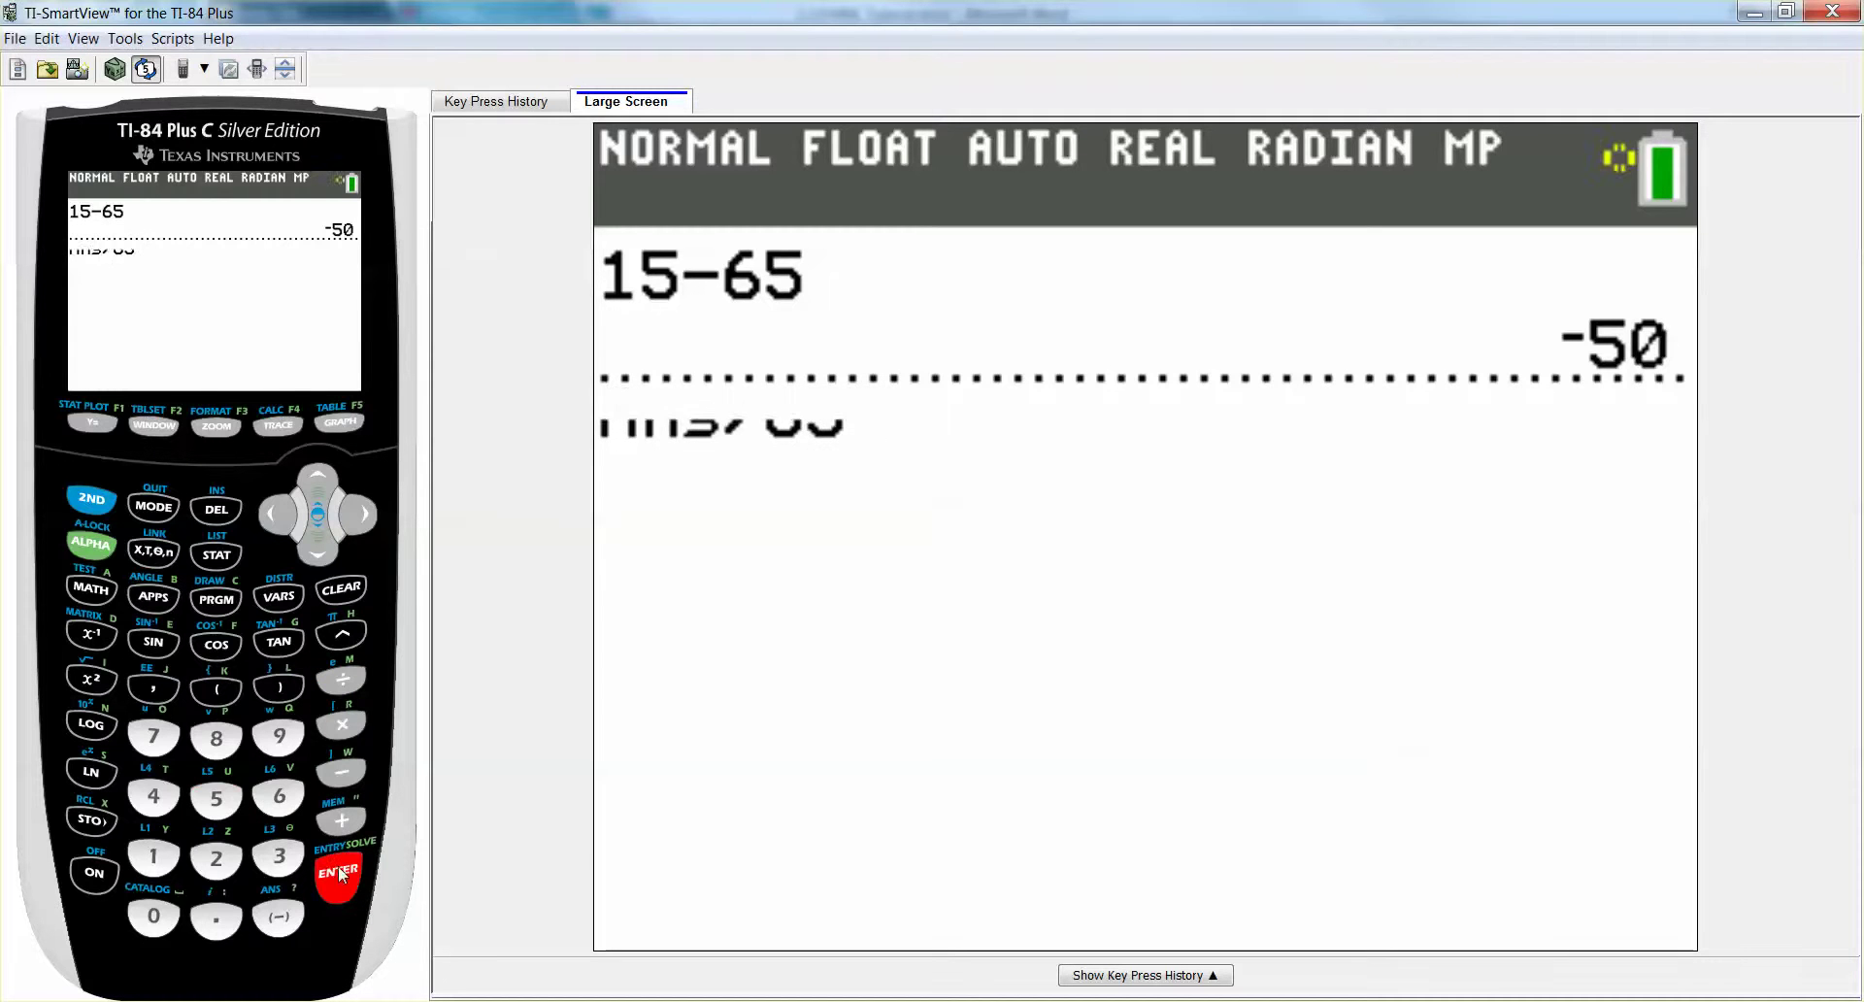
click(342, 724)
click(165, 861)
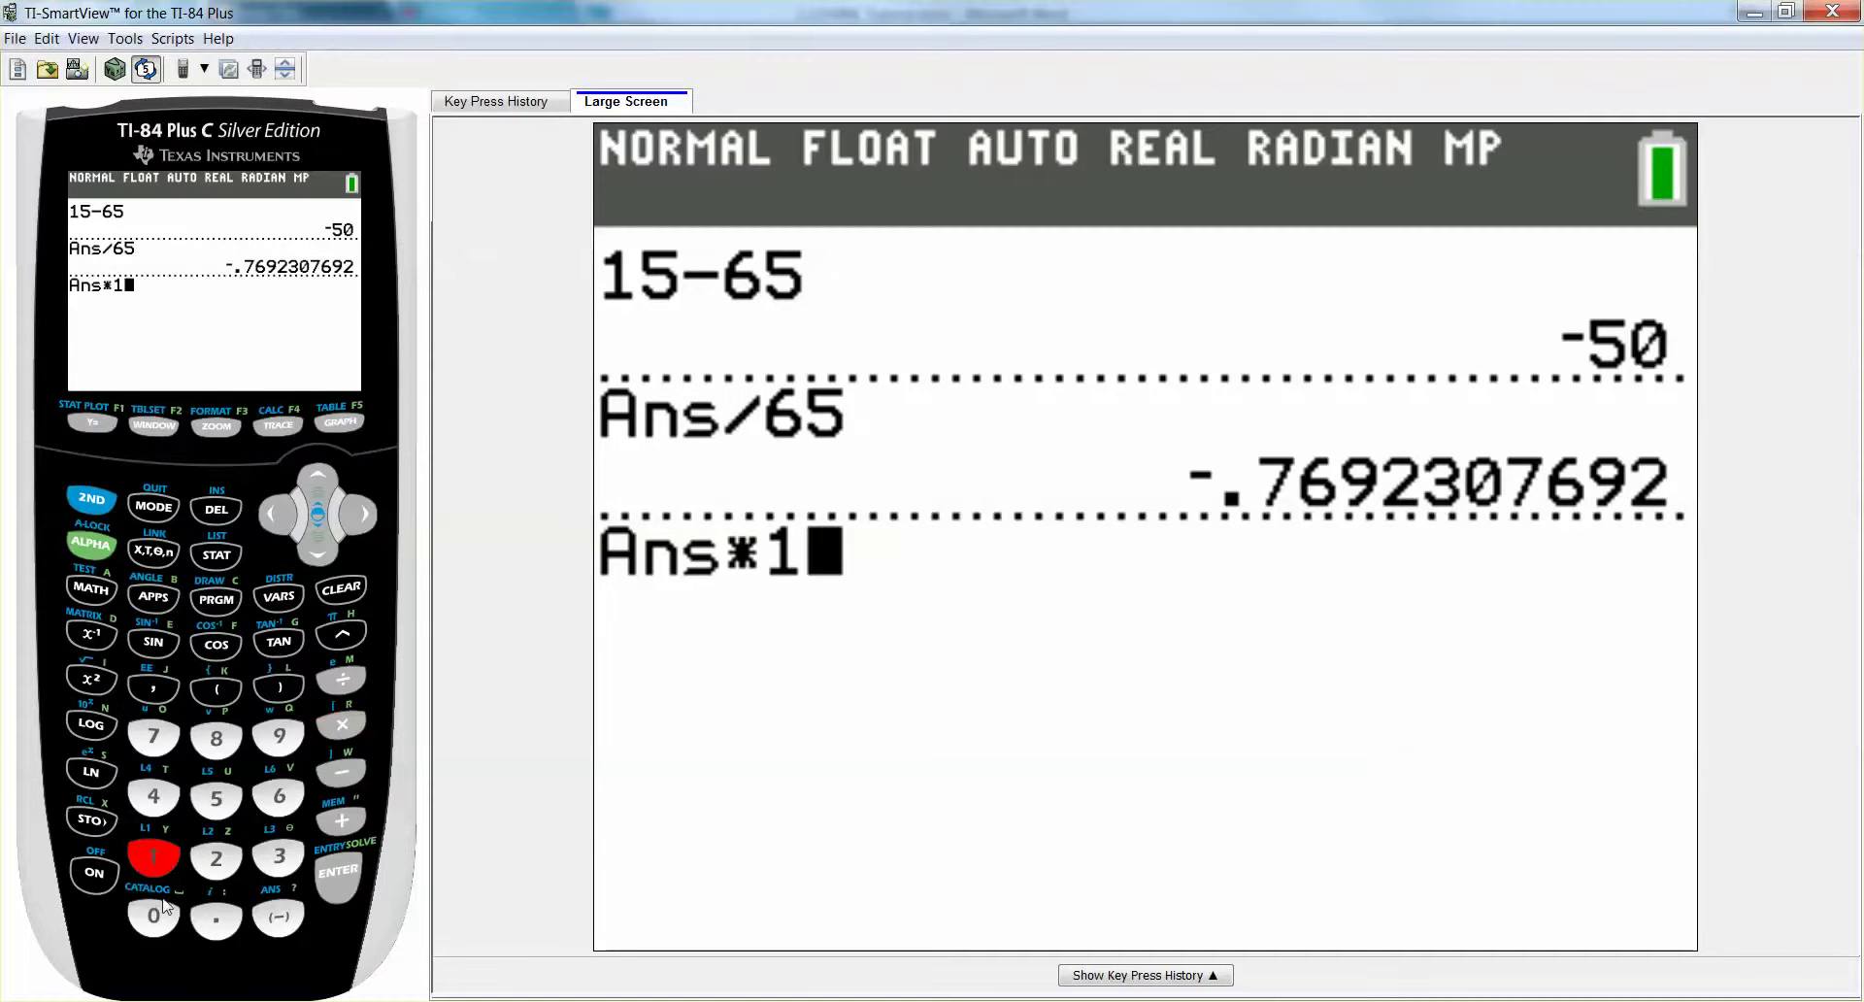
click(161, 902)
click(161, 903)
click(340, 876)
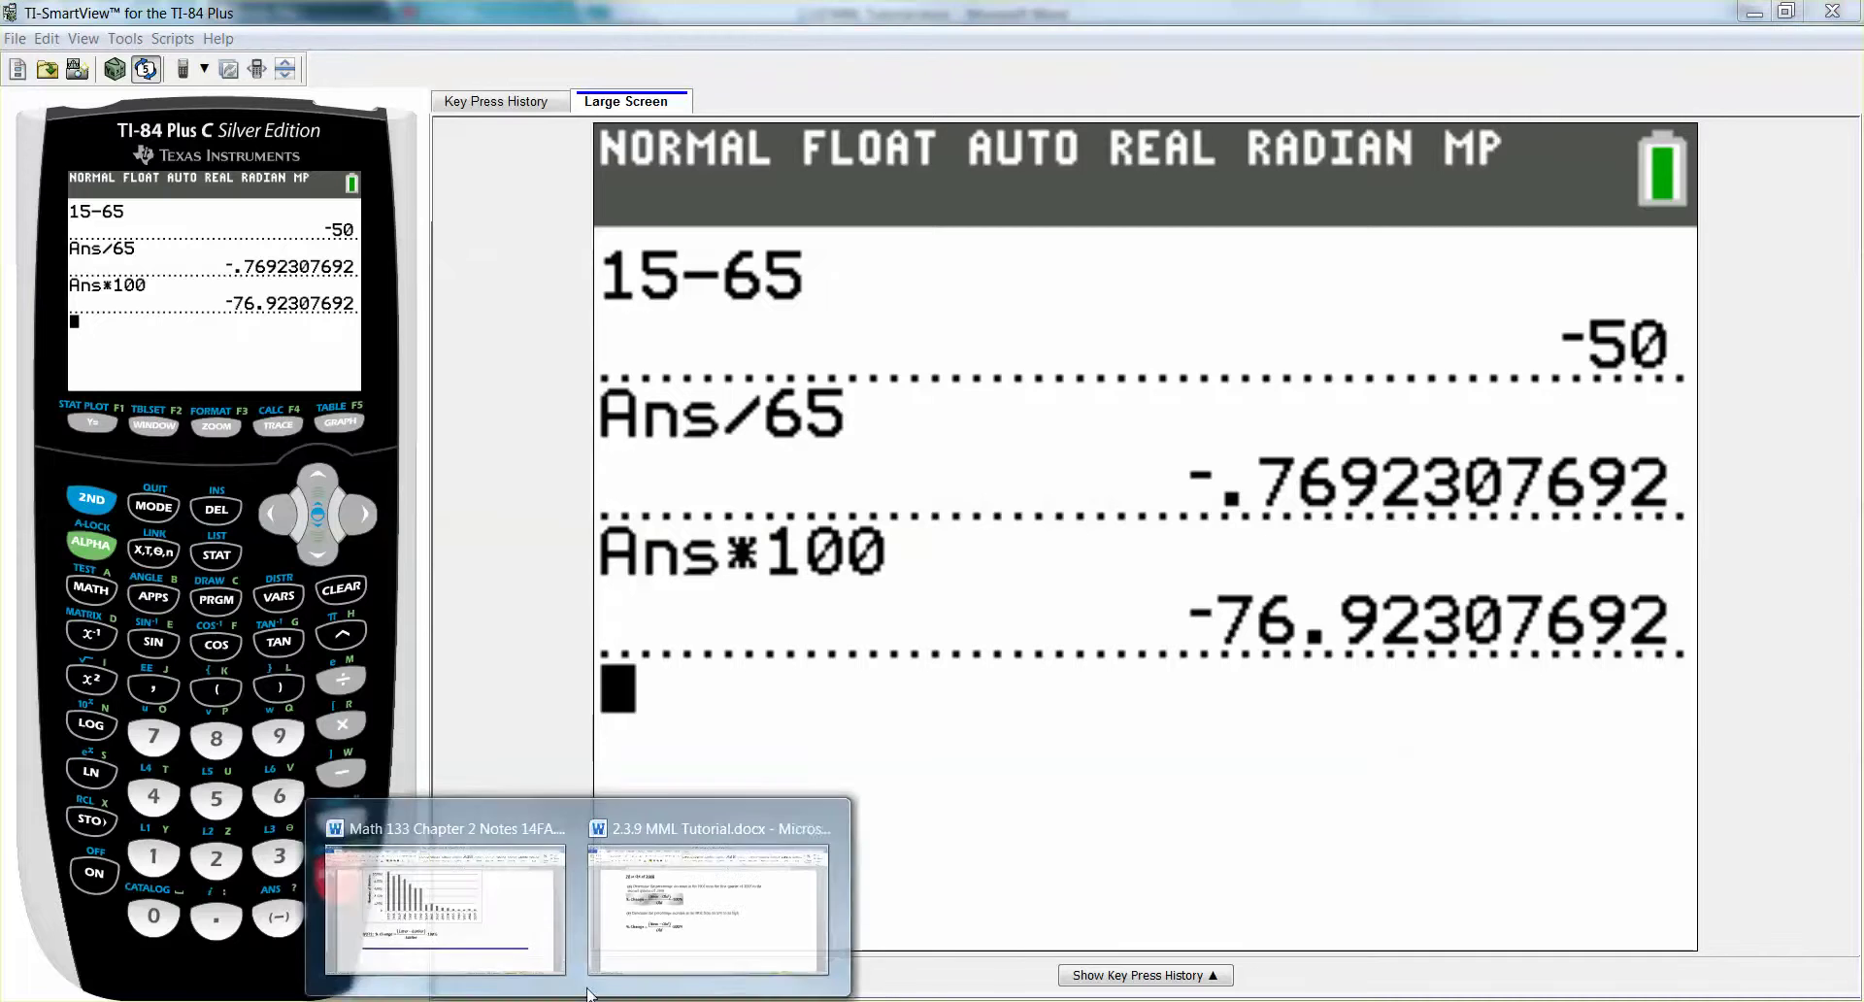
- Return to MathType, append = −76.9% to the question (d) equation and close the editor to update the Word document
click(711, 889)
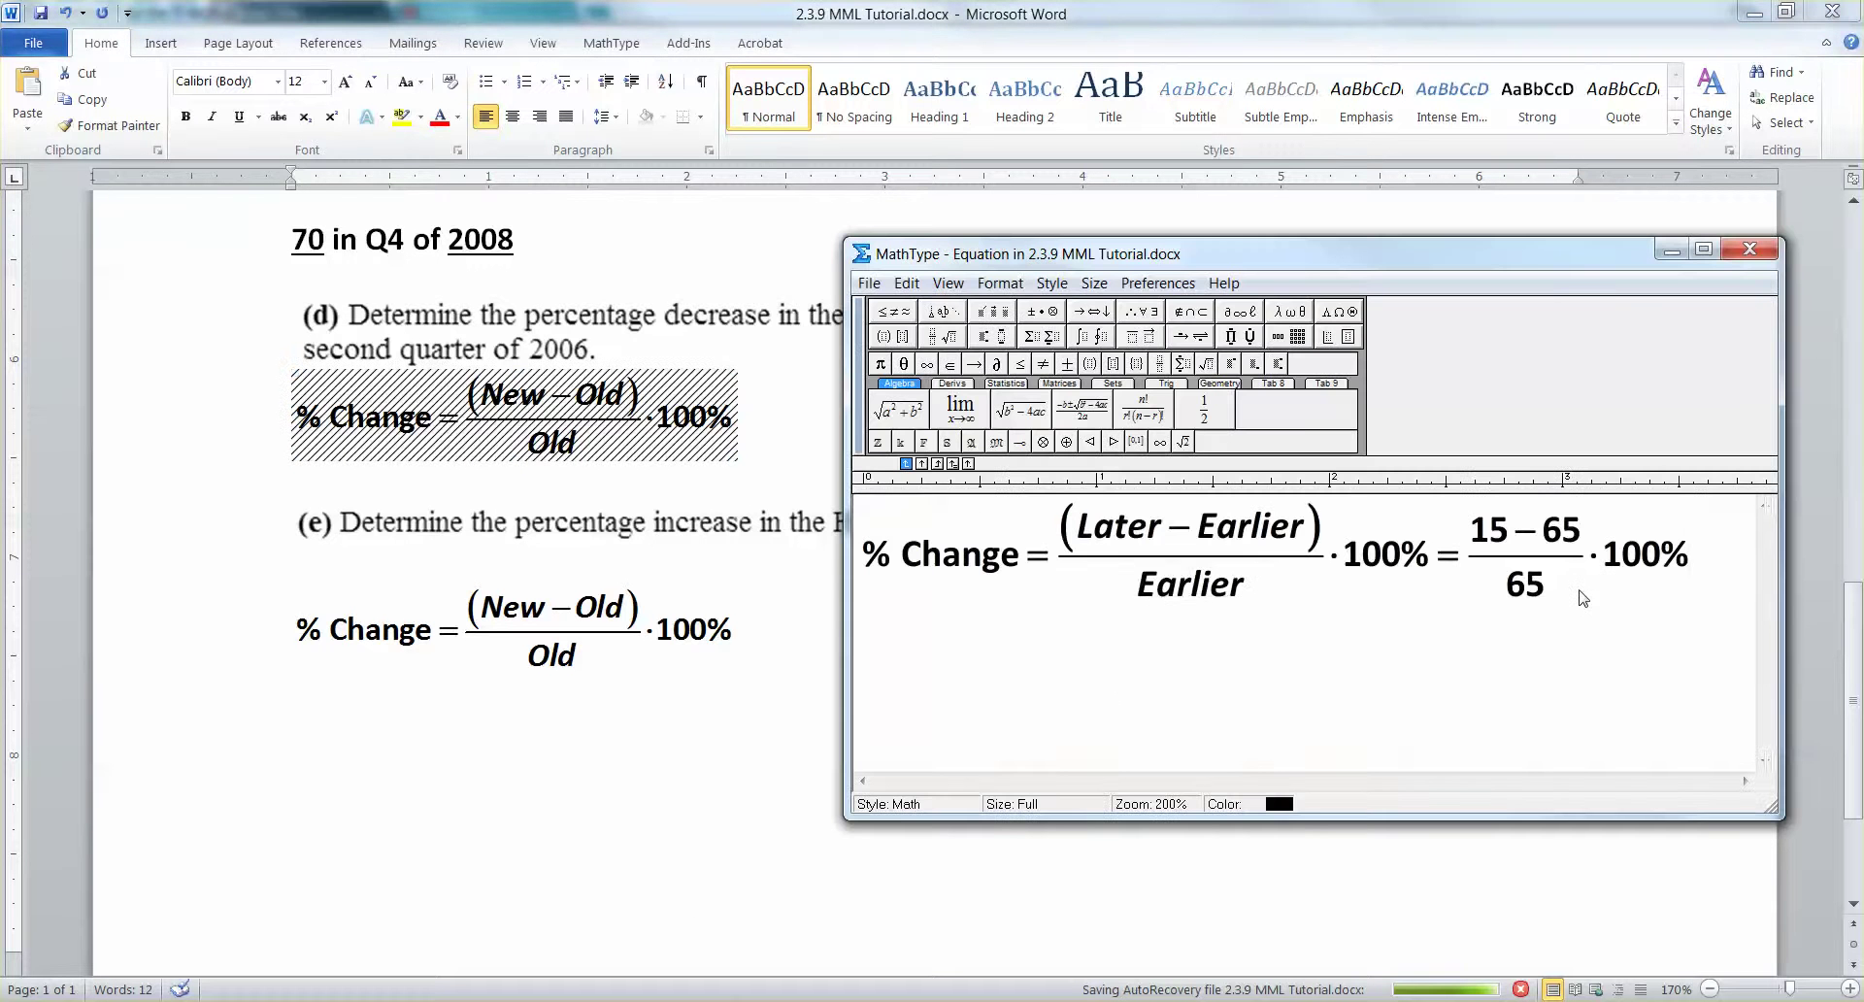
text(=)
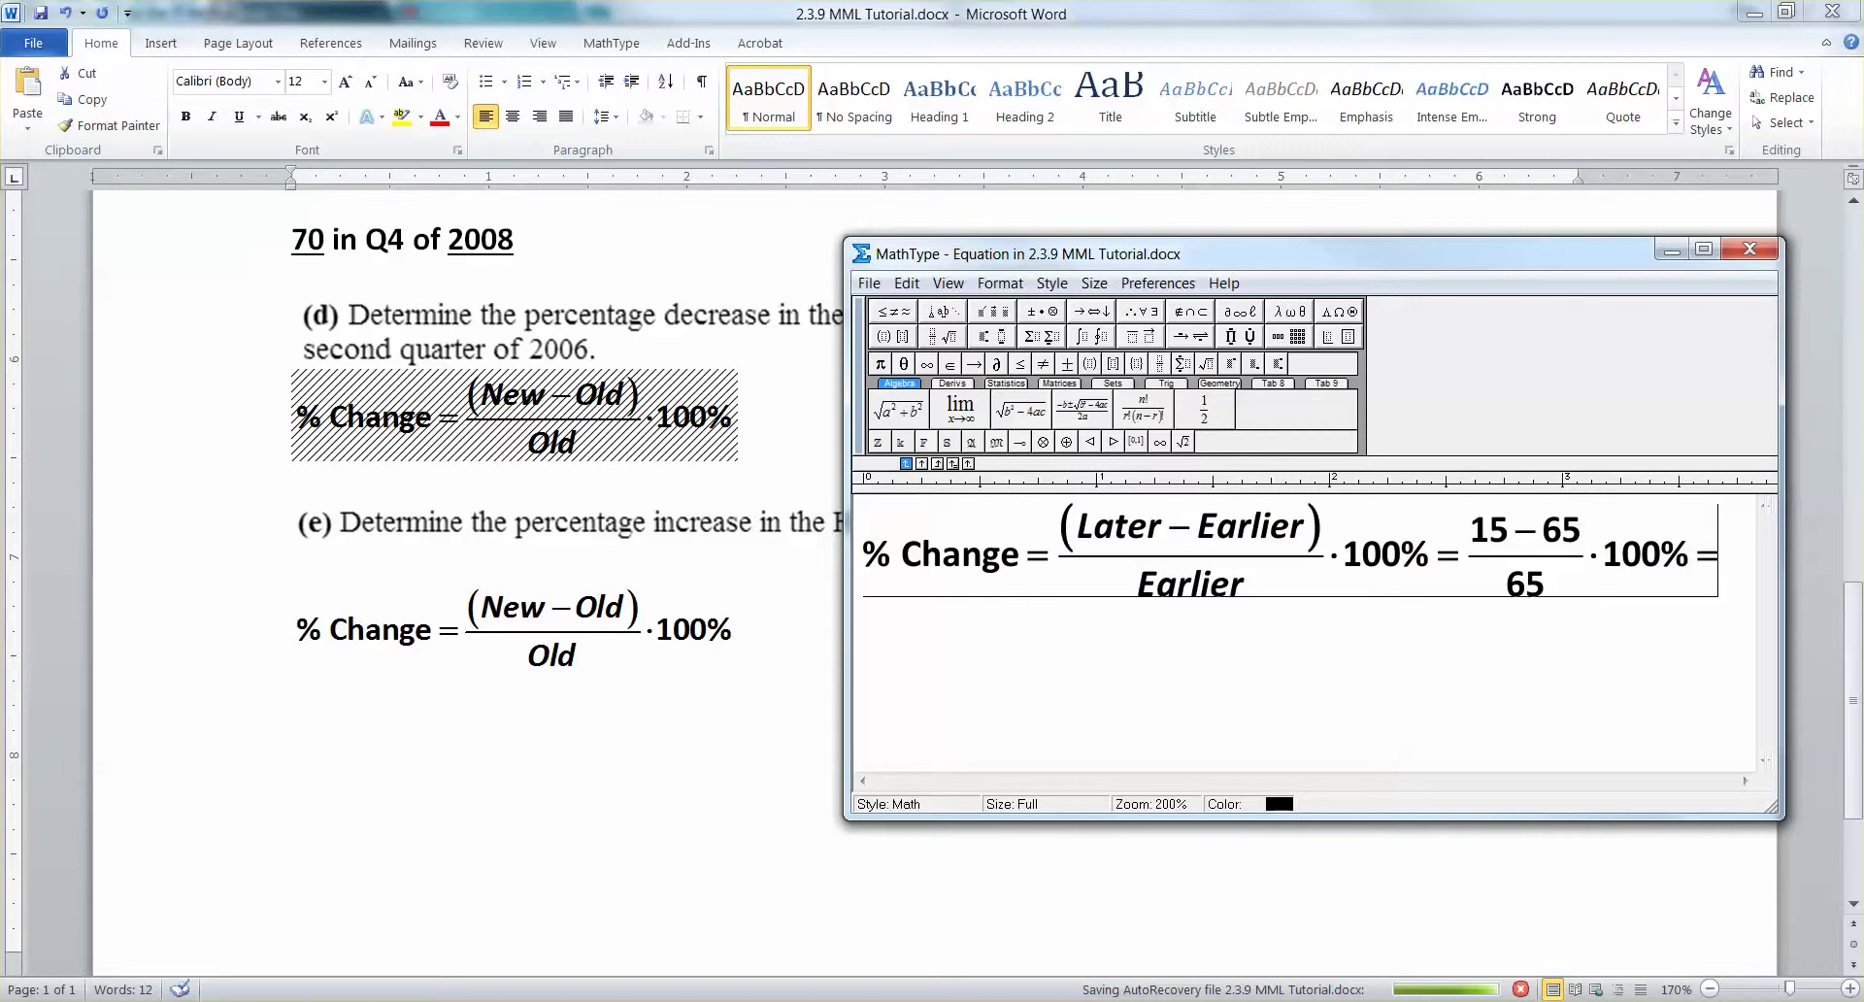
text(-76.9)
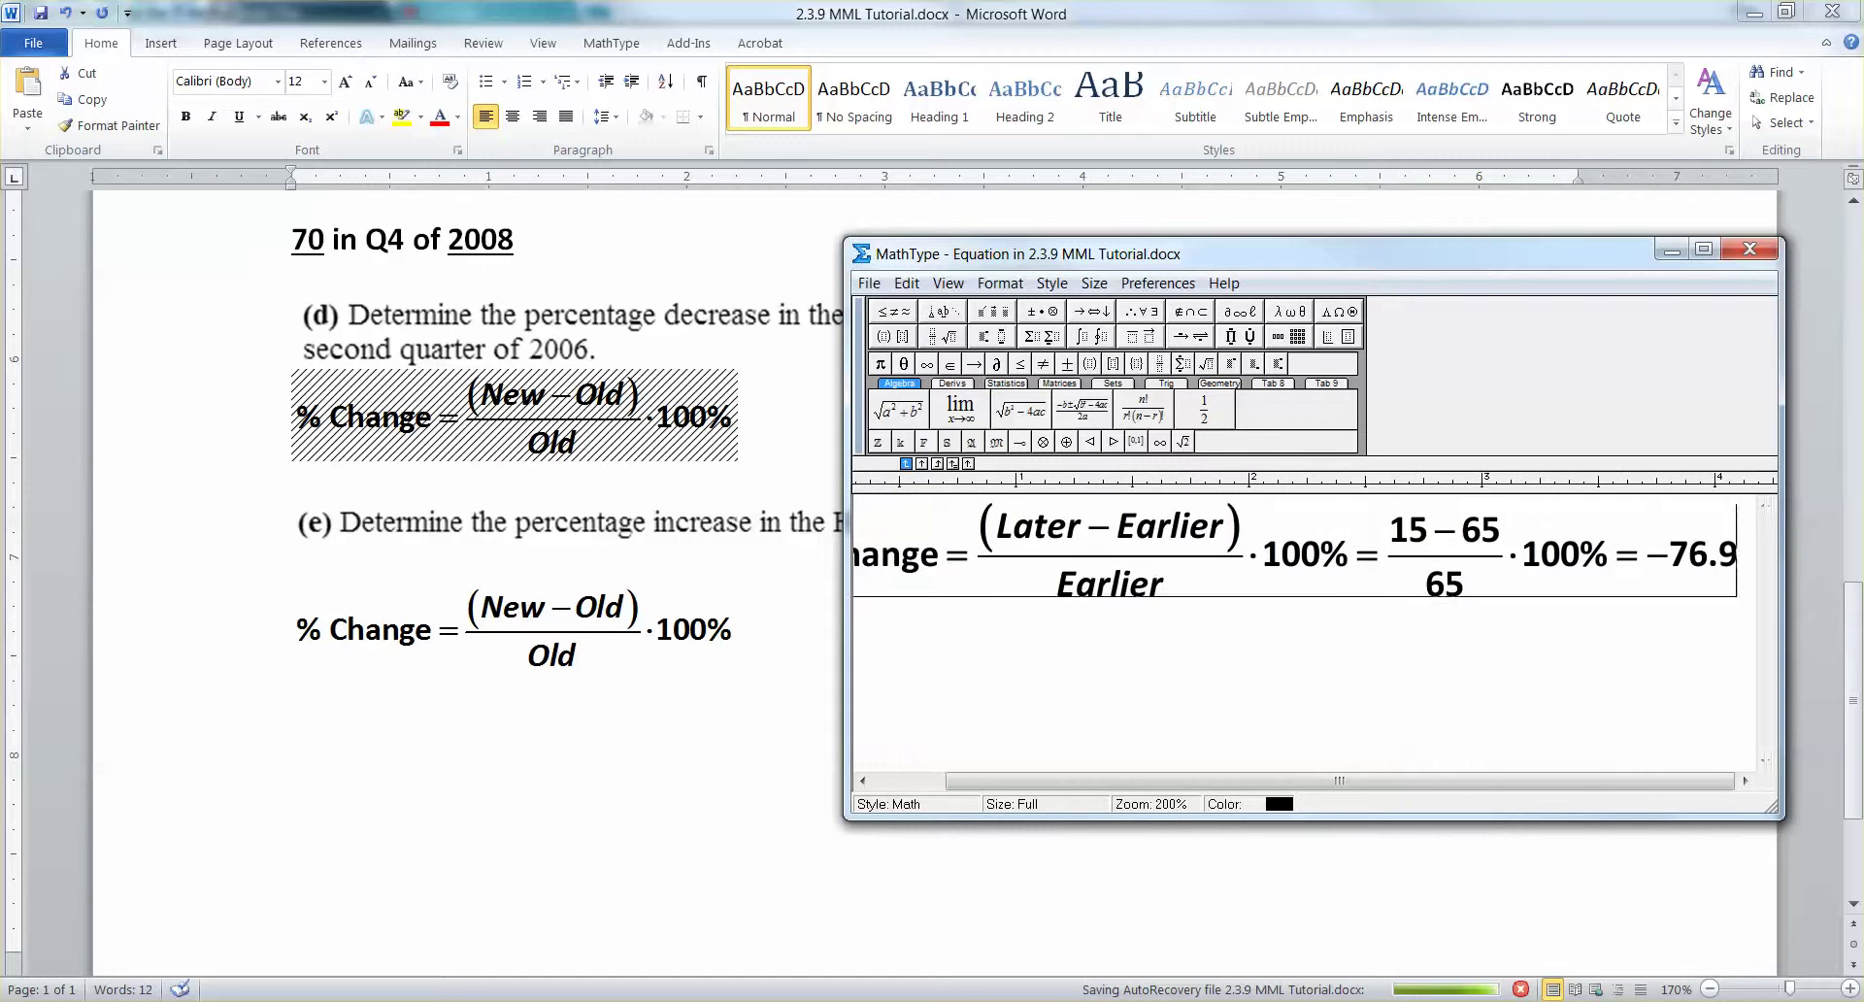
text(%)
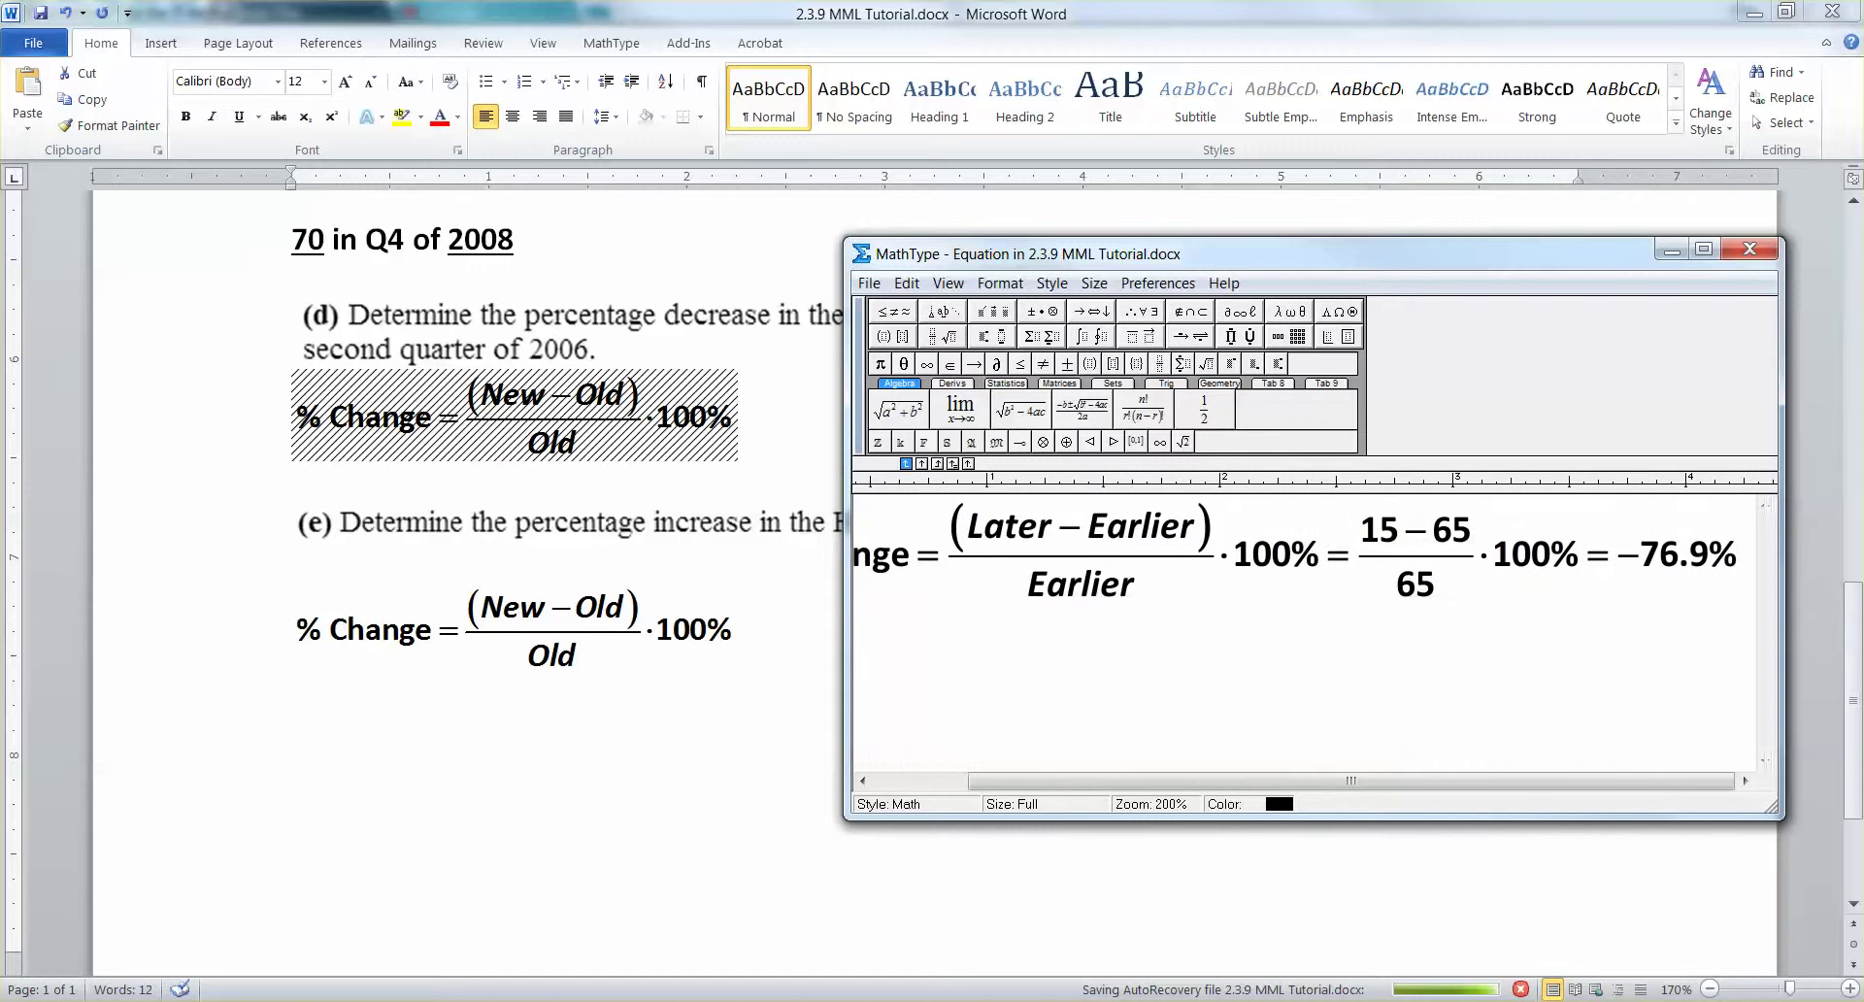
click(1763, 255)
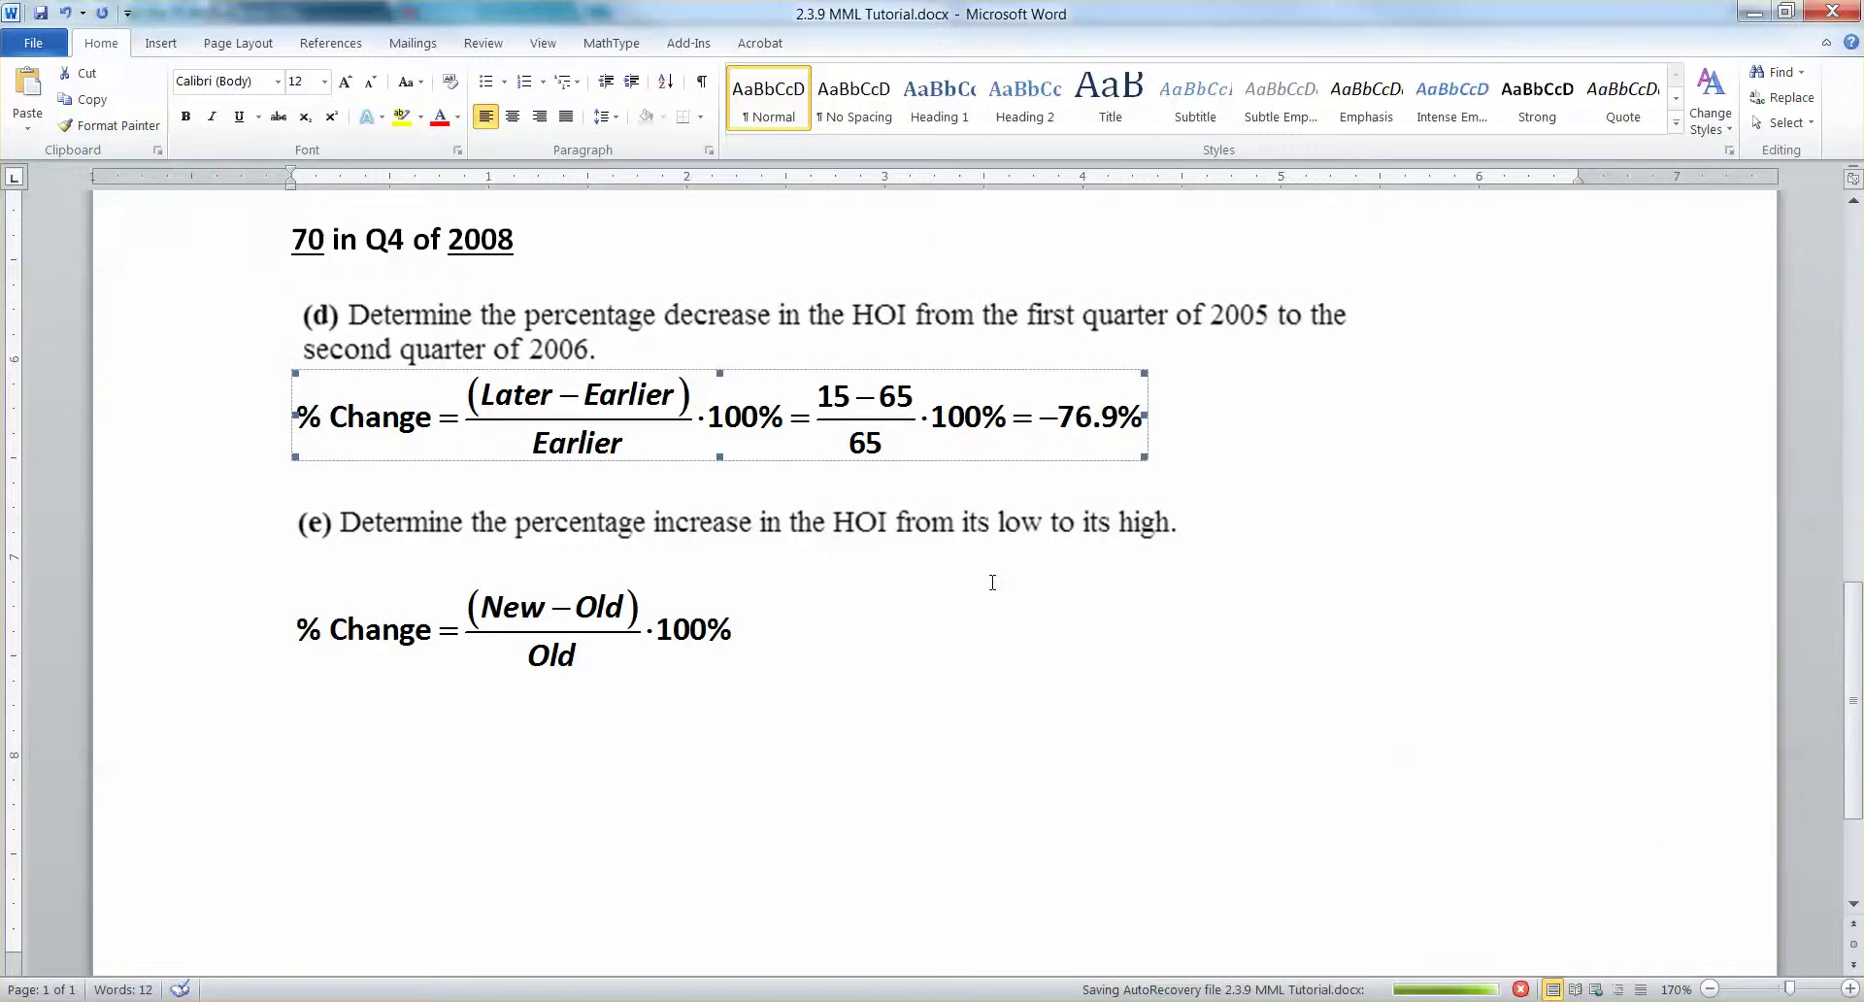
- Switch back to the TI-SmartView calculator and enter the parenthesized difference (15−65) on a new line
key(alt+Tab)
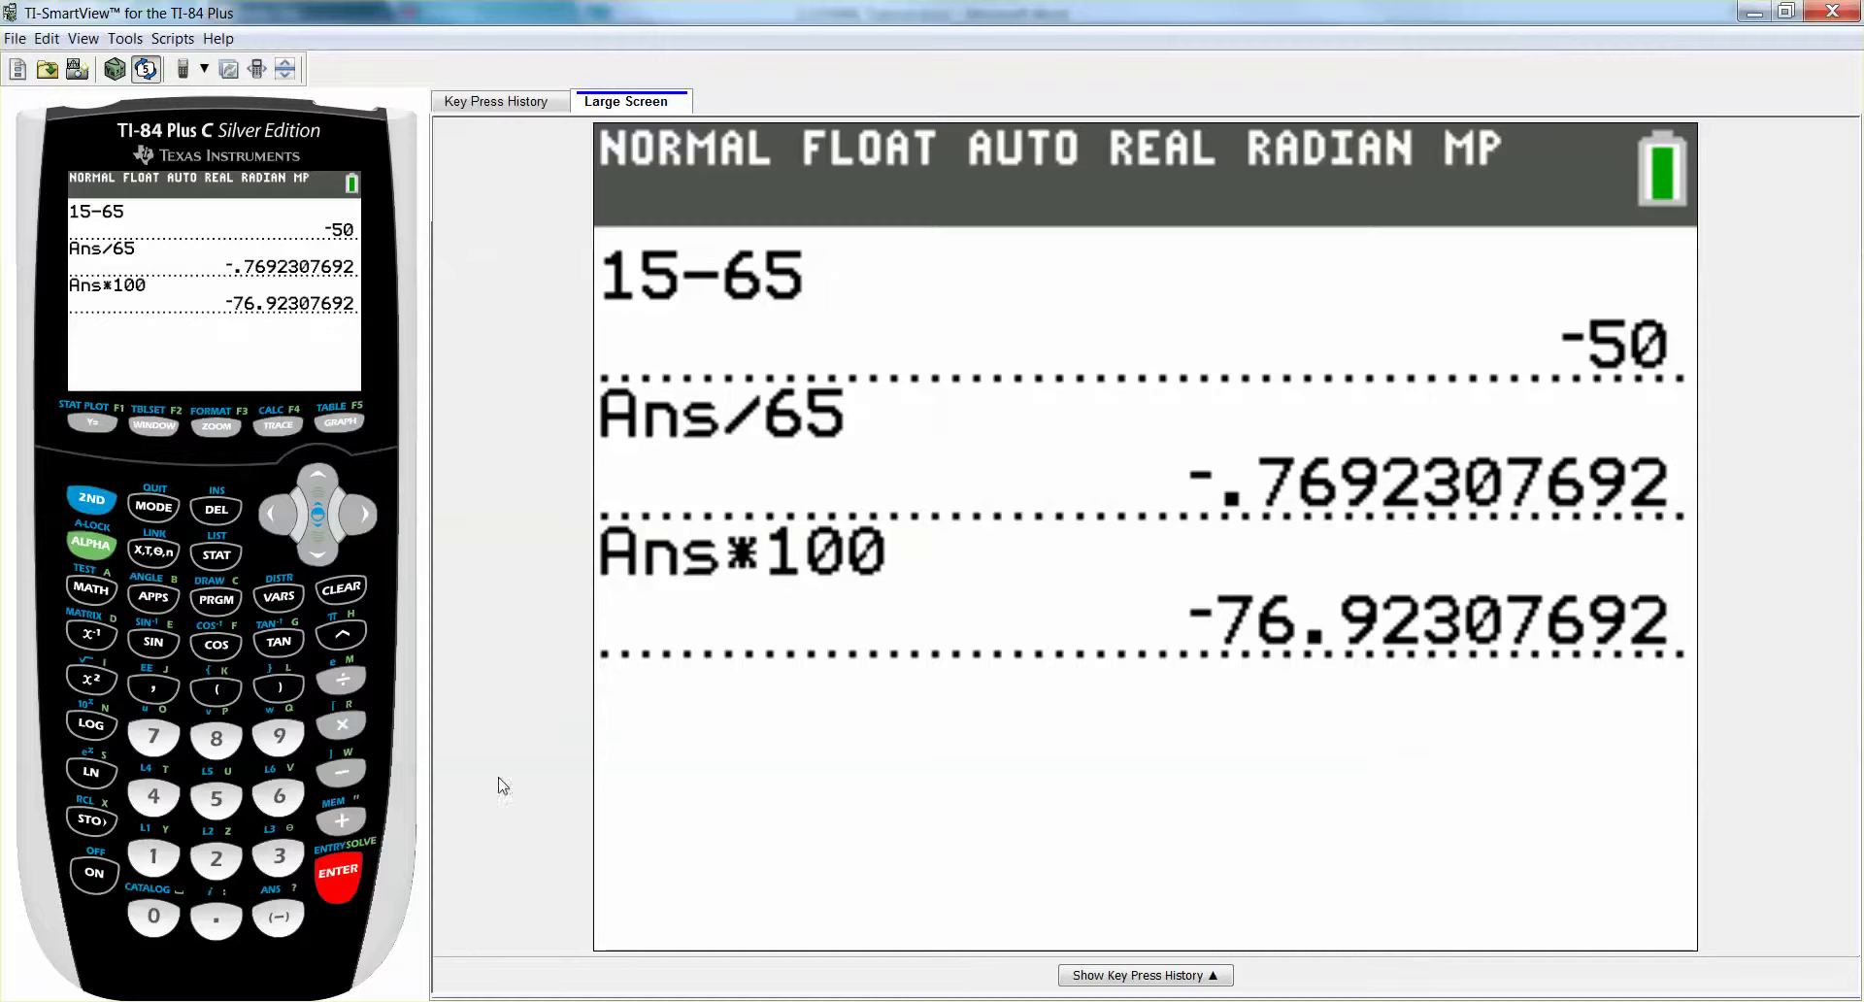
click(215, 690)
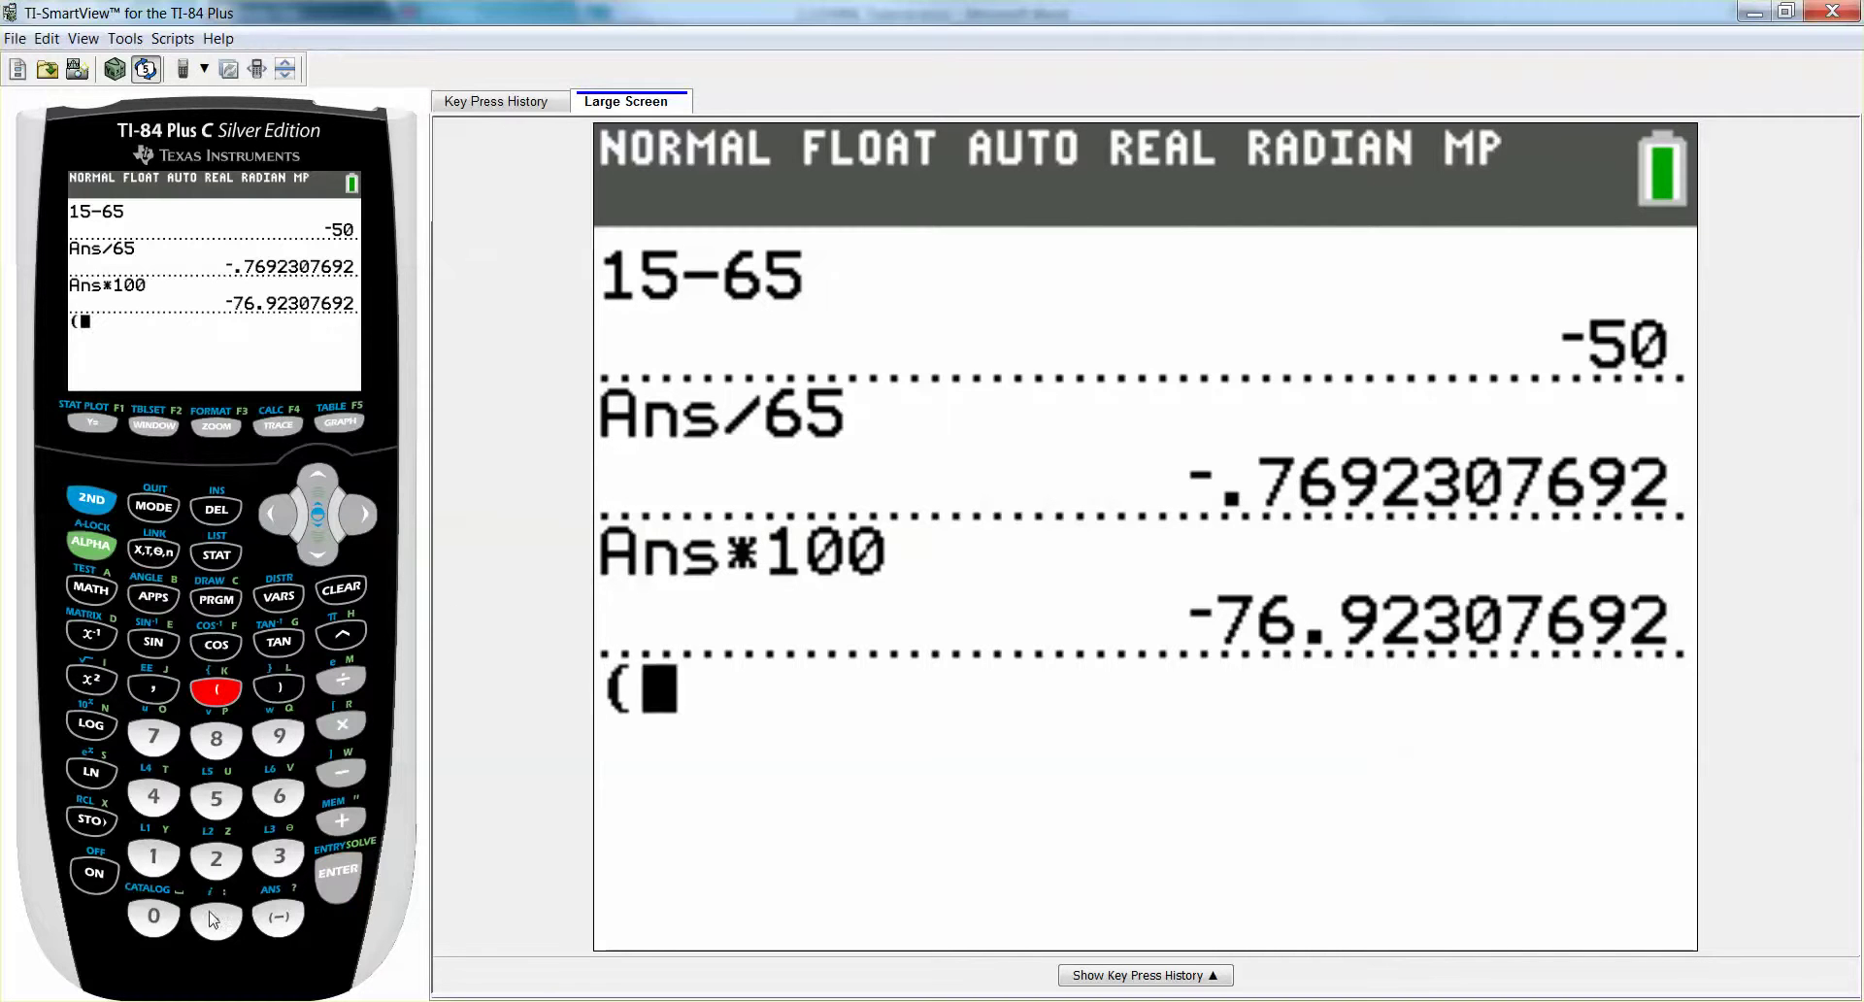
click(157, 858)
click(216, 798)
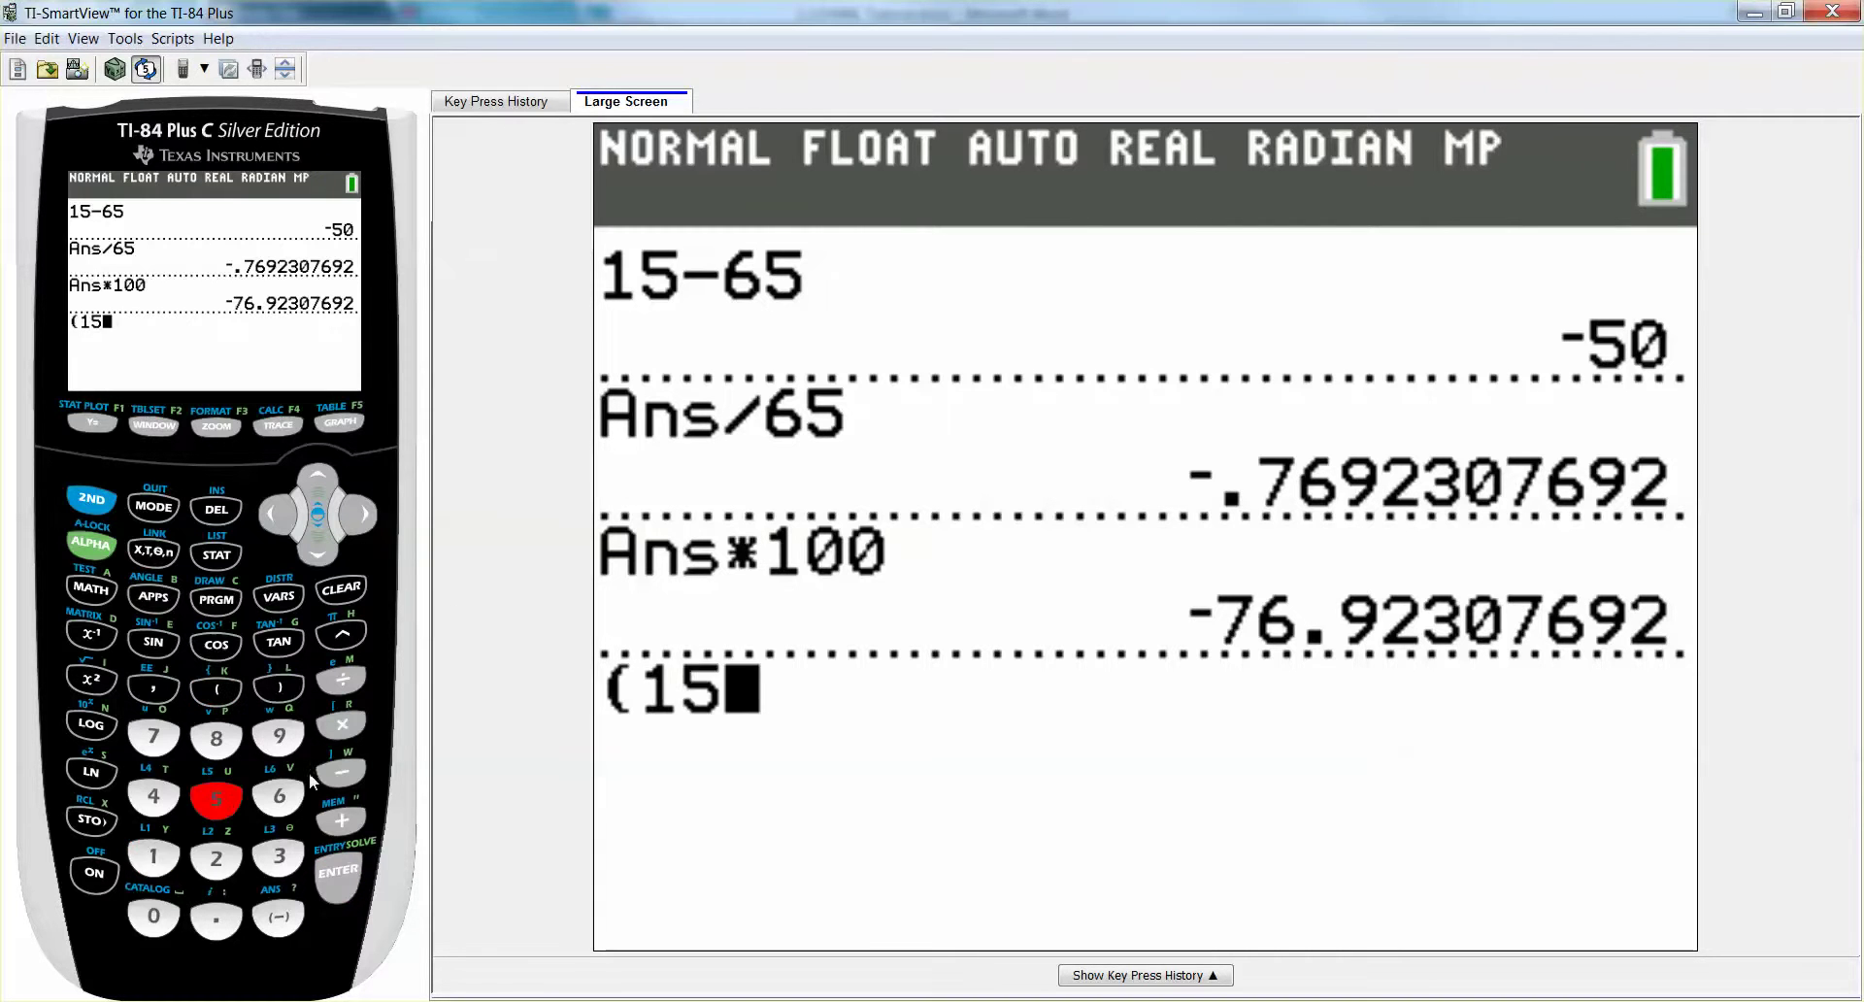
click(342, 772)
click(278, 796)
click(216, 798)
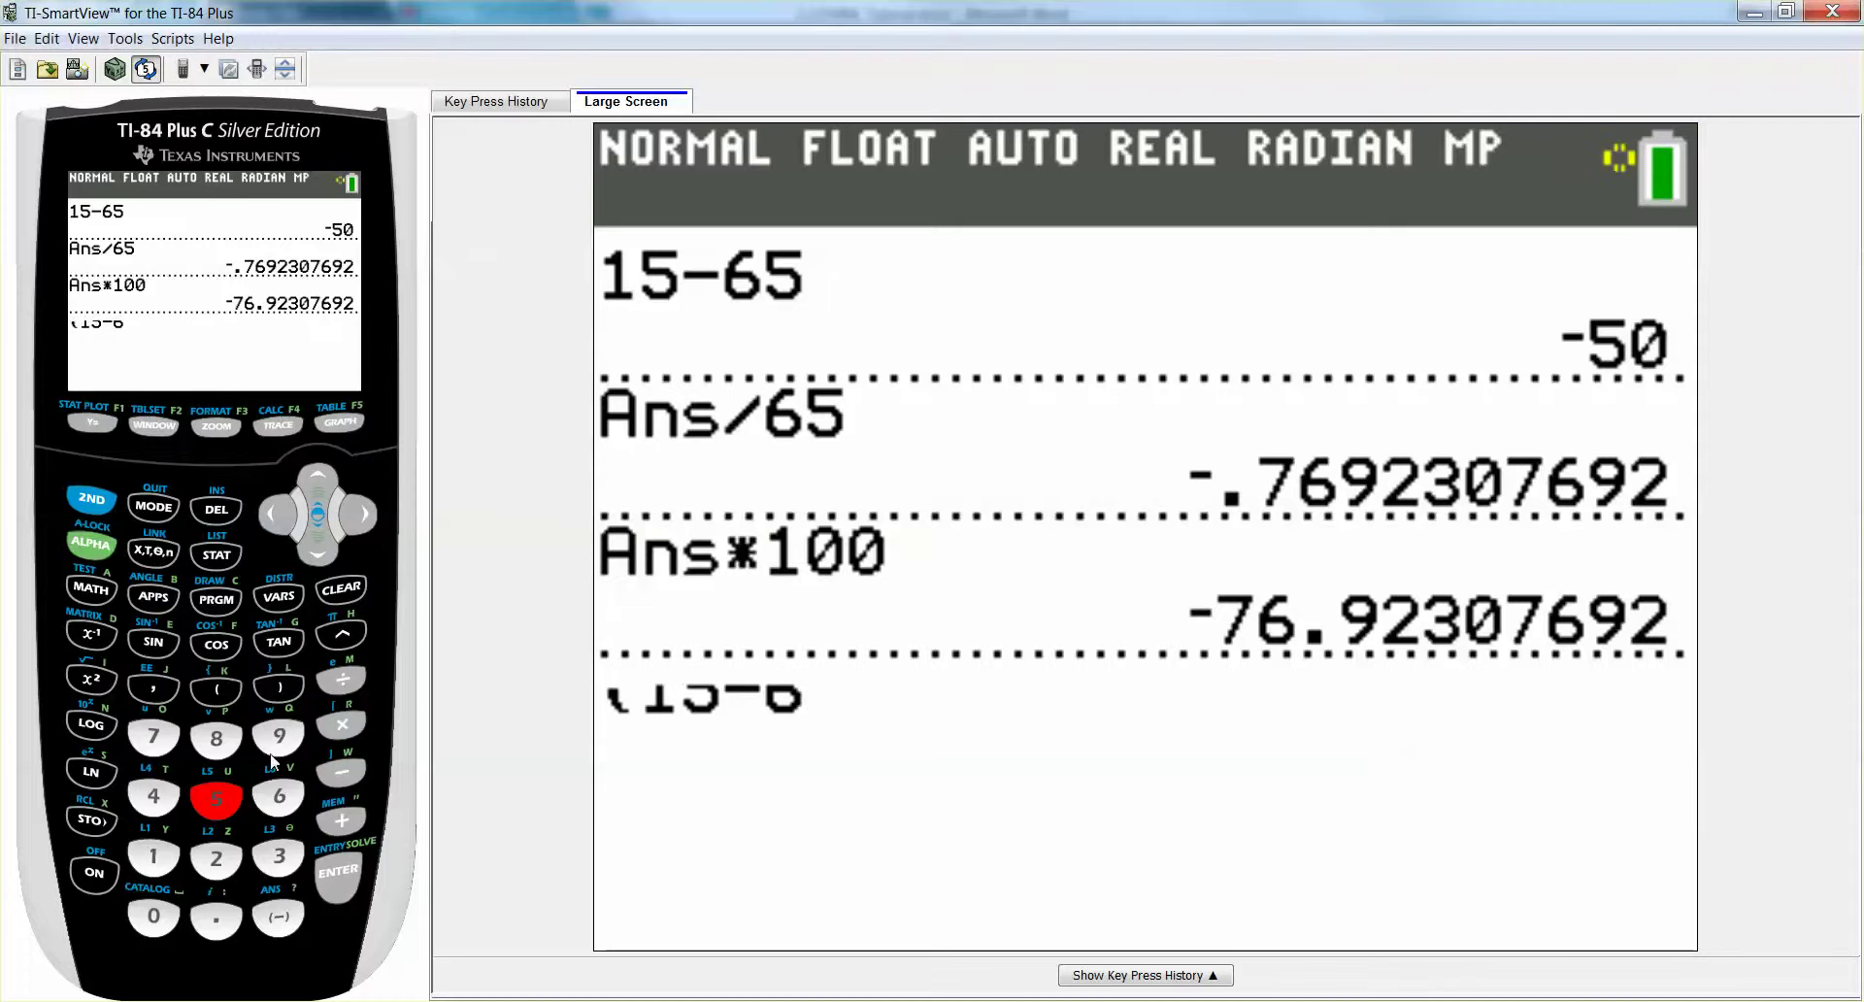
click(278, 687)
- Complete the expression with division by 65 and multiplication by 100, and evaluate it
click(341, 680)
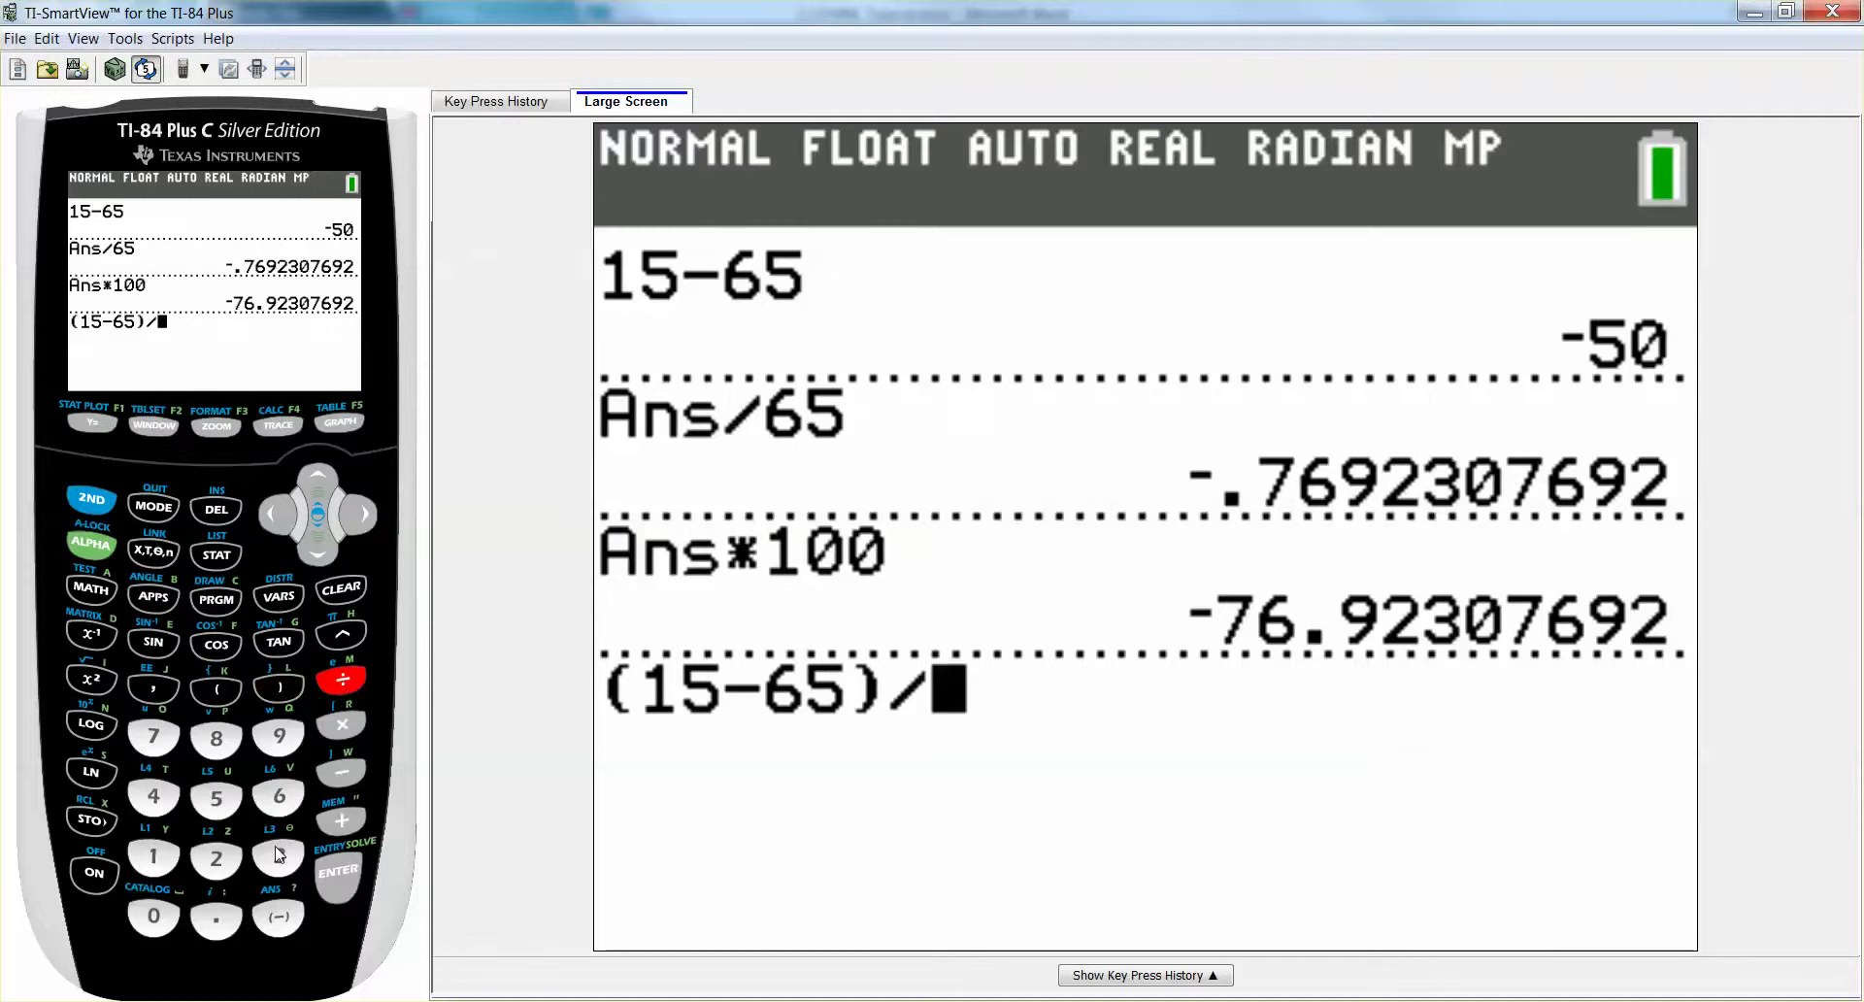
click(279, 796)
click(217, 798)
click(341, 726)
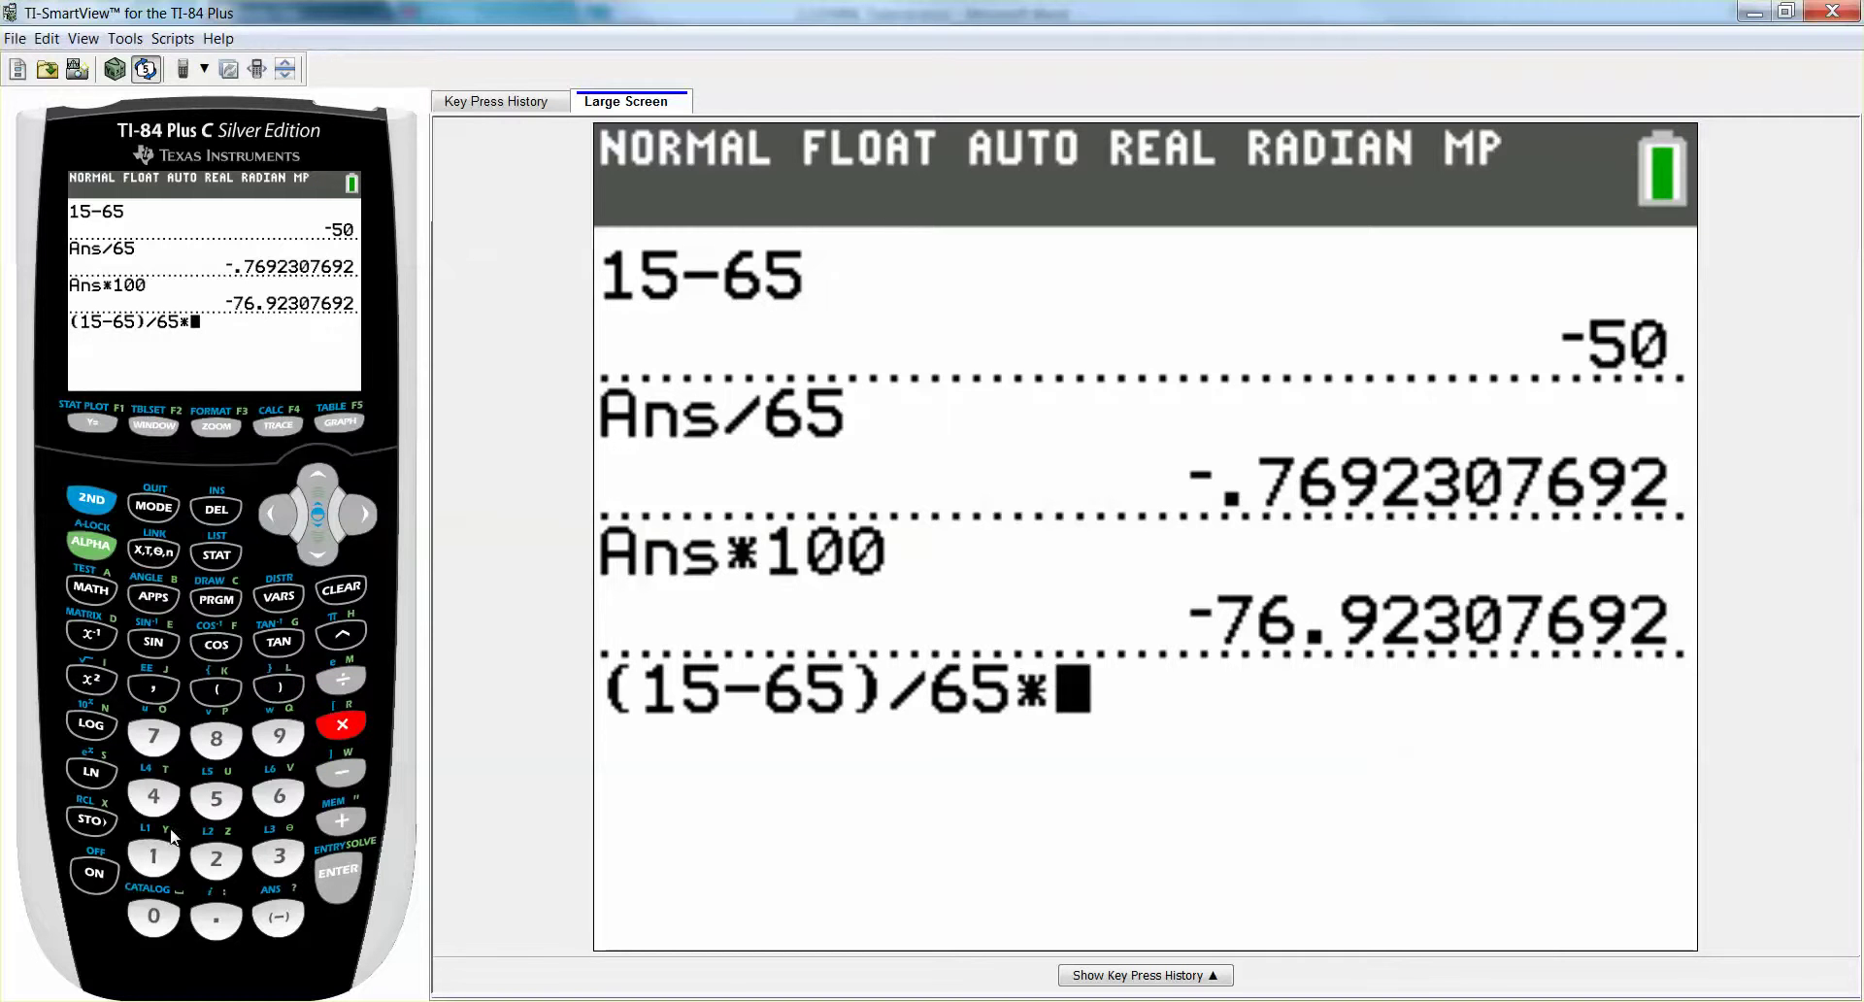
click(153, 858)
click(155, 915)
click(160, 914)
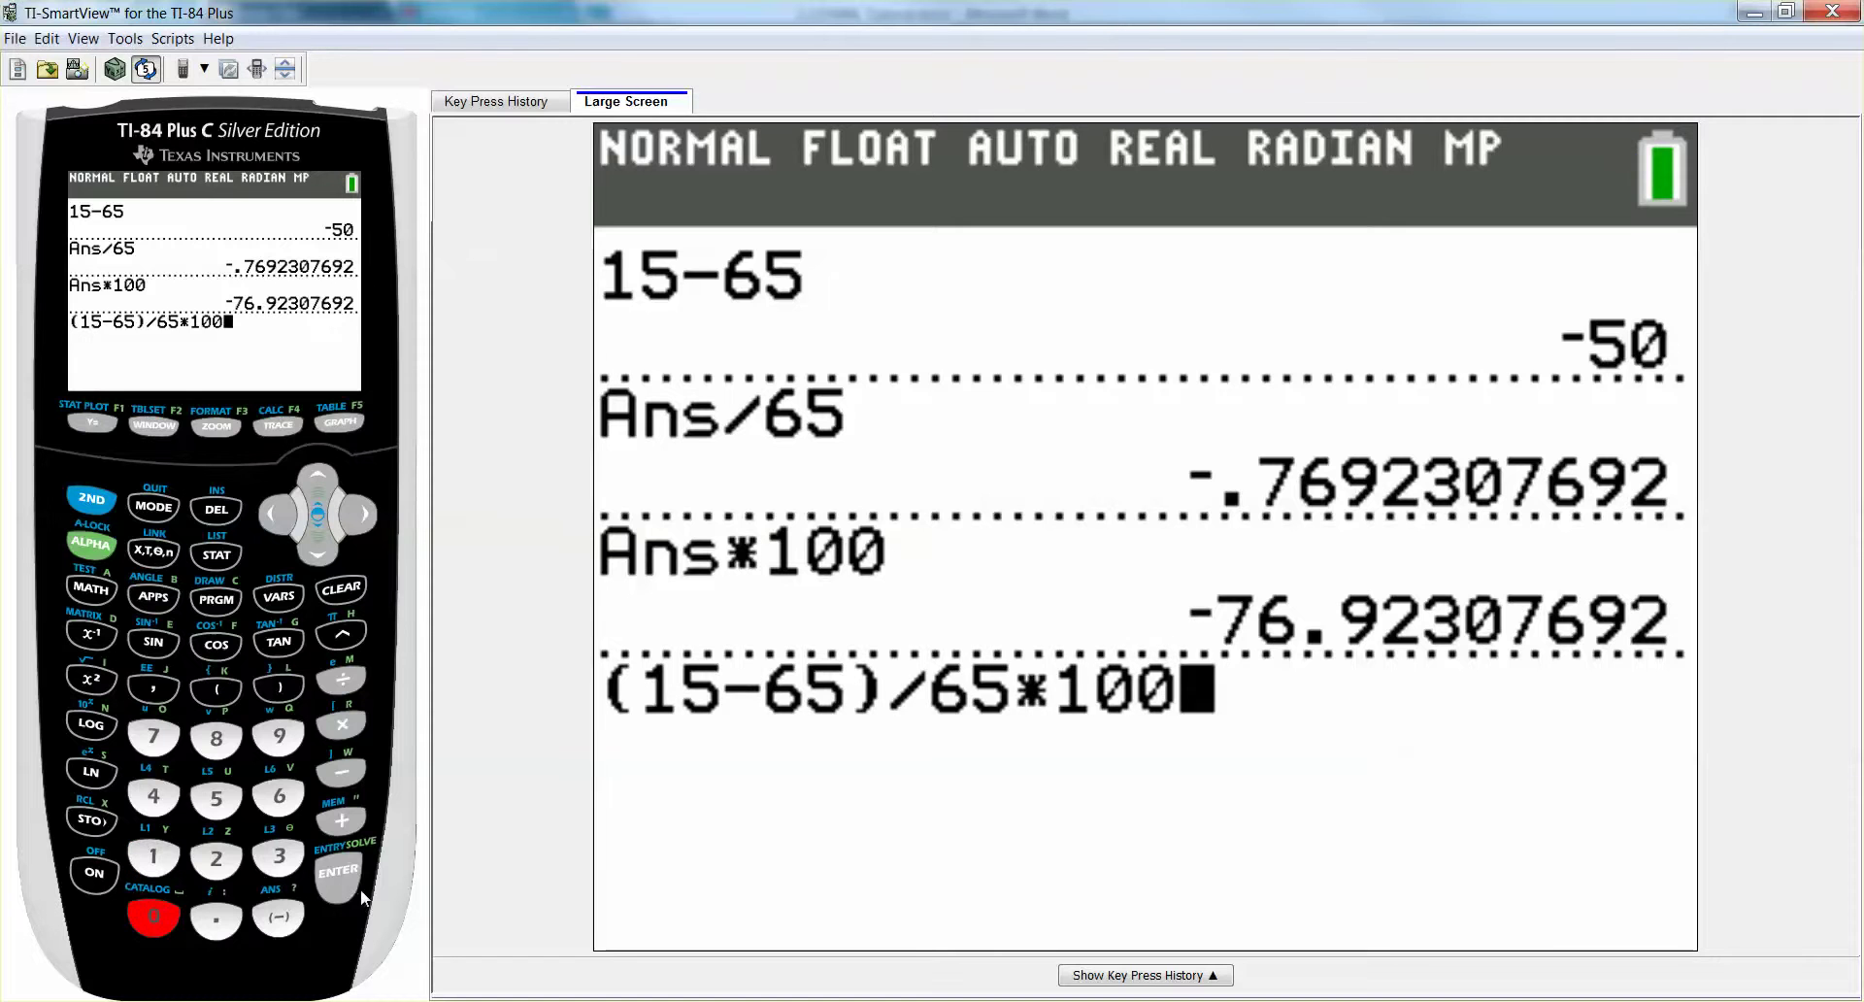
click(338, 879)
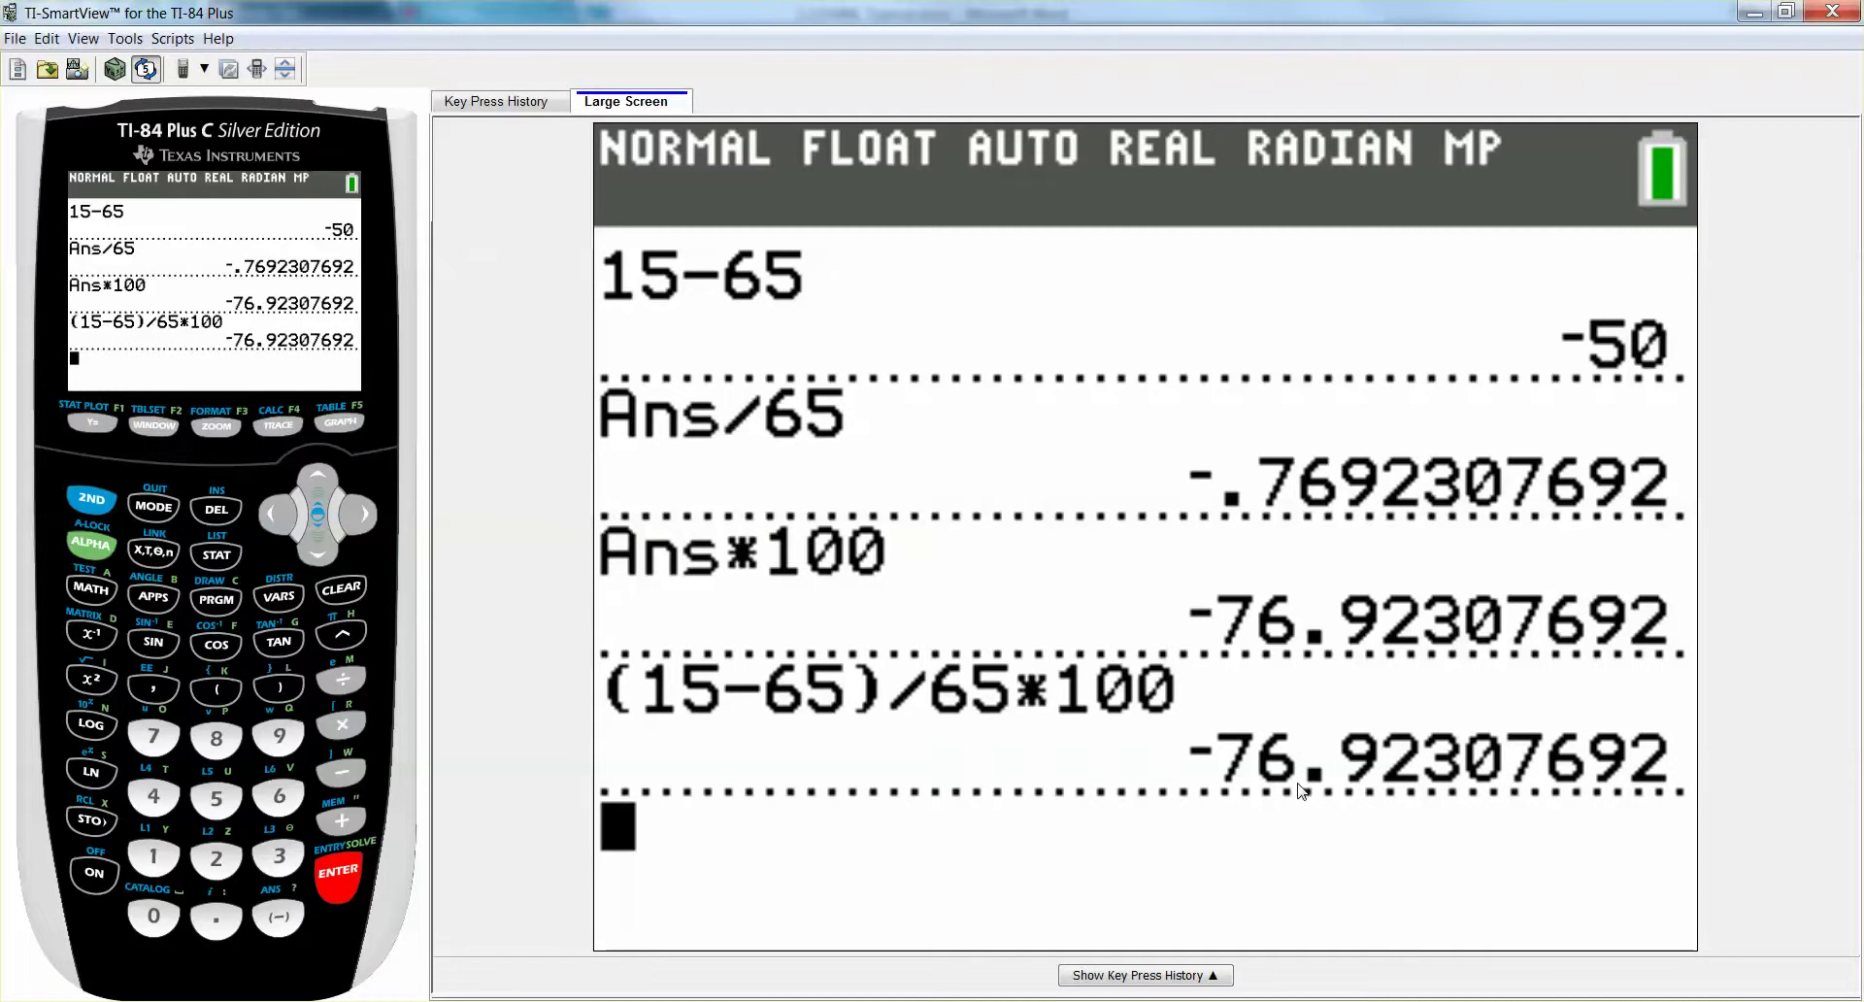
- Insert a stacked fraction on a new calculator line with 15−65 as the numerator and 65 as the denominator
click(93, 548)
click(103, 427)
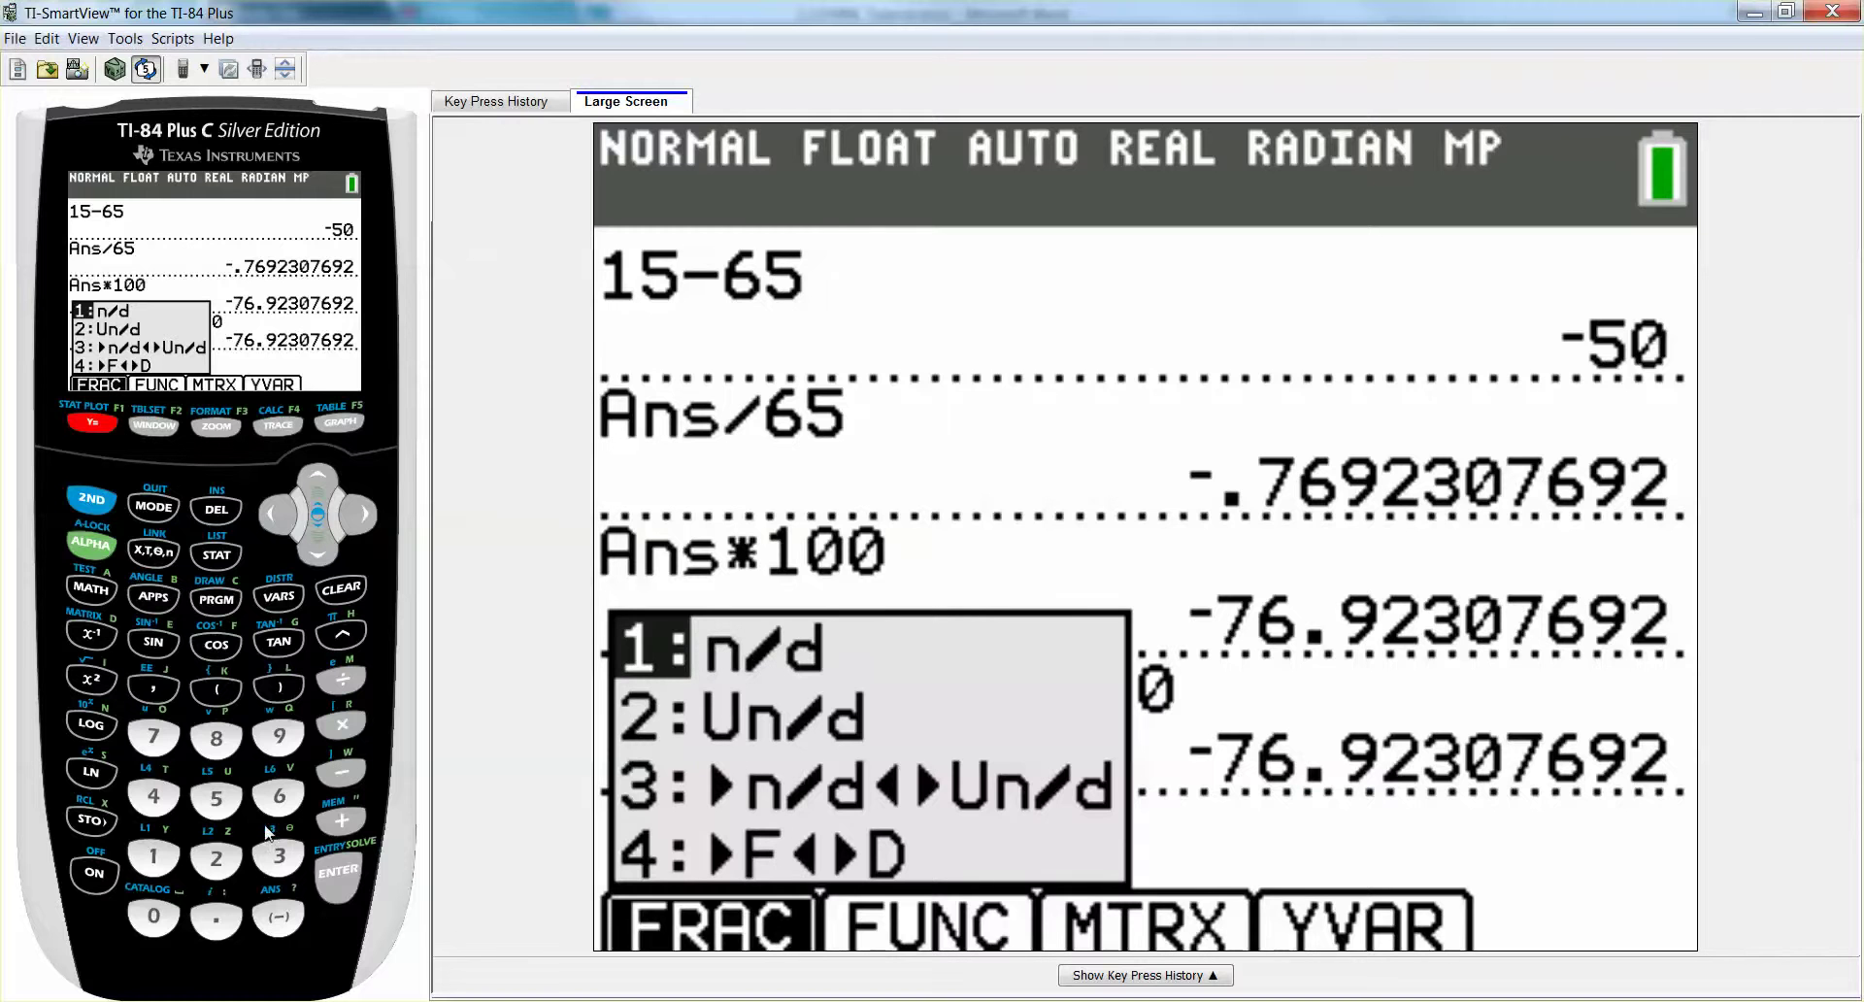
click(155, 860)
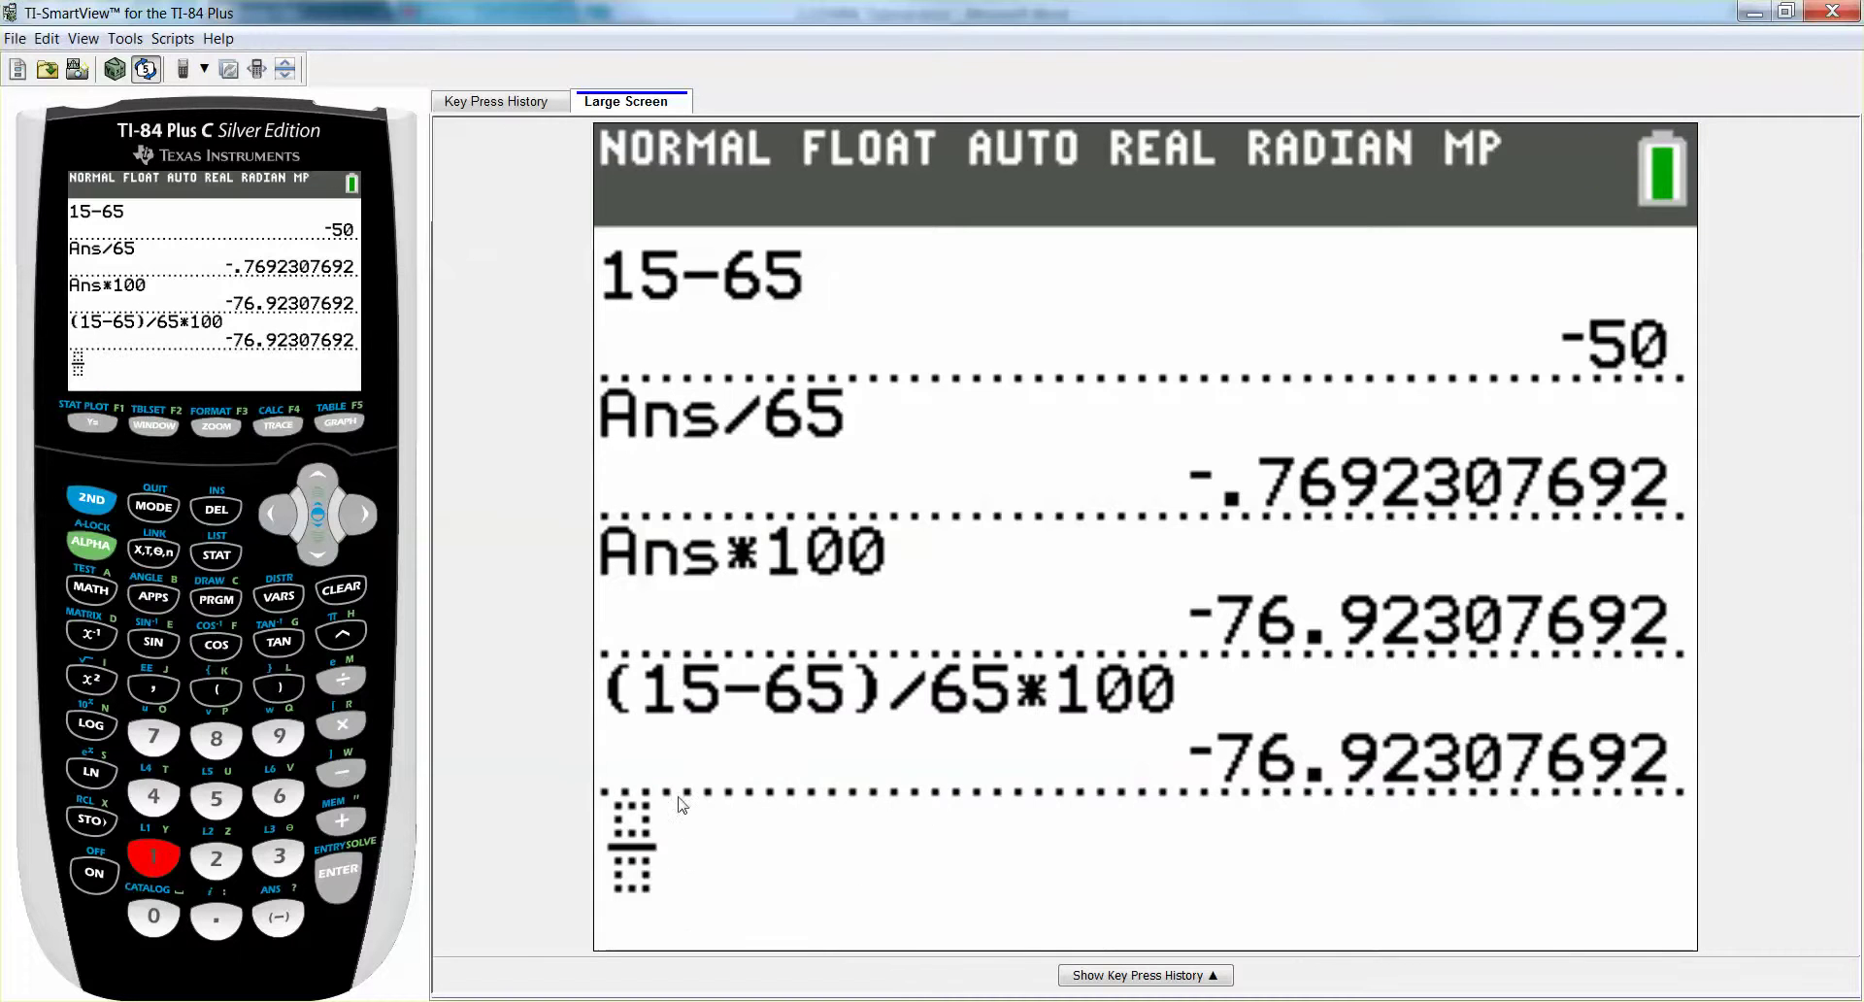
text(15)
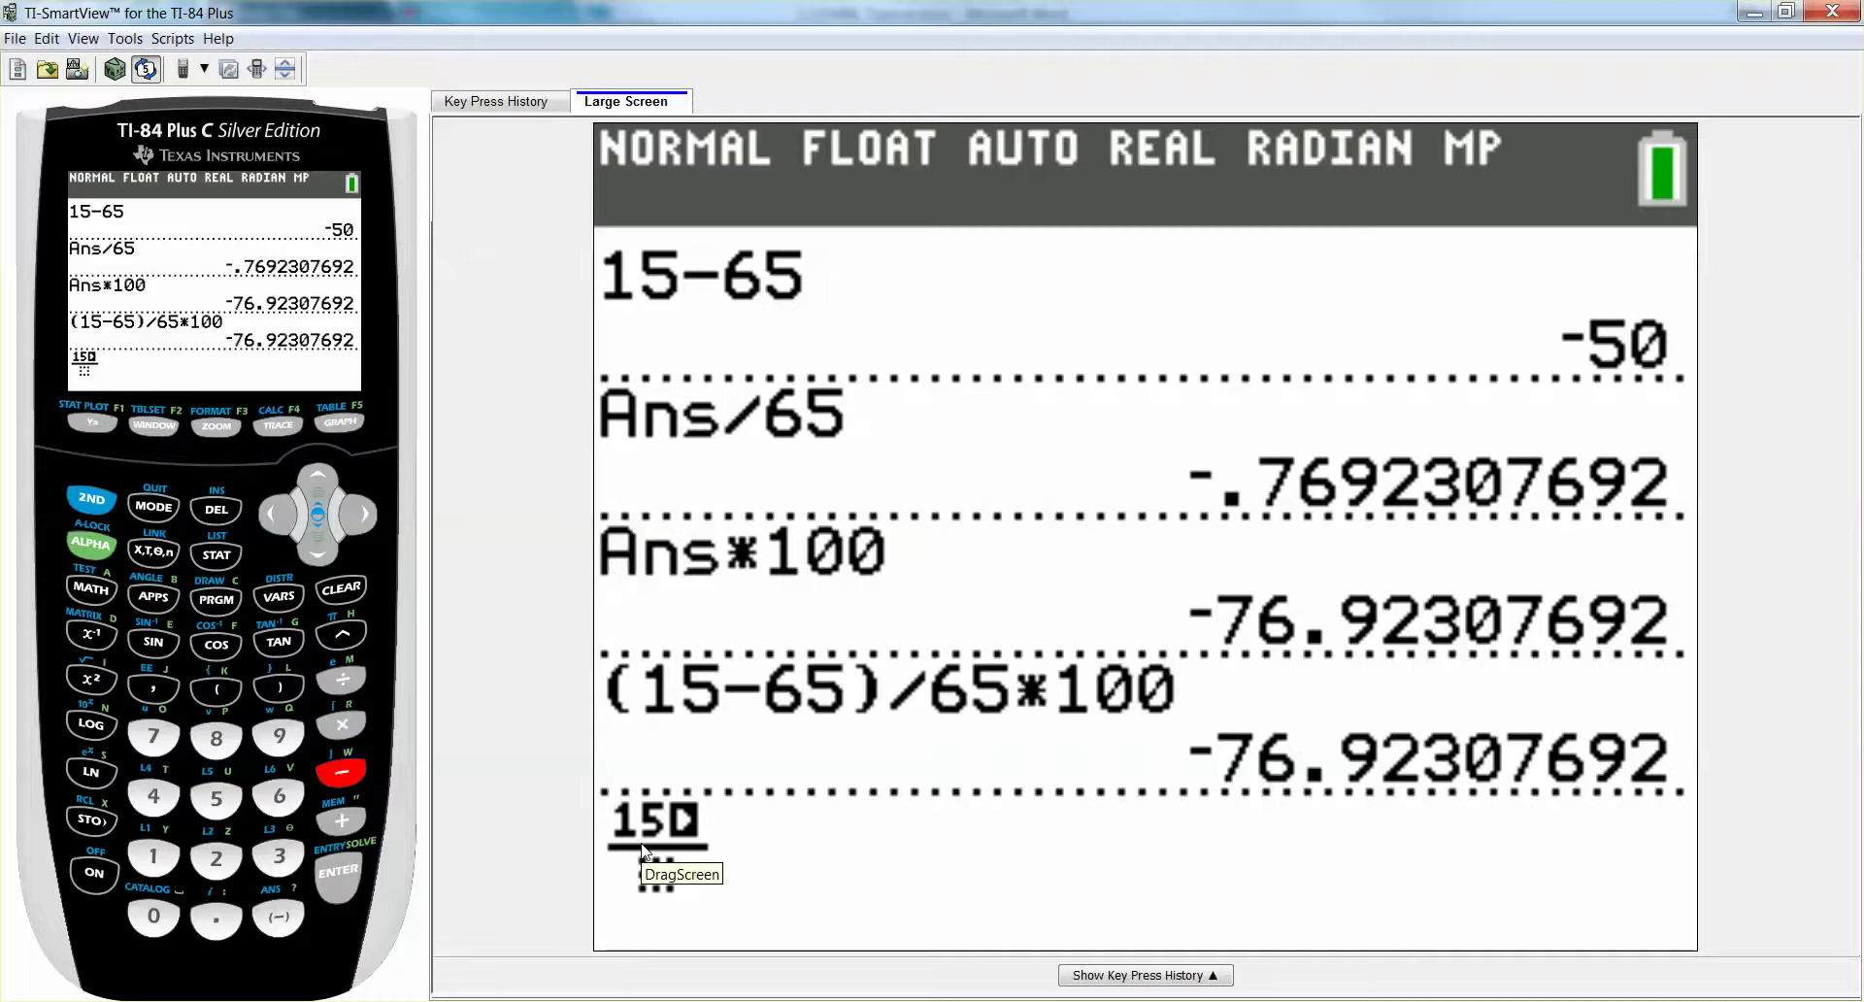
text(-65)
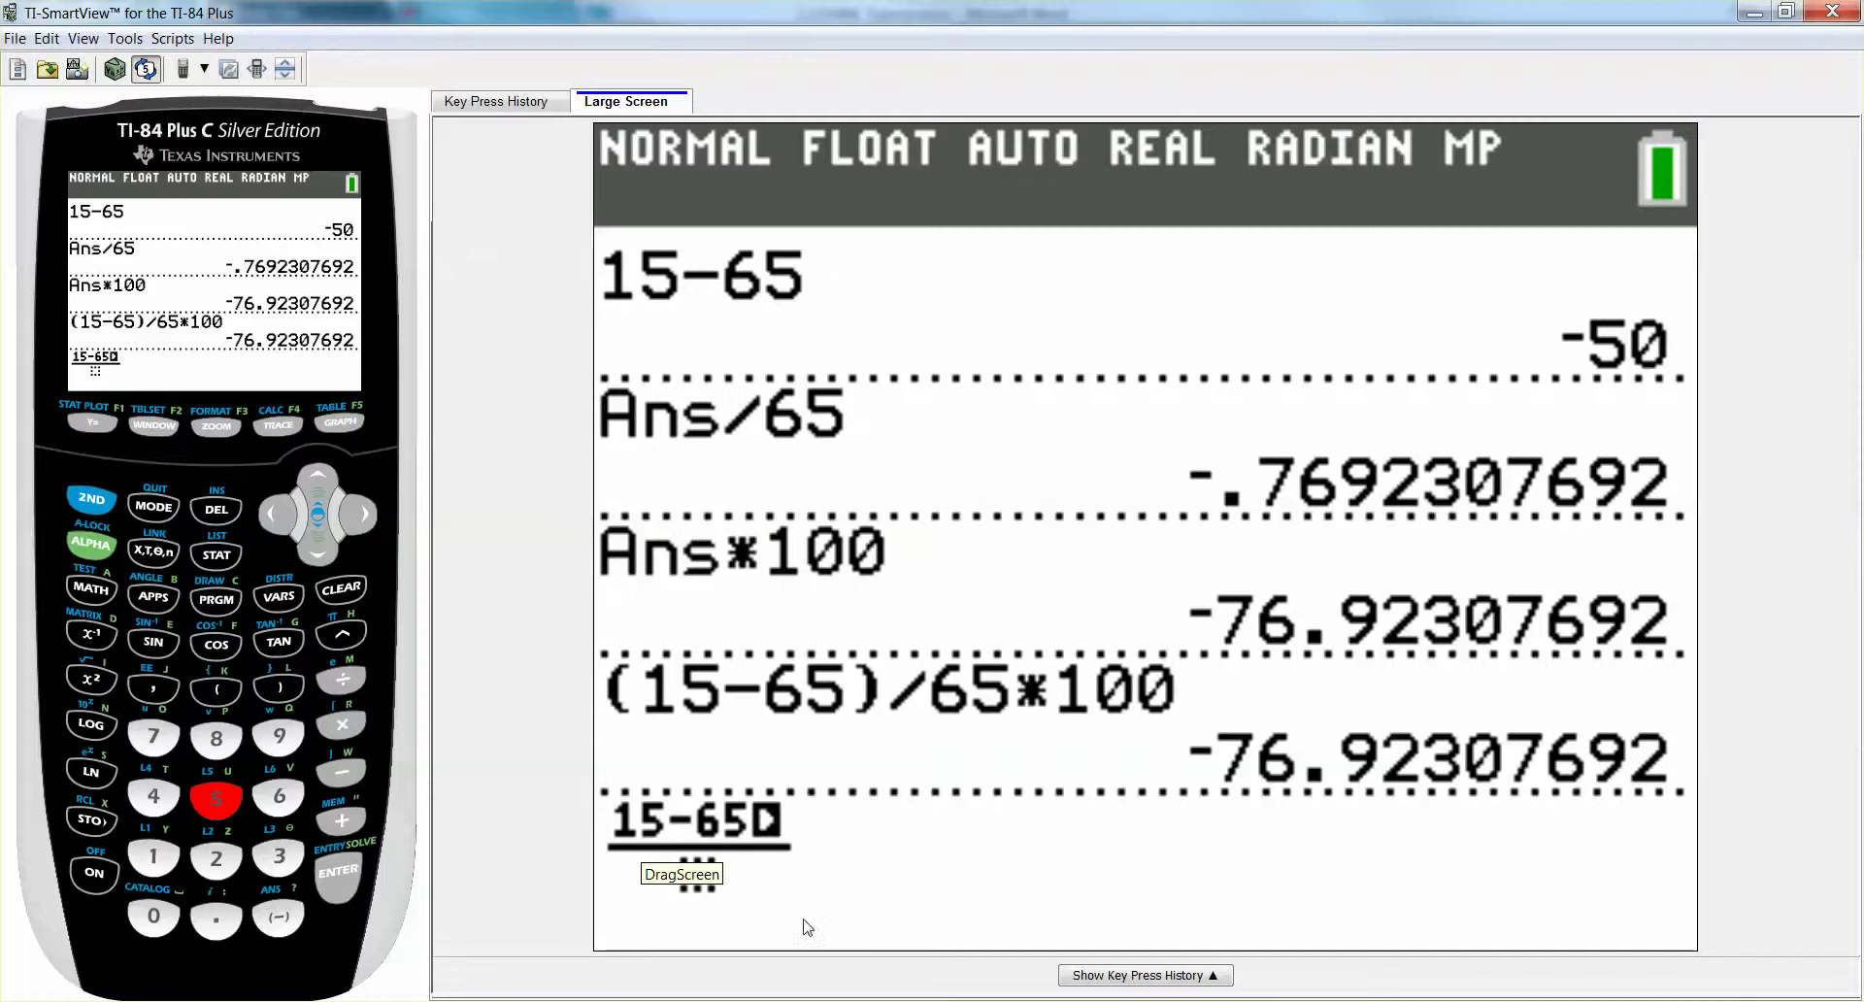
key(Down)
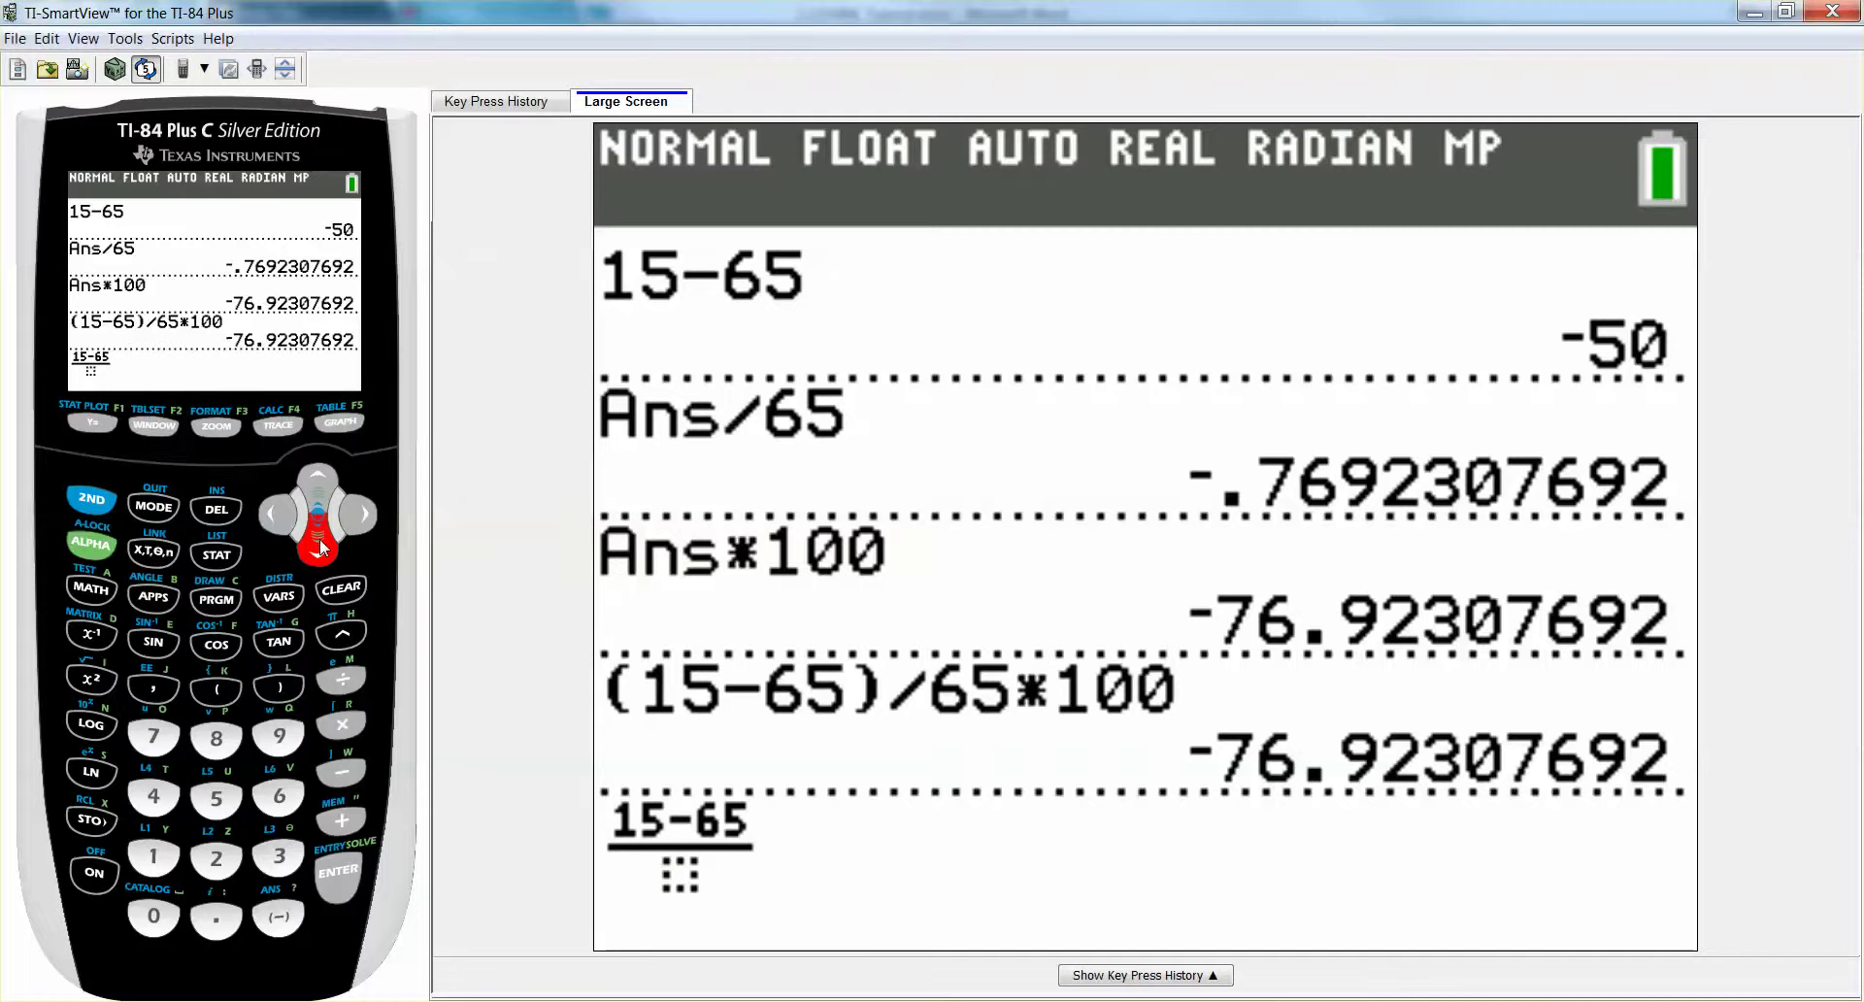
text(65)
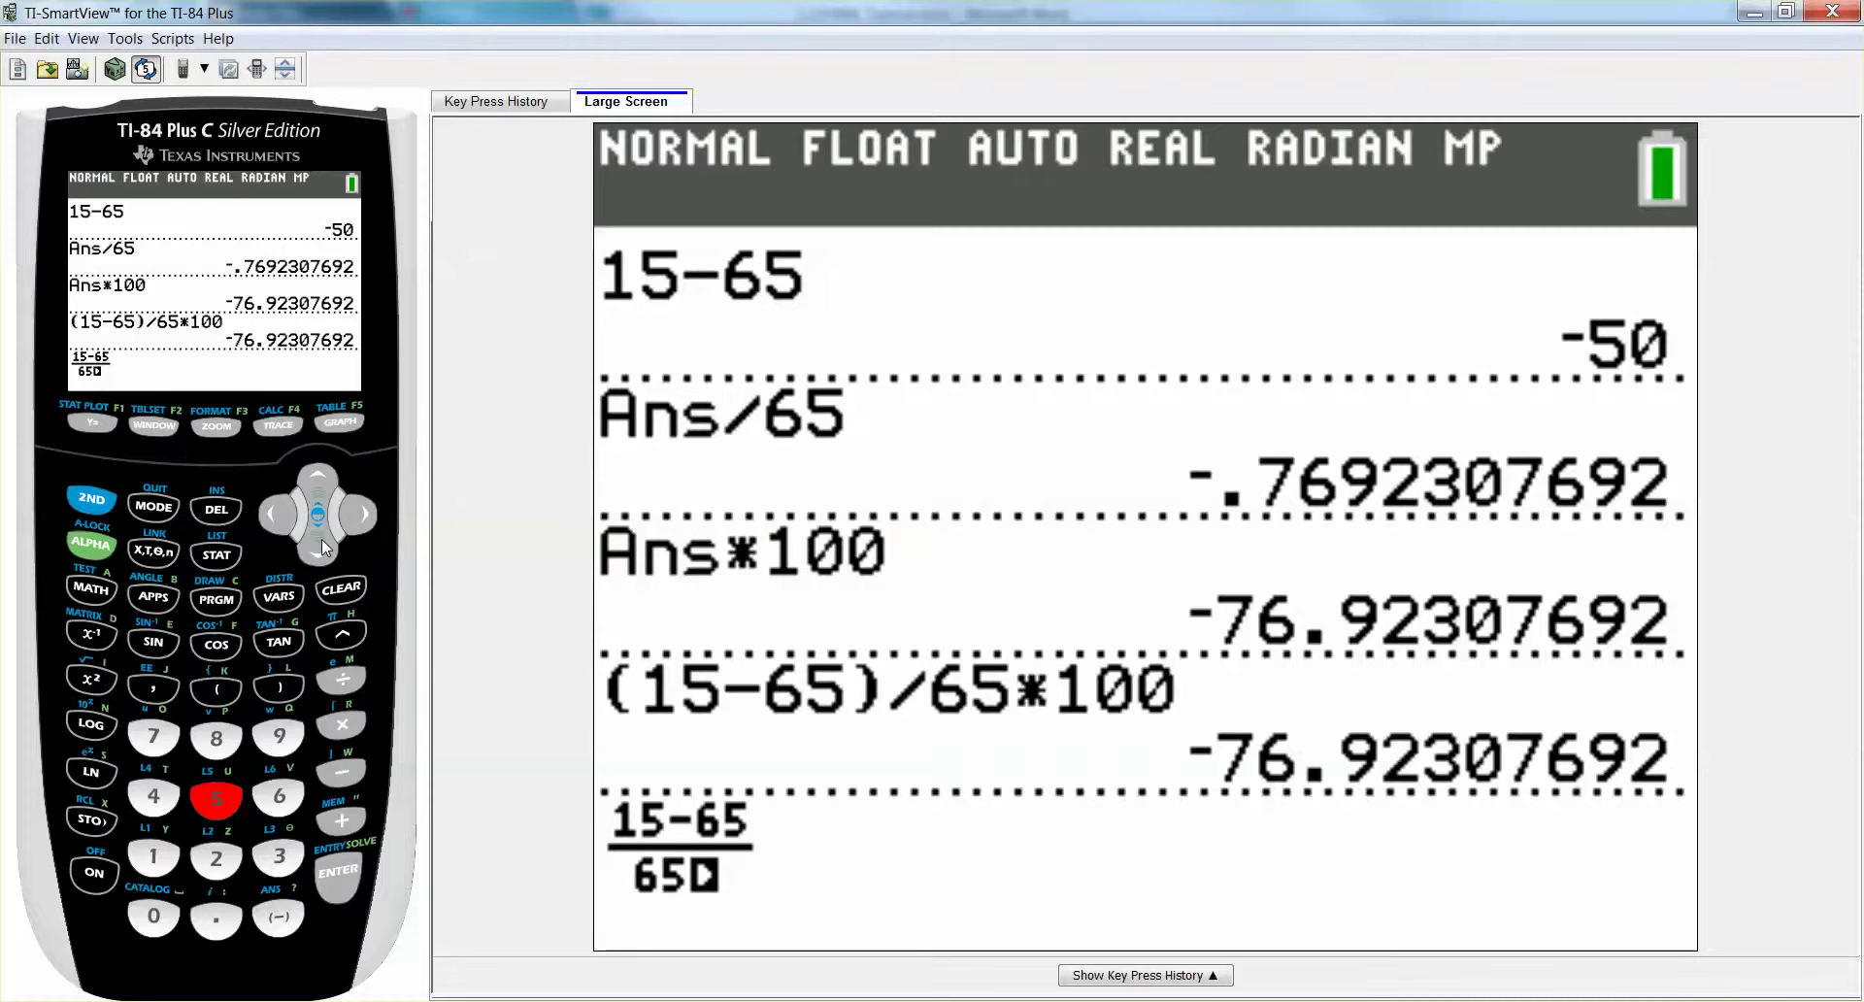
- Multiply the stacked fraction by 100 and evaluate the expression
key(Right)
text(*)
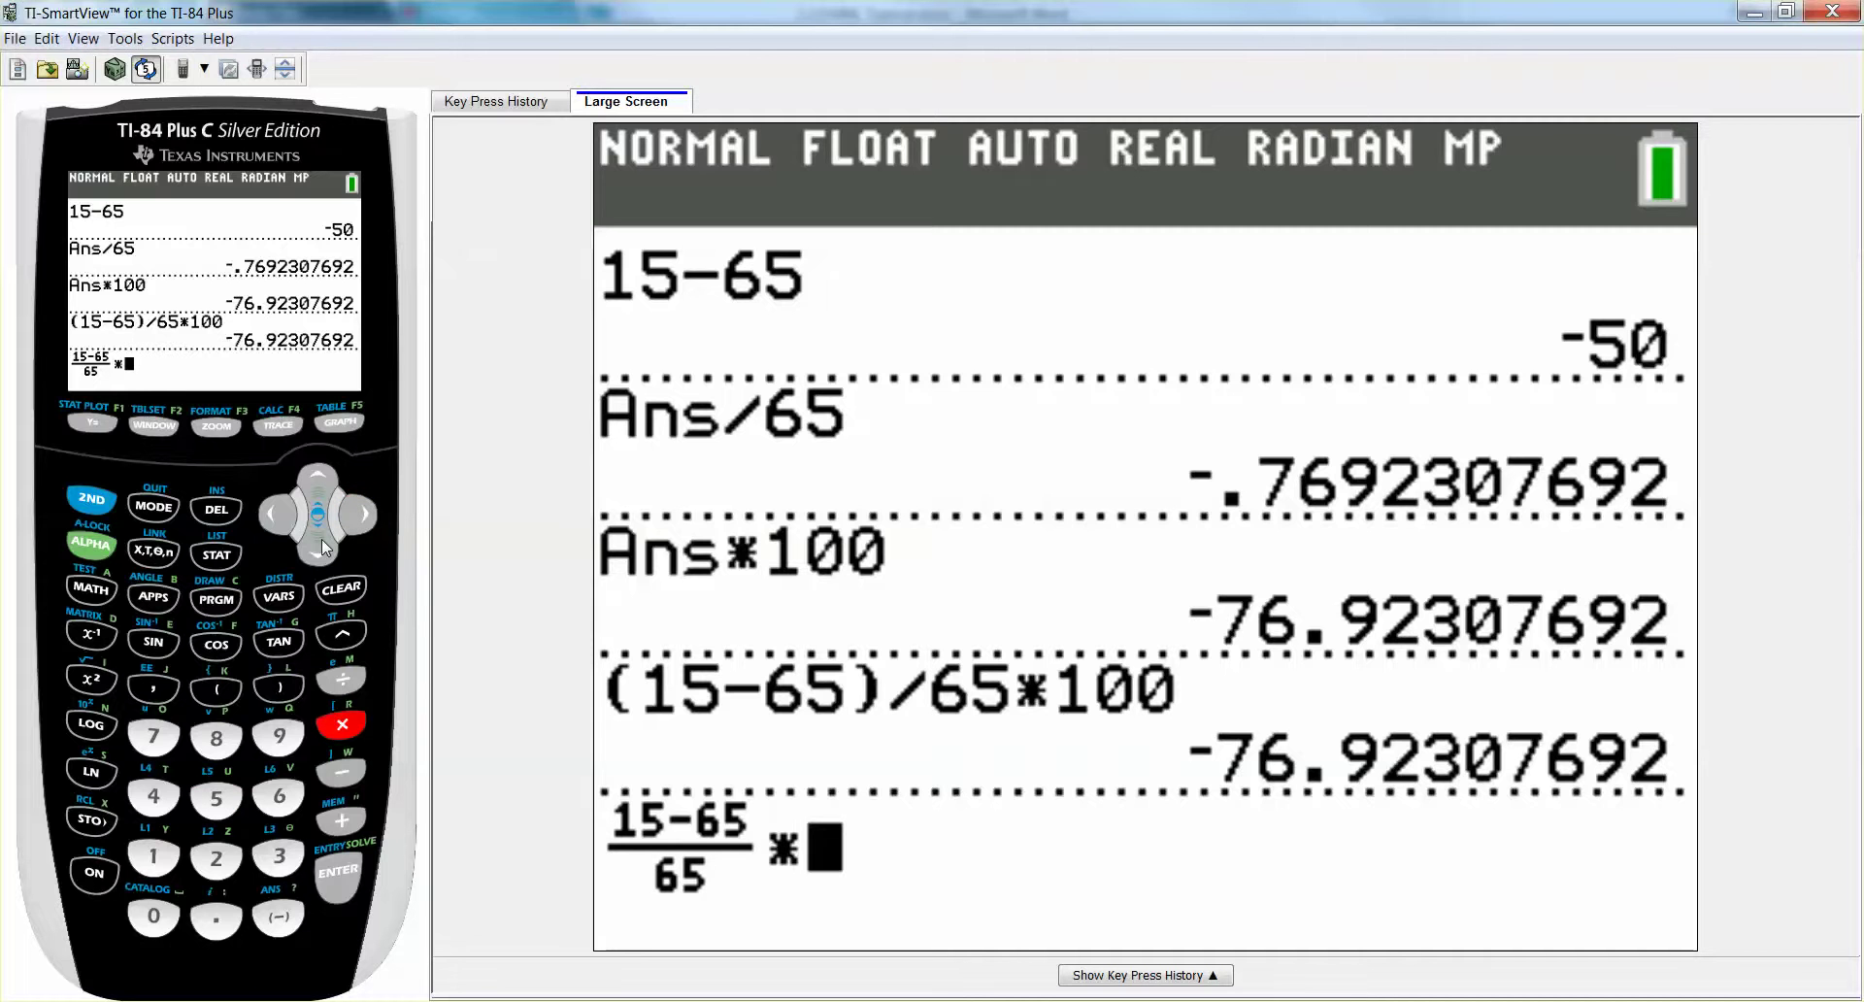
text(100)
key(Return)
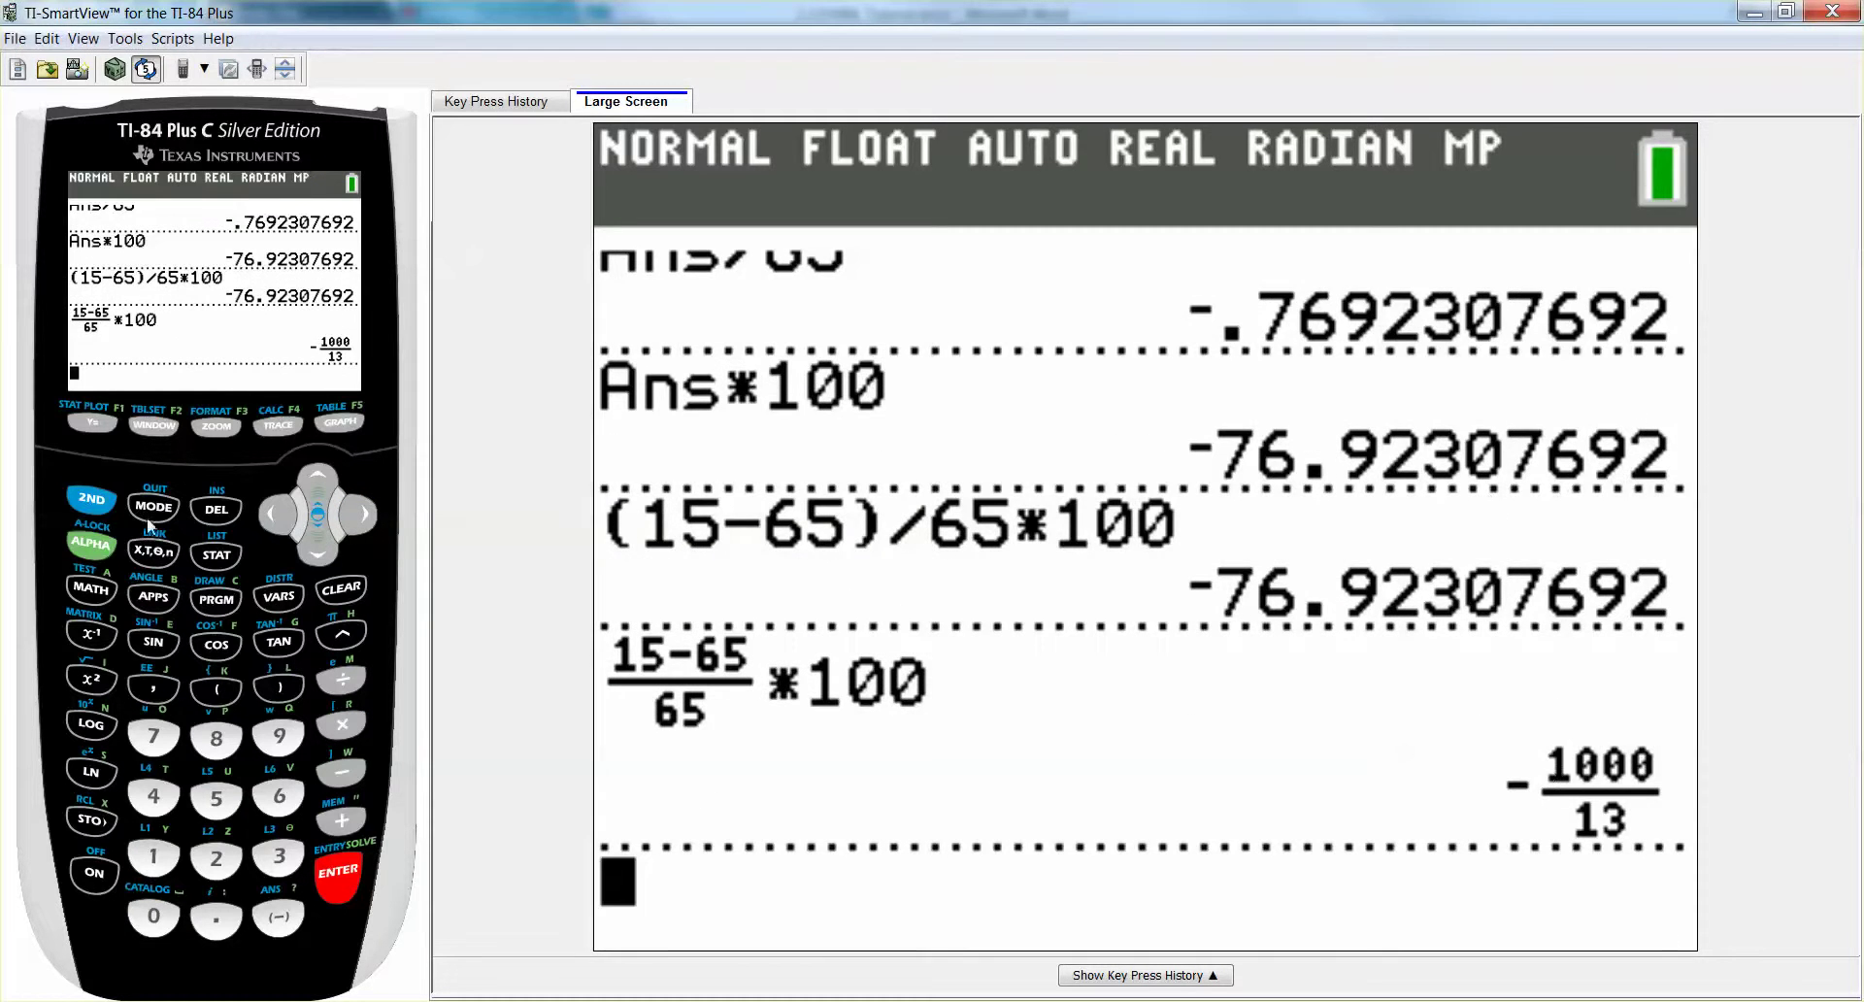
- Convert the fractional answer to a decimal with the Dec conversion
click(100, 594)
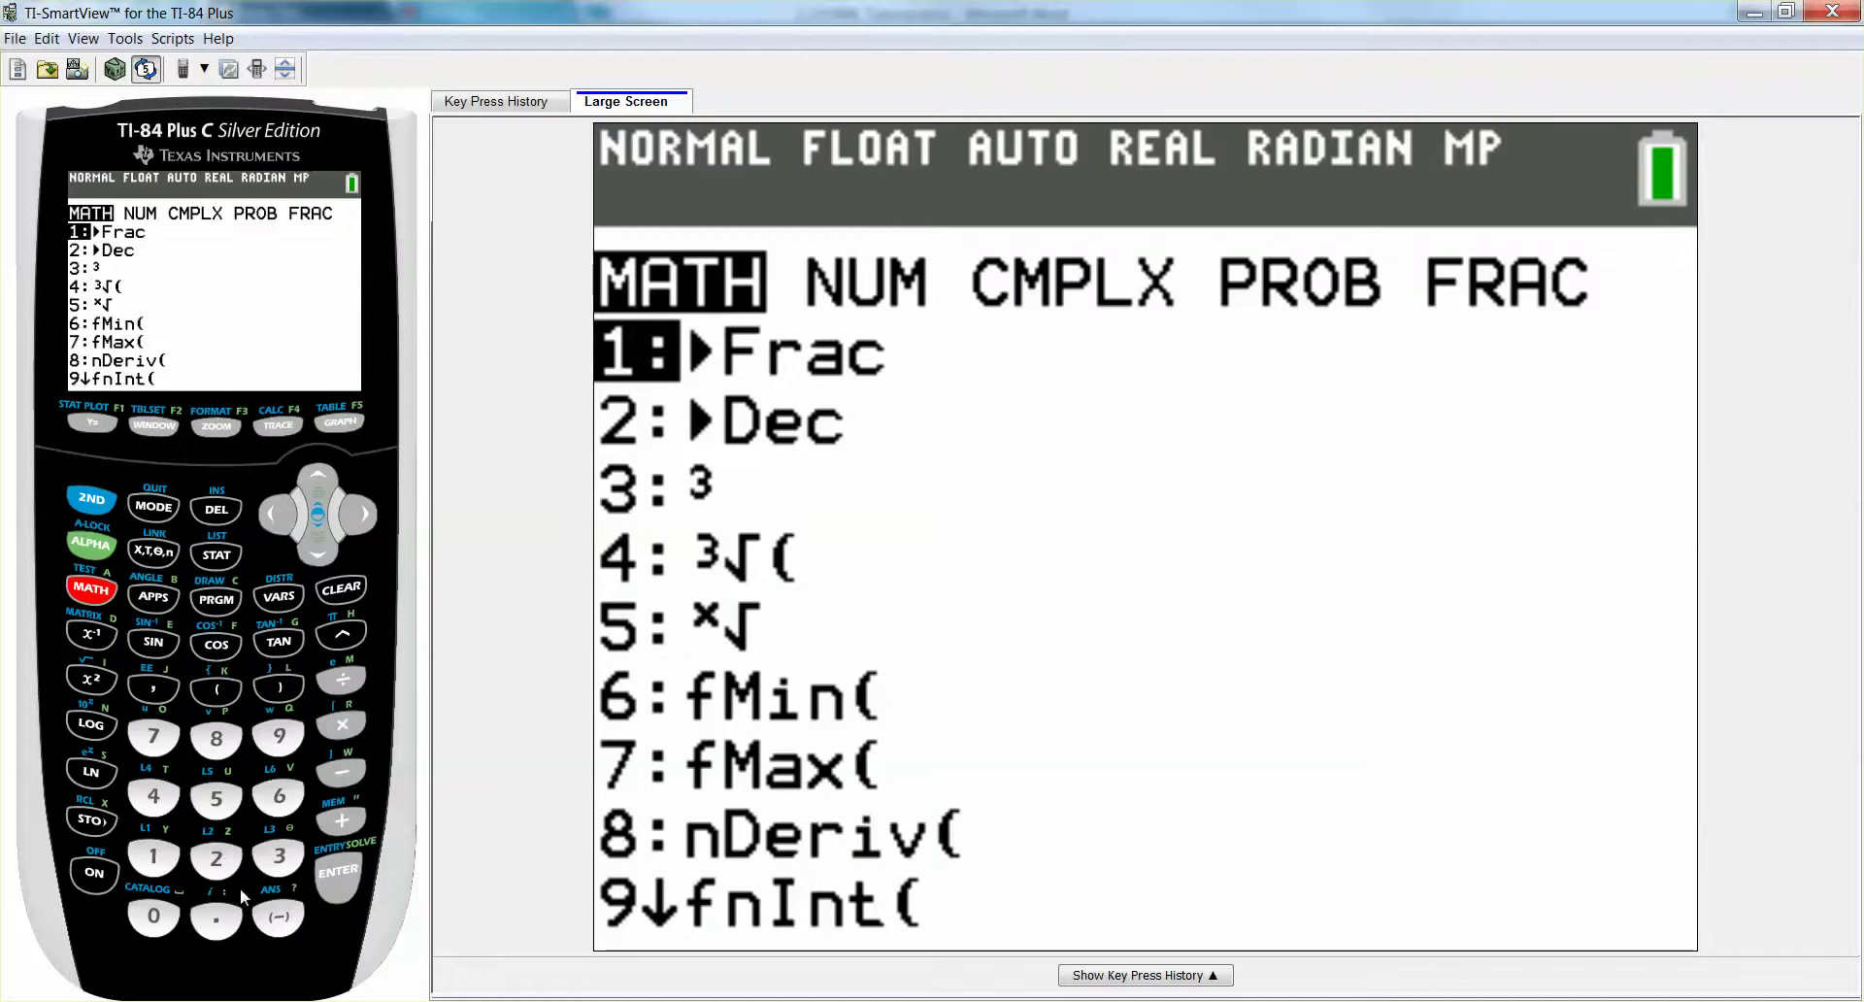
click(231, 864)
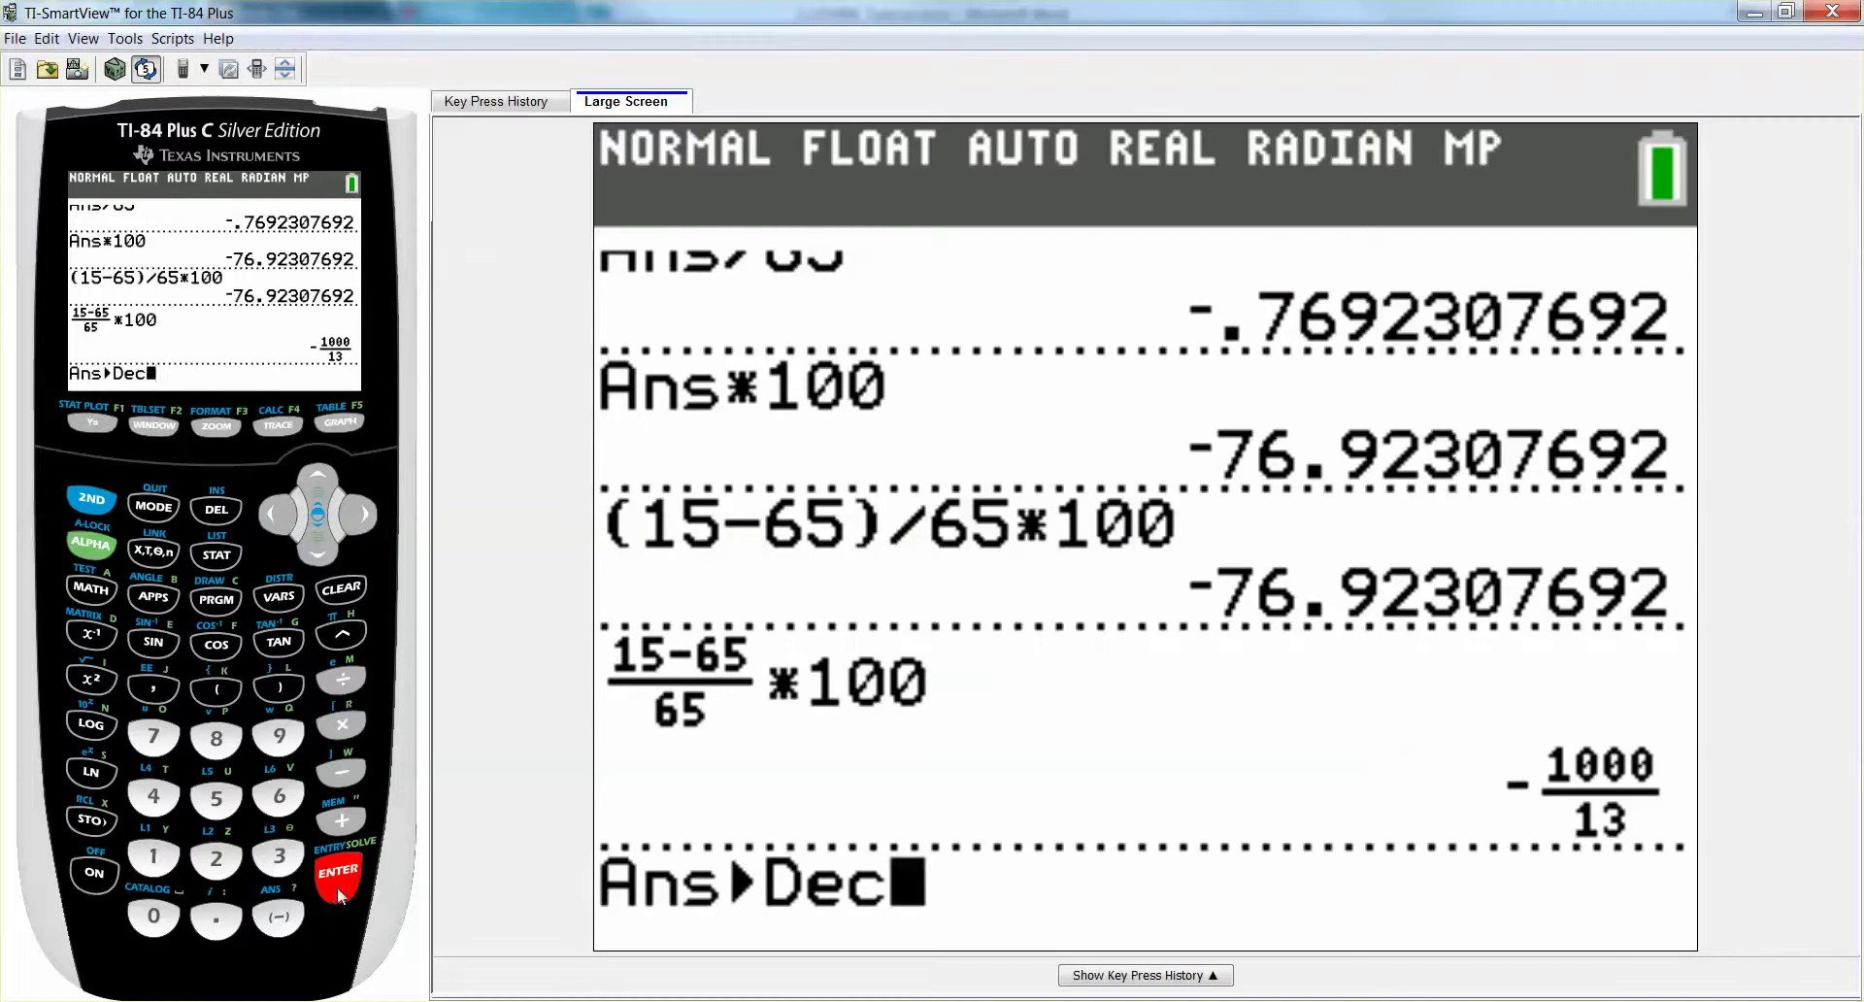
click(336, 887)
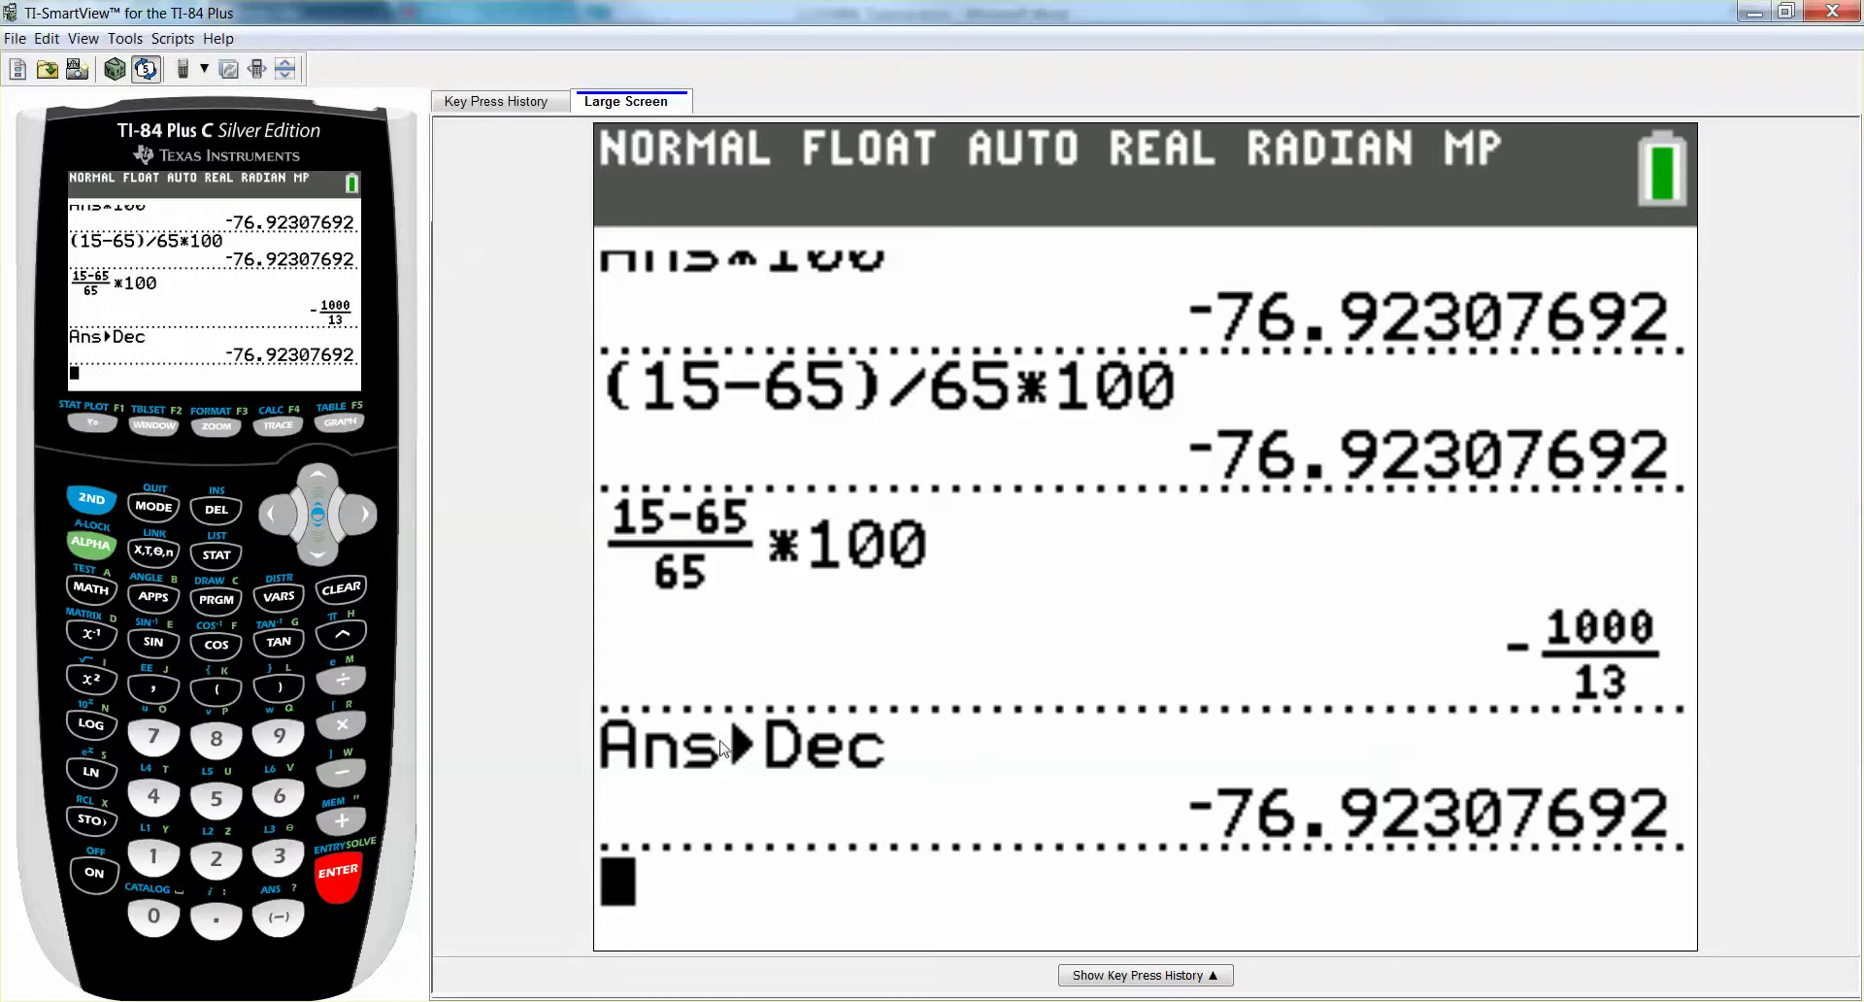
- Examine the calculator's mode settings, including the answer format, and return to the home screen
click(154, 506)
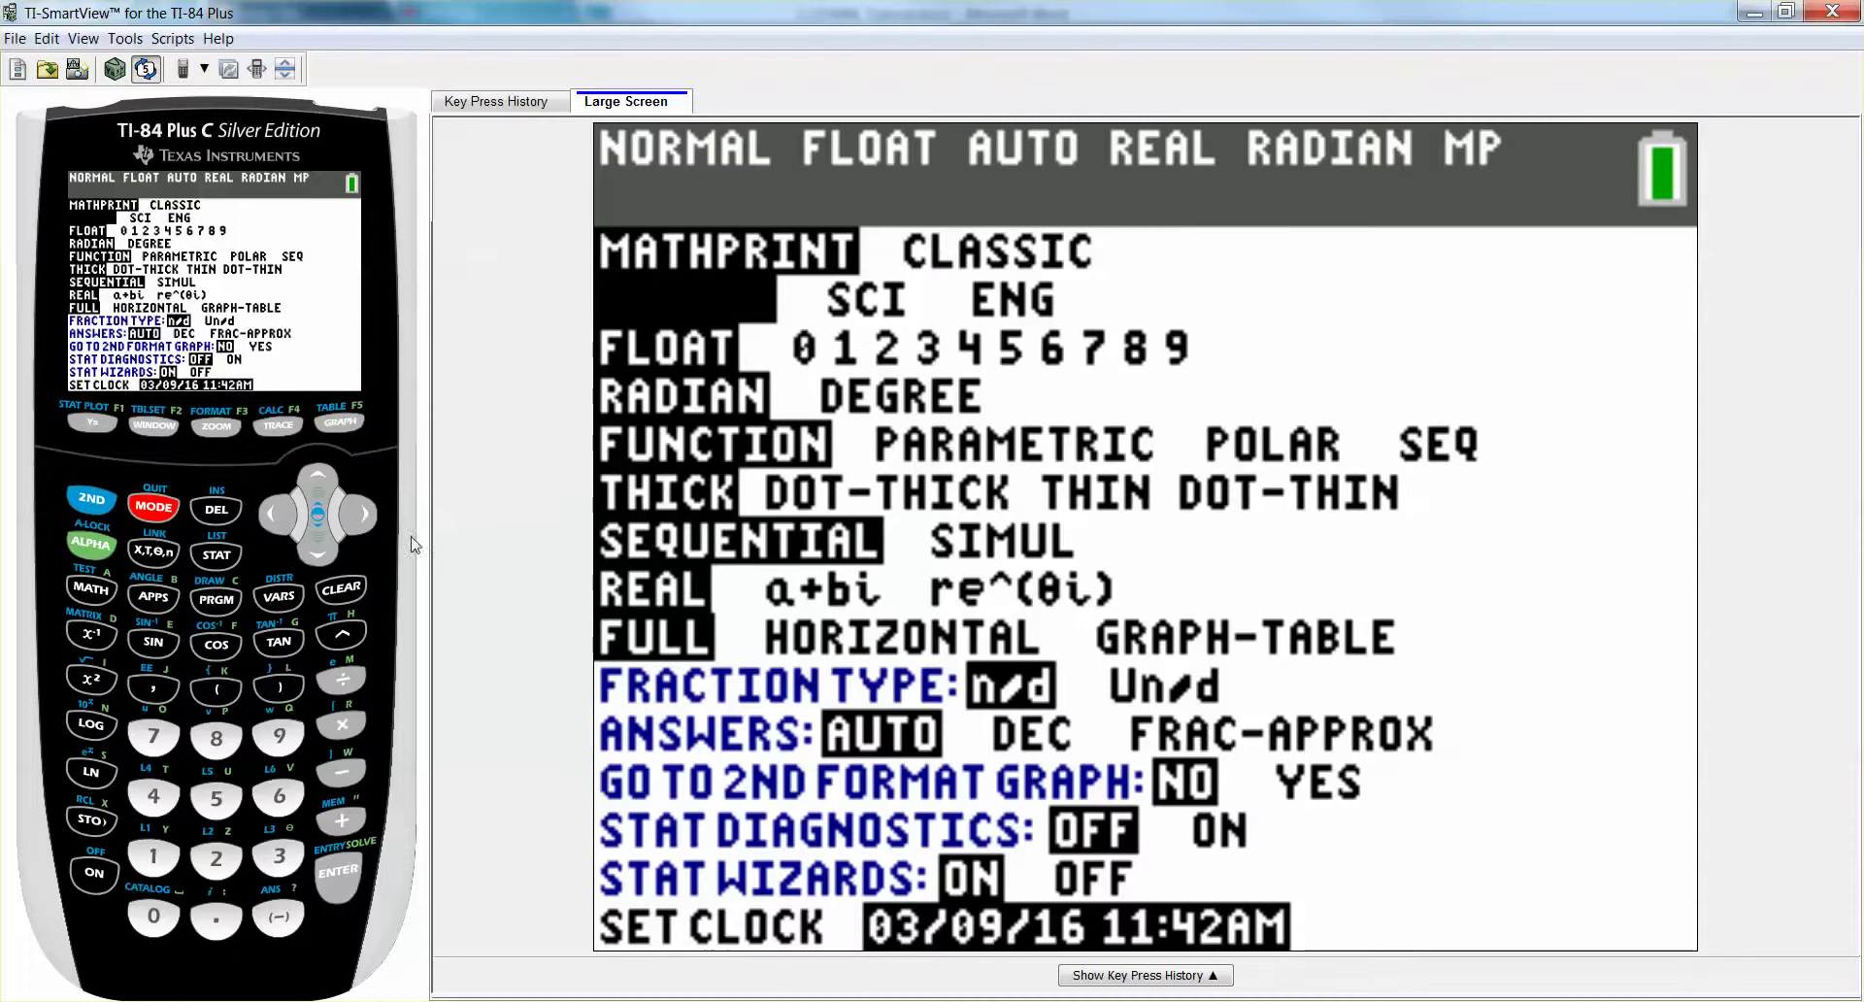
click(89, 504)
click(138, 511)
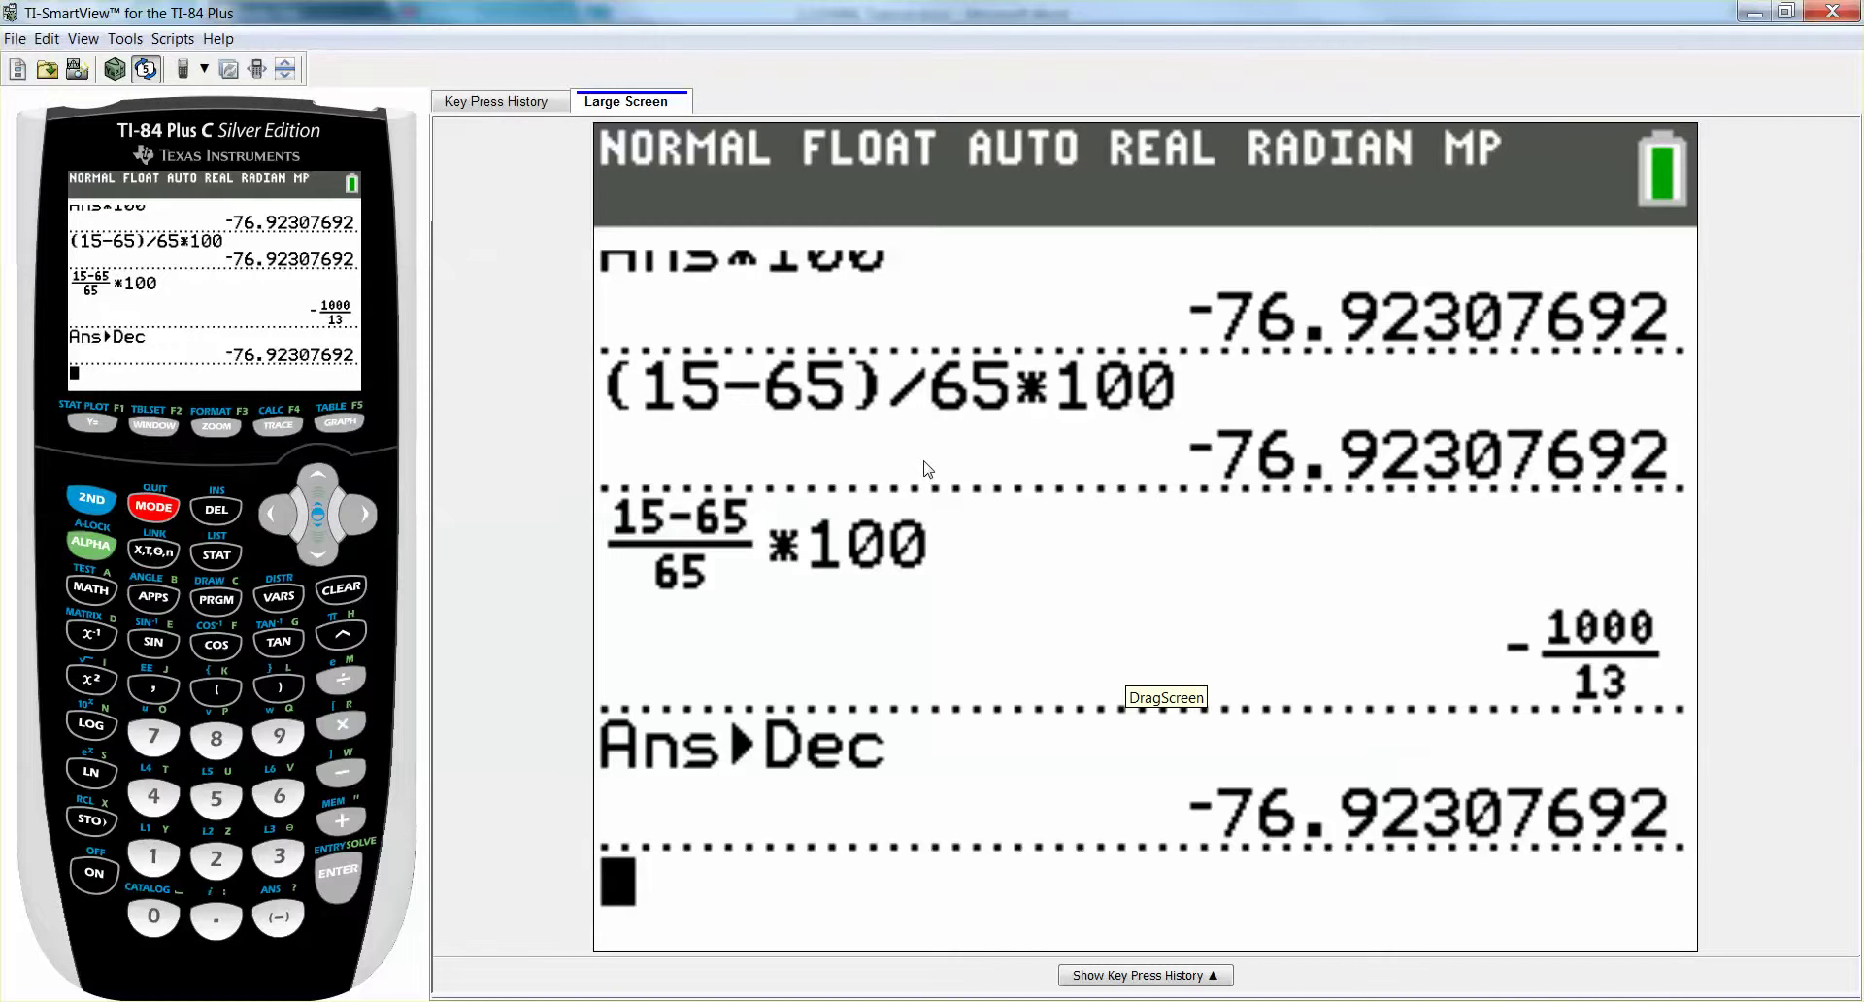
- Switch to the 2.3.9 MML Tutorial Word document and add "Percent Decrease 76.9%" after the question (d) equation
mouse_move(580, 947)
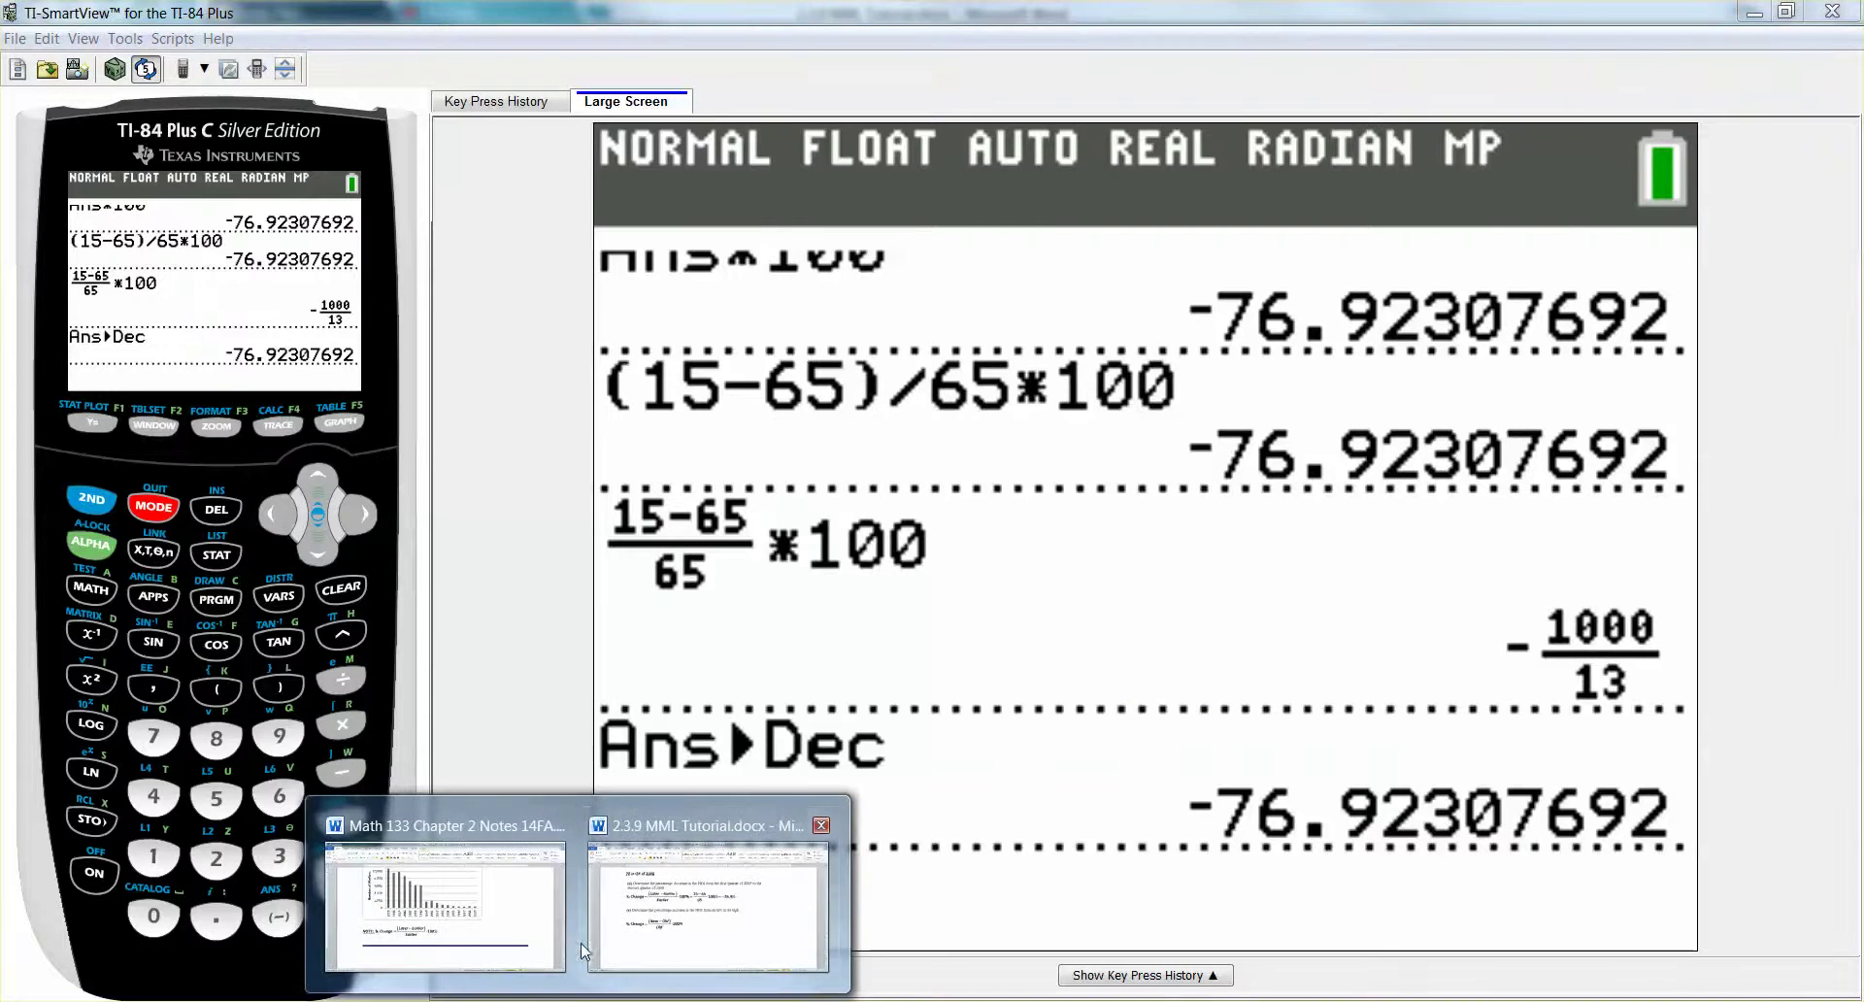
click(640, 918)
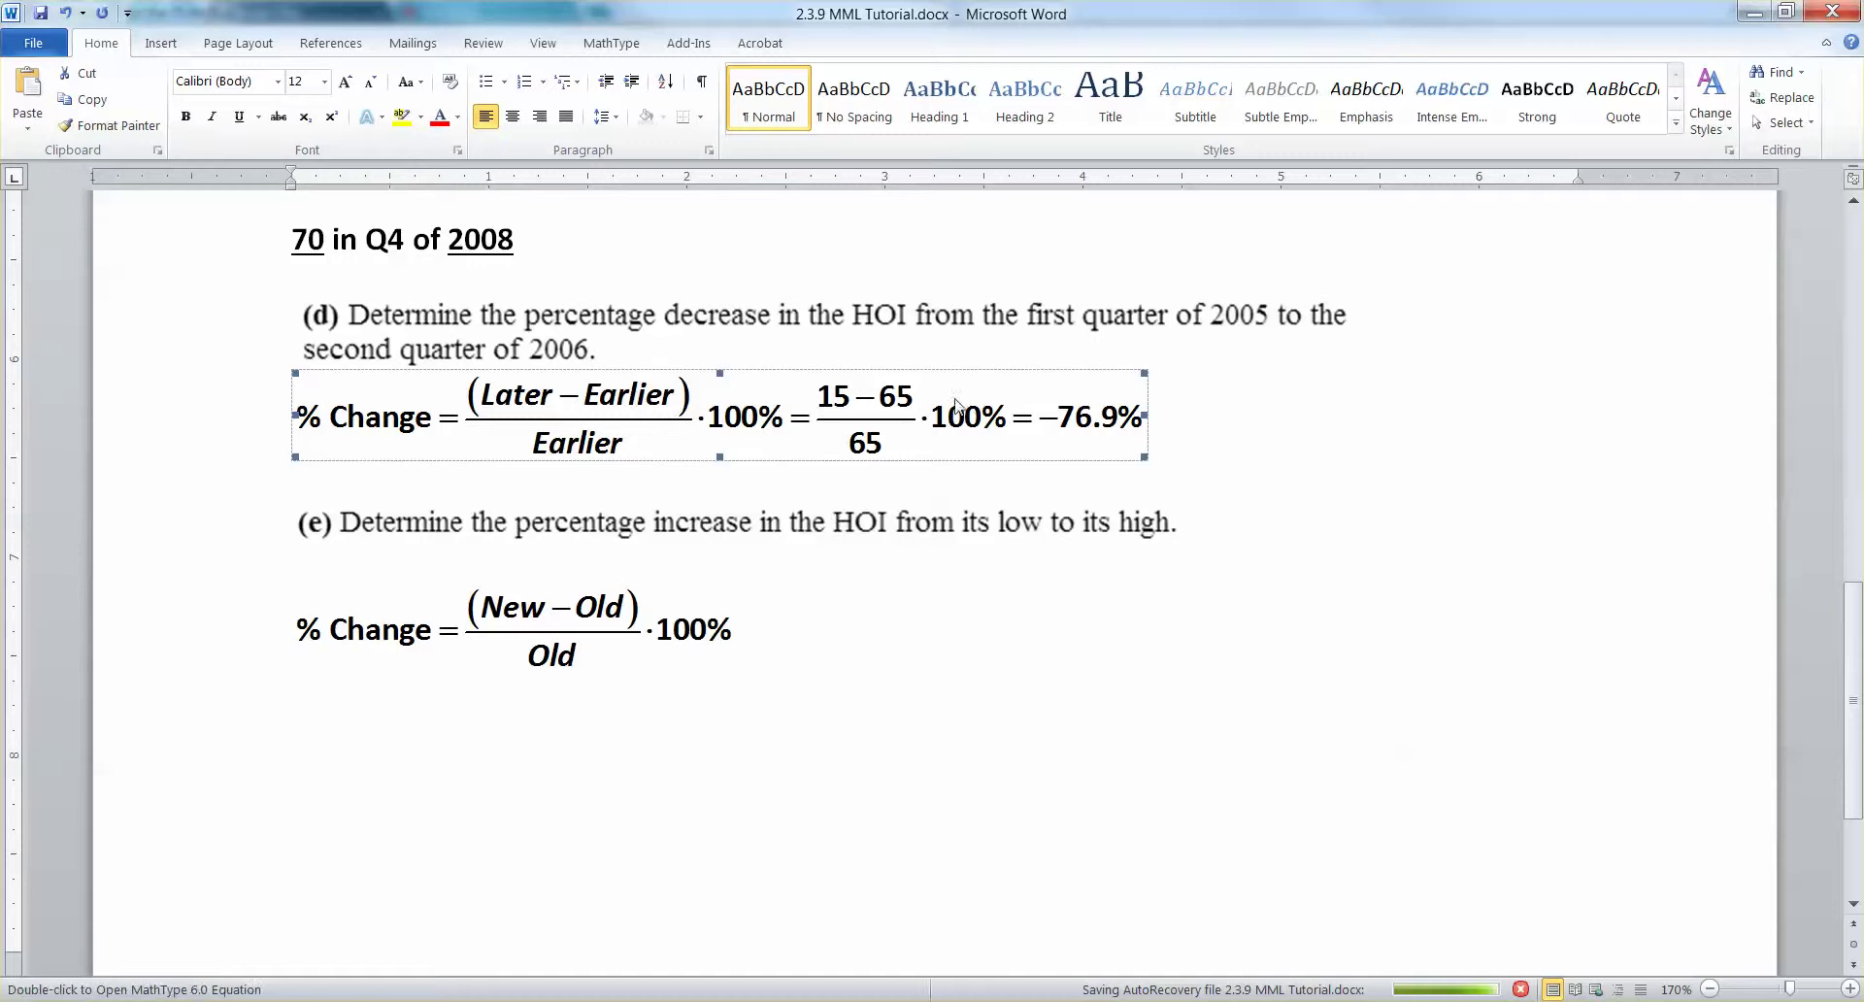
click(1216, 435)
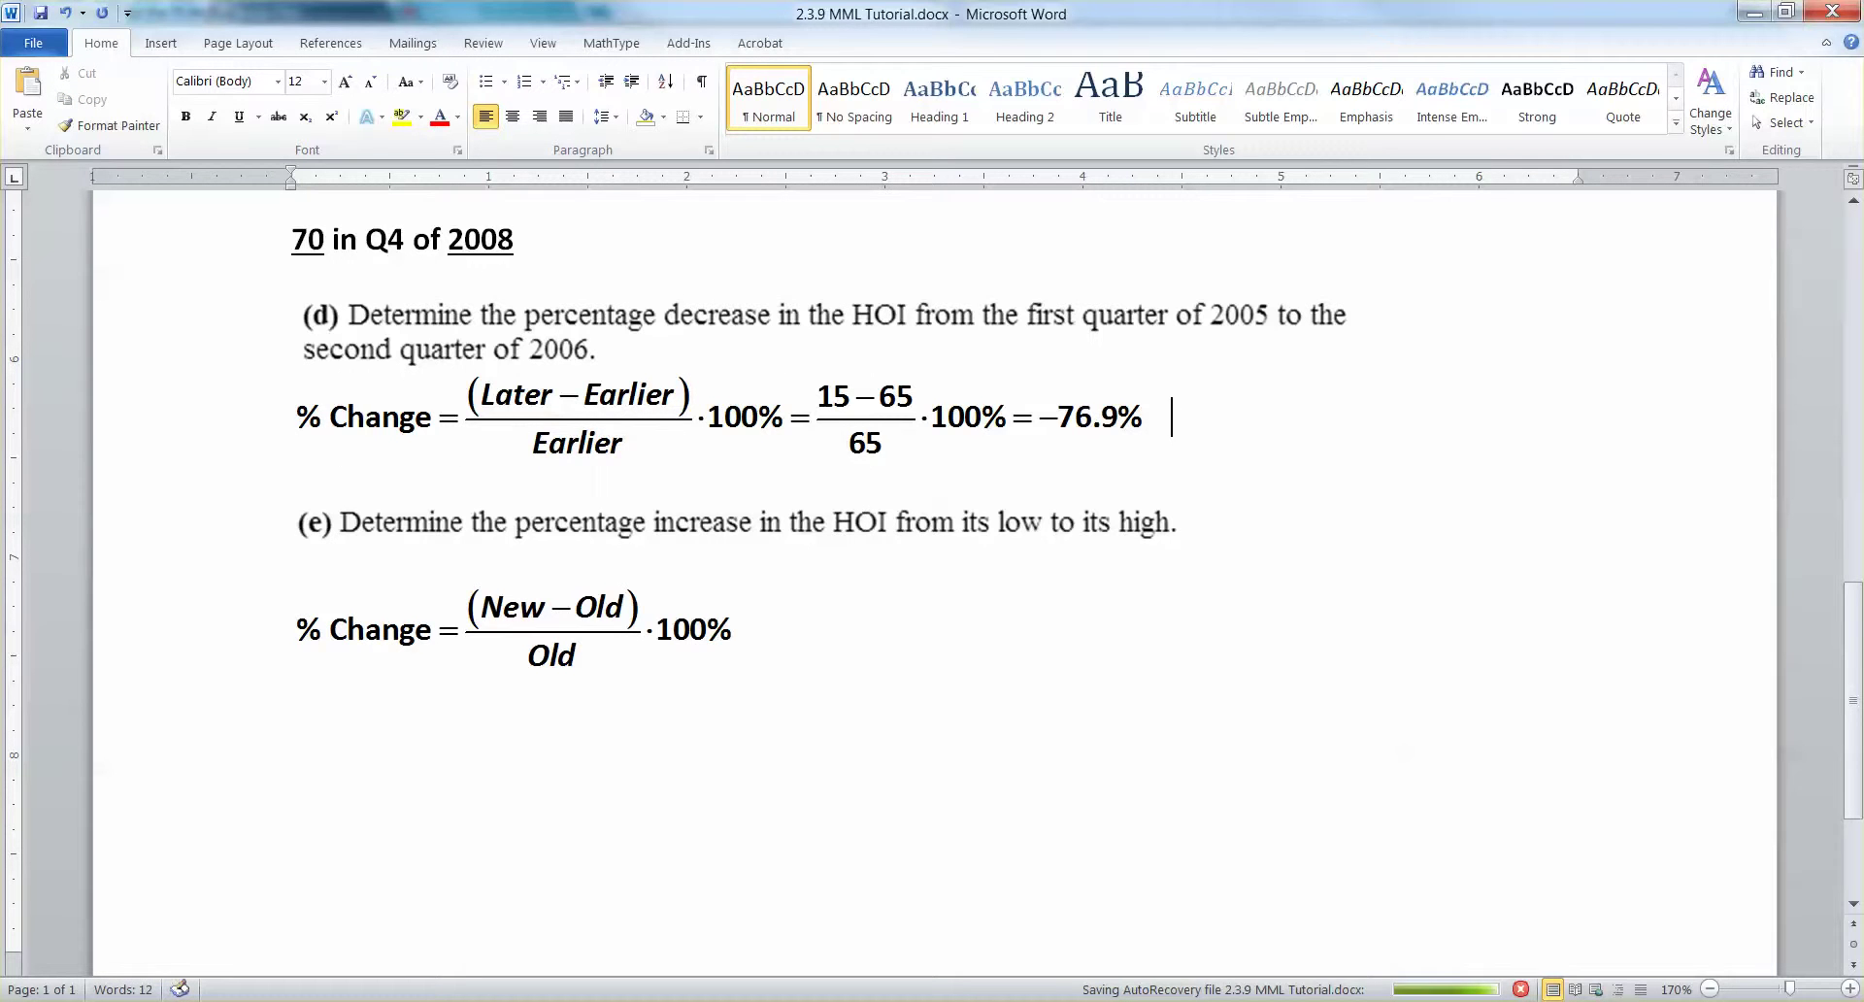
text(Percent Decrease 76.9%)
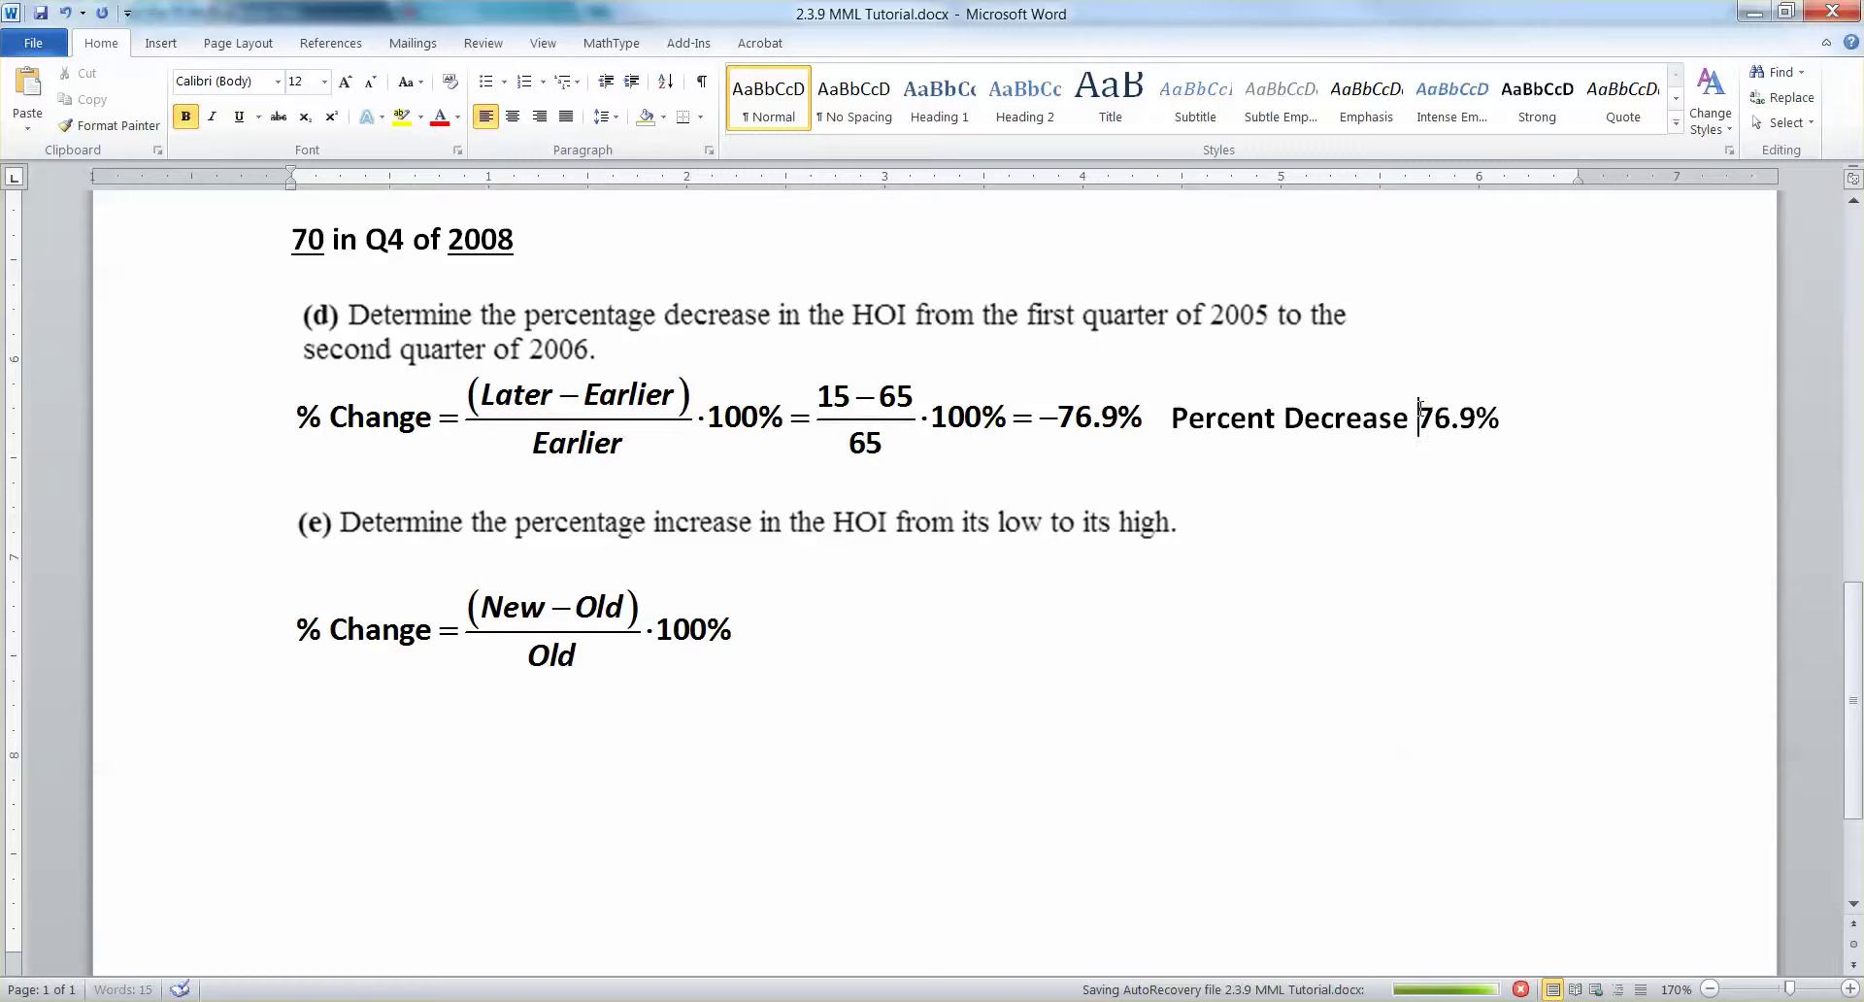
- Underline 76.9% and italicize Decrease in the question (d) answer text
drag(1419, 408, 1551, 408)
key(ctrl+u)
key(Right)
double_click(1299, 416)
key(ctrl+i)
click(1291, 528)
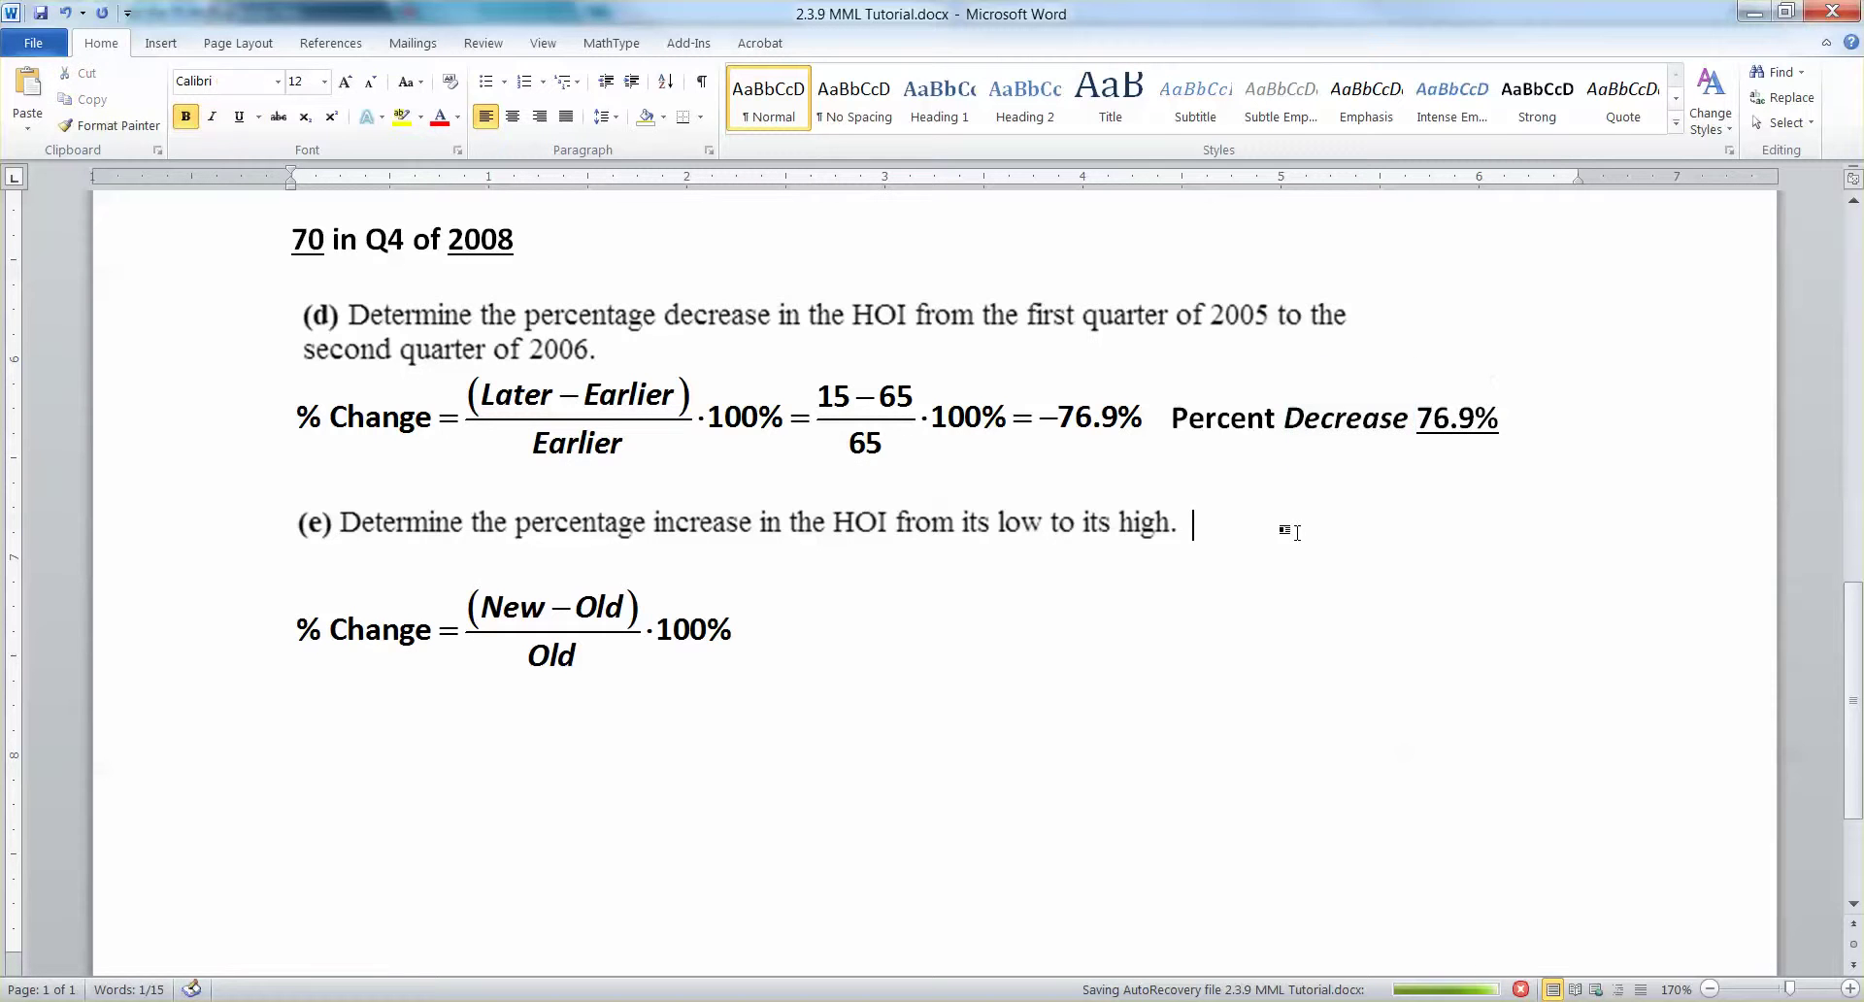
- Highlight Decrease in yellow, and show the equation's −76.9% result as plain text with its minus sign highlighted yellow
double_click(1356, 424)
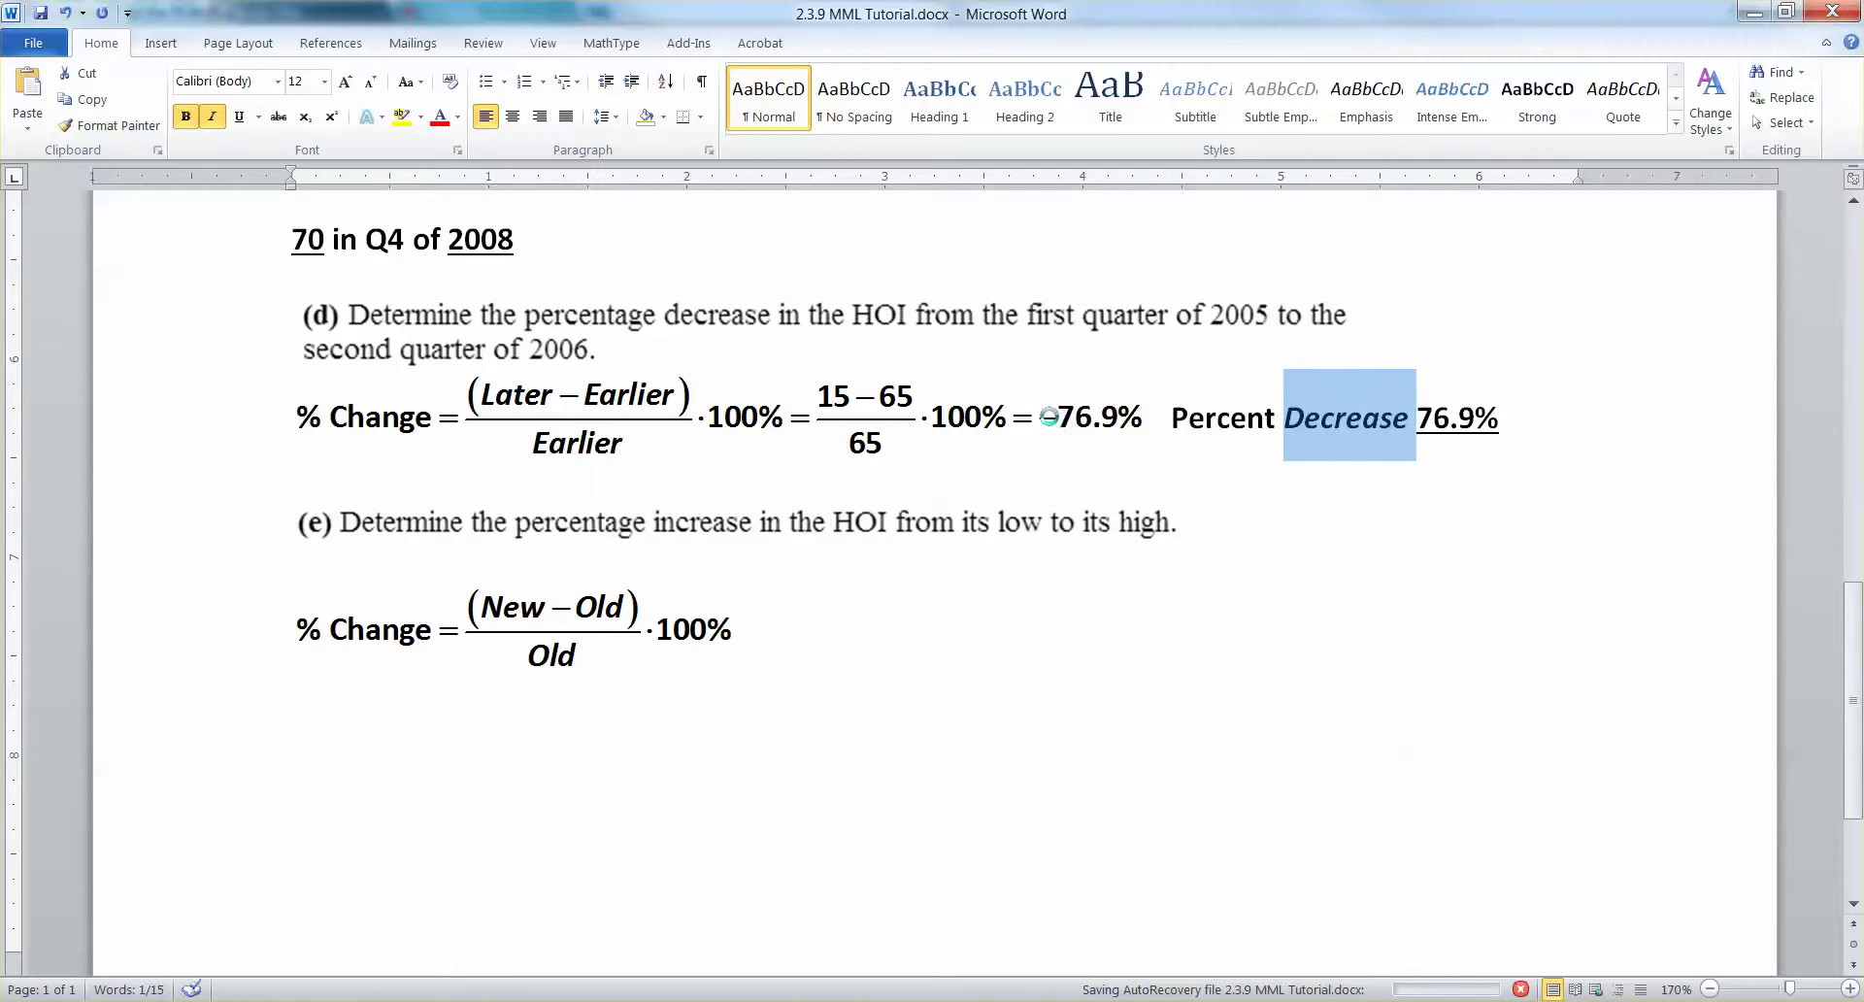
click(402, 116)
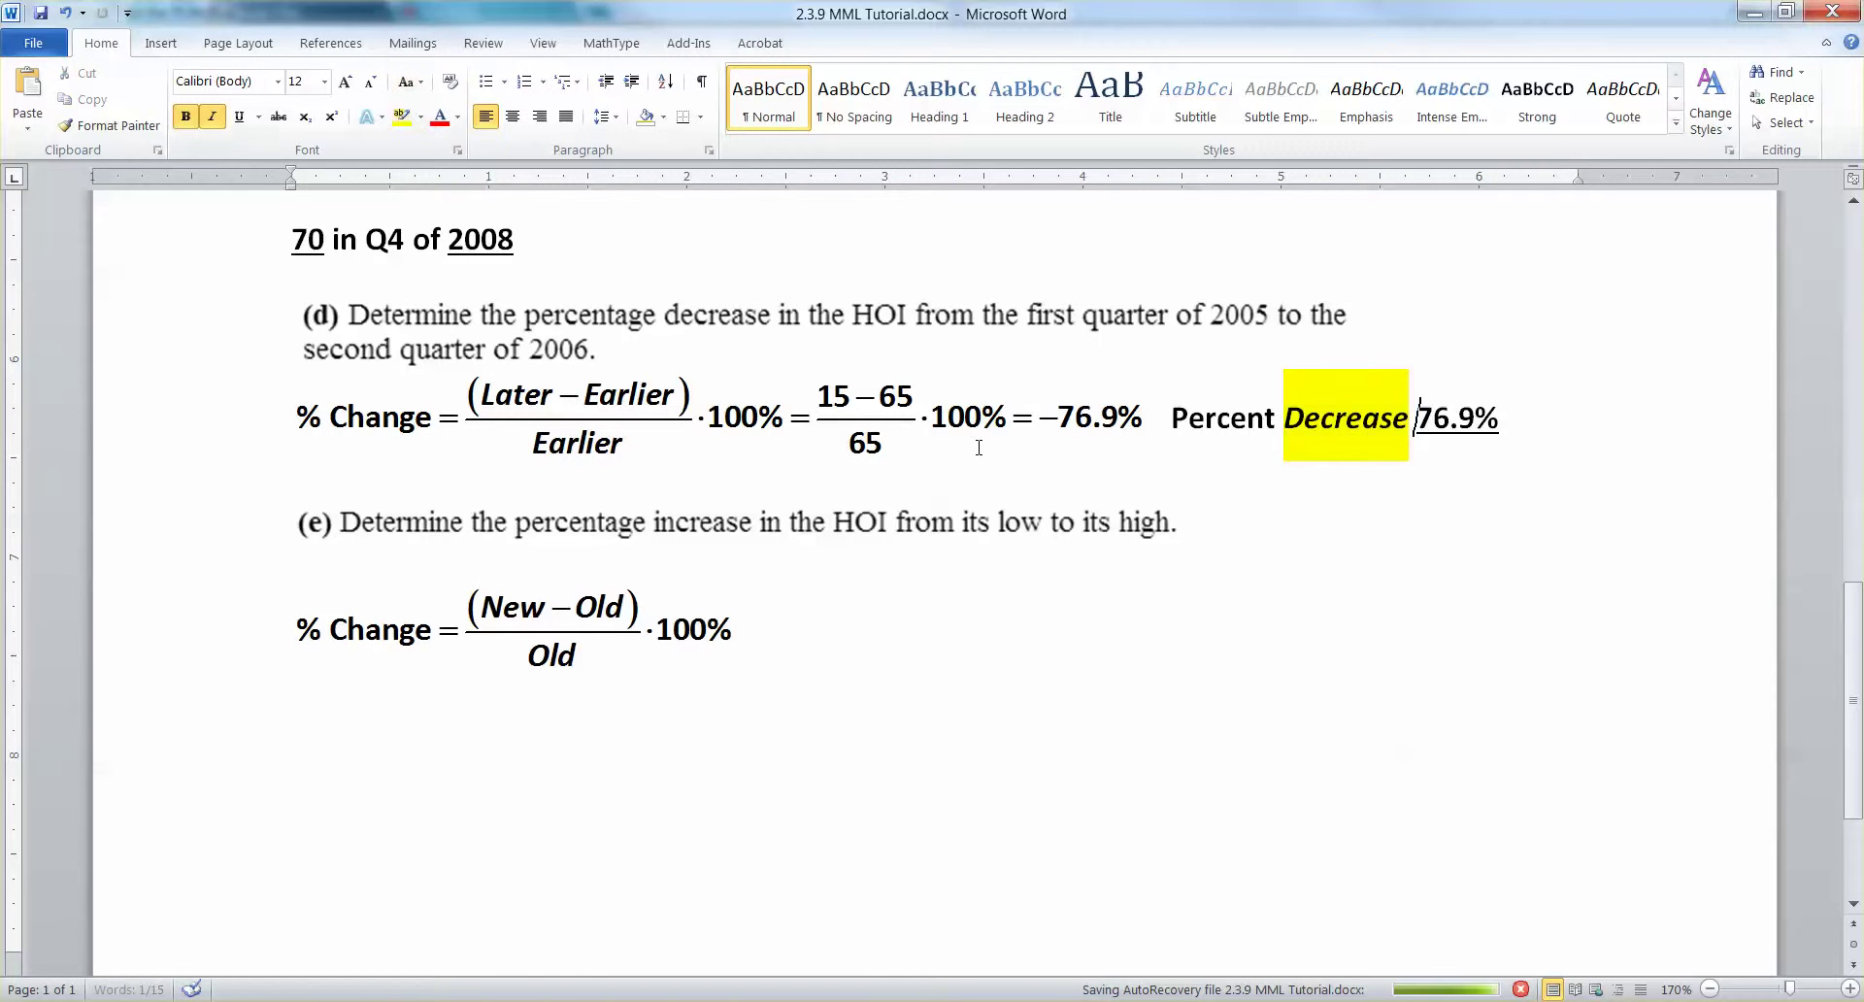
click(1060, 418)
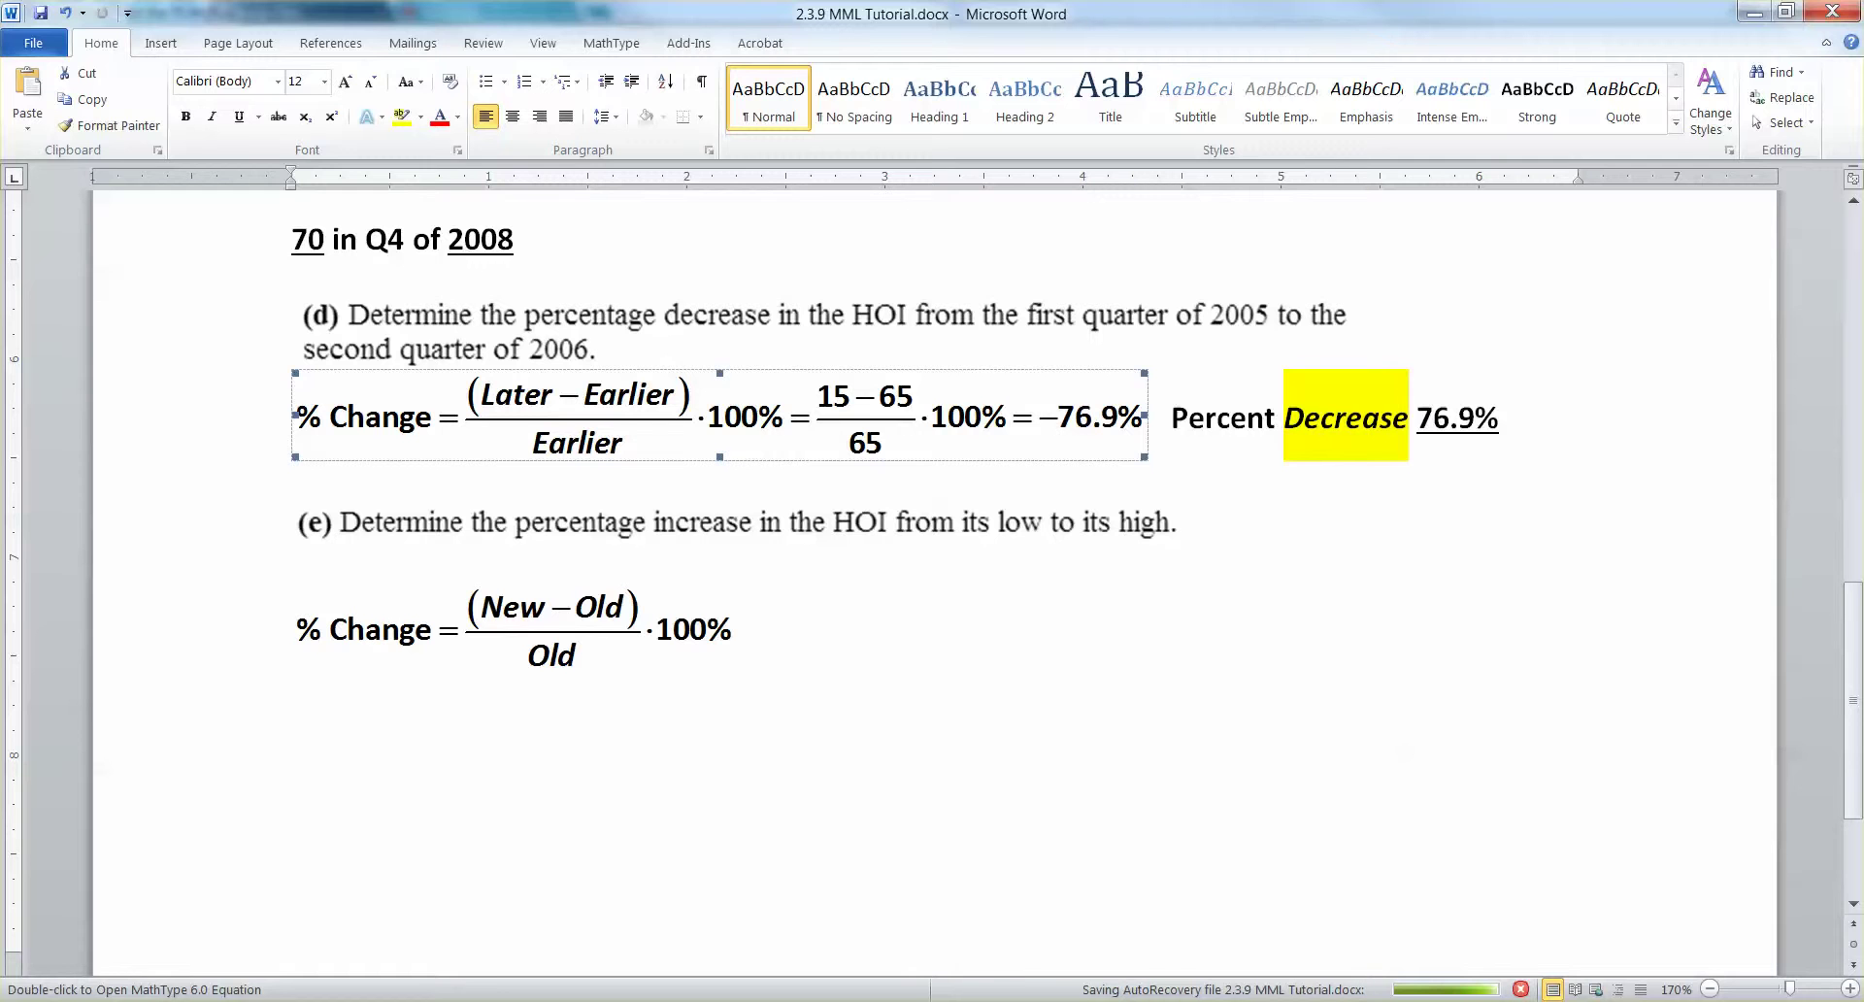
key(ctrl+z)
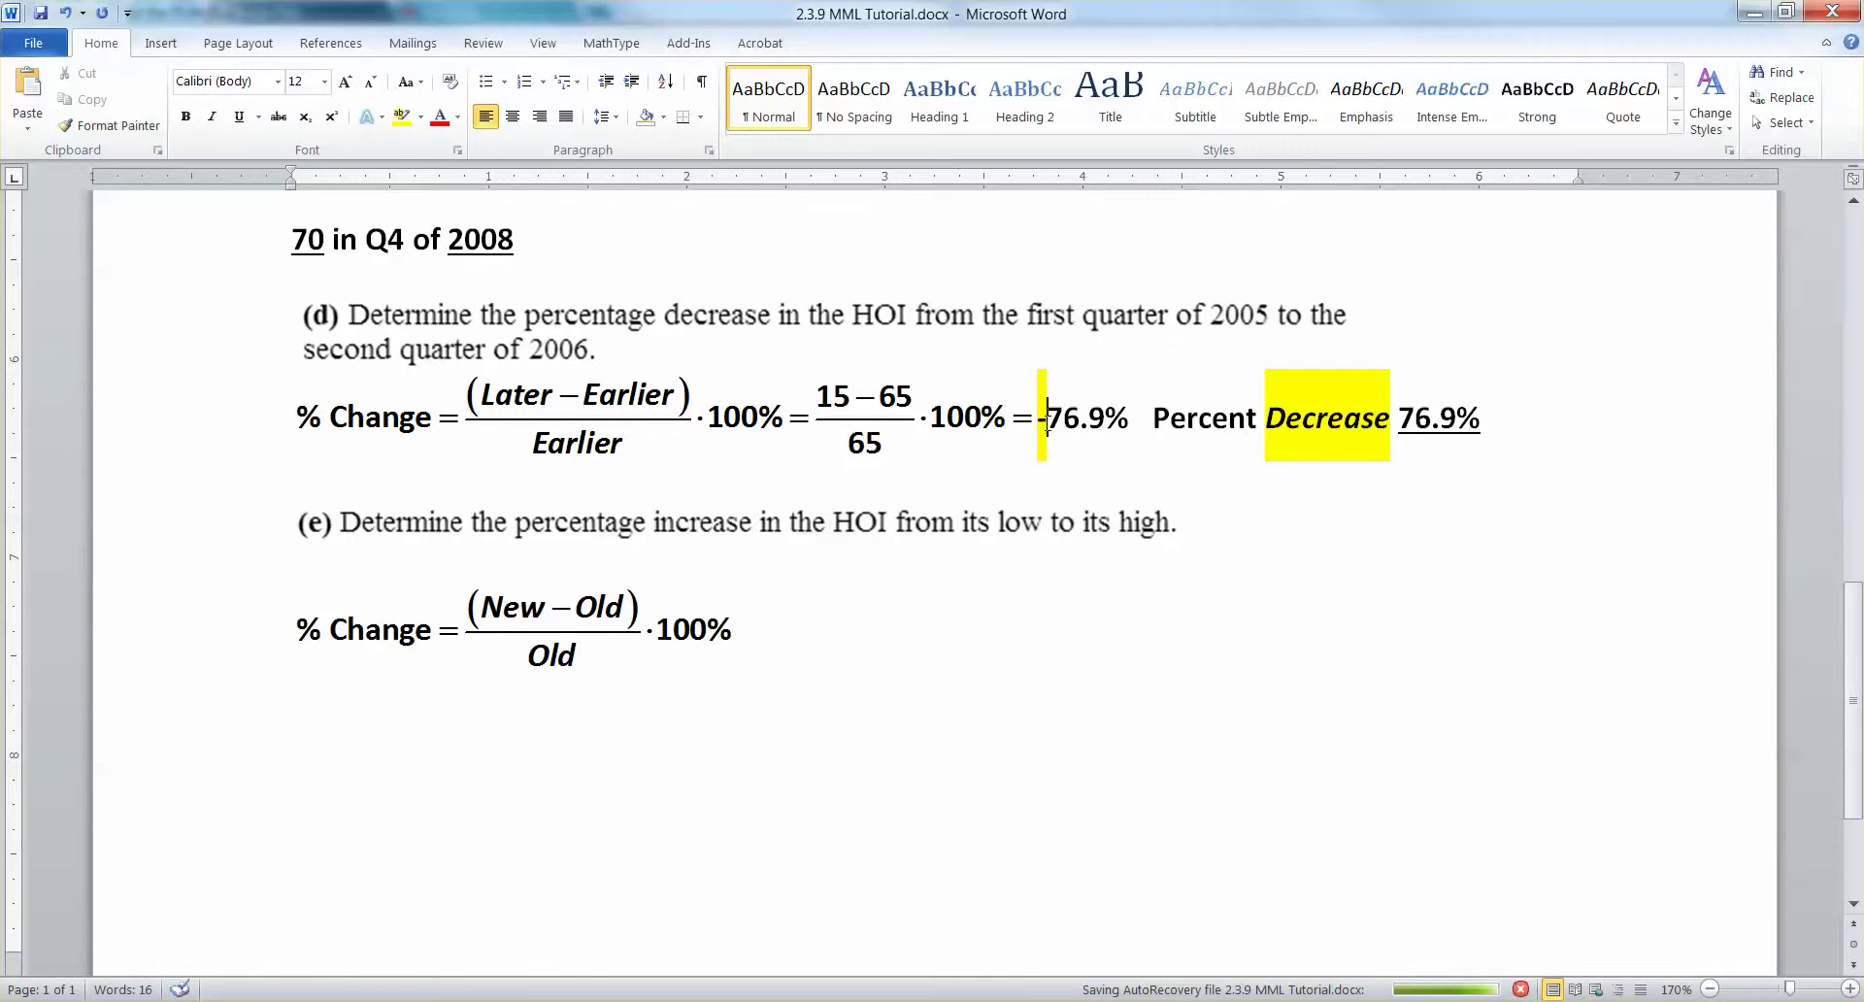
click(1294, 418)
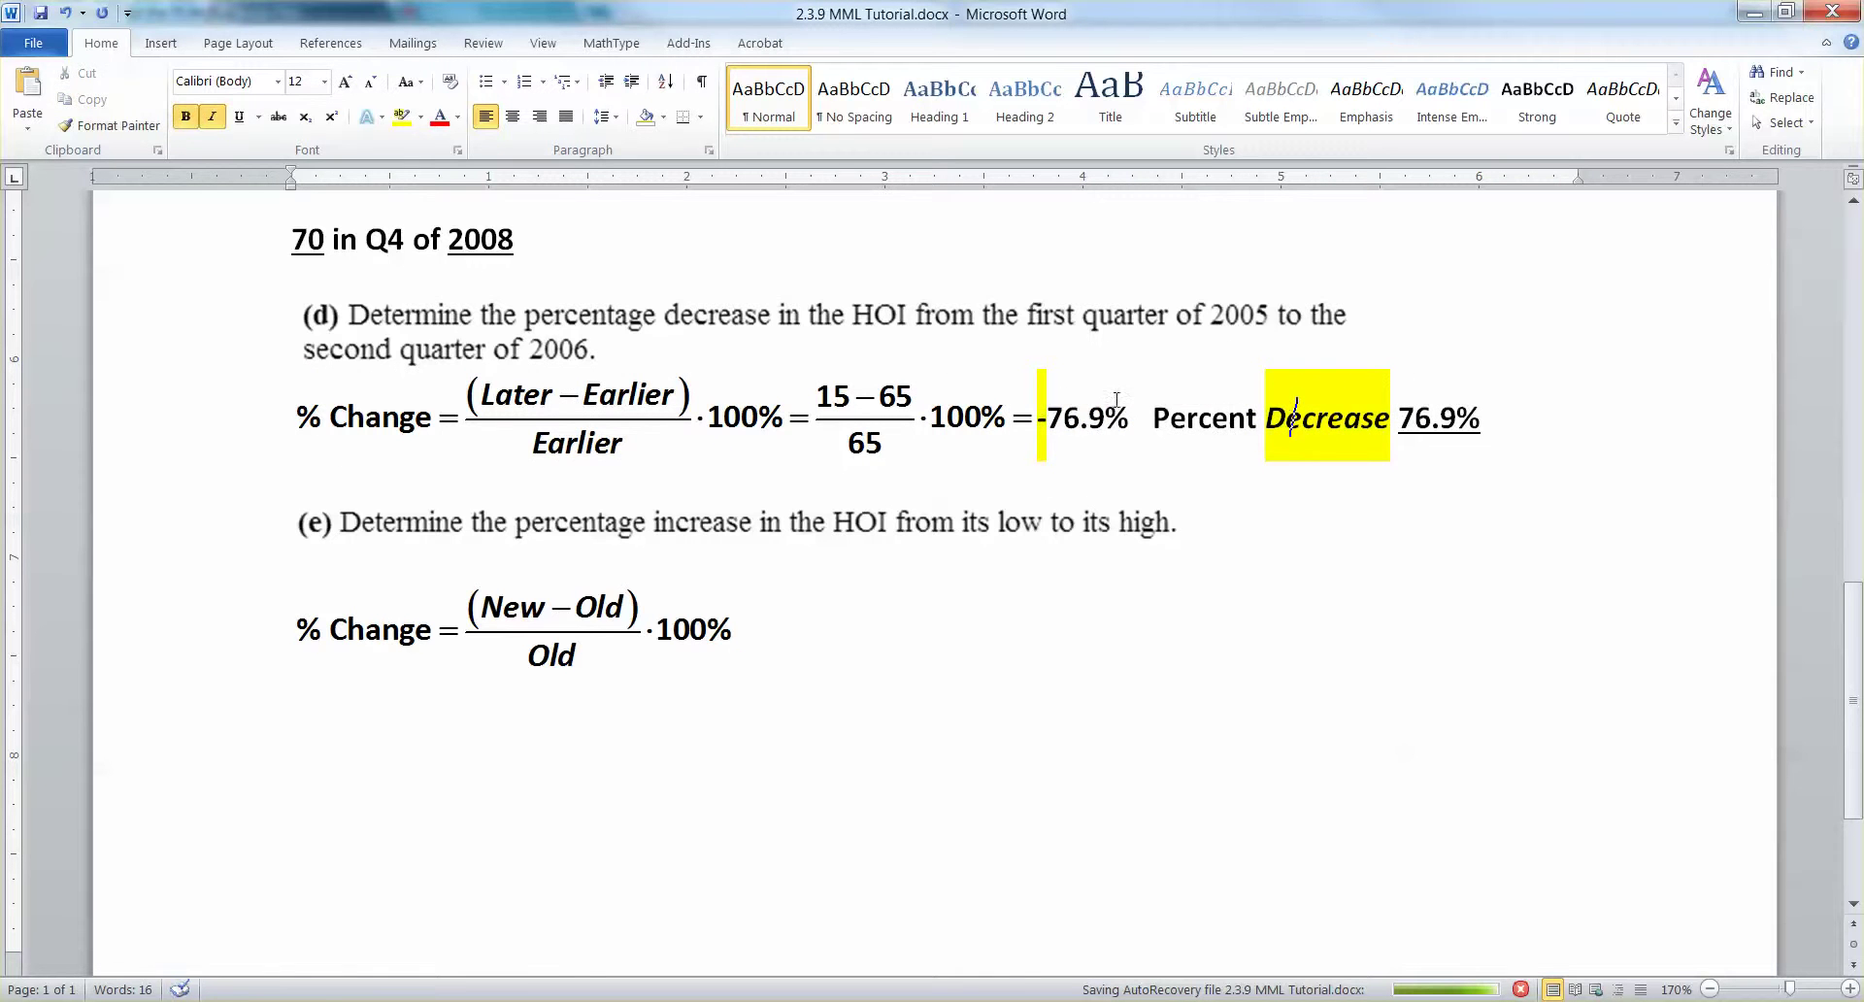
key(Down)
drag(1402, 412, 1488, 420)
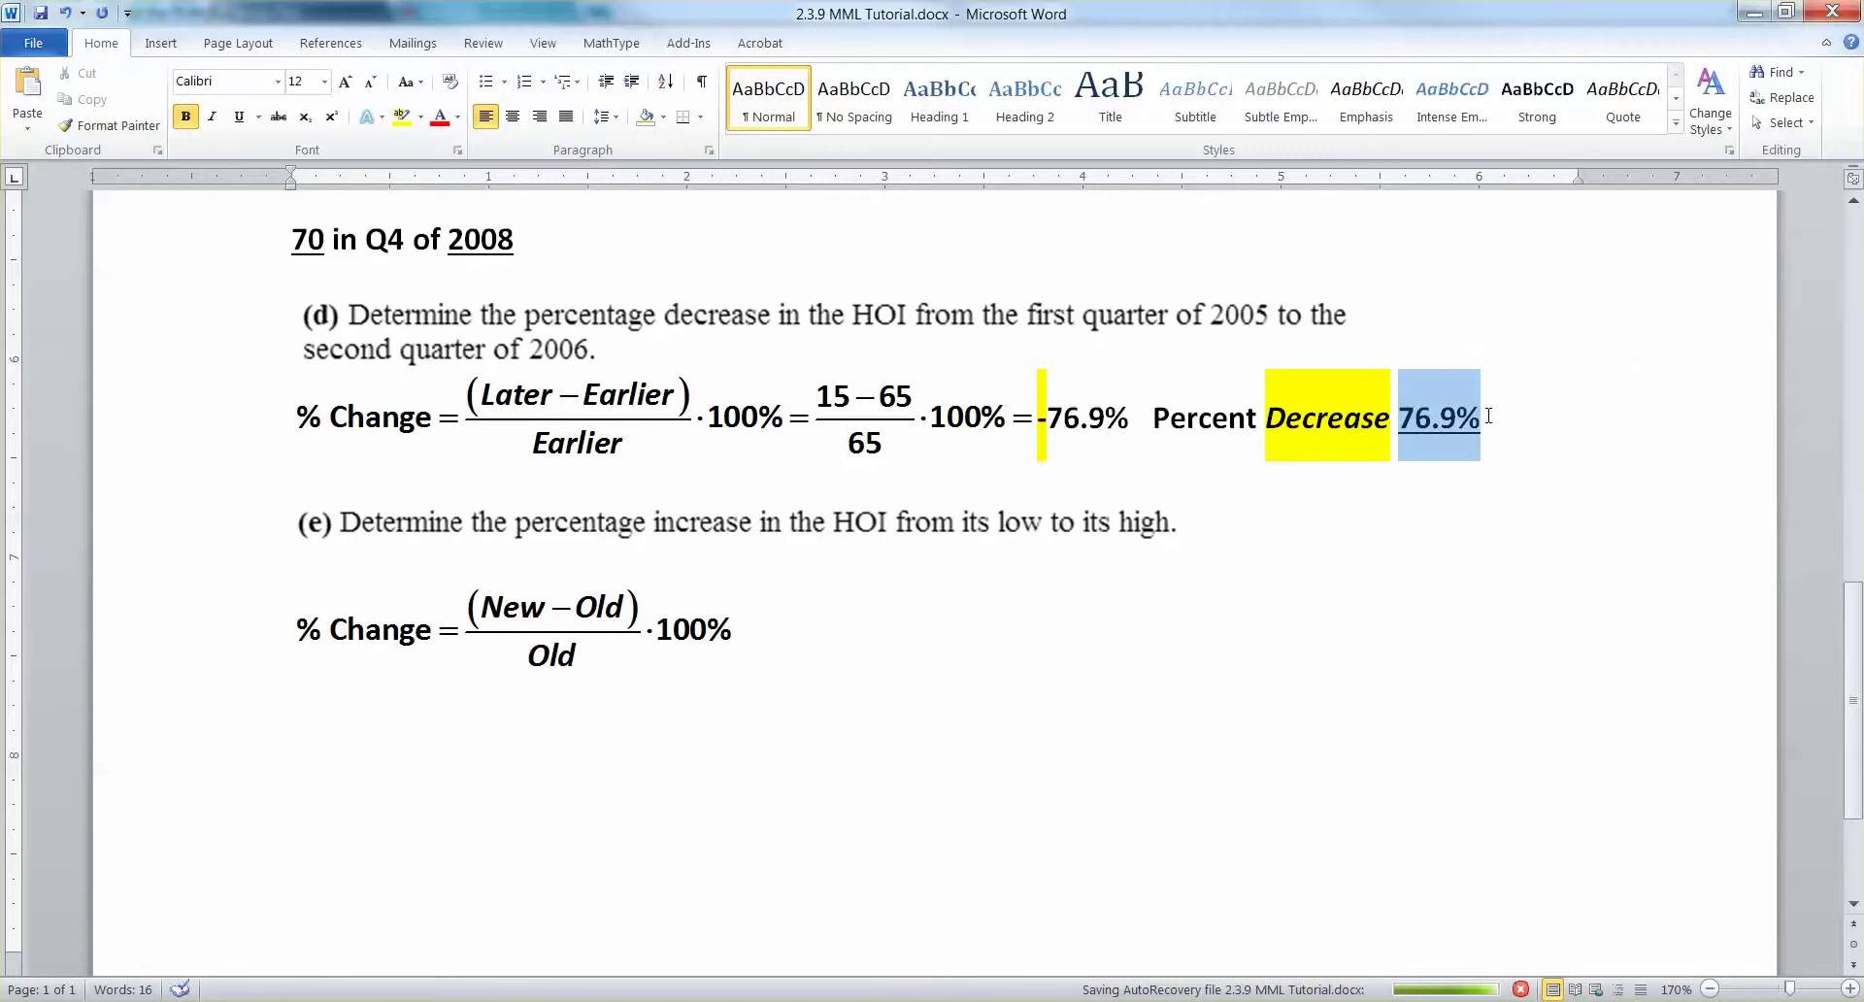
click(1173, 543)
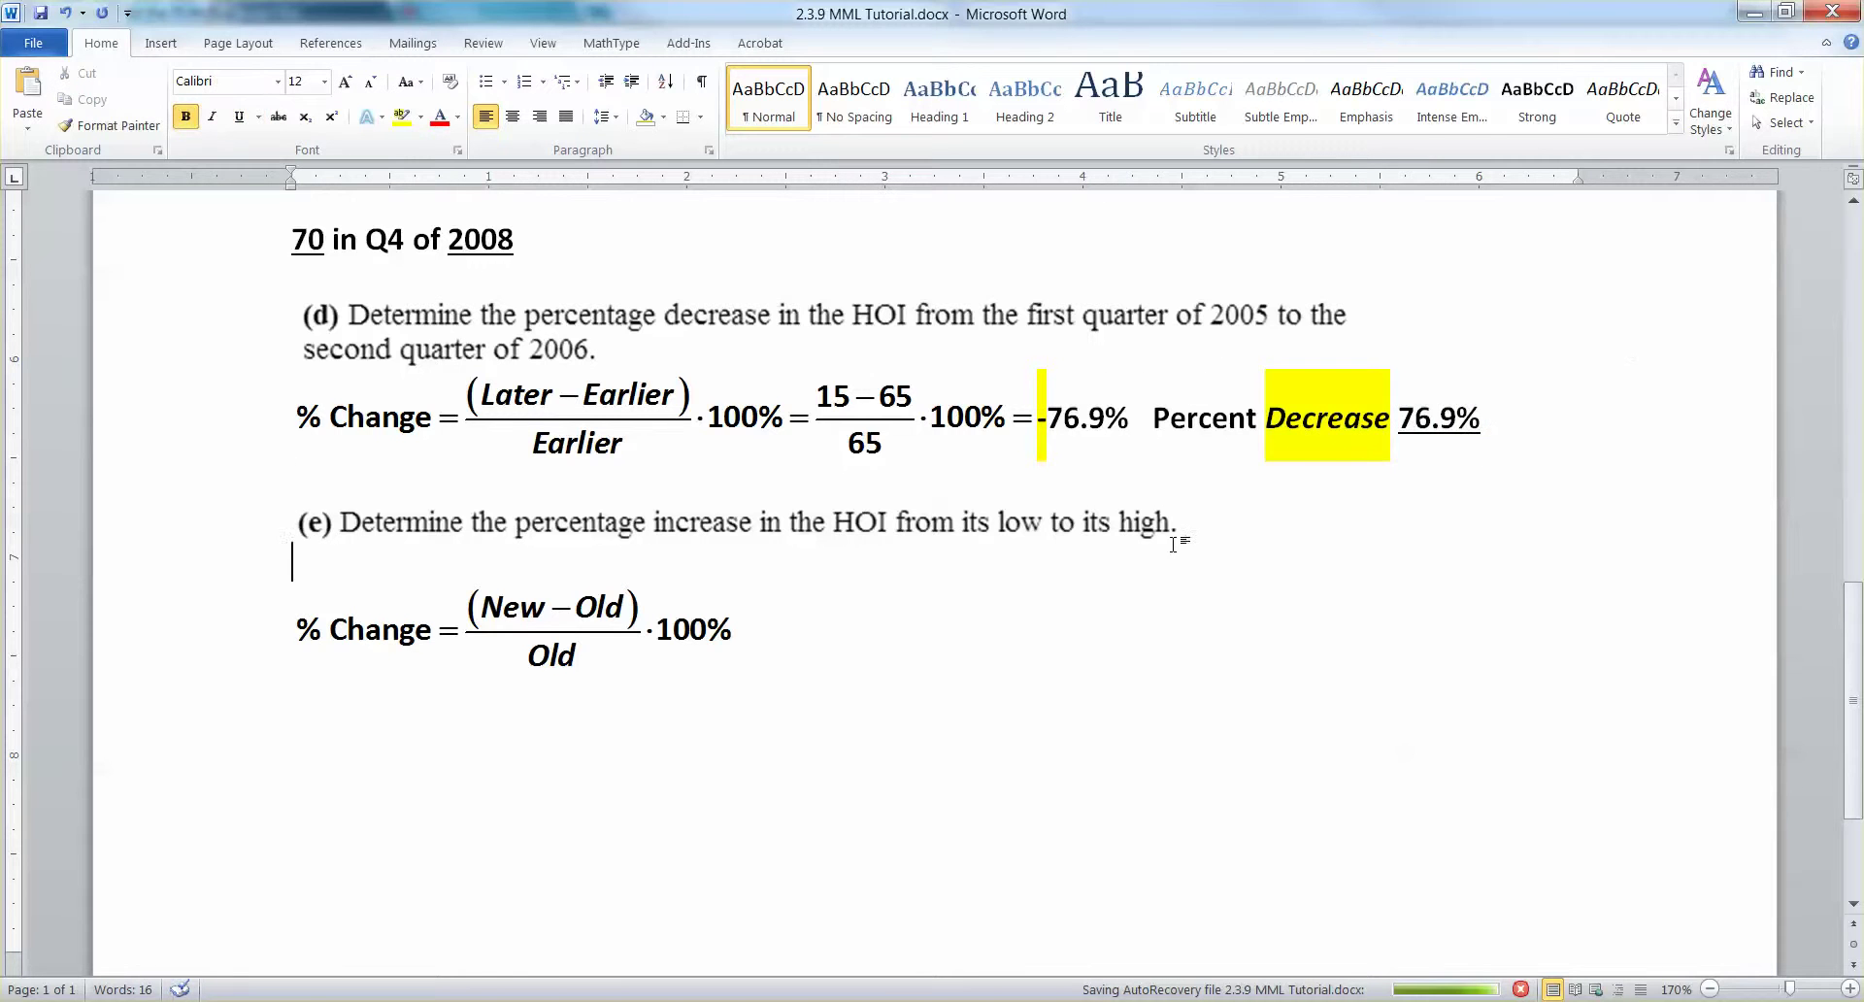
- Replace the question (e) formula with a copy of the question (d) equation, keeping only the general Later − Earlier part through the equals sign
click(588, 458)
click(589, 629)
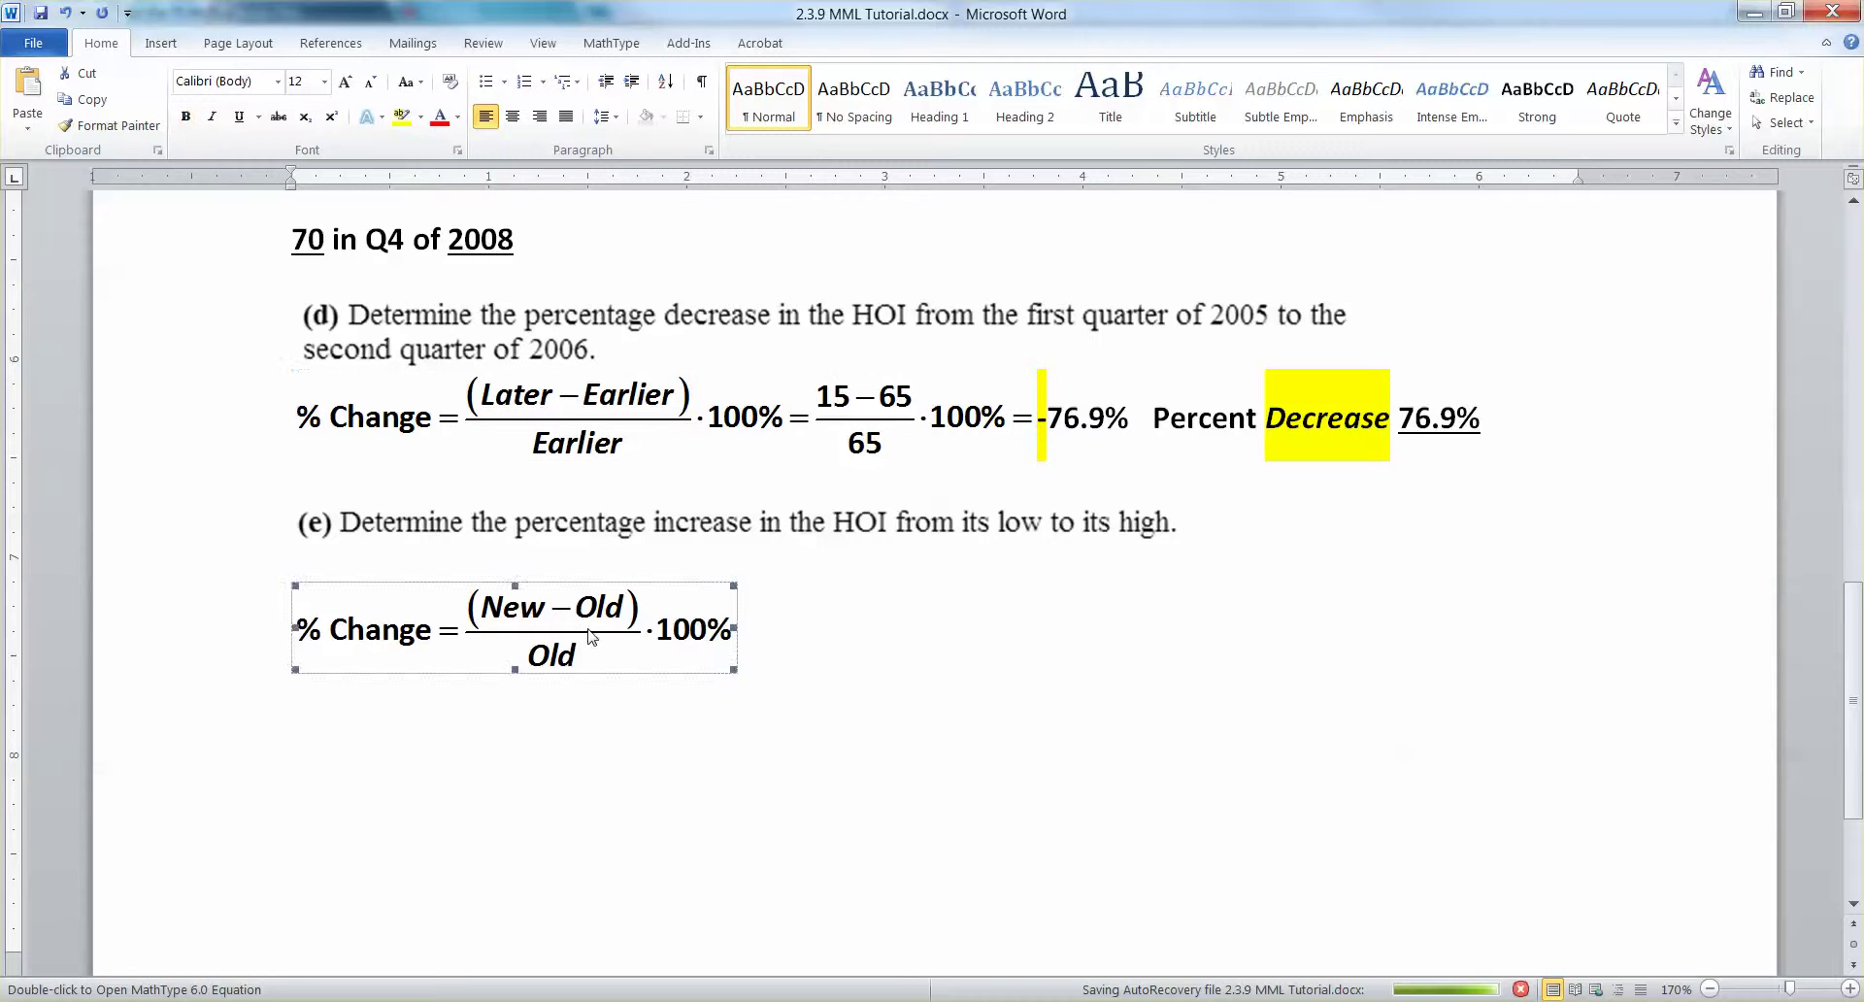
key(ctrl+v)
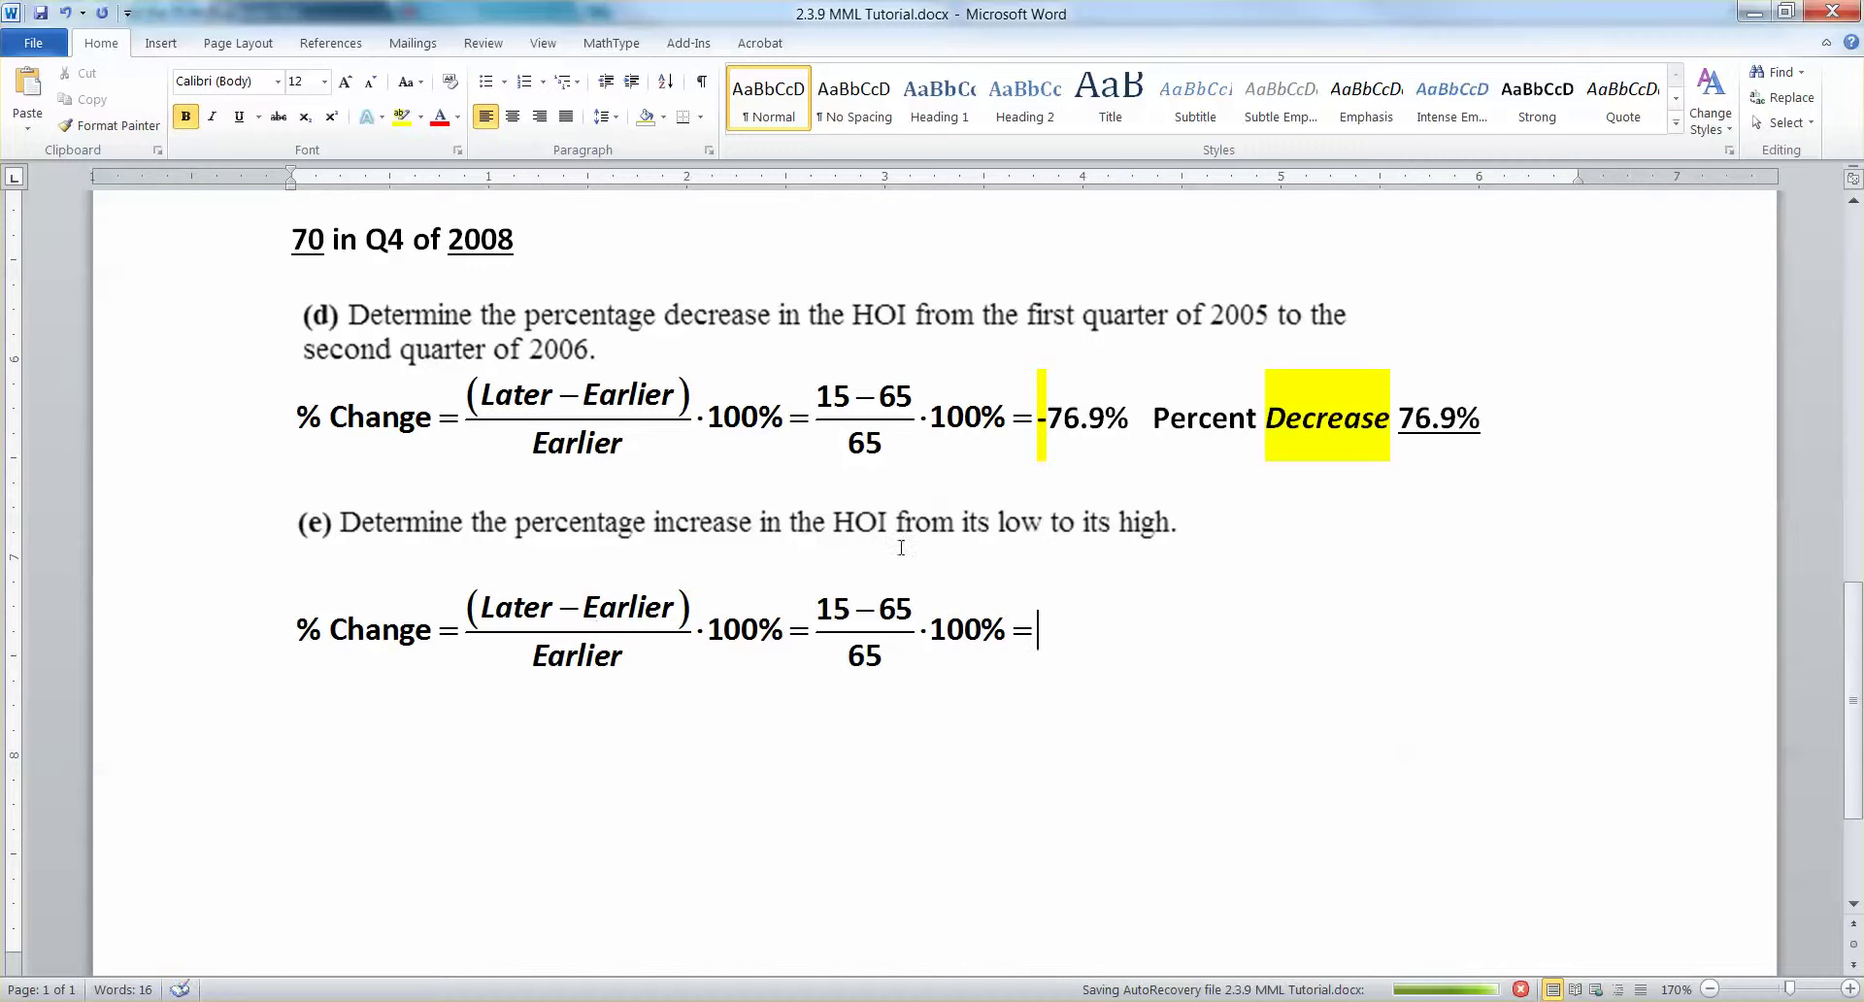
key(ctrl+z)
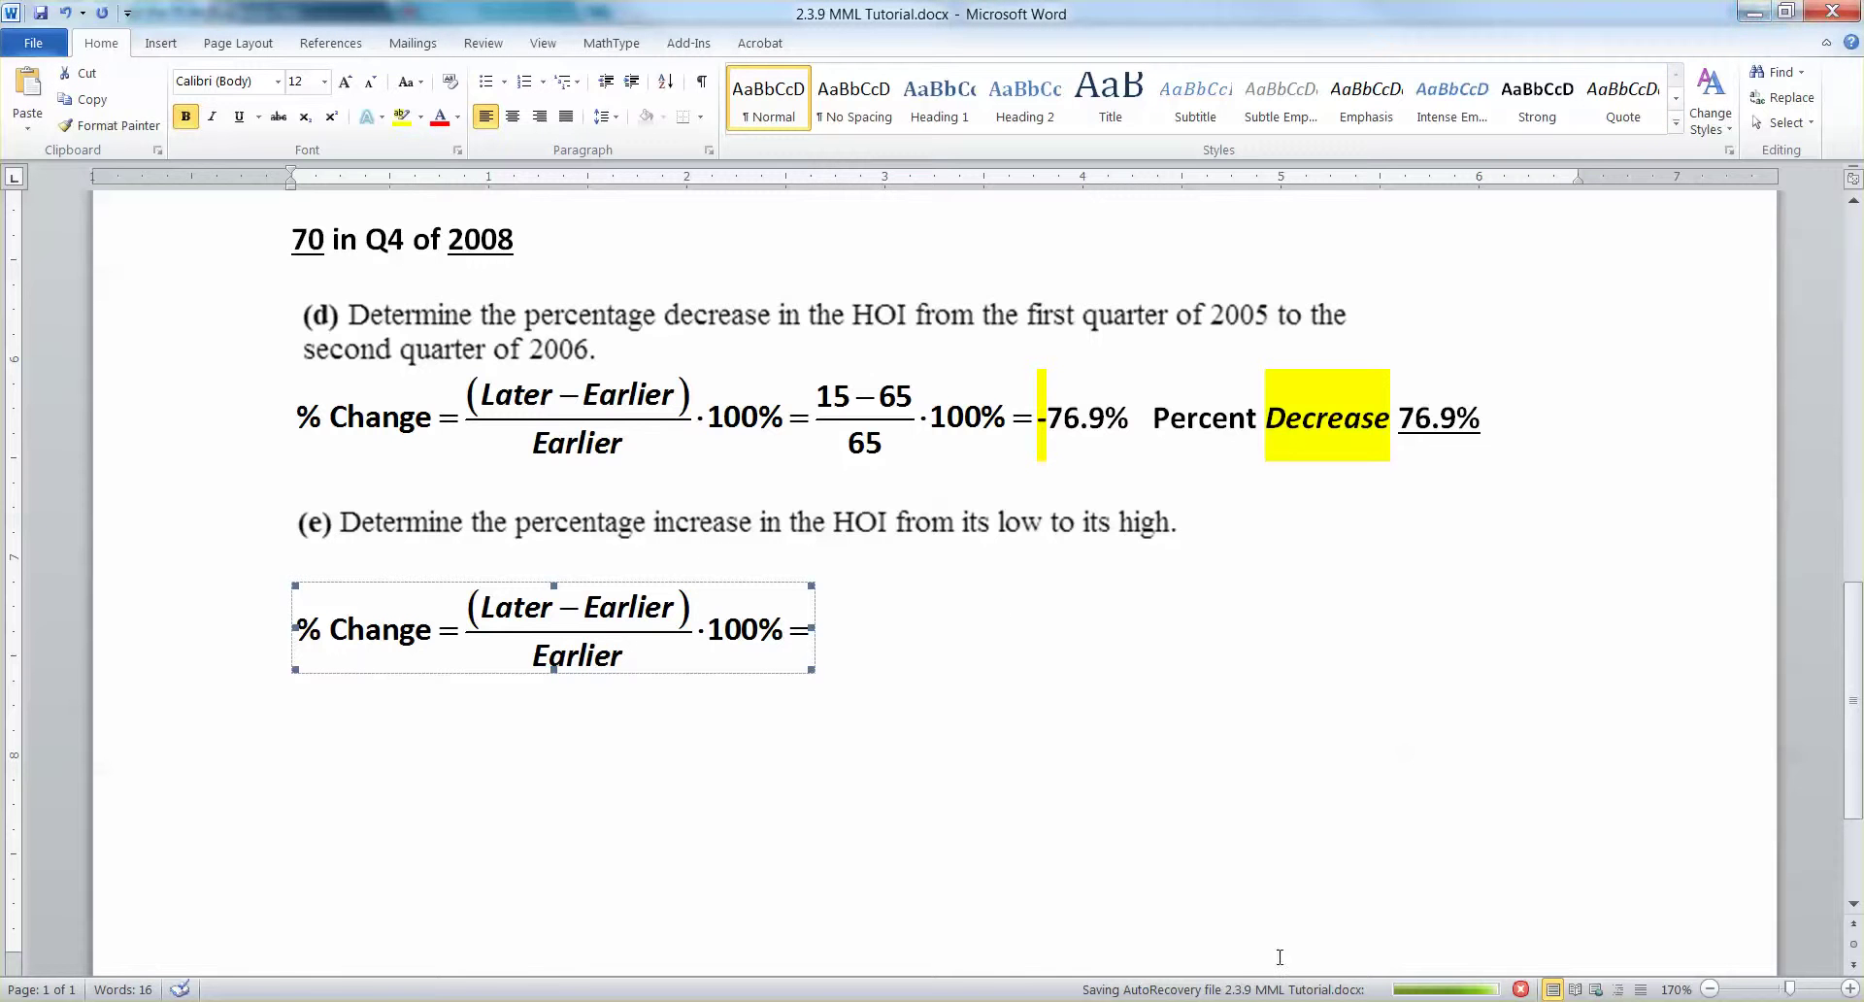
click(736, 732)
- Open the question (e) equation in MathType and change its fraction to (High − Low) over Low
double_click(693, 638)
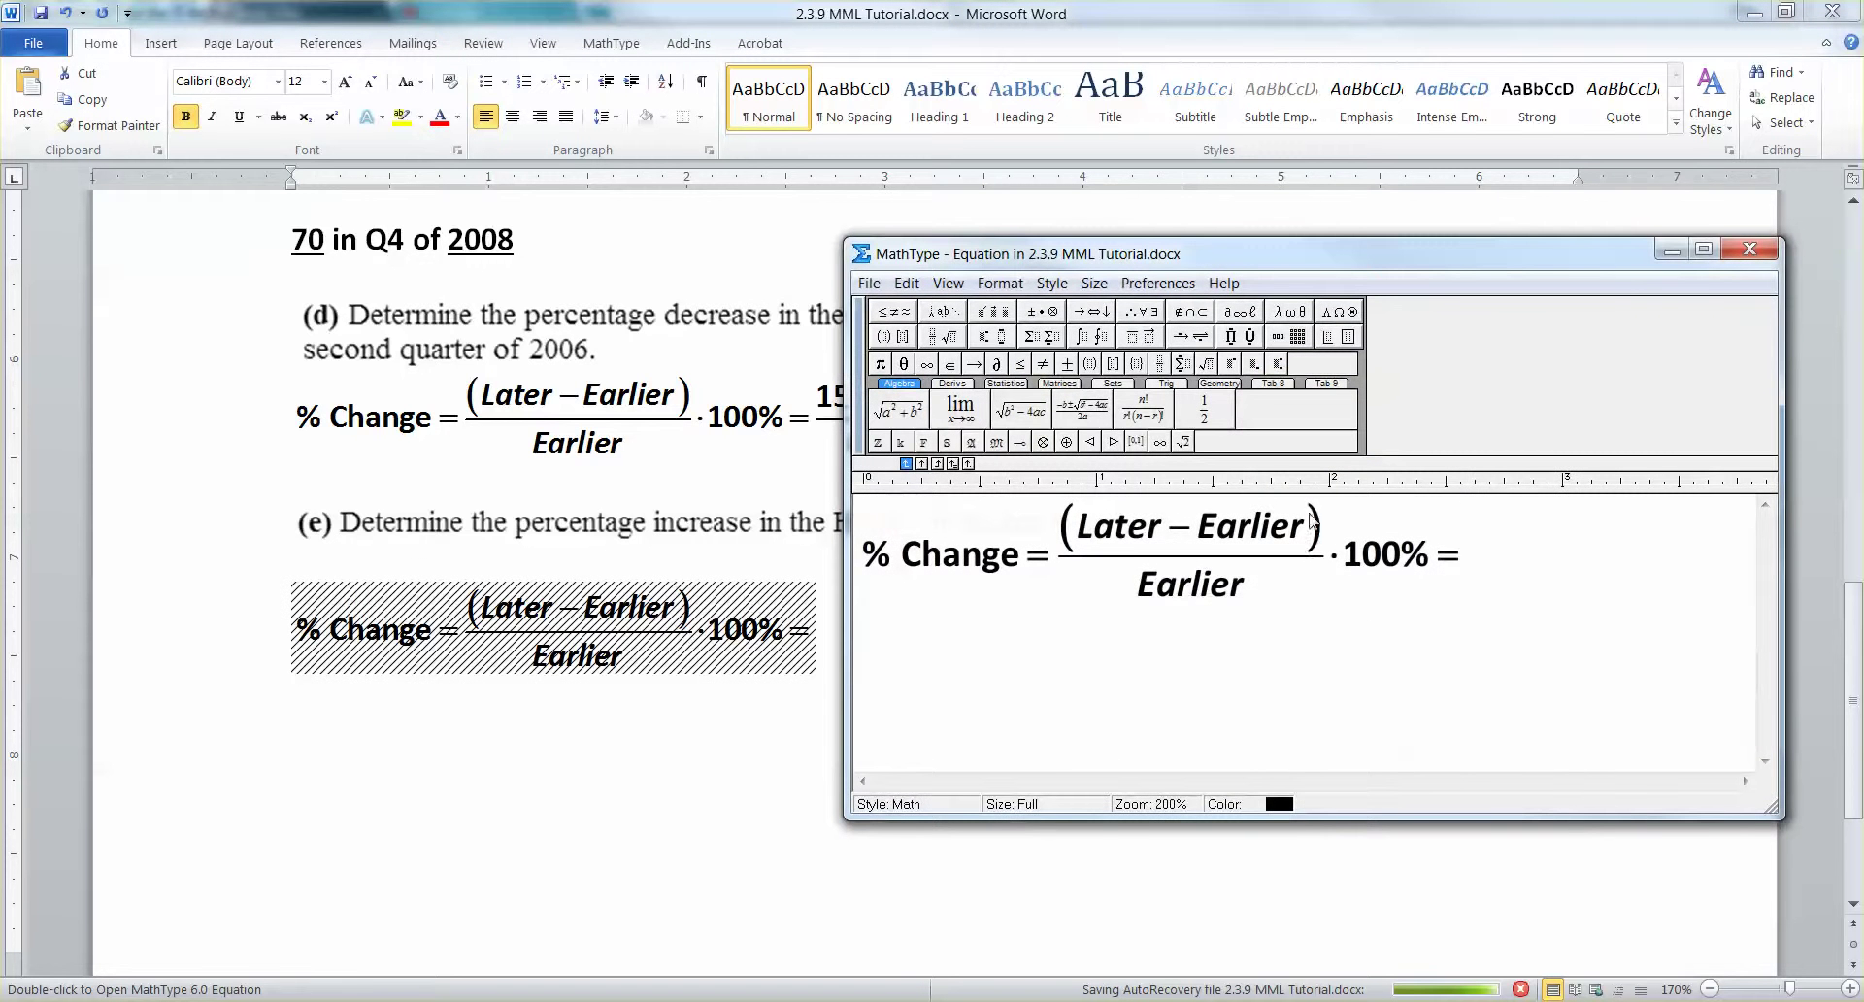
drag(1170, 531, 1119, 529)
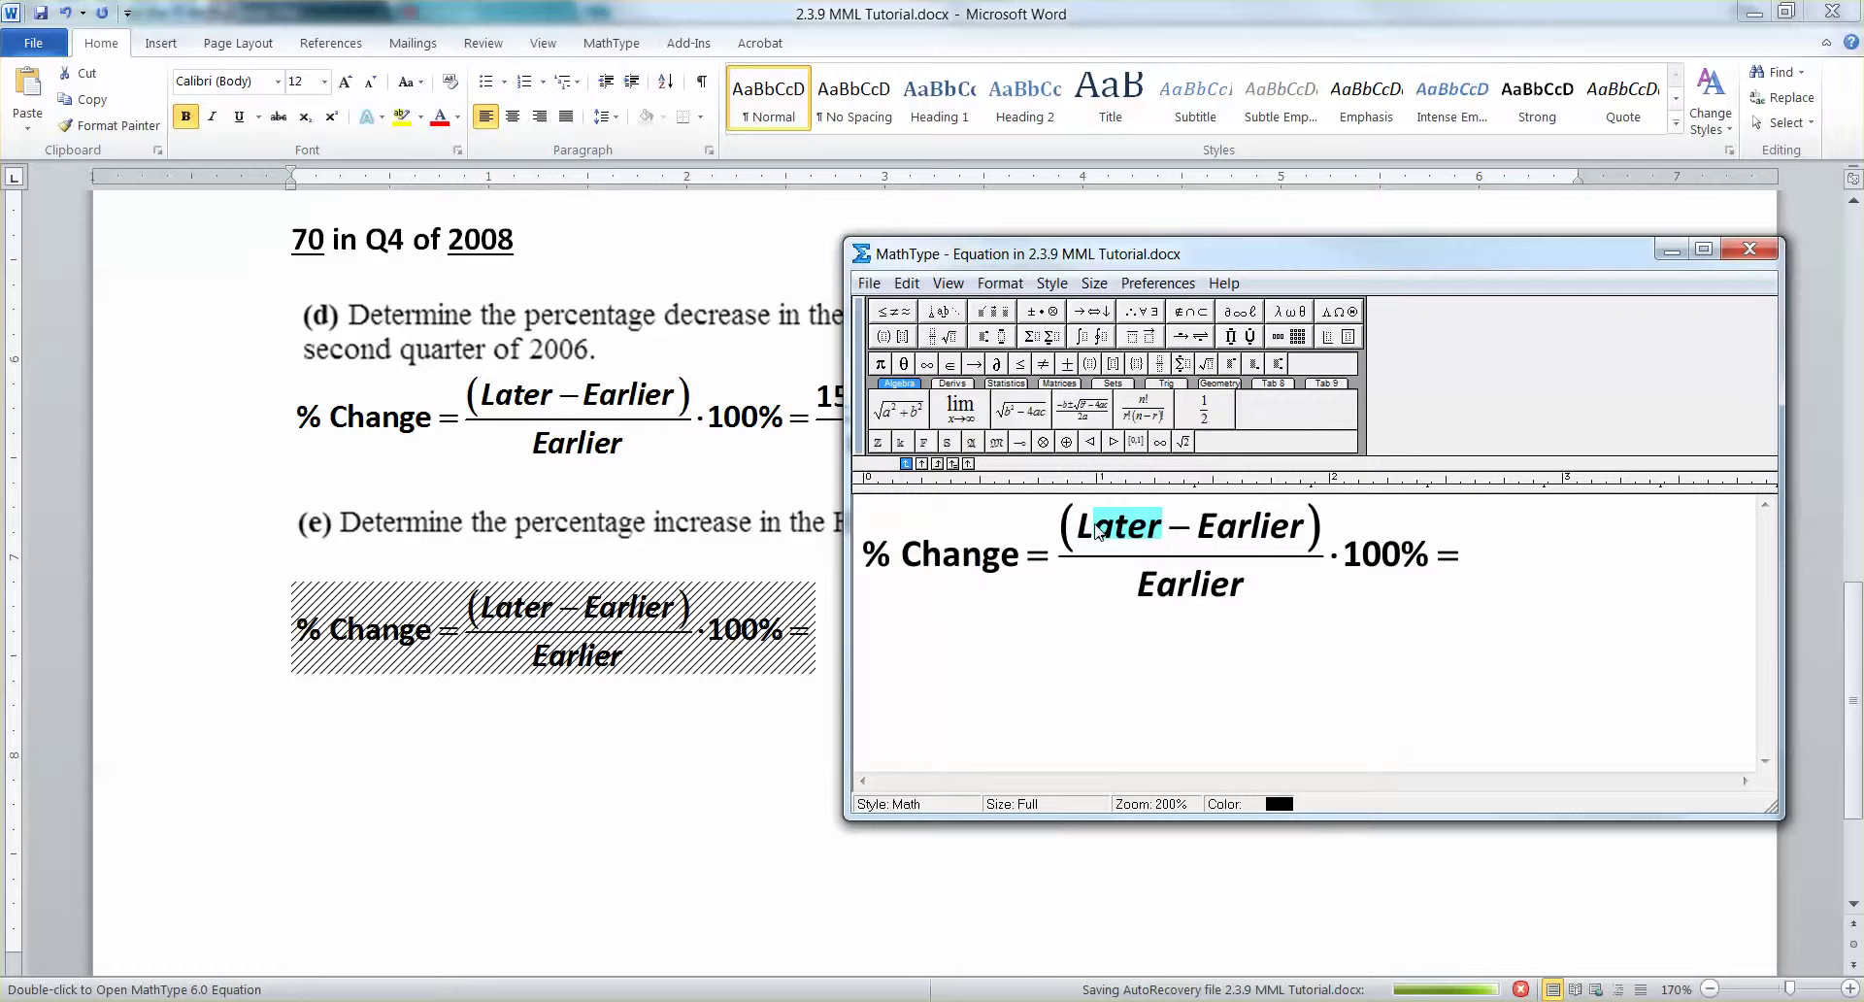
key(BackSpace)
key(BackSpace)
text(High)
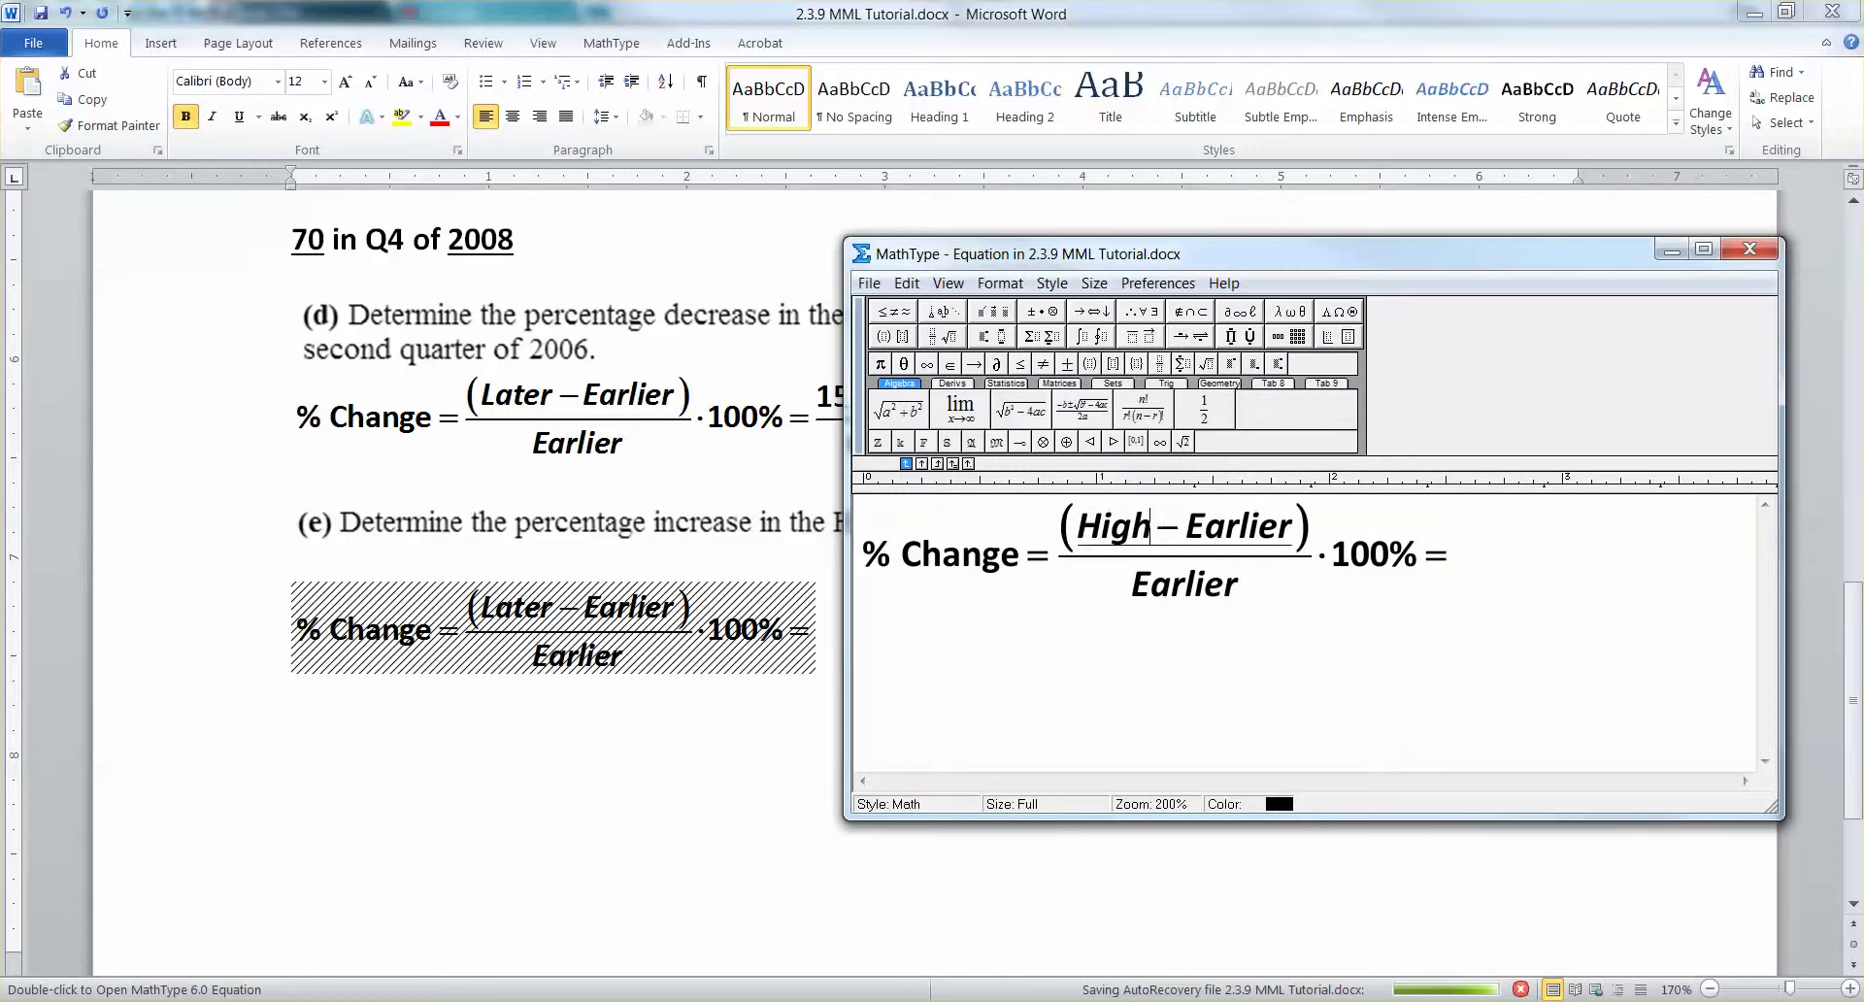
drag(1176, 538, 1289, 529)
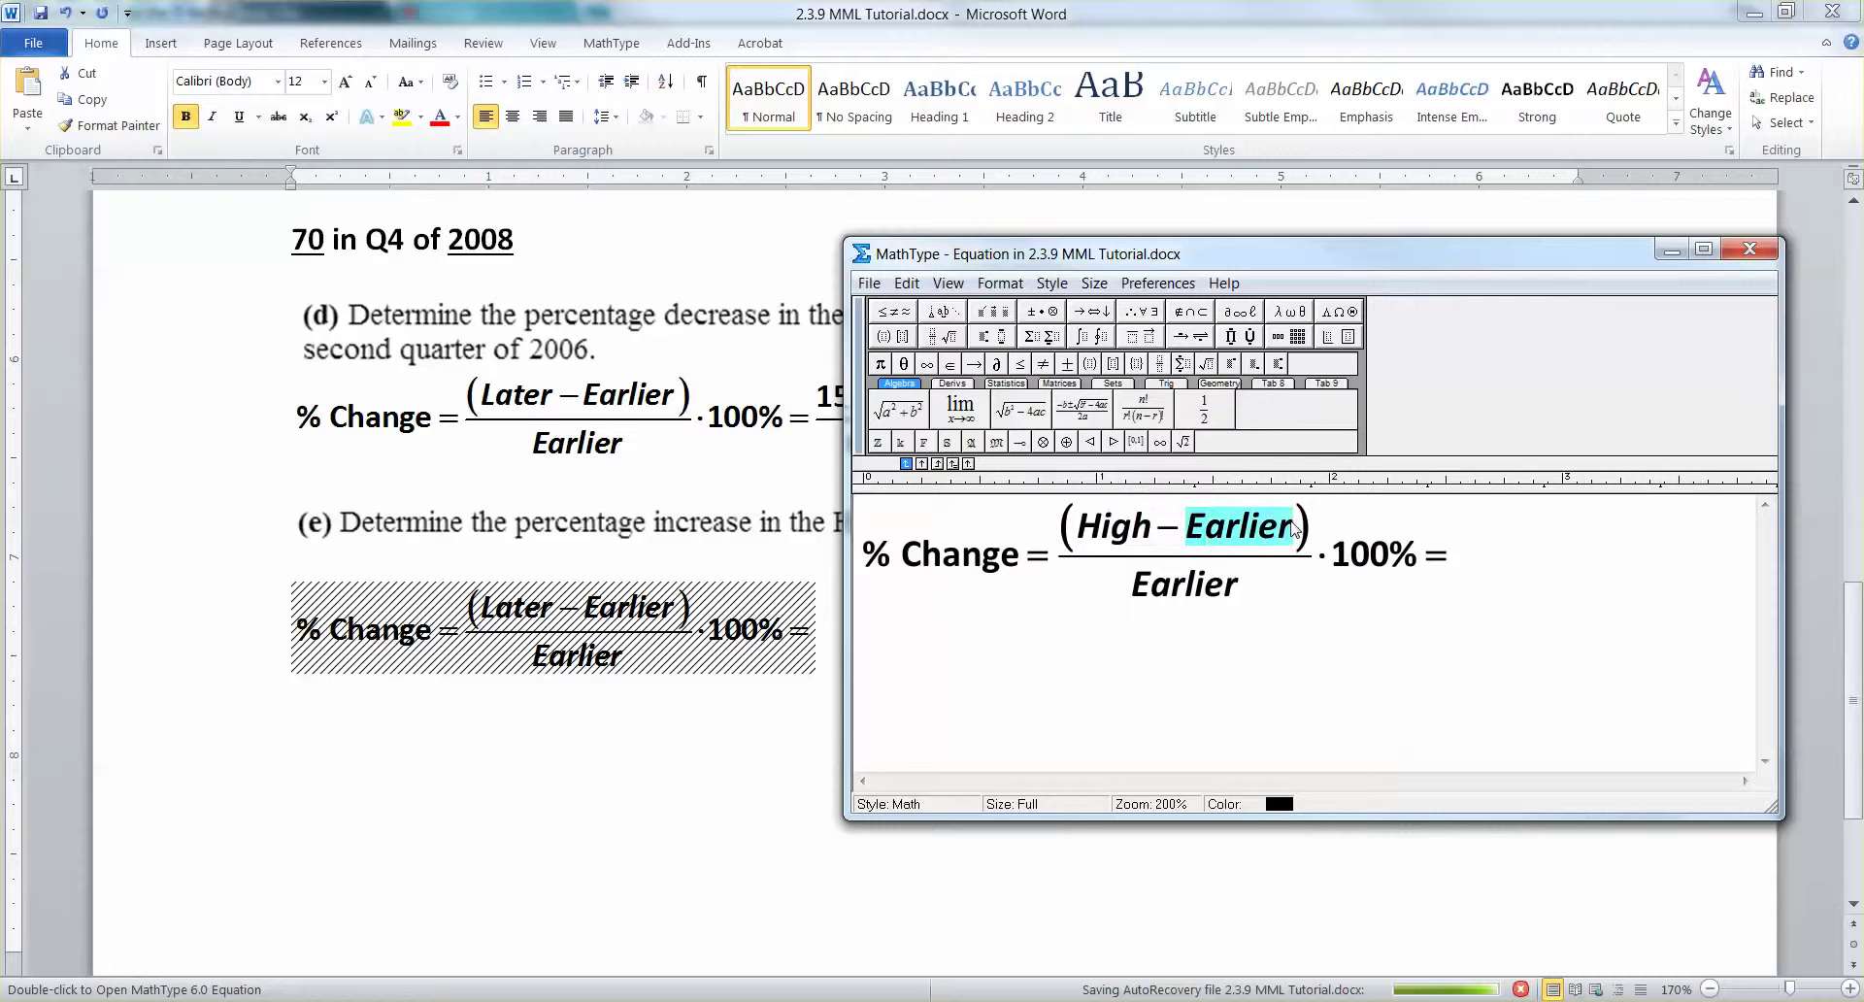
text(Low)
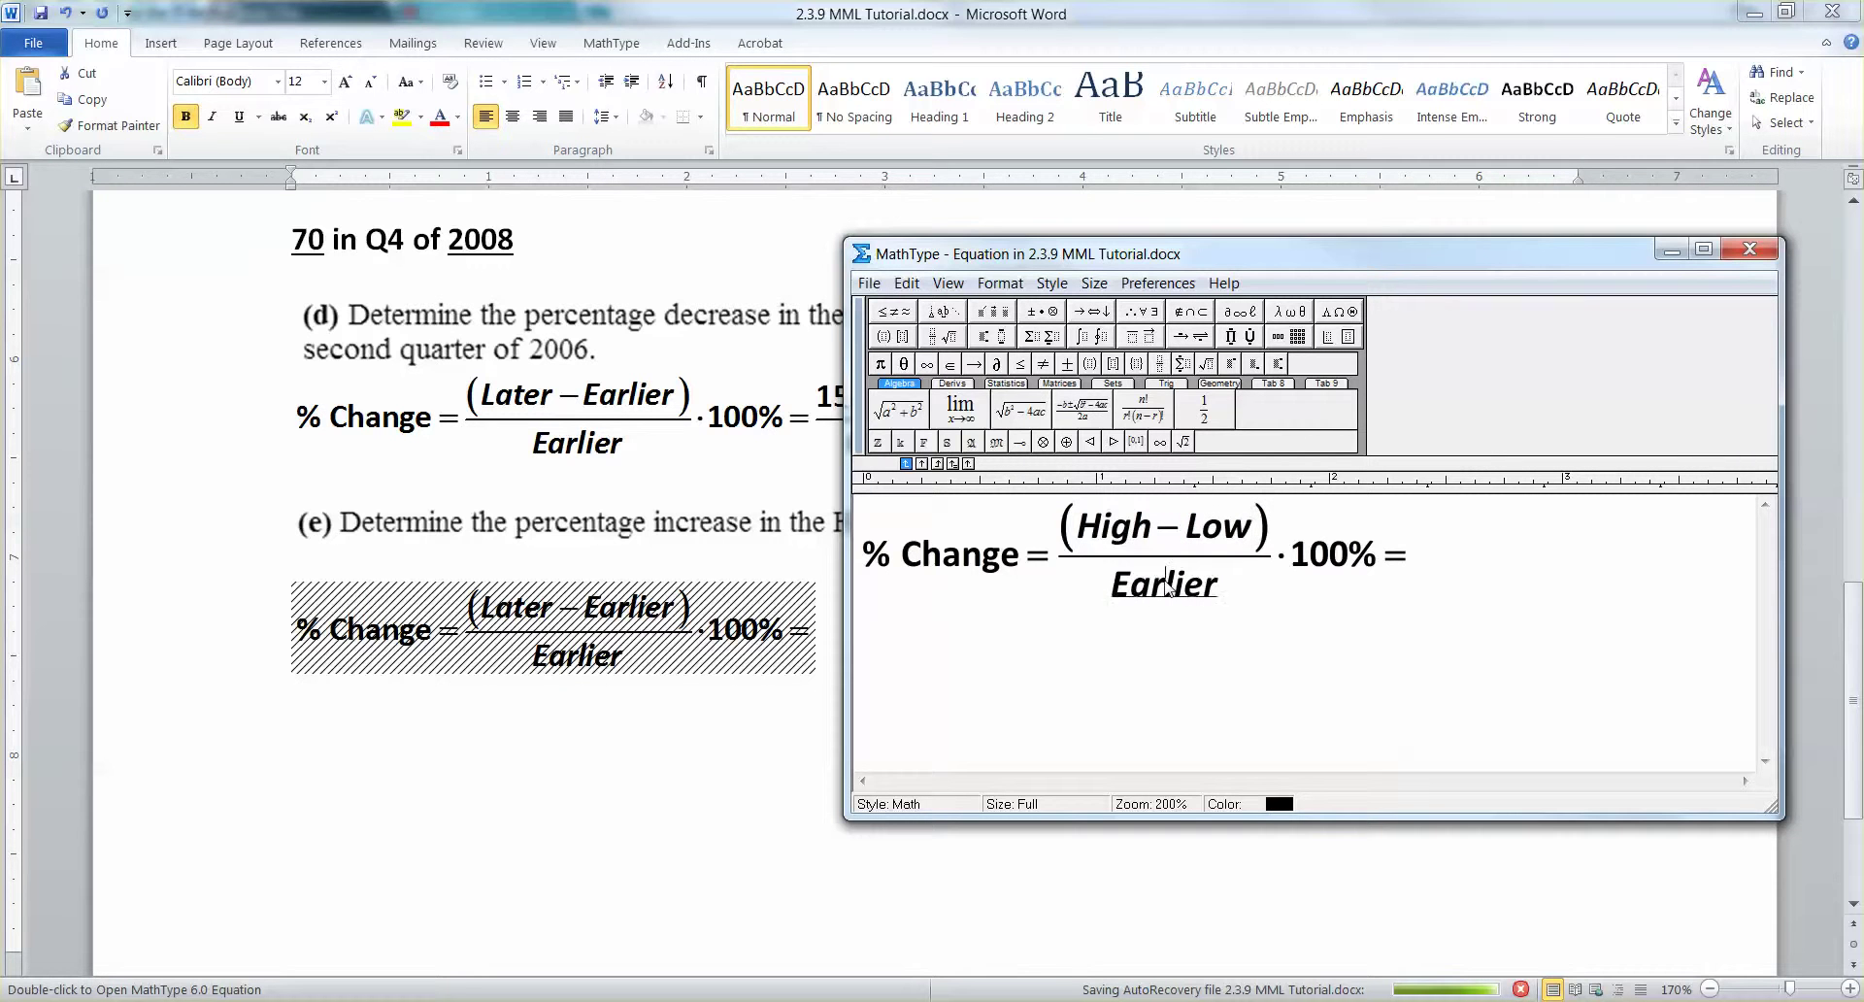
double_click(1168, 585)
text(Low)
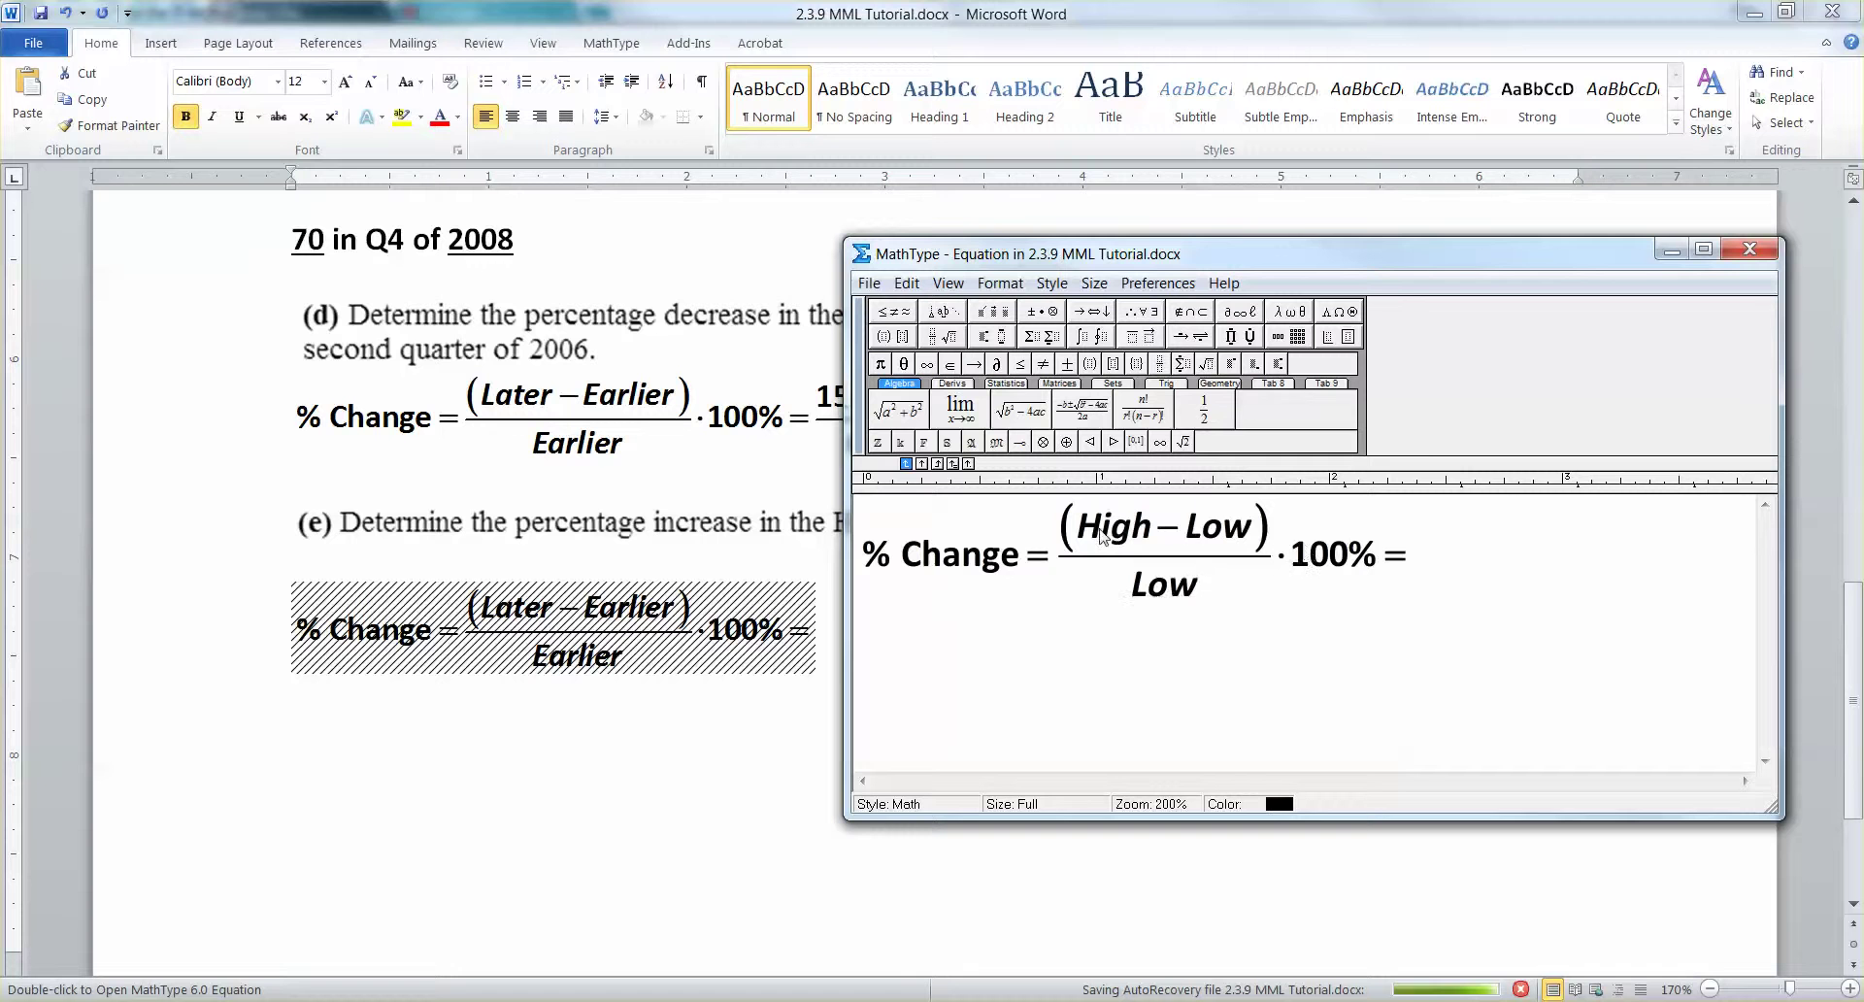
drag(1090, 527, 1257, 529)
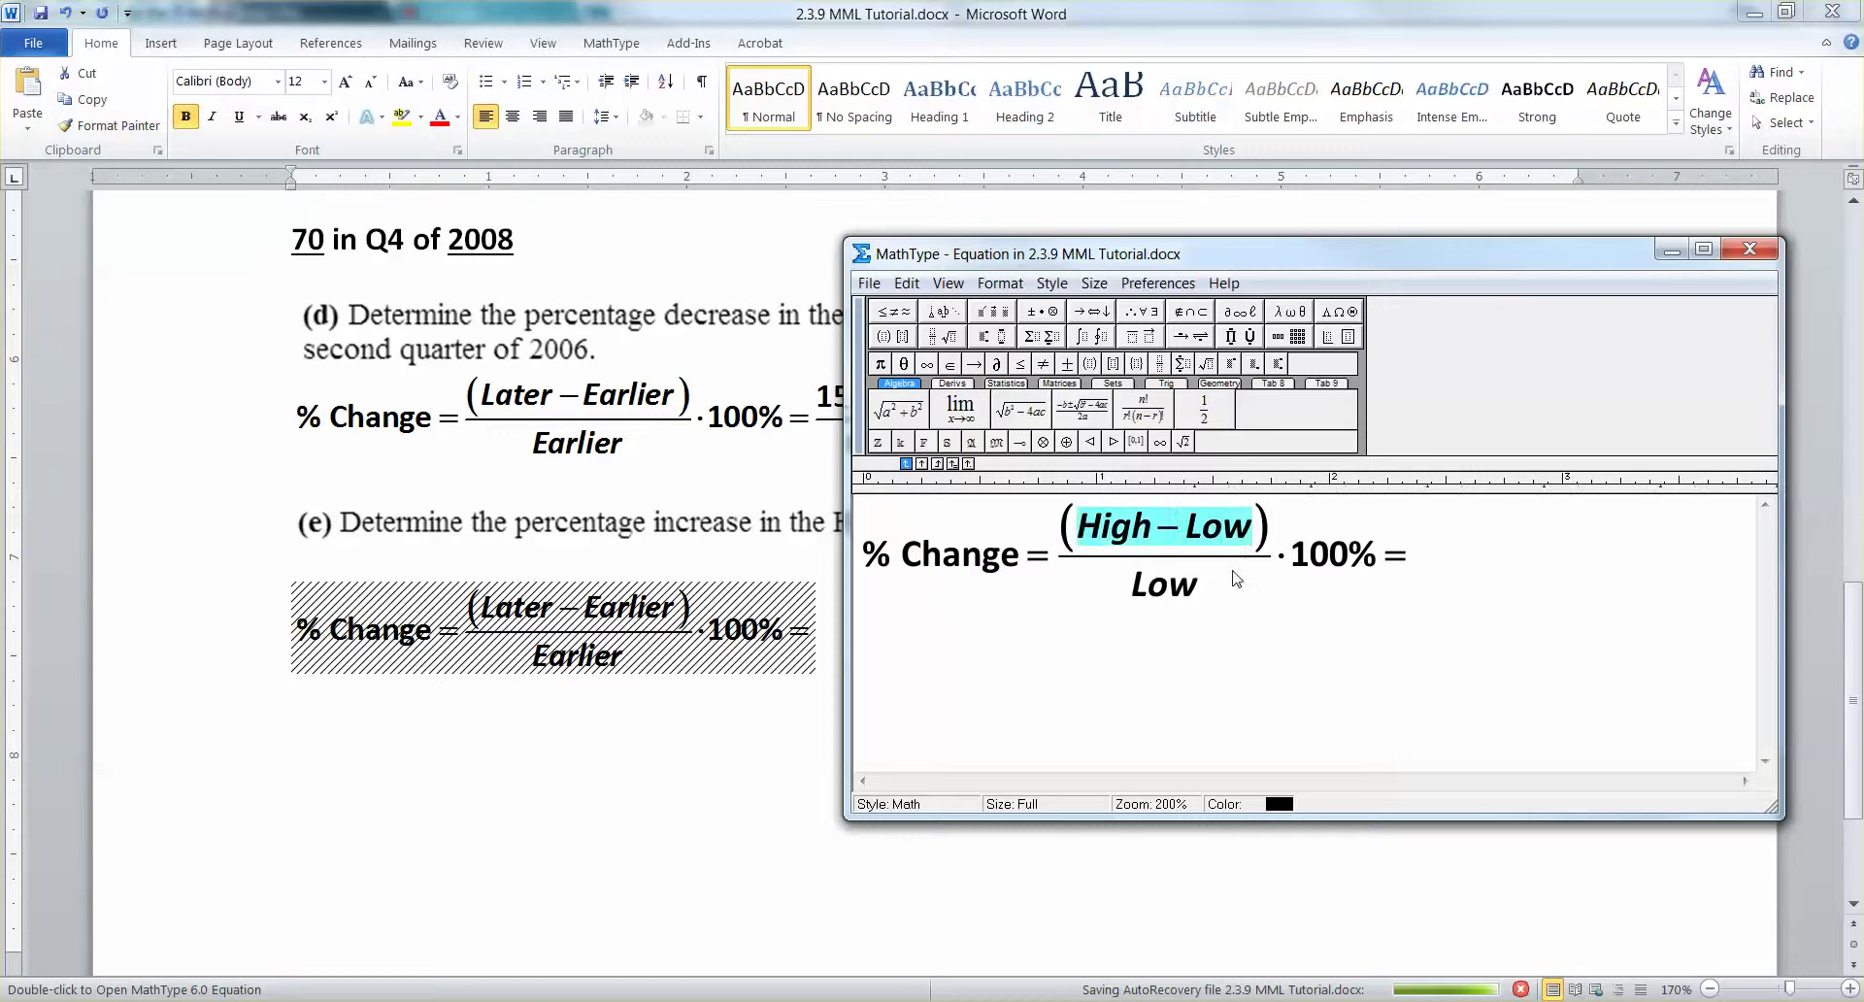
- Close the High − Low equation back into question (e) and check the chart's highest and lowest index points
click(1252, 590)
click(1751, 250)
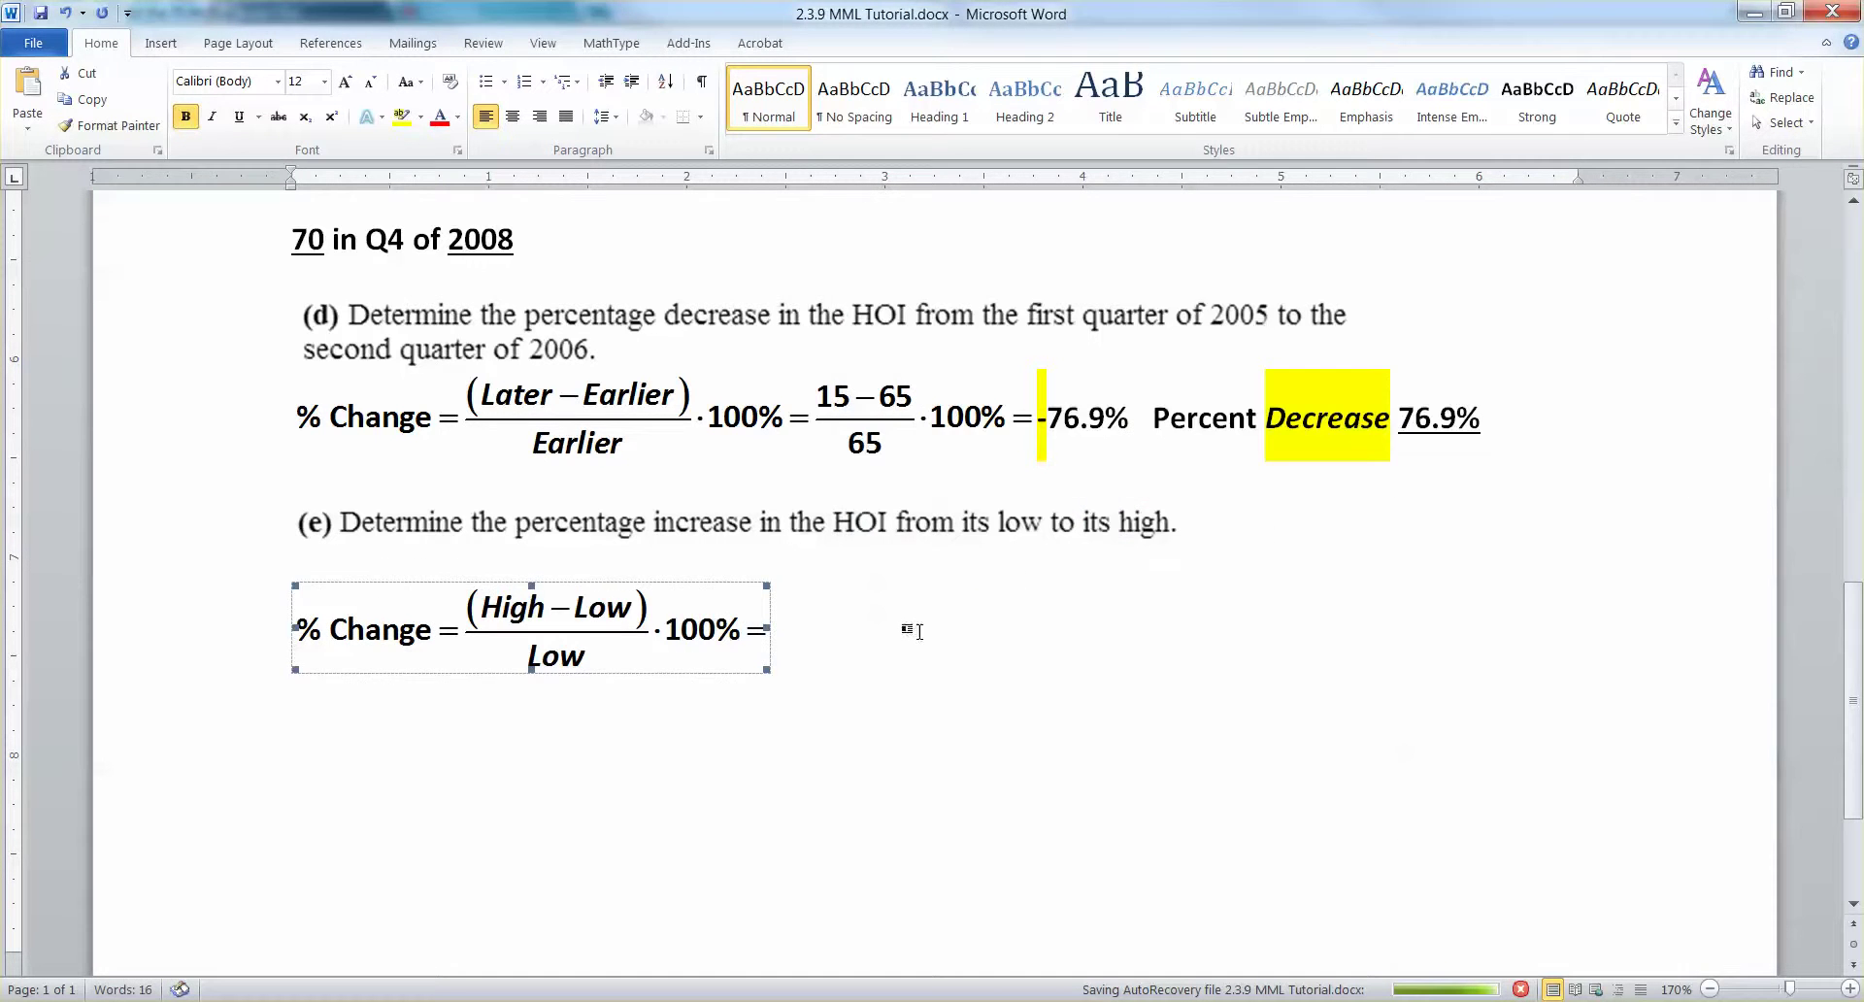
scroll(821, 655, up, 15)
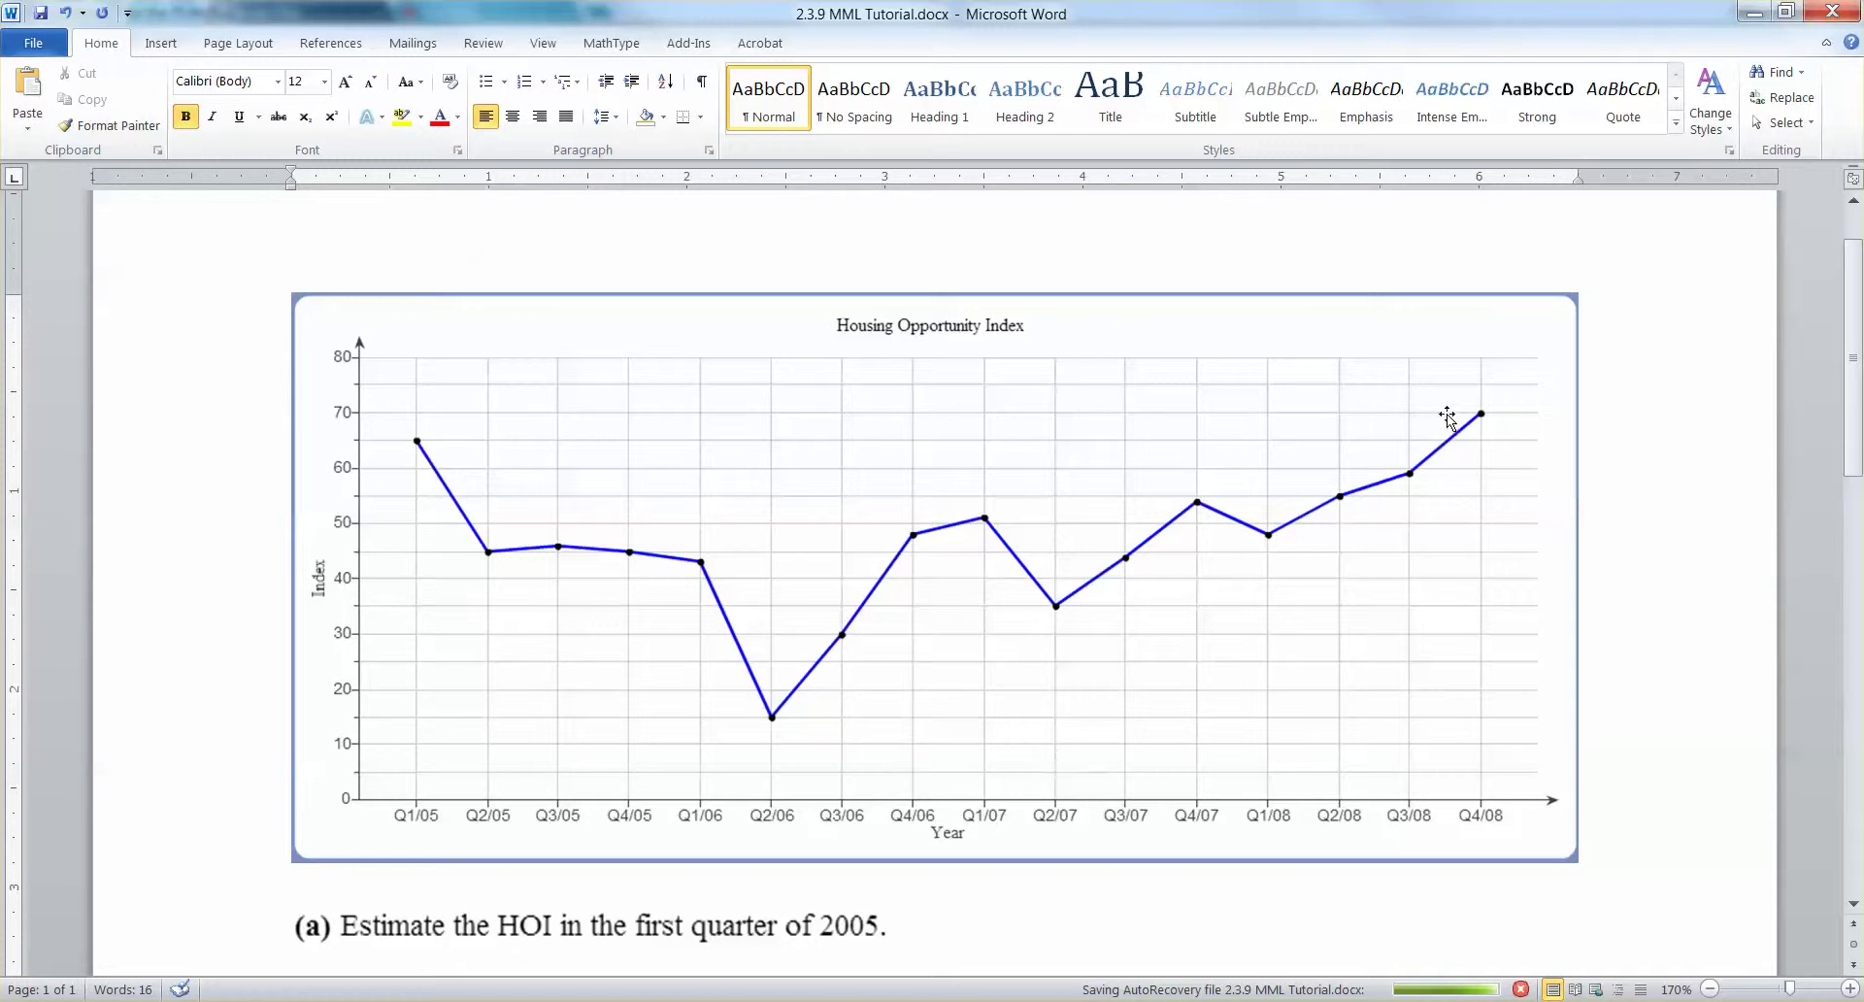
scroll(772, 718, down, 12)
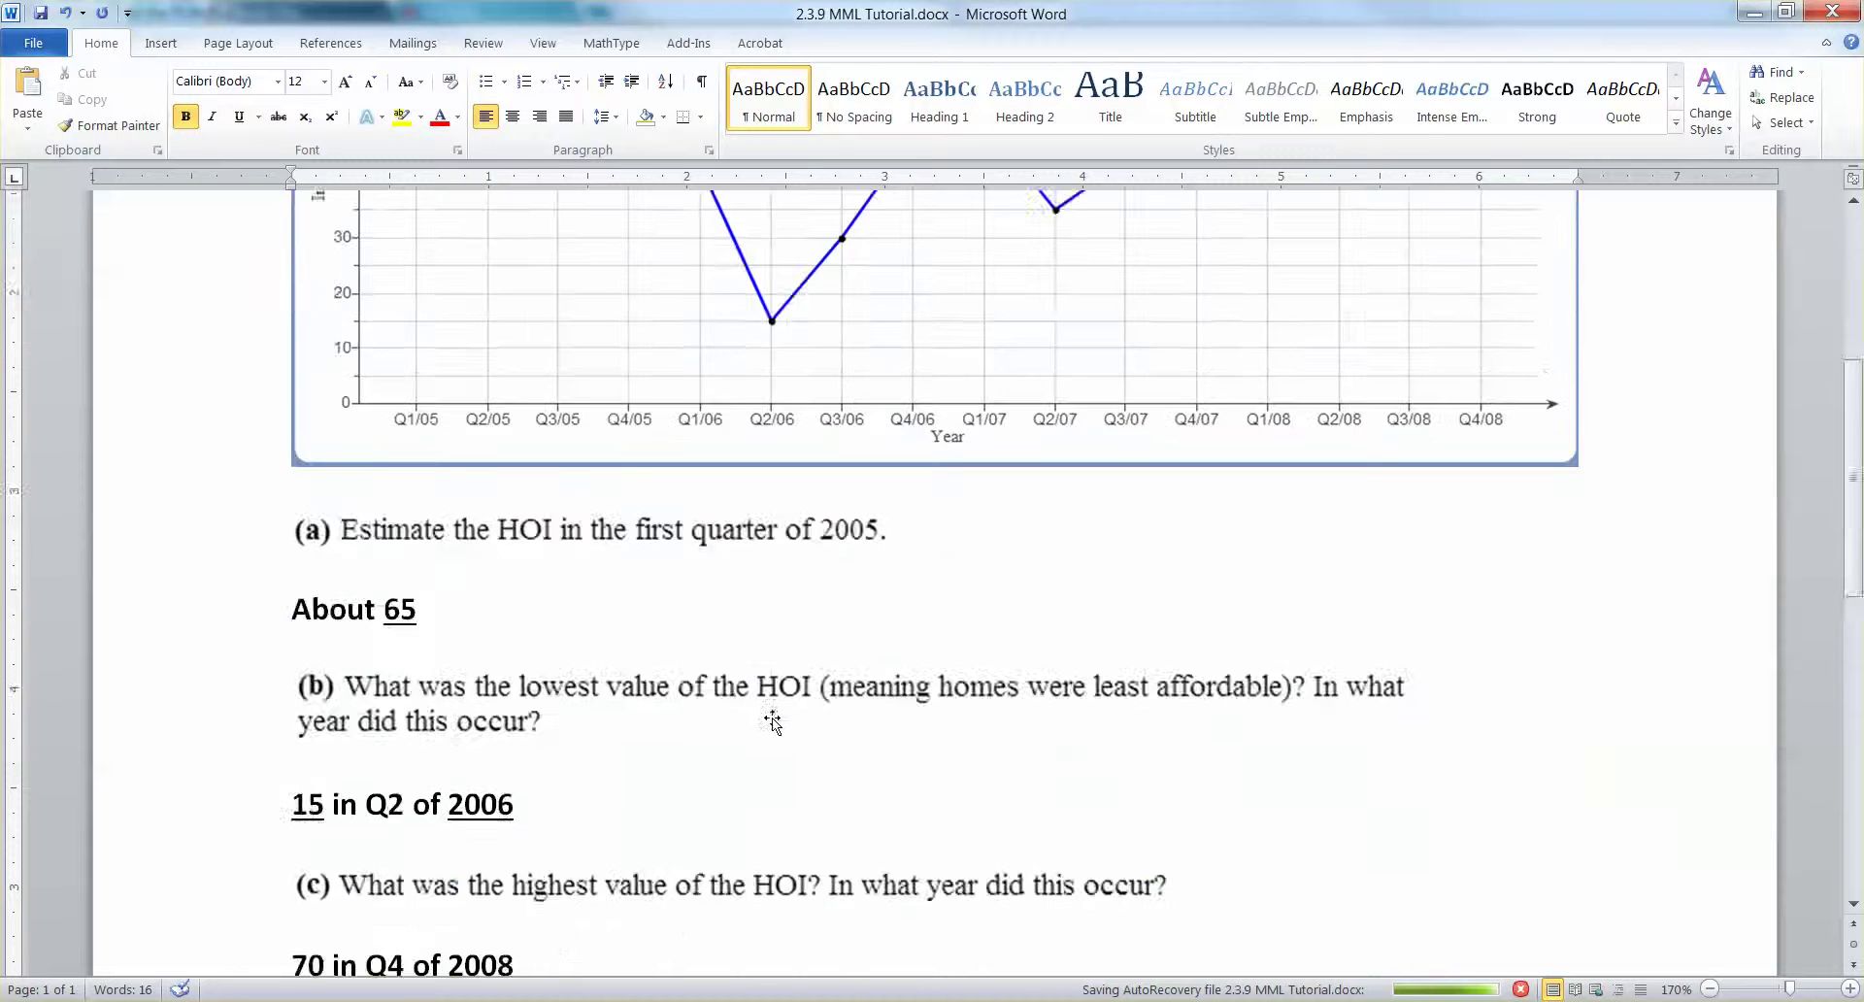
- Reopen the question (e) equation in MathType and append the fraction 75 − 15 over 15, multiplied by 100%
click(682, 777)
double_click(682, 776)
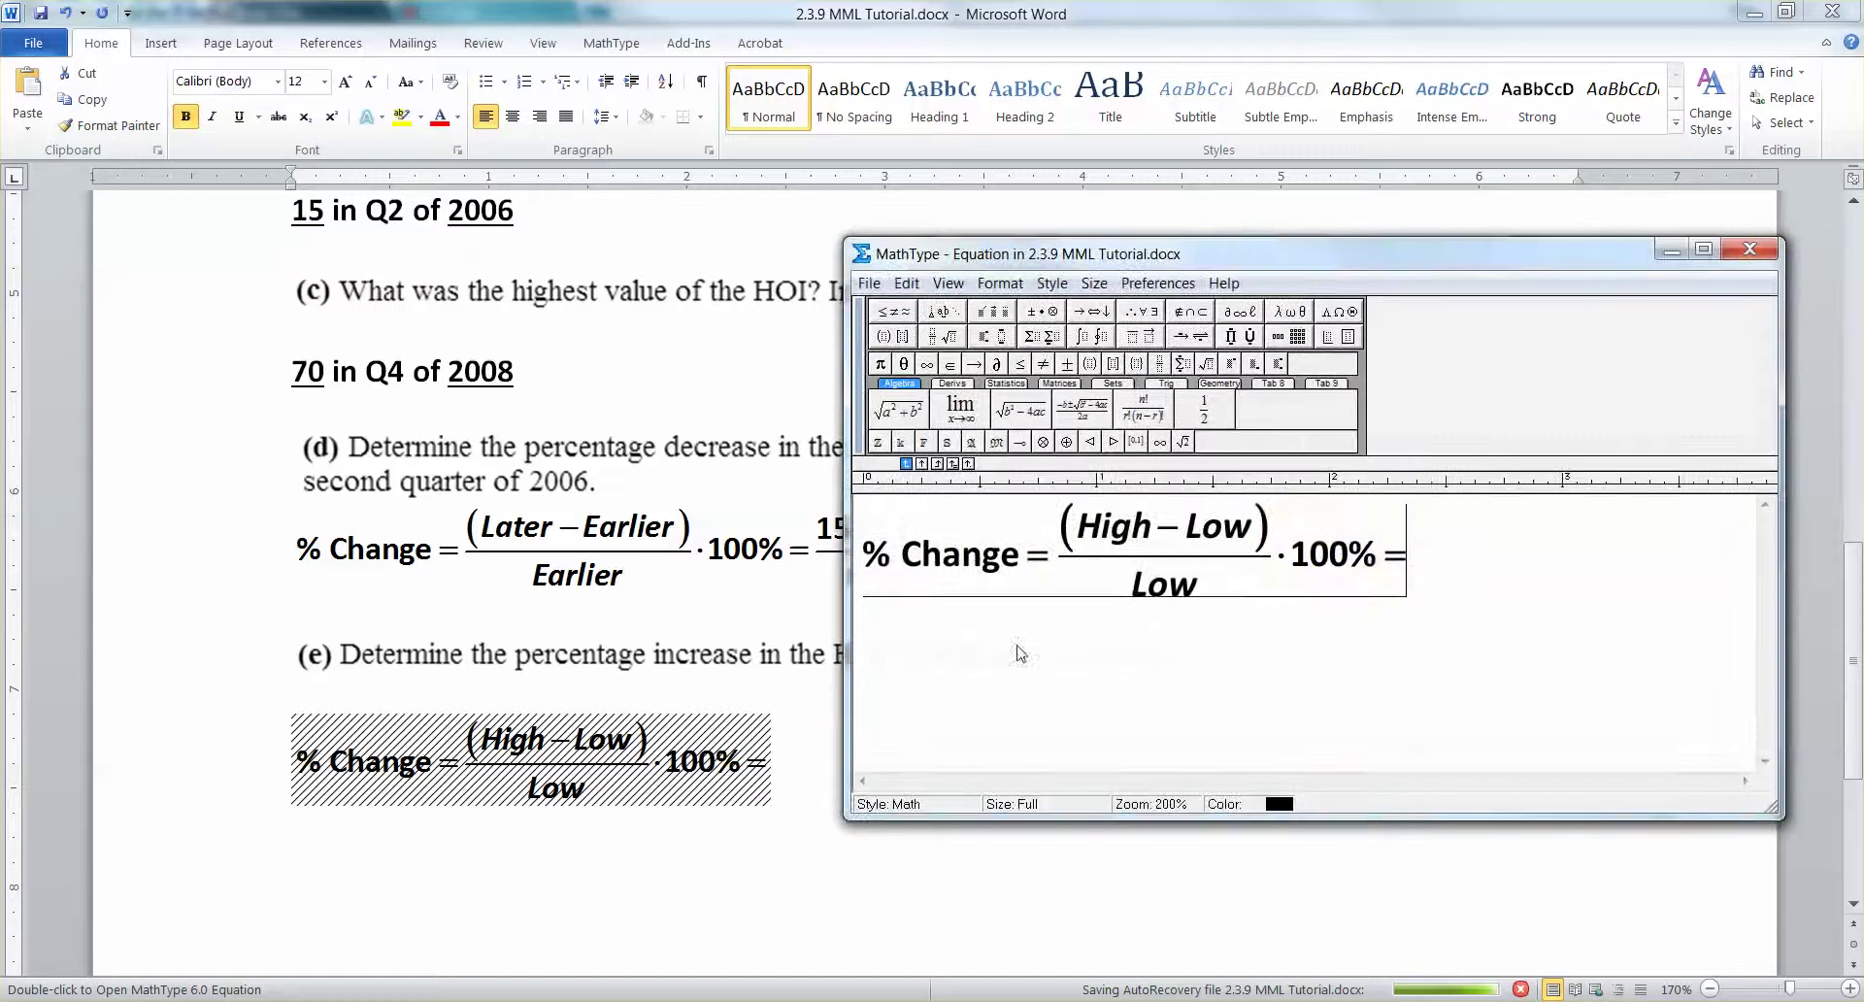
key(ctrl+f)
text(75)
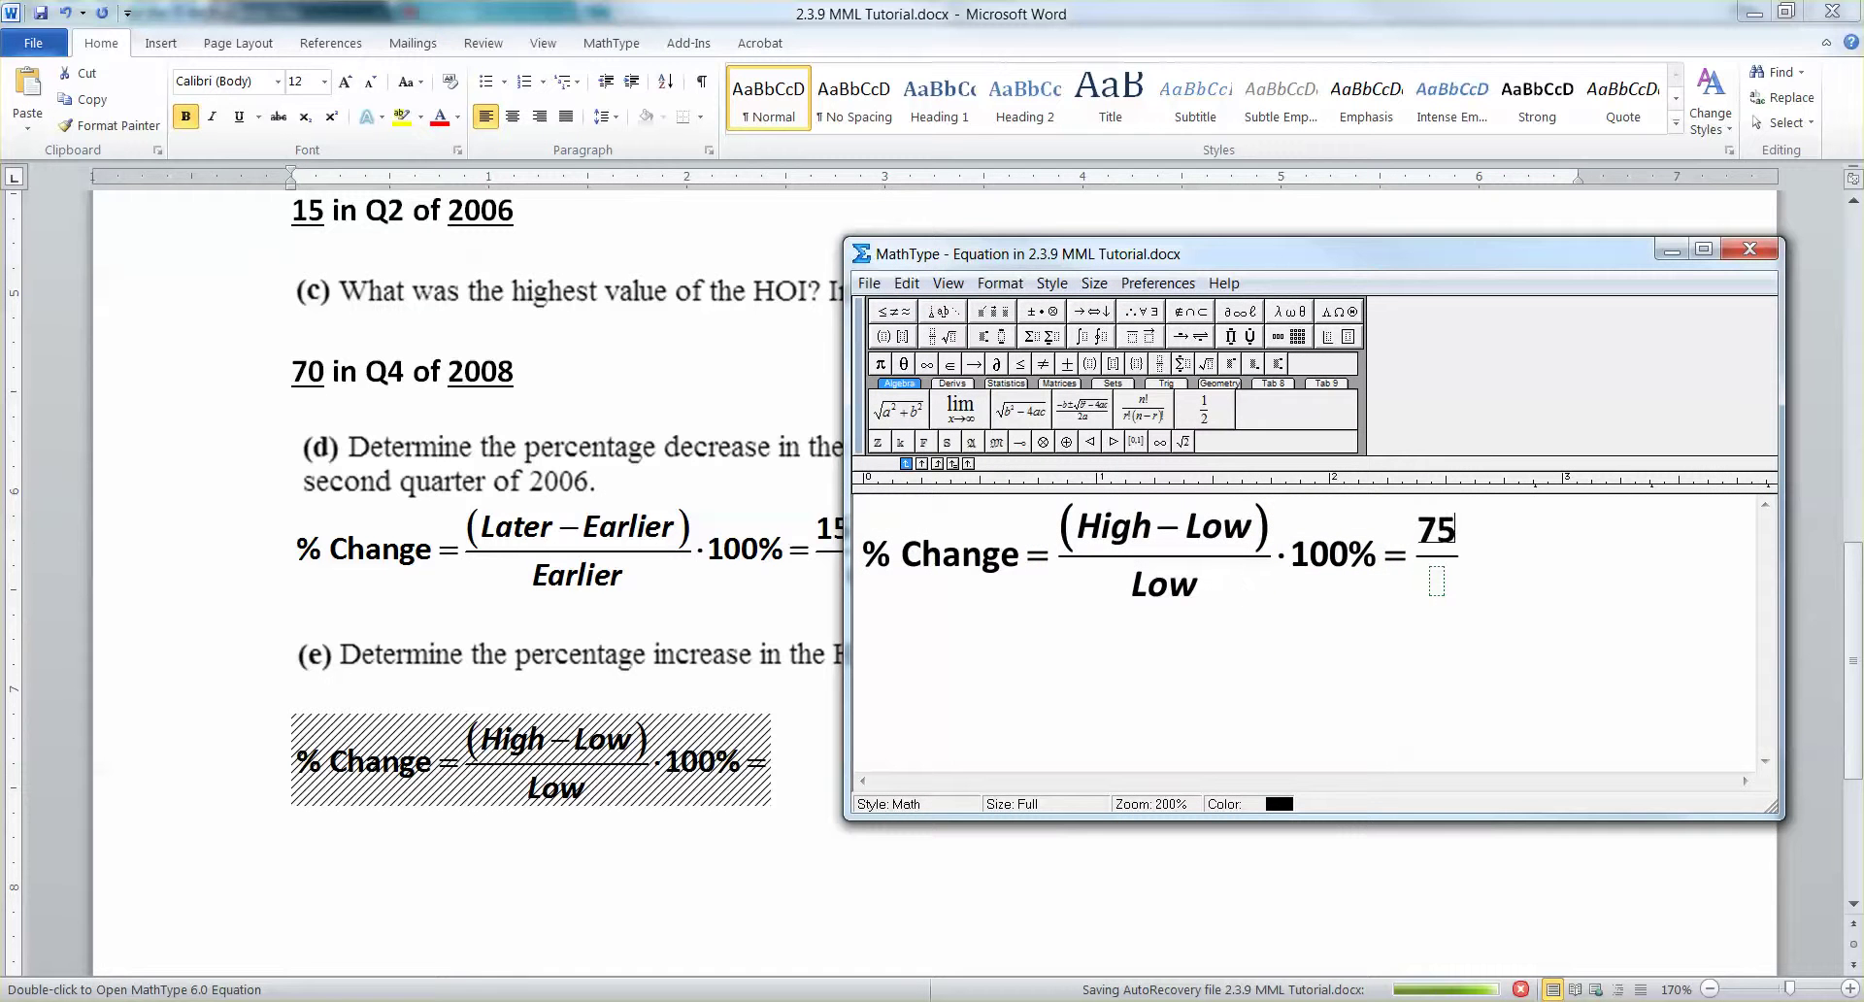
text(-26)
key(BackSpace)
key(BackSpace)
text(15)
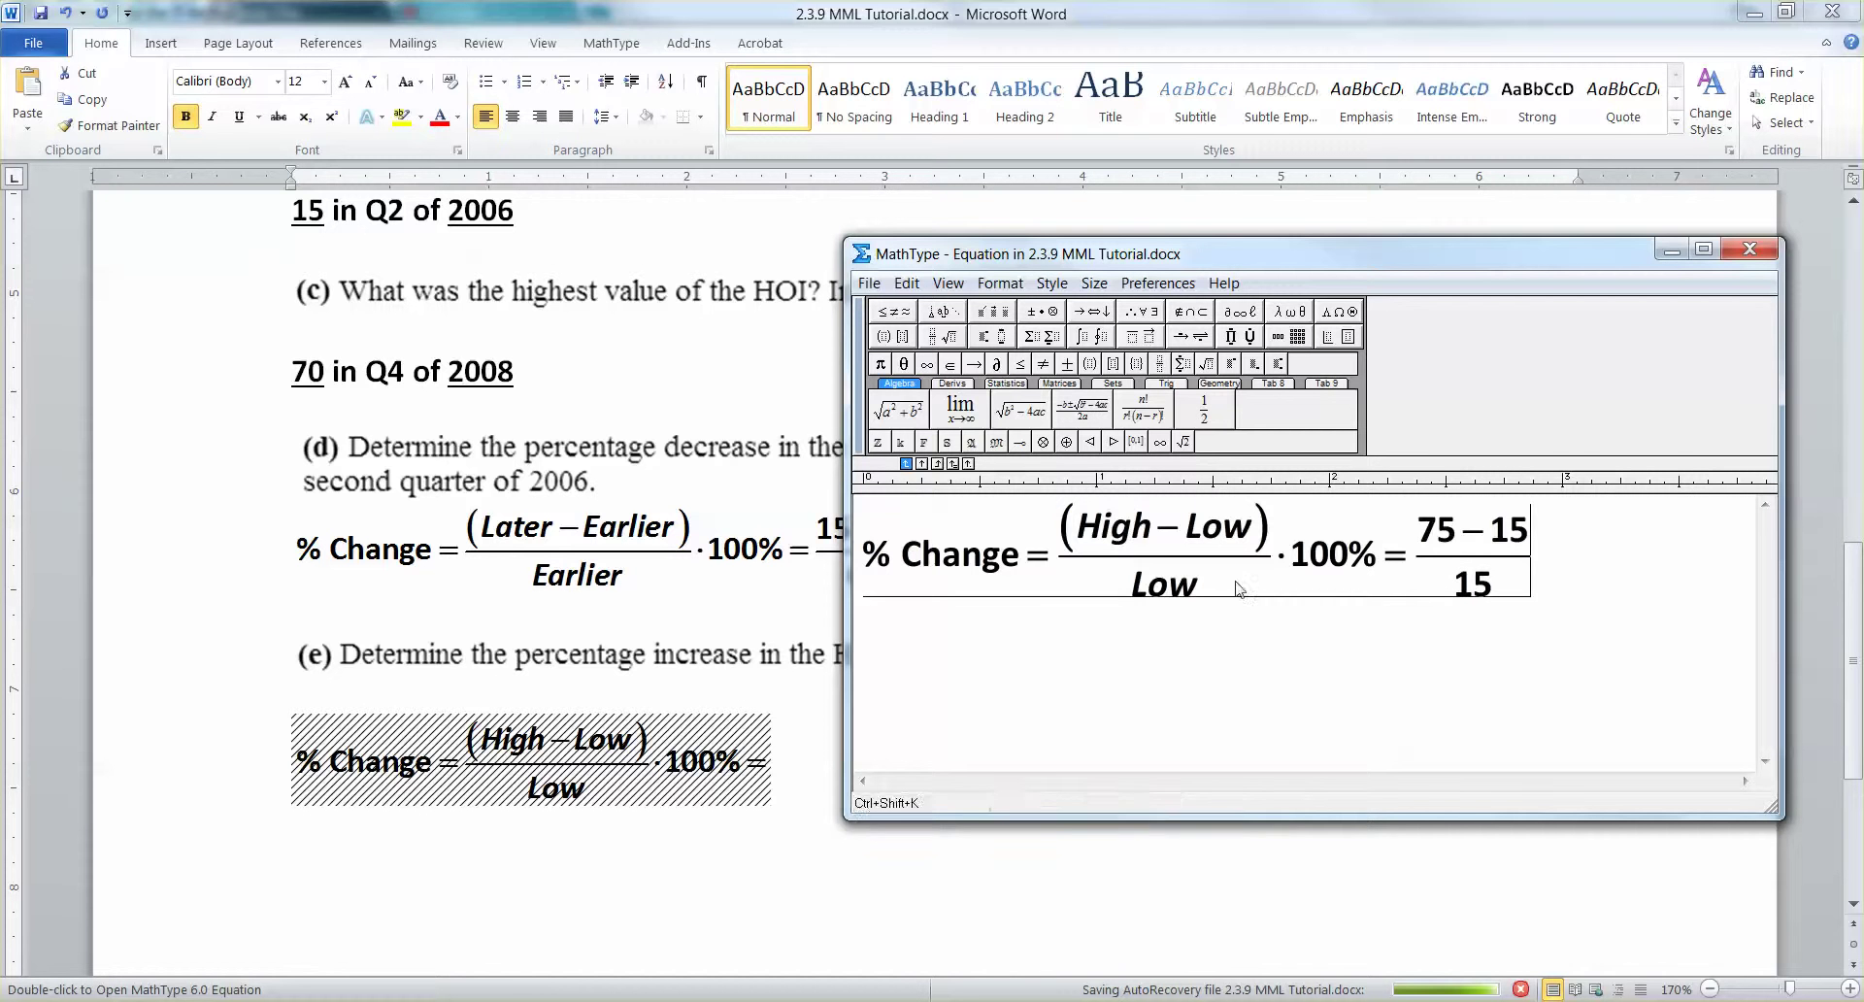
key(ctrl+k)
key(period)
text(100)
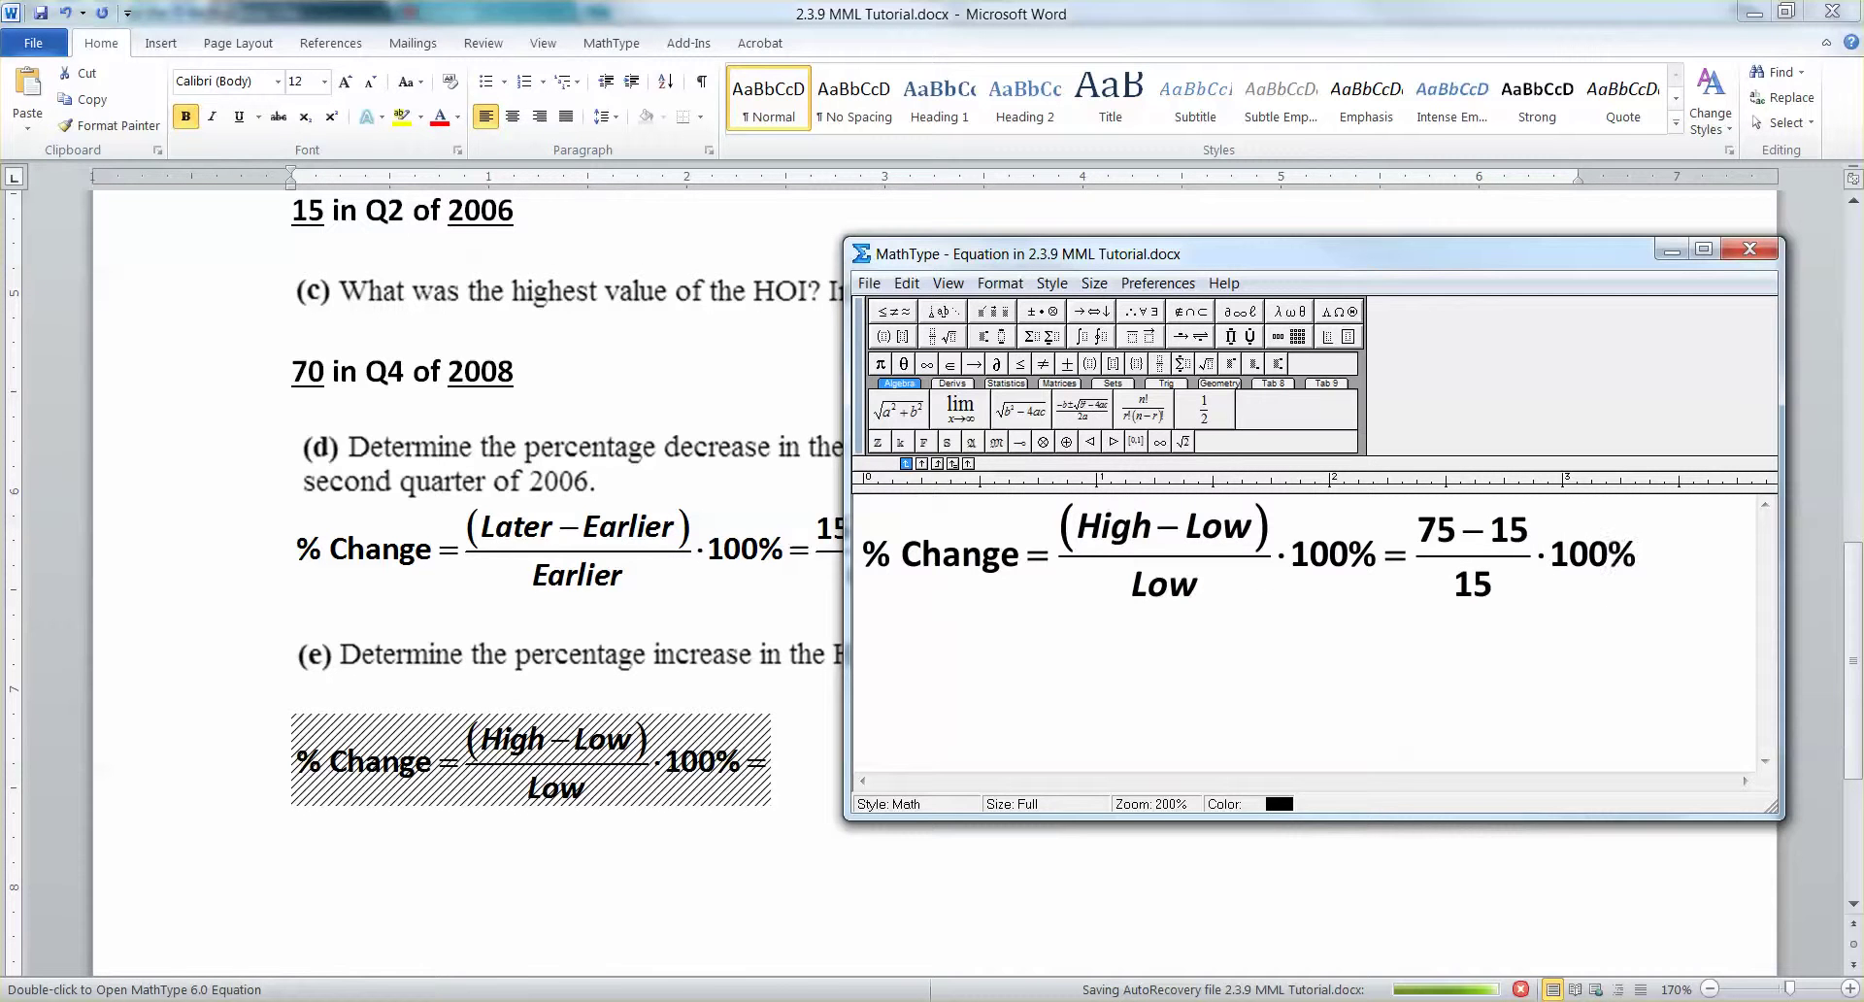
text(%)
- Switch to the TI-84 calculator, clear its screen, and evaluate (75−15)/15*100
key(alt+Tab)
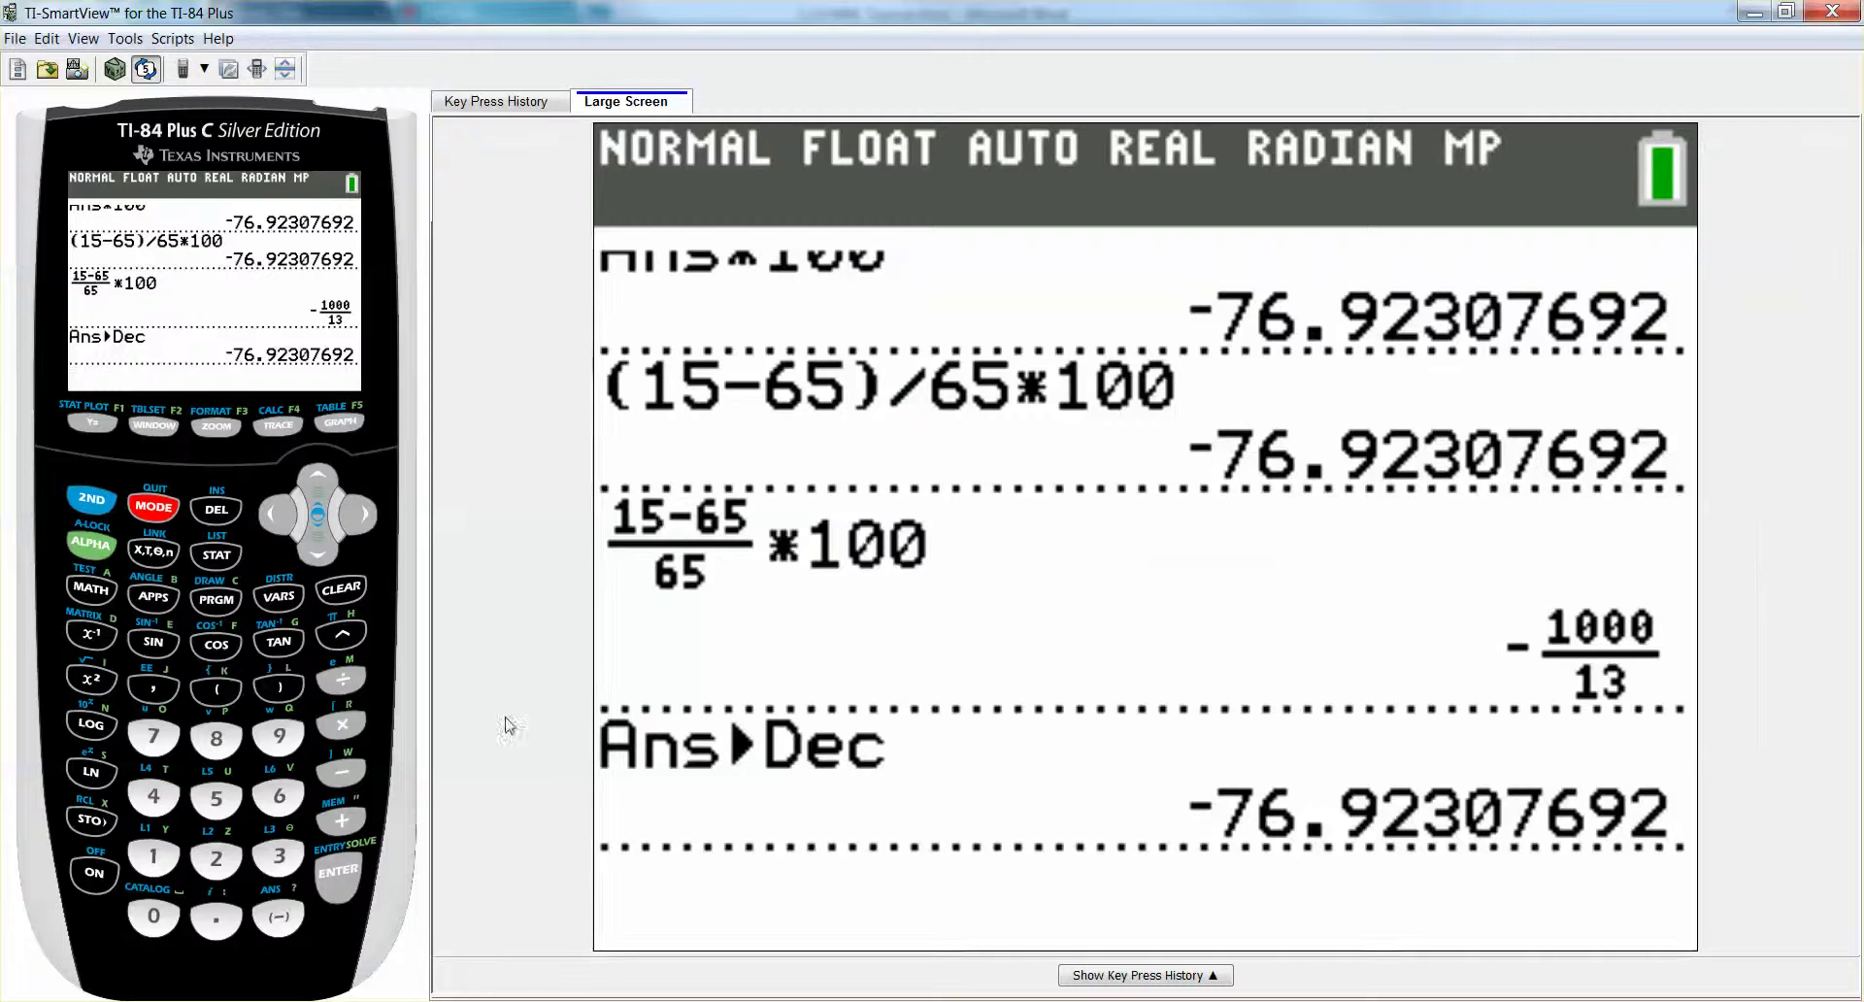
click(346, 590)
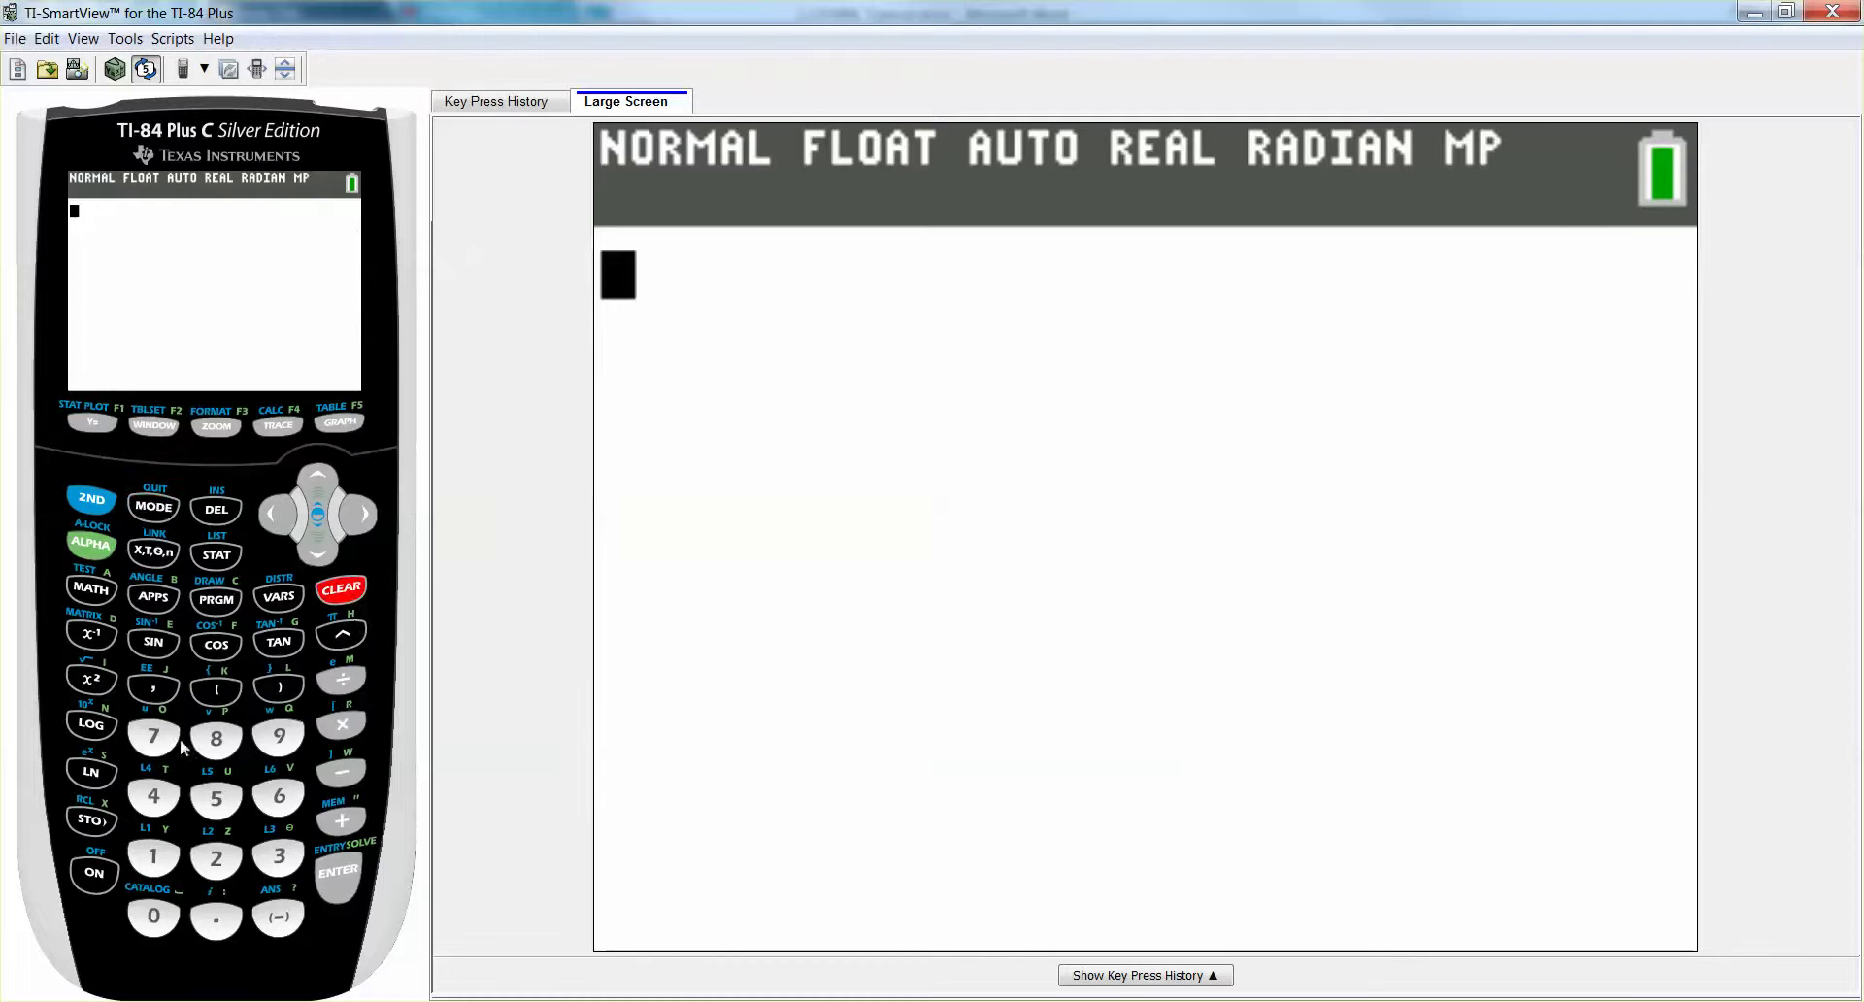
click(214, 691)
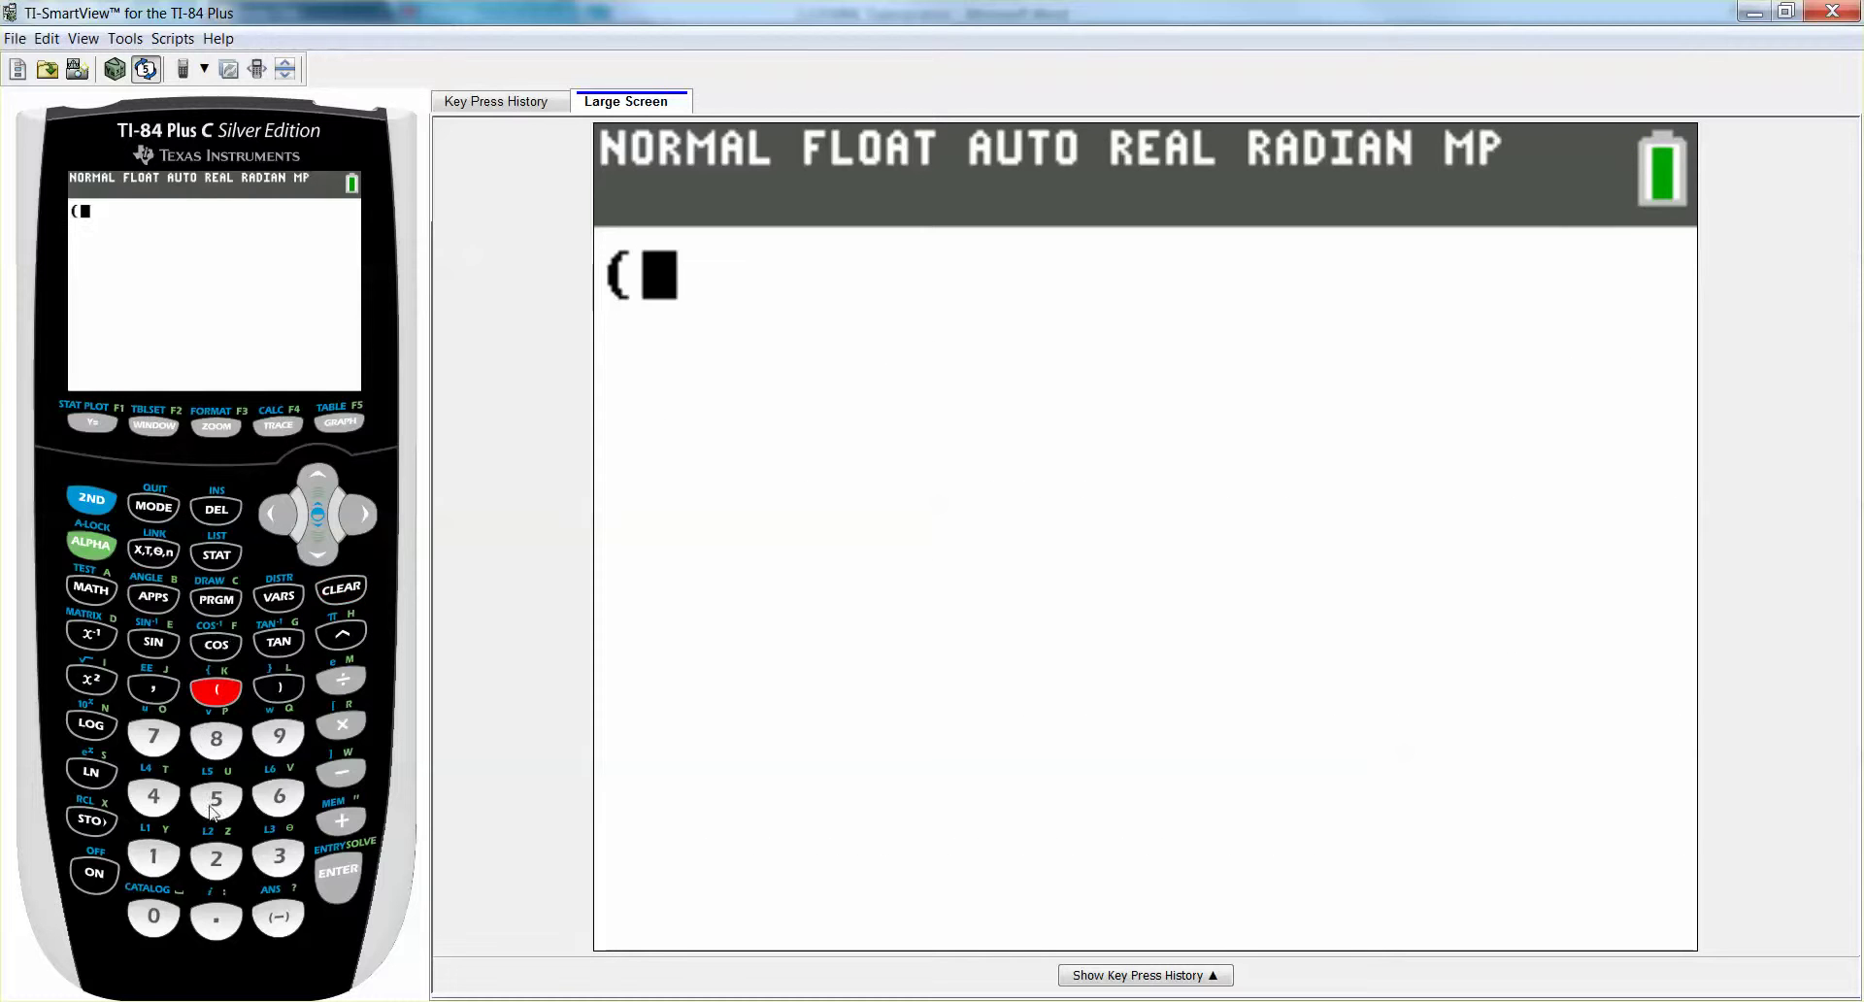
click(167, 740)
click(215, 798)
click(351, 777)
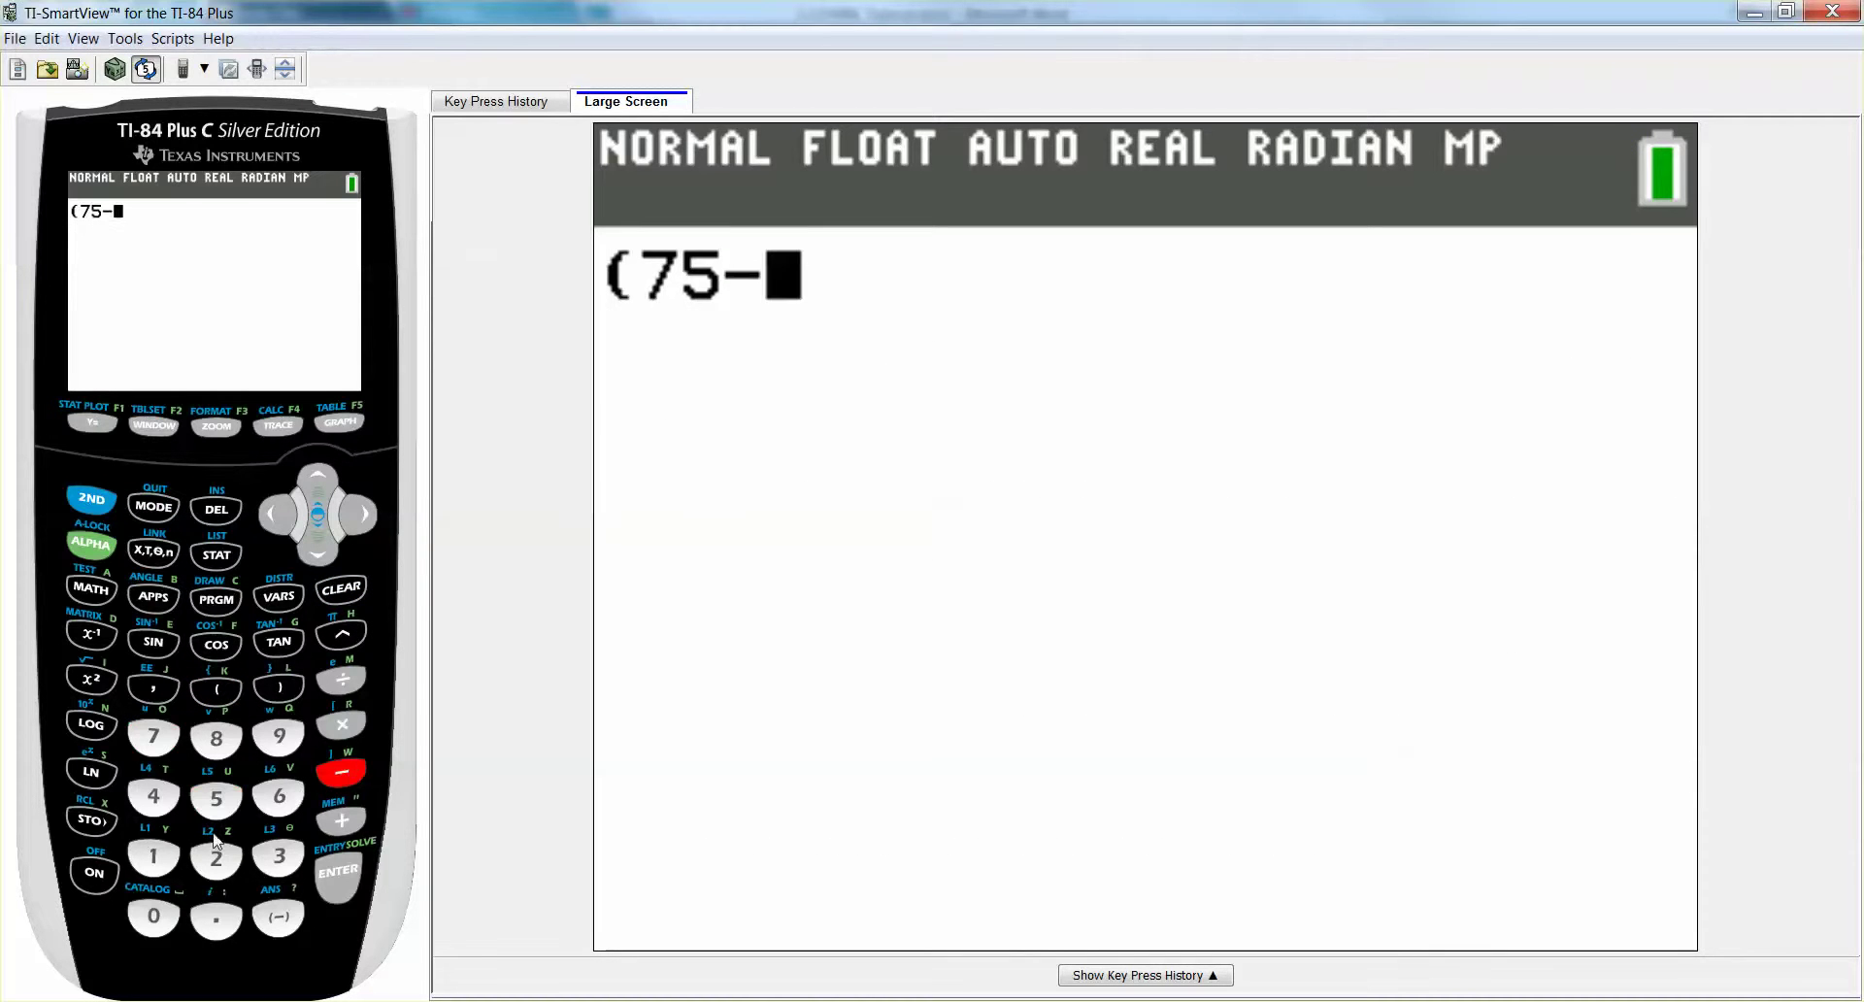
click(154, 857)
click(215, 798)
click(281, 691)
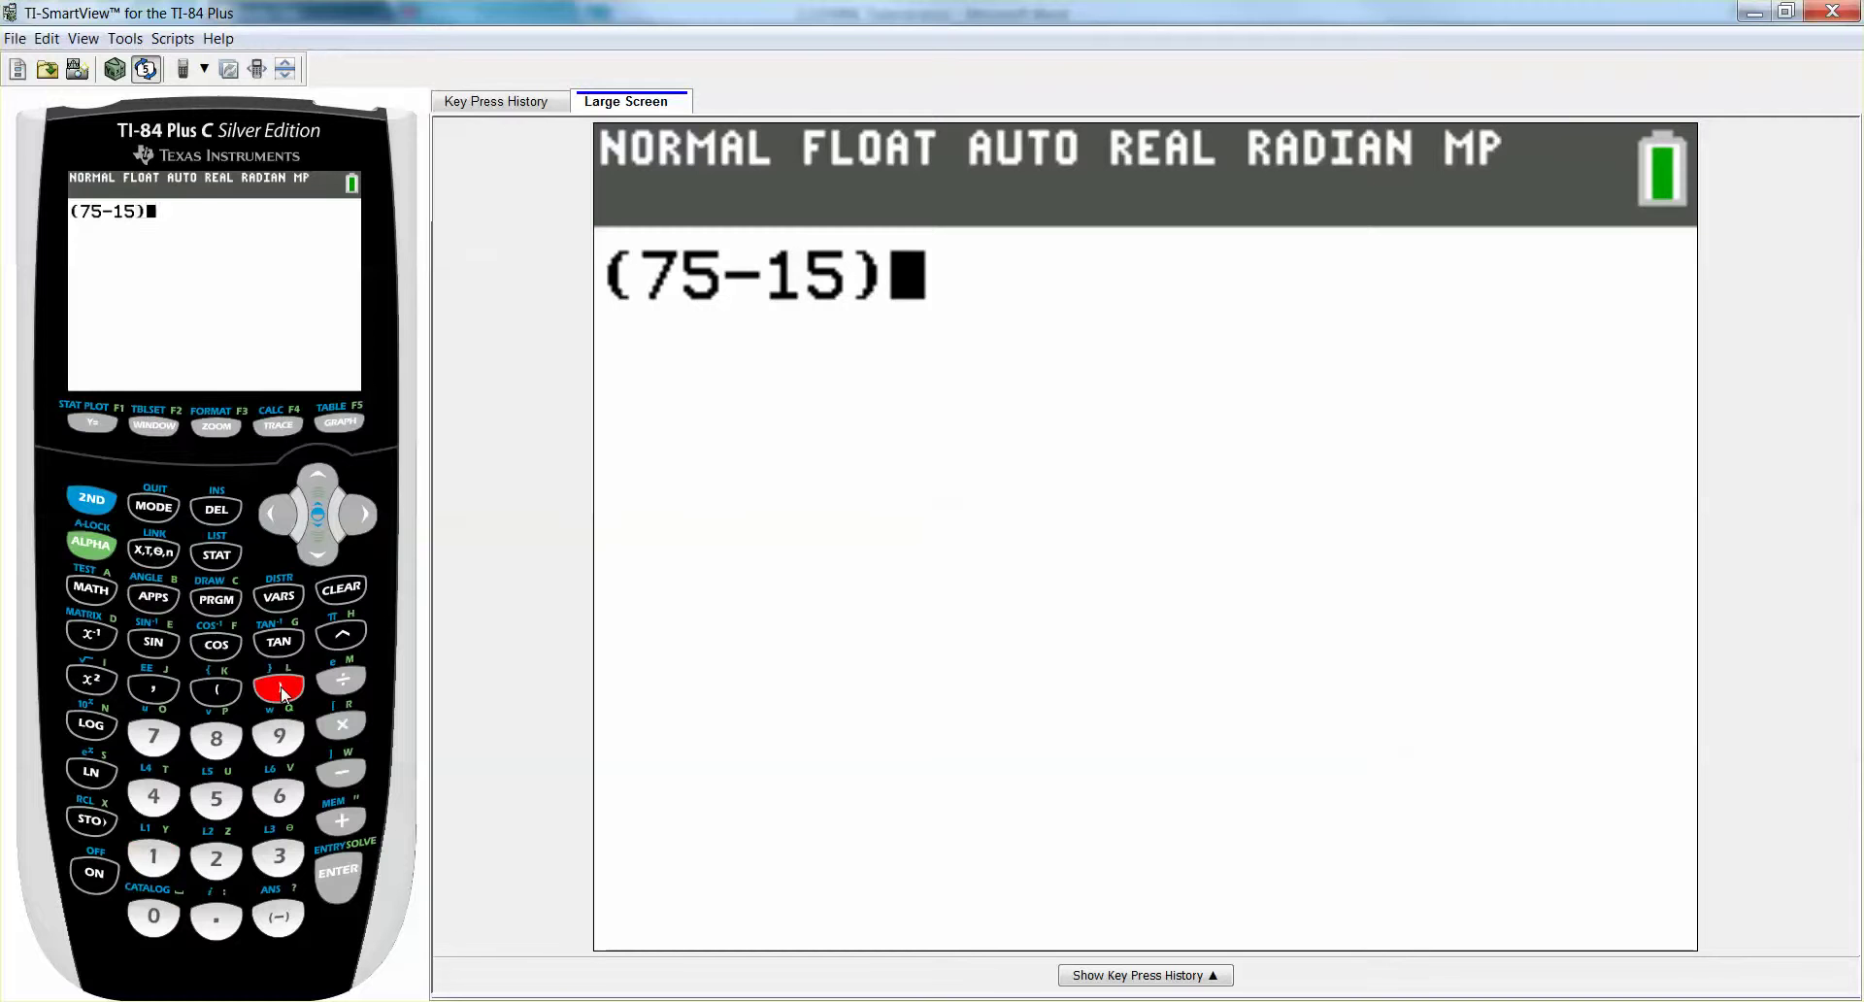
text(/)
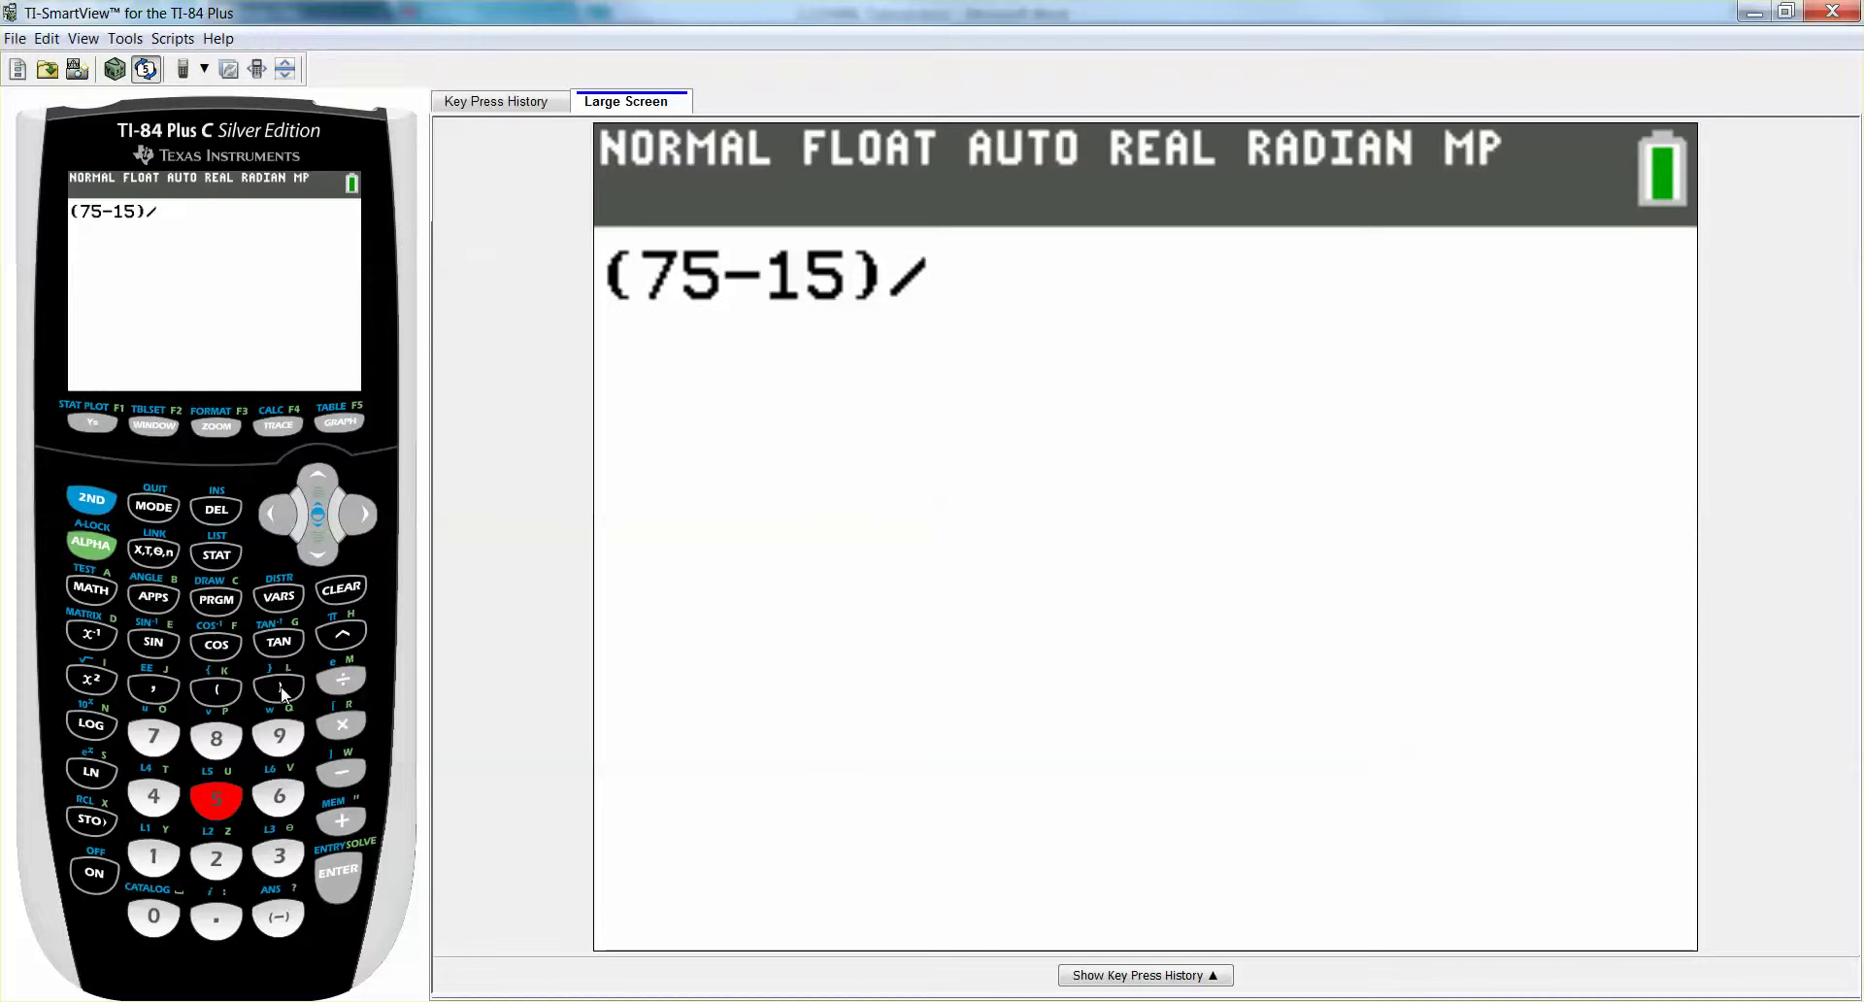
text(15*100)
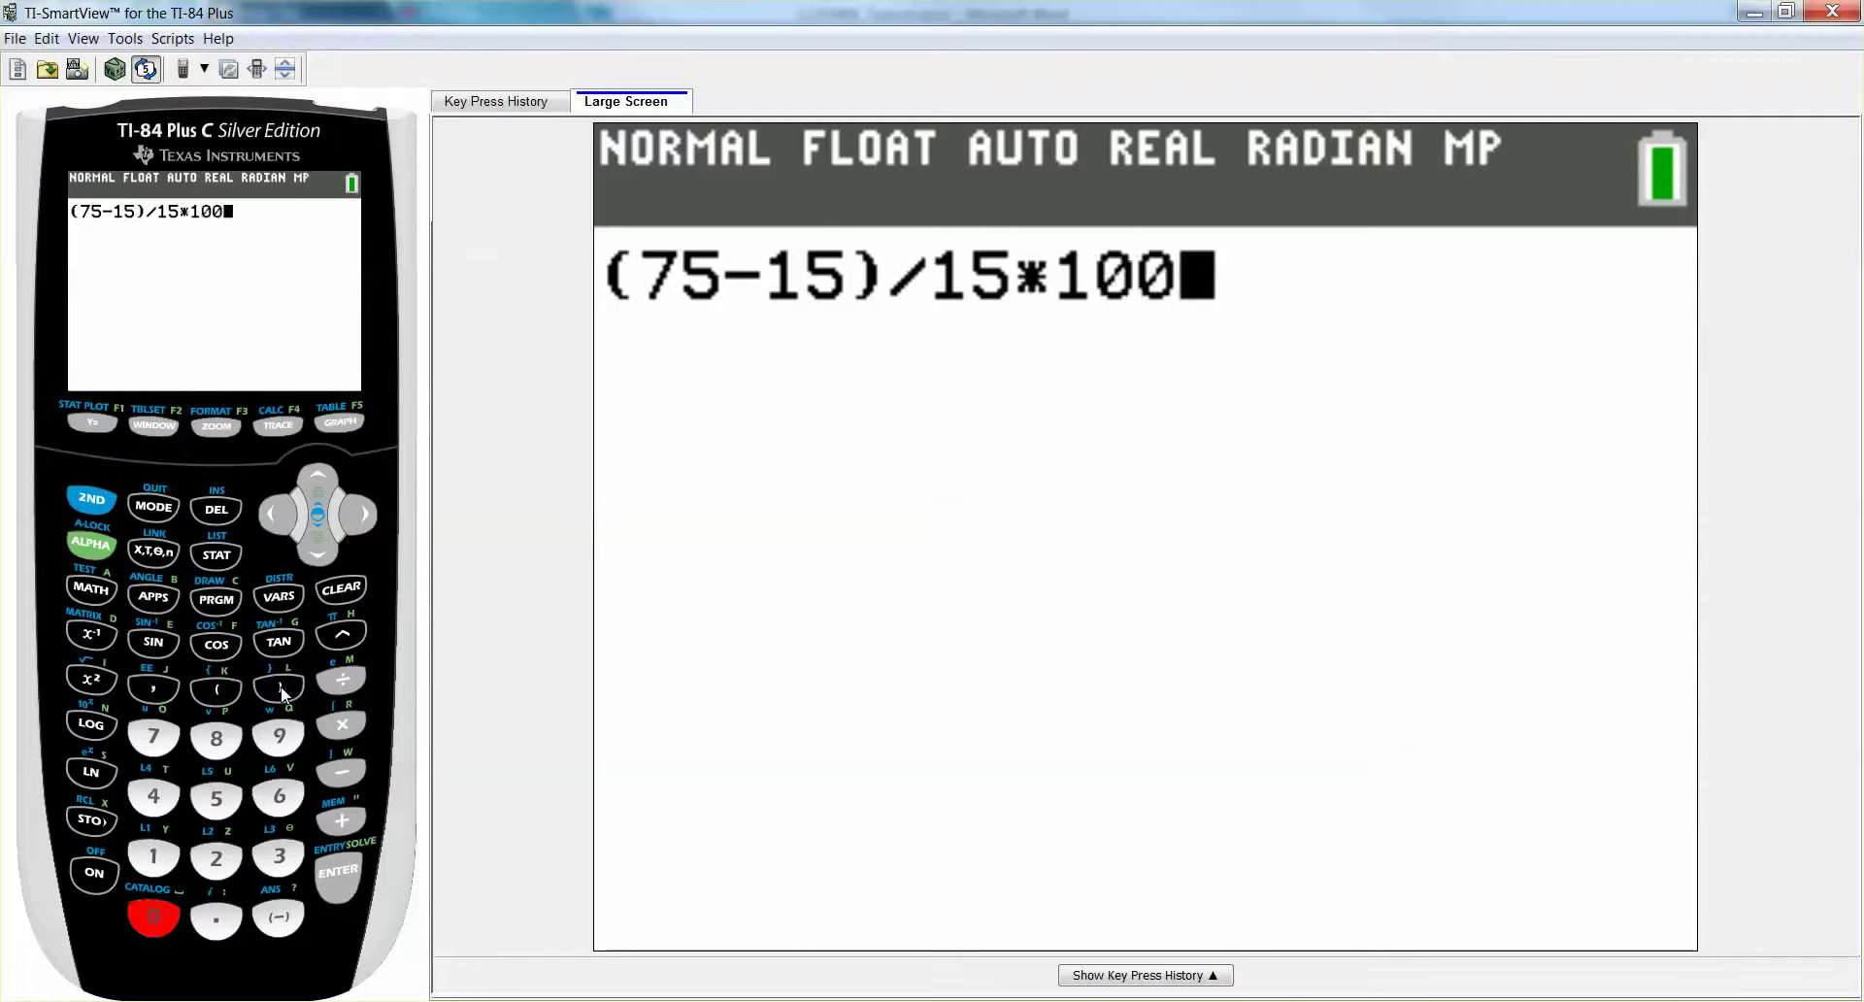
key(Return)
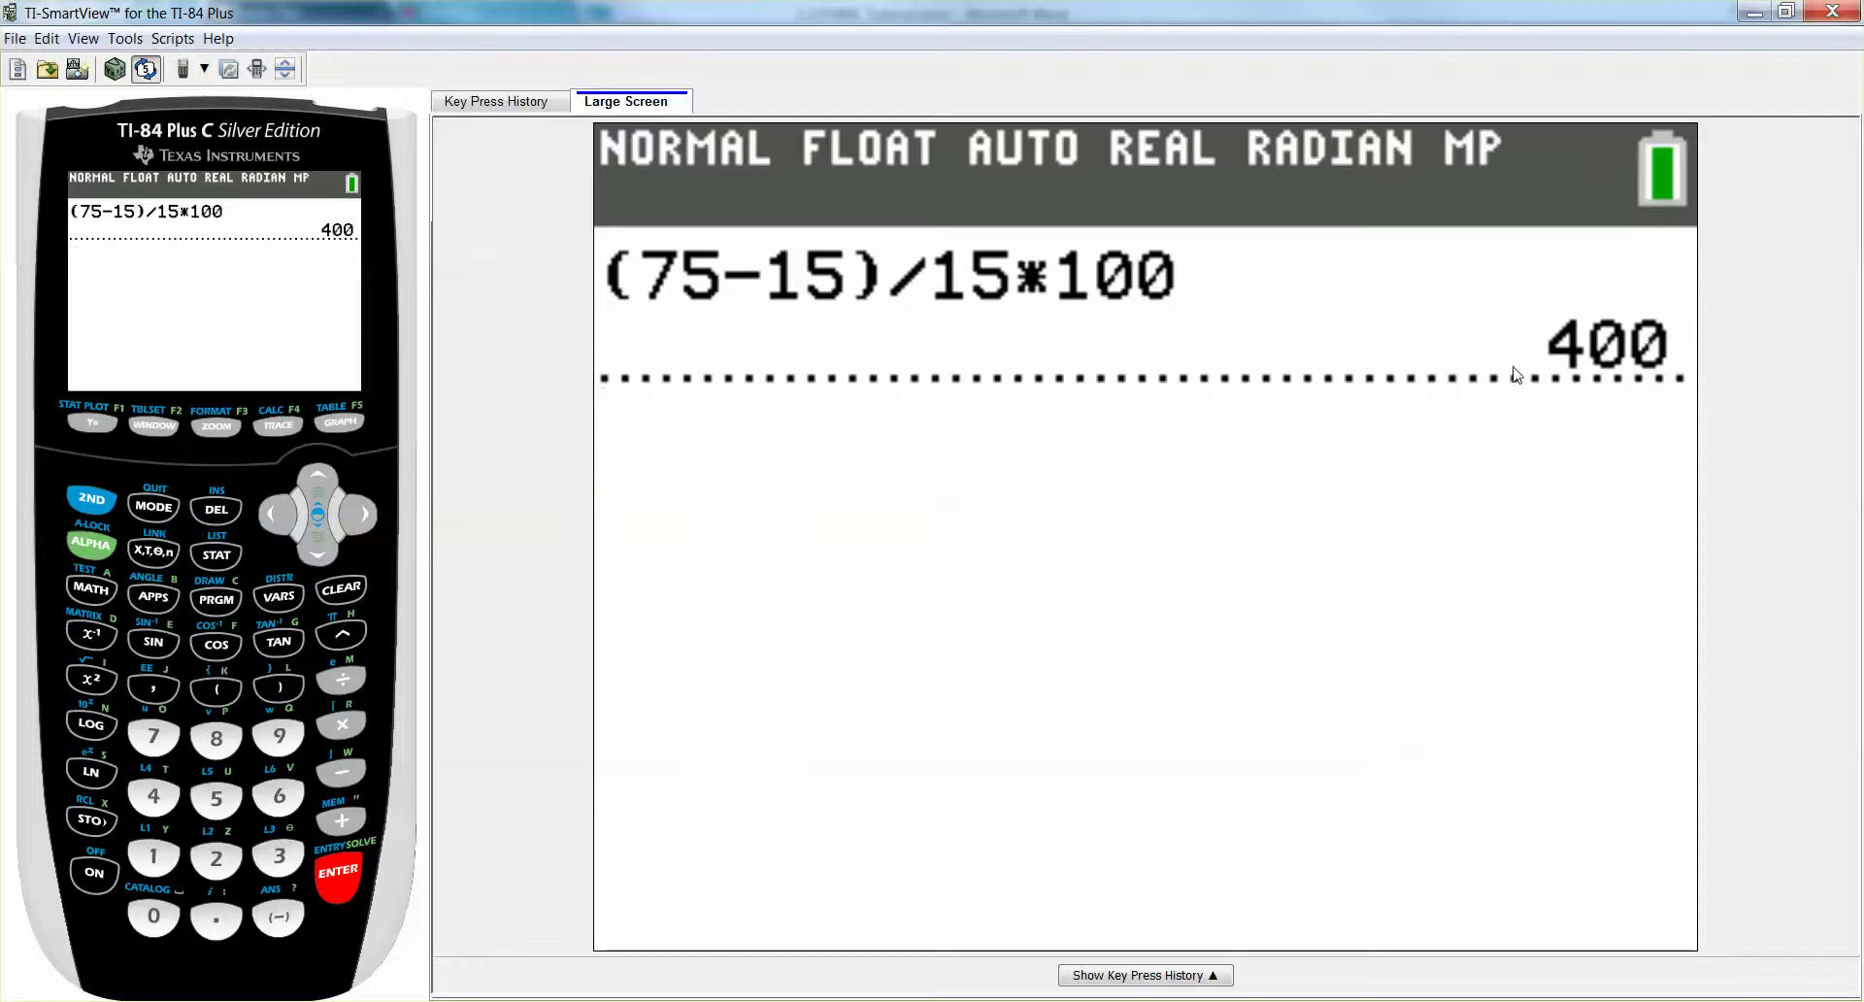
click(1753, 10)
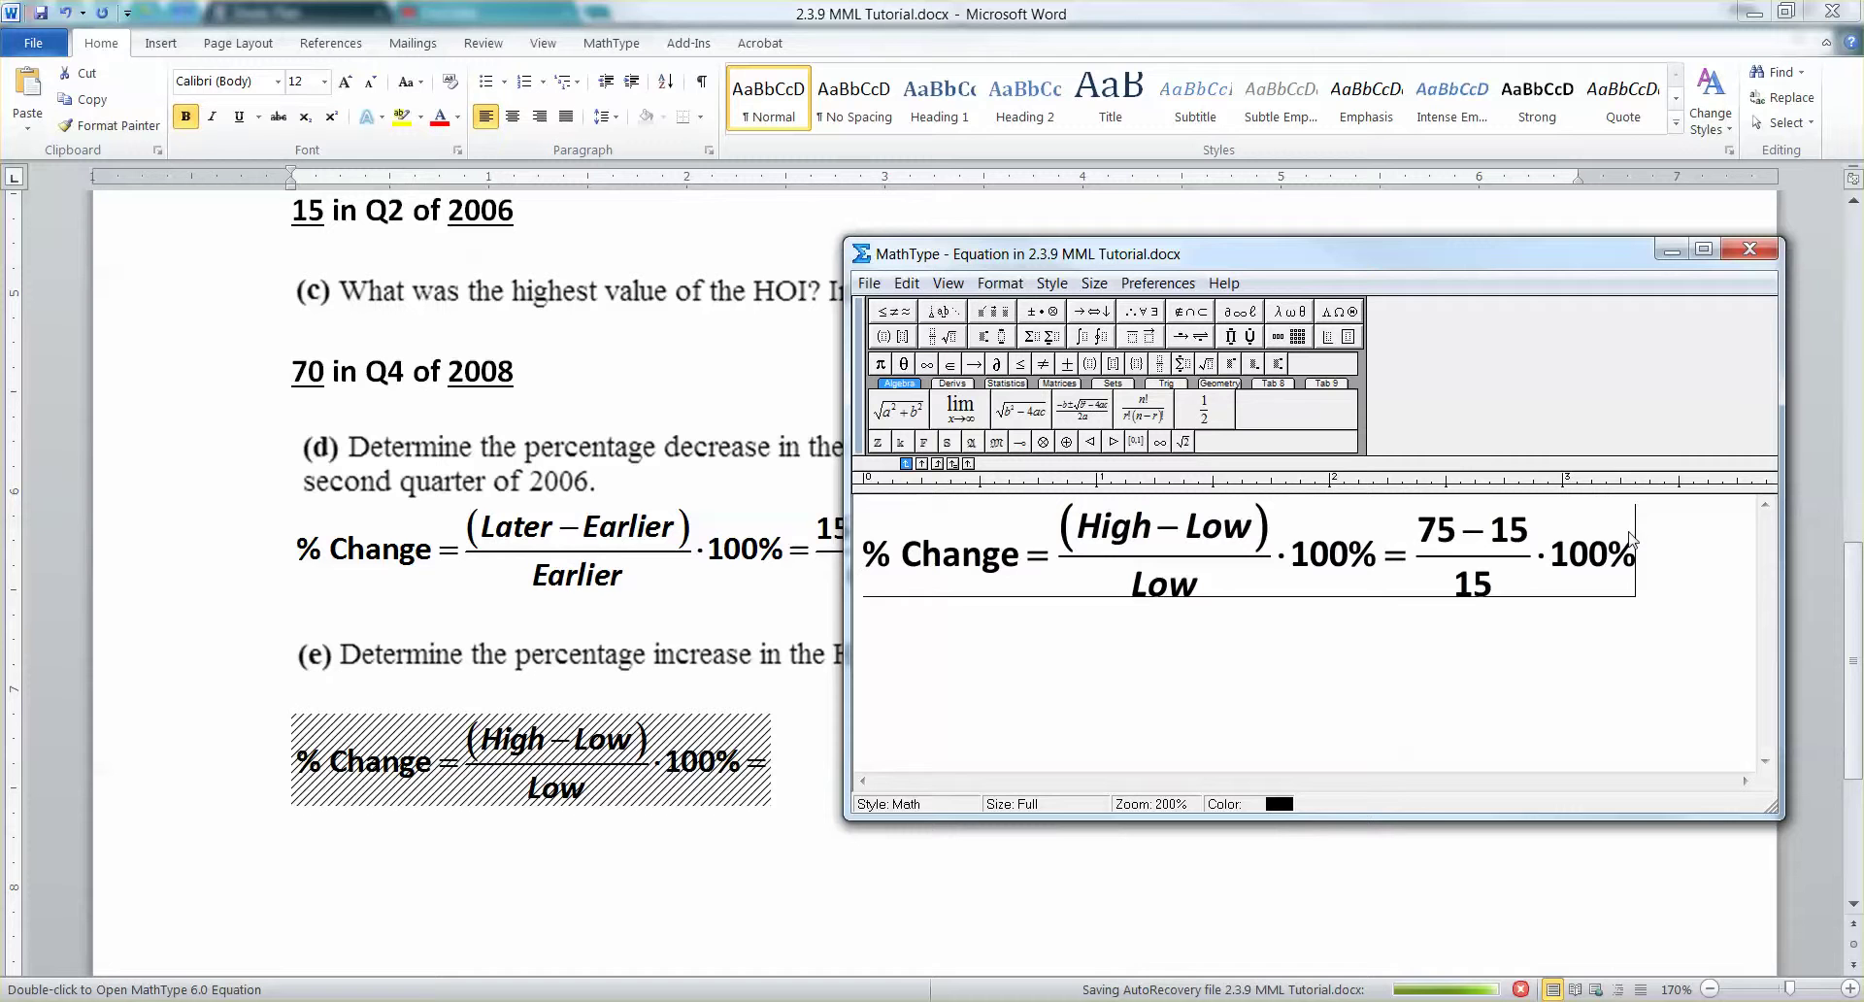
- Append = 400% to the question (e) equation, underline 400%, and return the equation to the document
text(= 400)
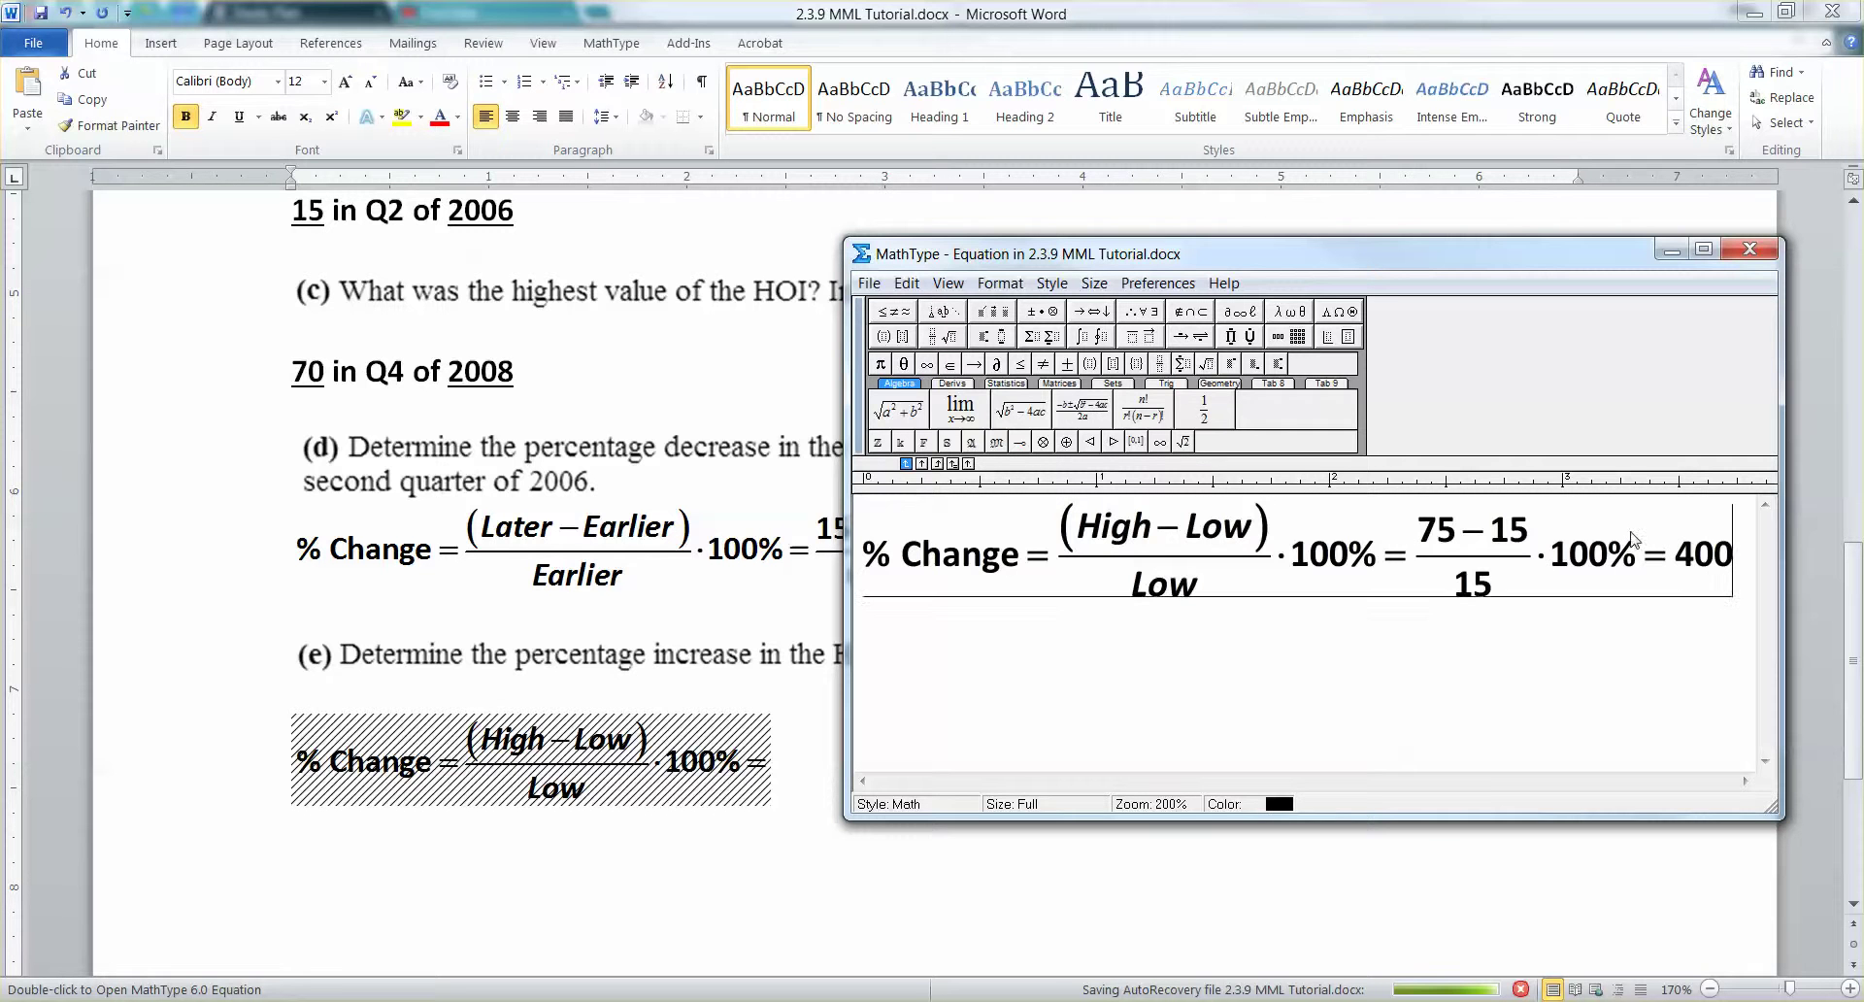
text(%)
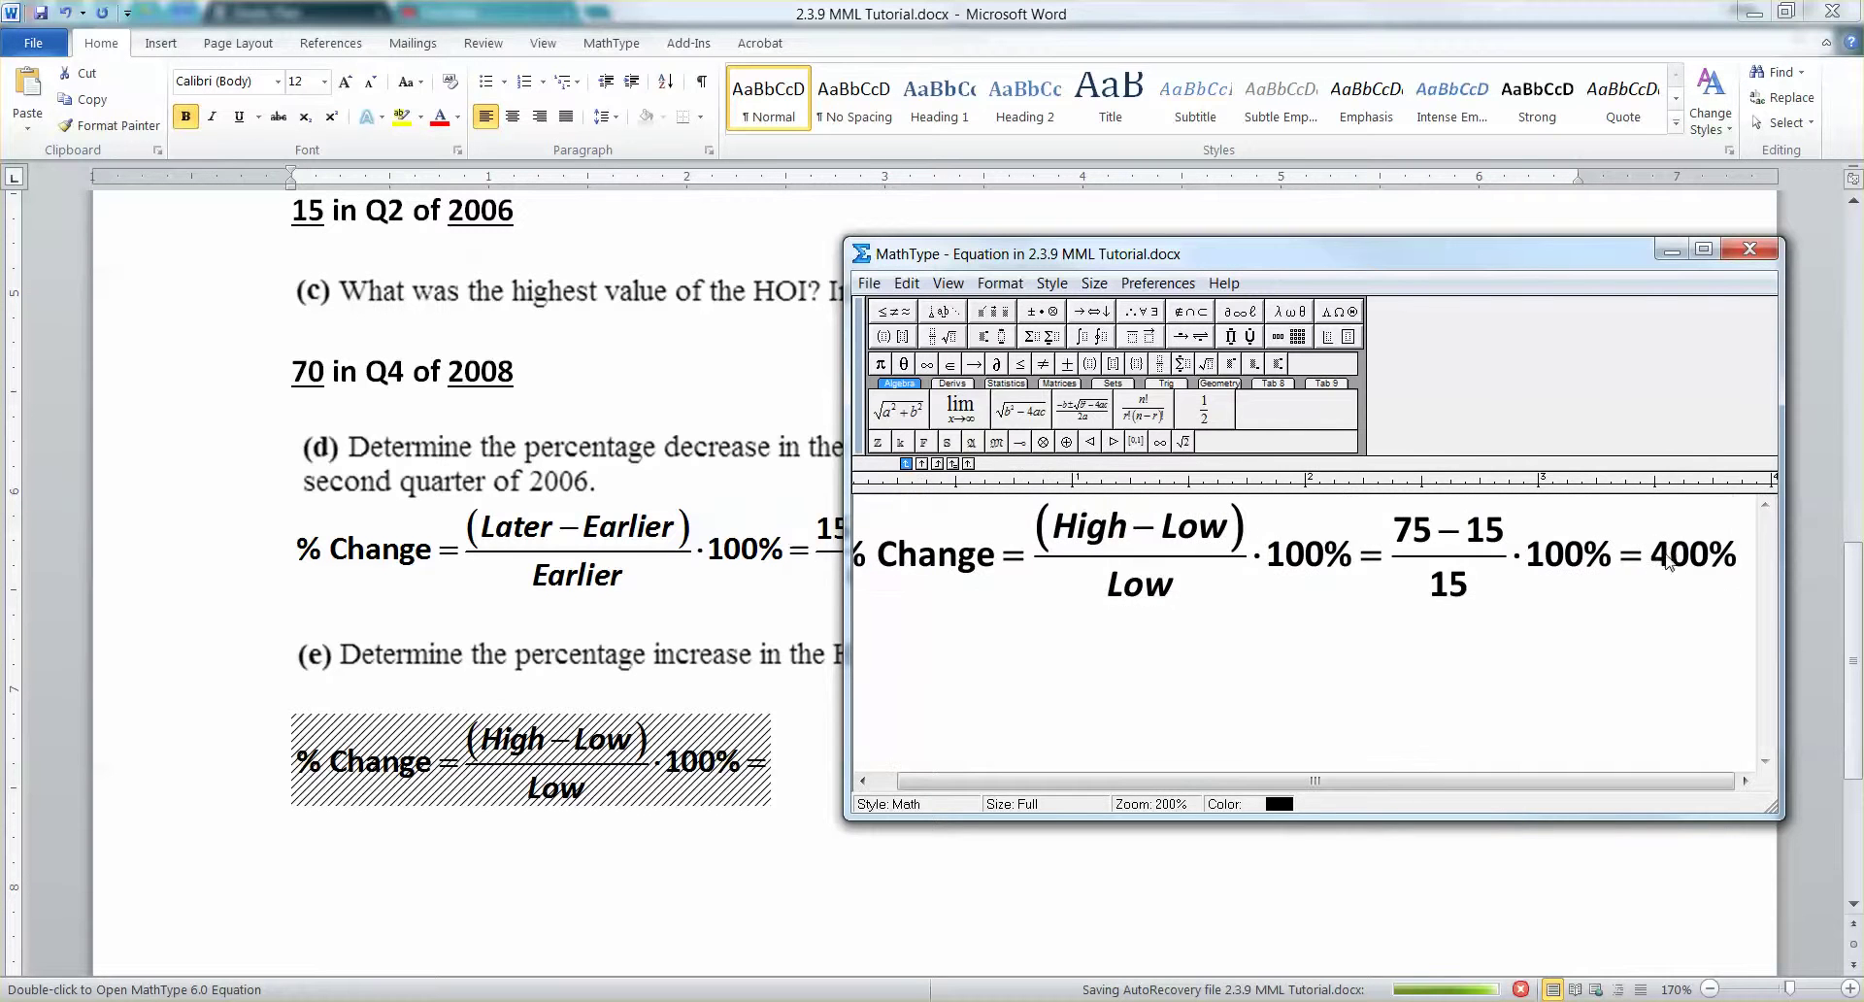
drag(1651, 561, 1754, 562)
click(1147, 339)
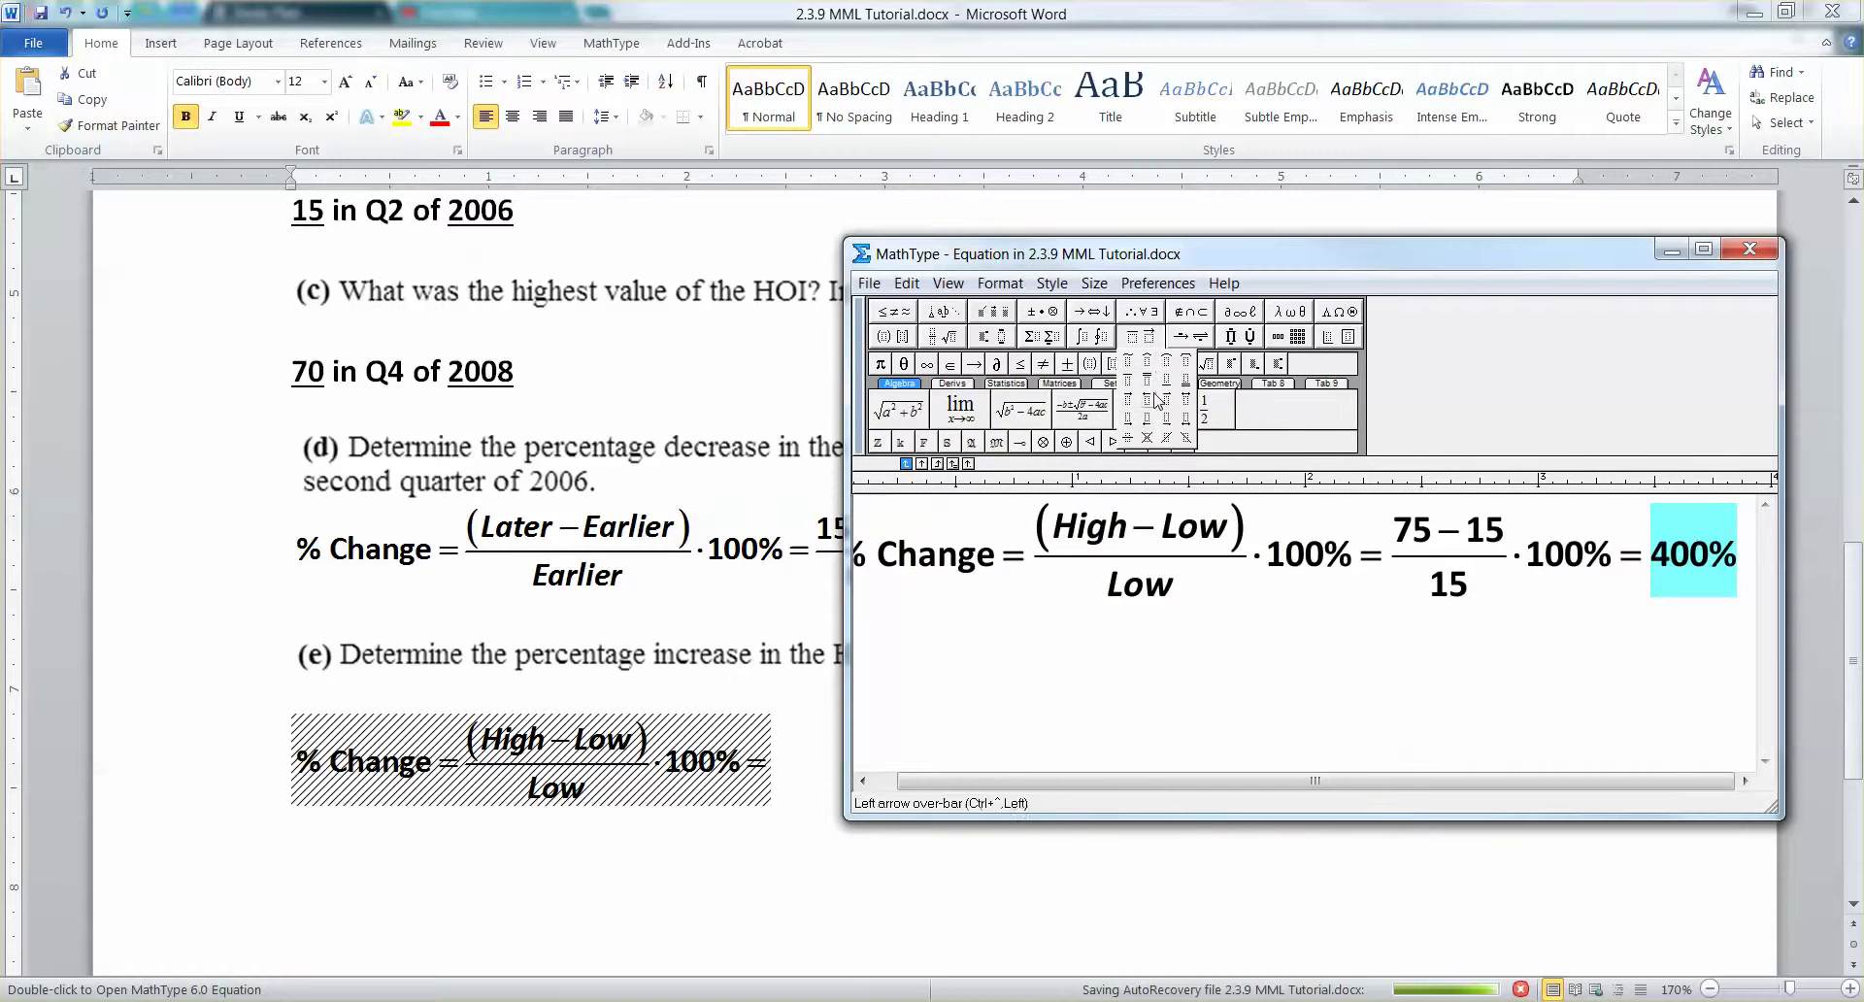
click(1150, 367)
click(1749, 251)
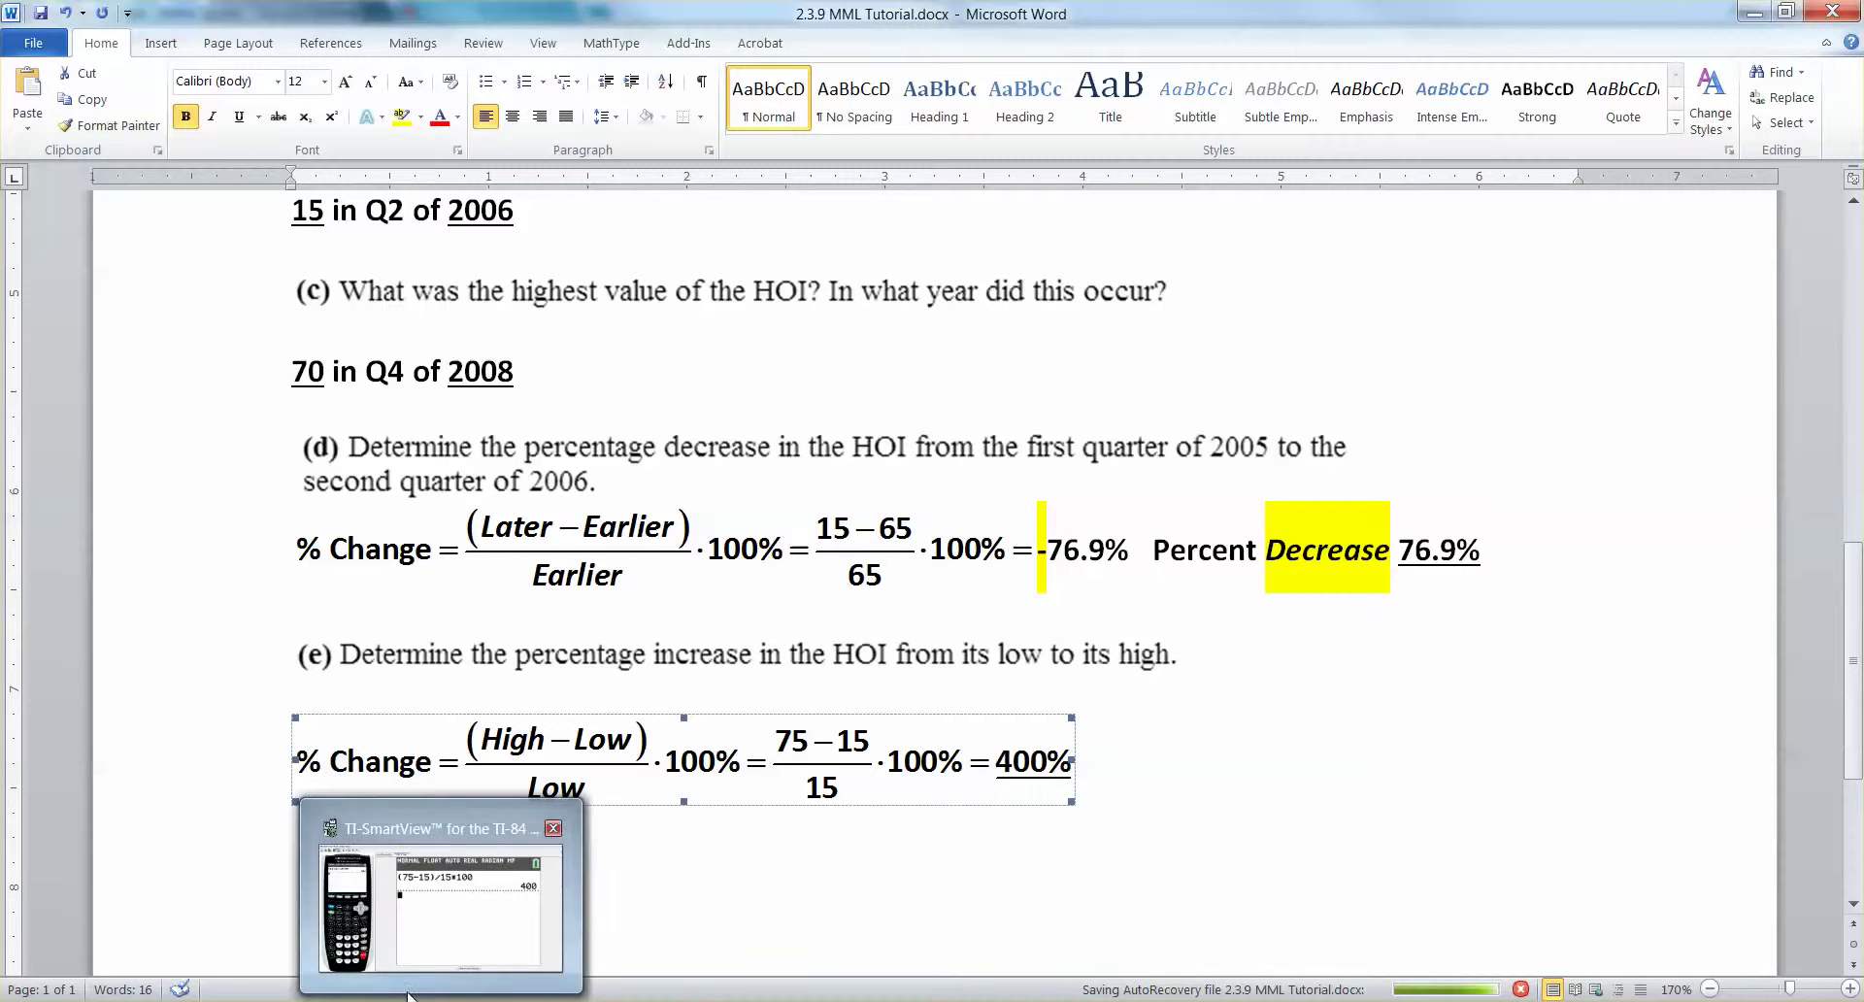
- Recall the last entry on the TI-84 calculator, change 75 to 70, and evaluate (70−15)/15*100
click(446, 898)
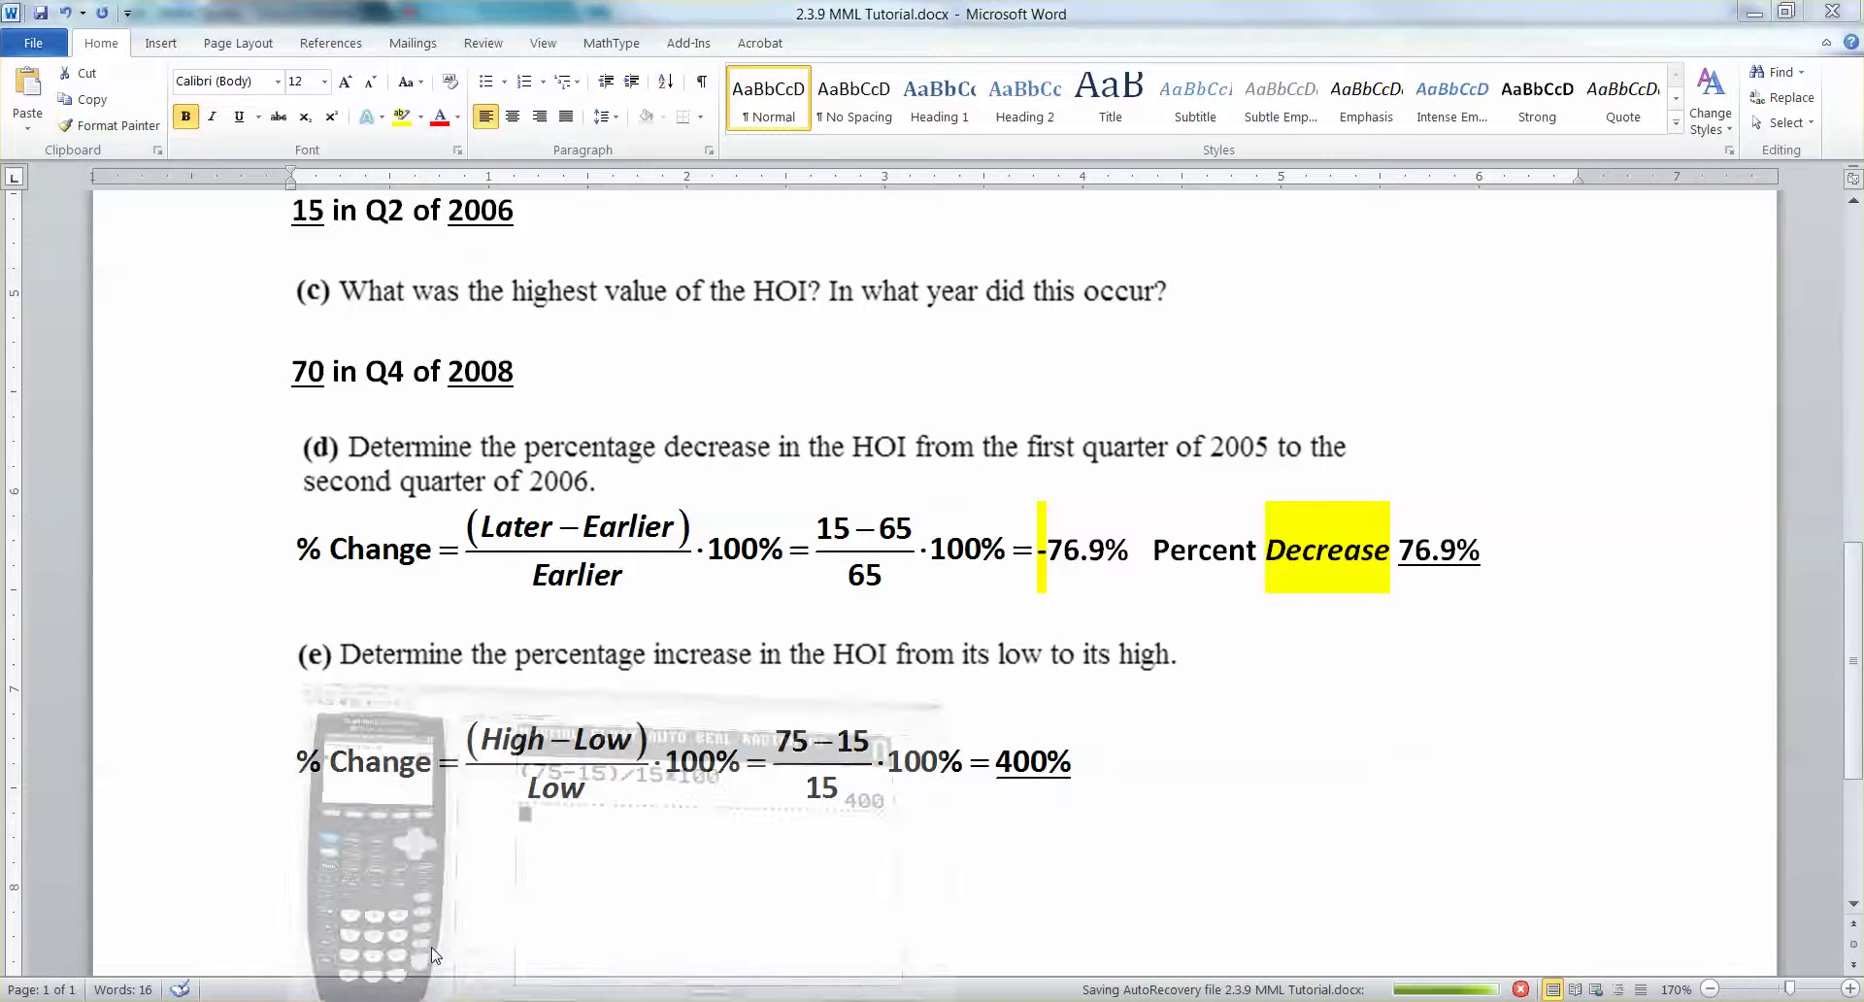
click(91, 498)
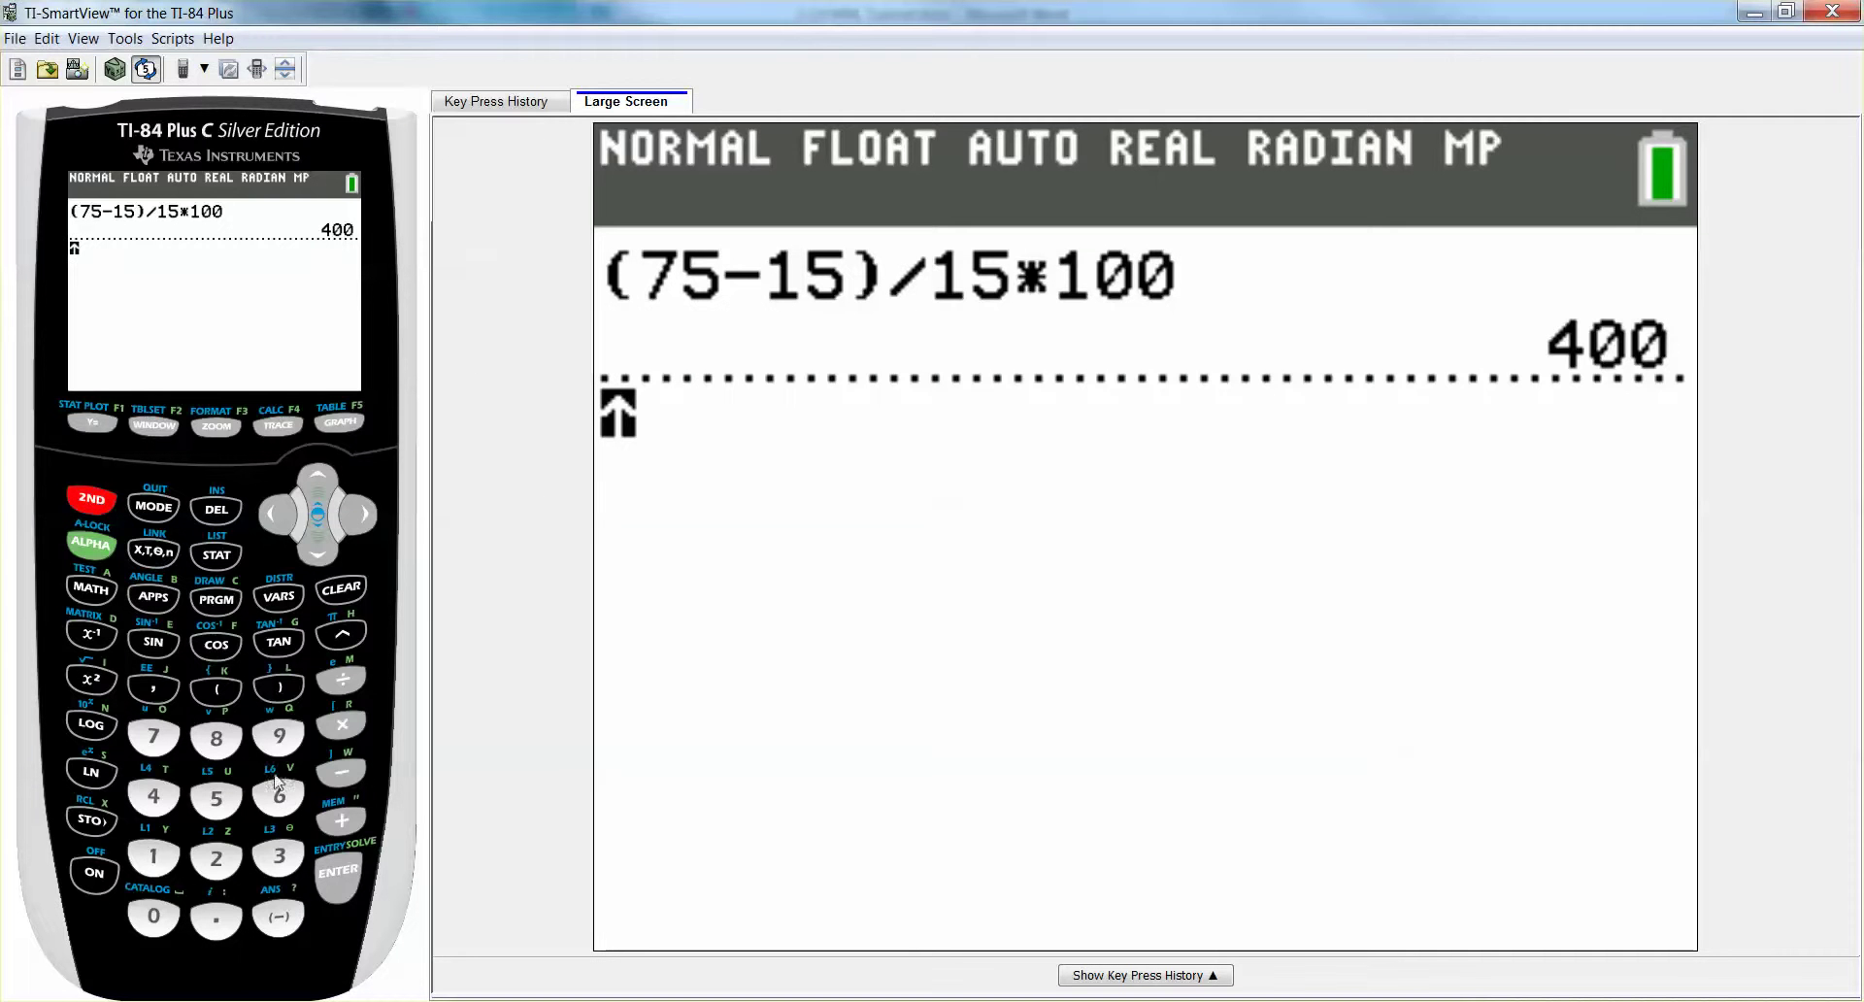
click(338, 871)
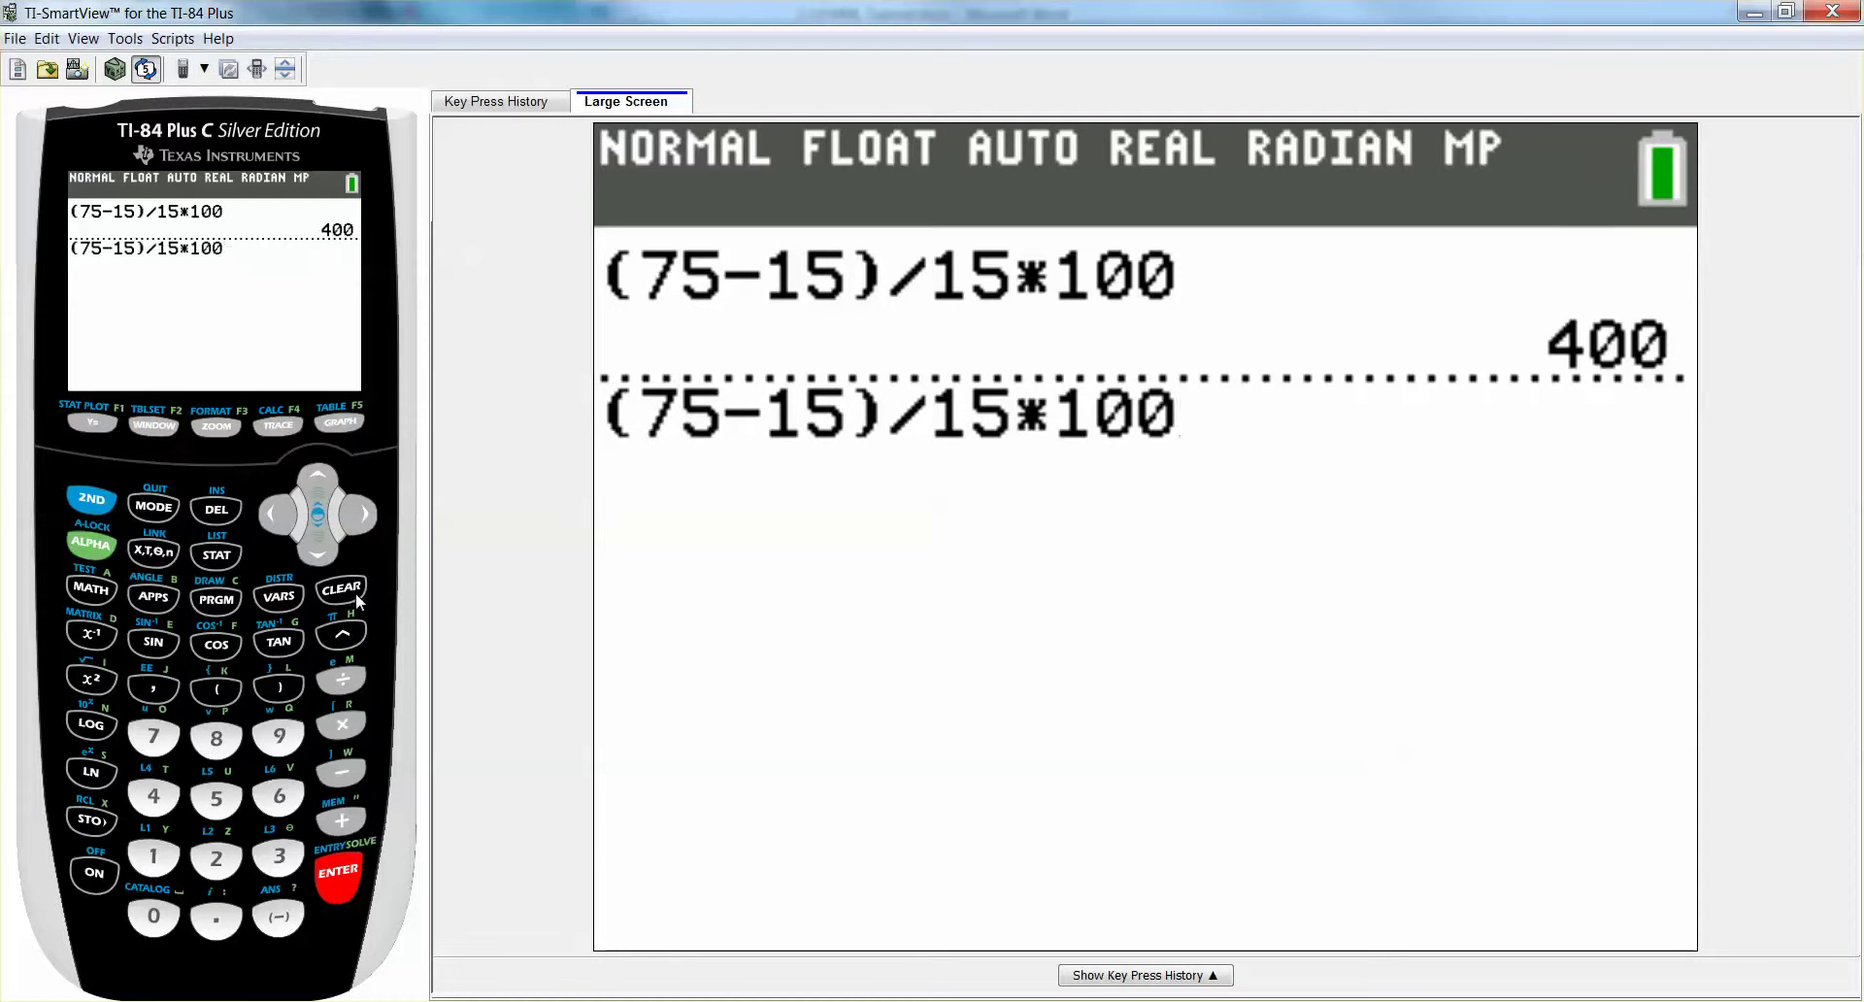
click(287, 522)
drag(287, 522, 292, 529)
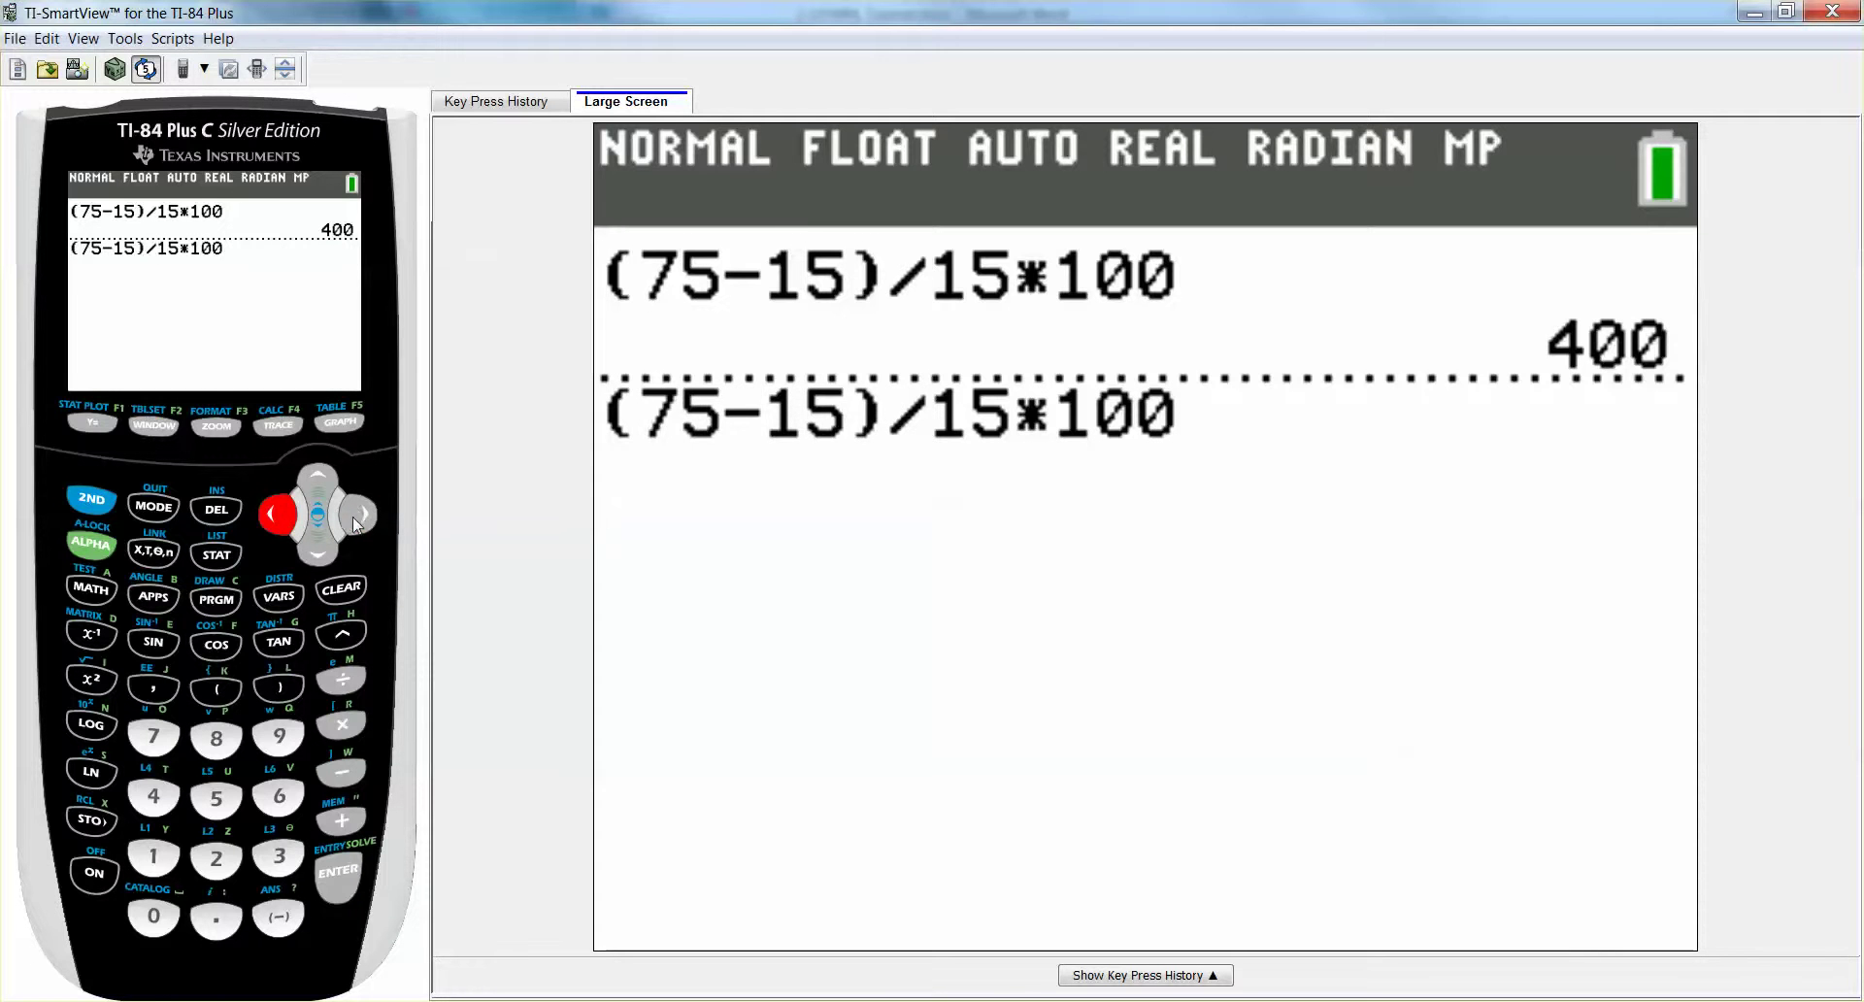
click(355, 514)
click(153, 917)
click(338, 874)
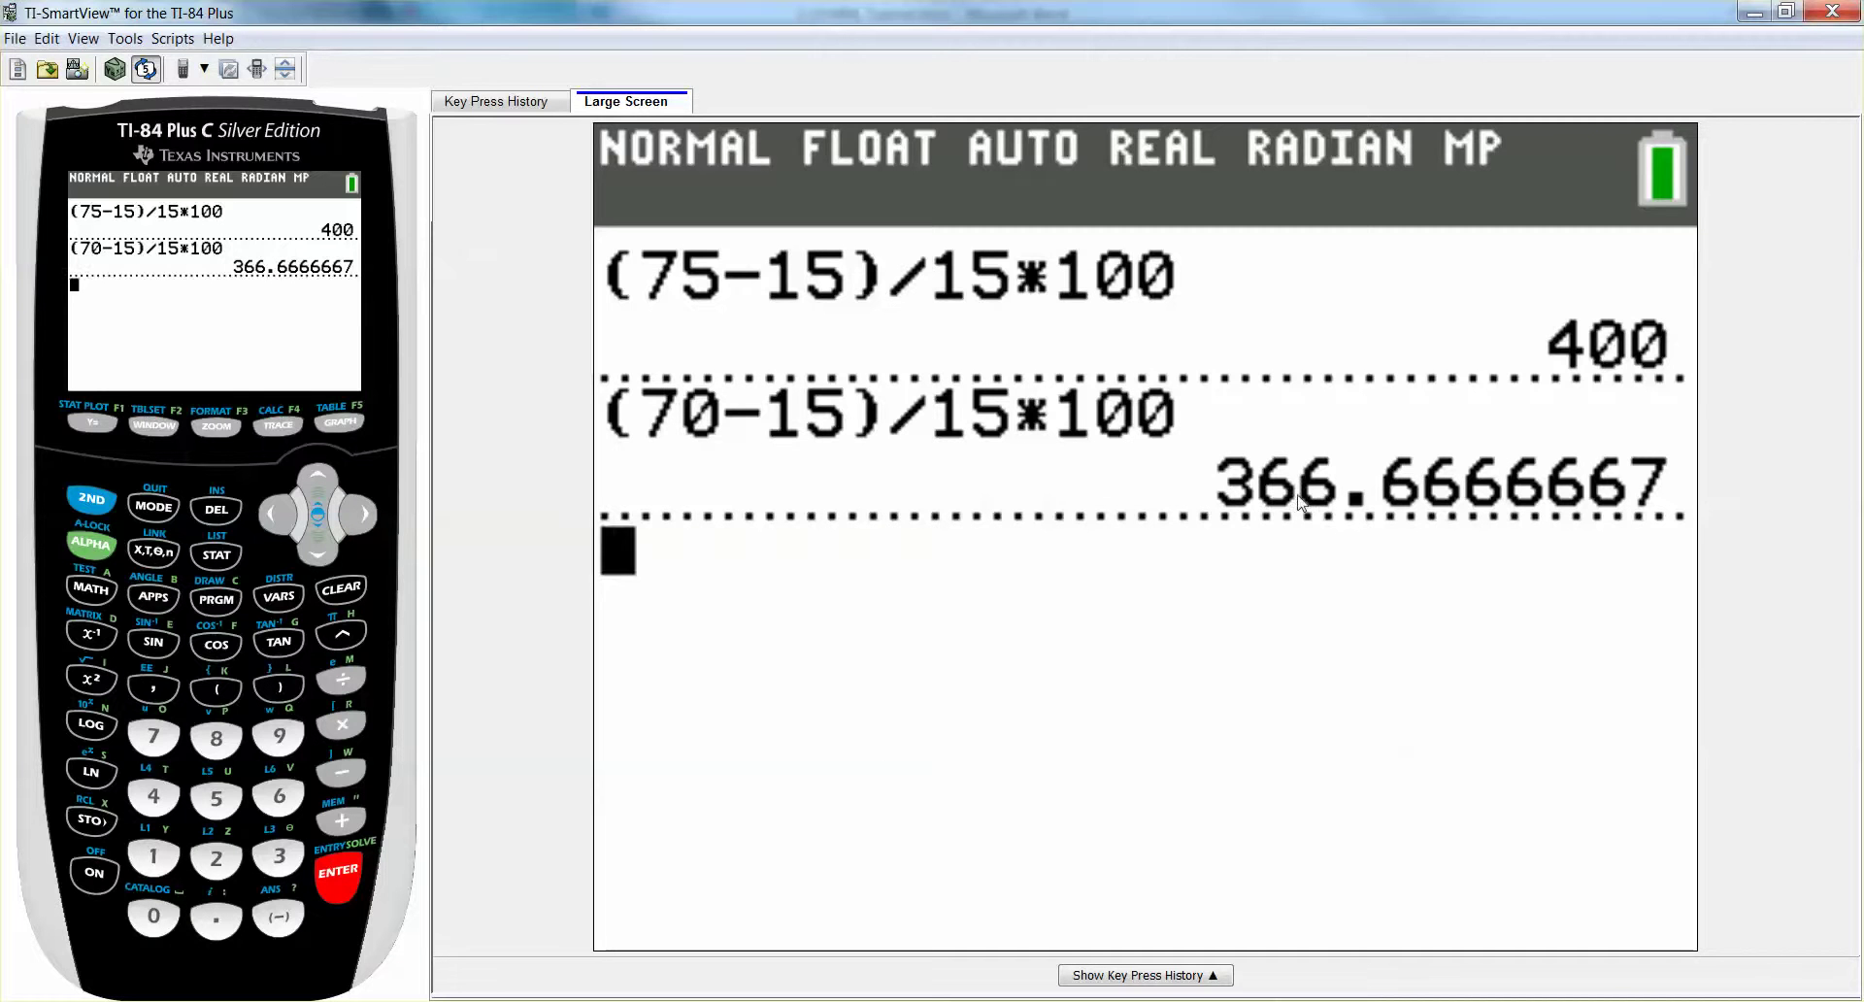
click(1753, 14)
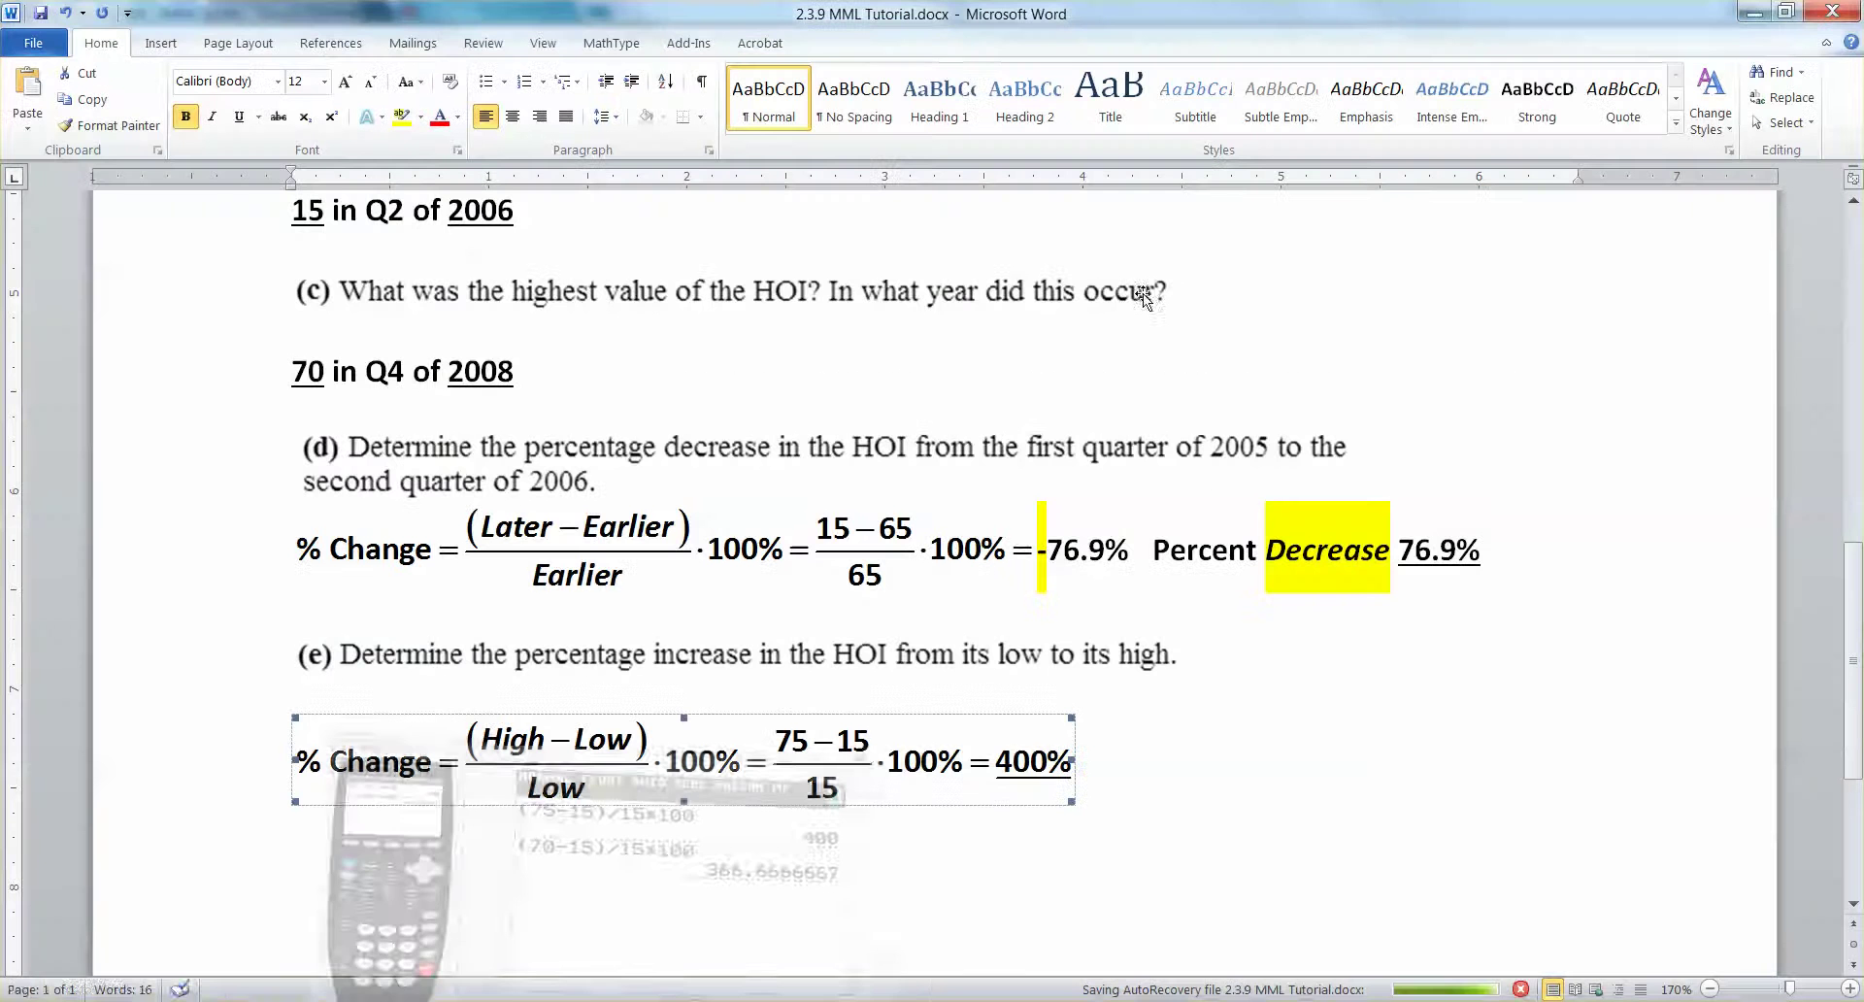
- Correct the question (e) equation in MathType to use 70 − 15 in the numerator and 366.67% as the result
double_click(803, 730)
drag(1416, 534, 1437, 537)
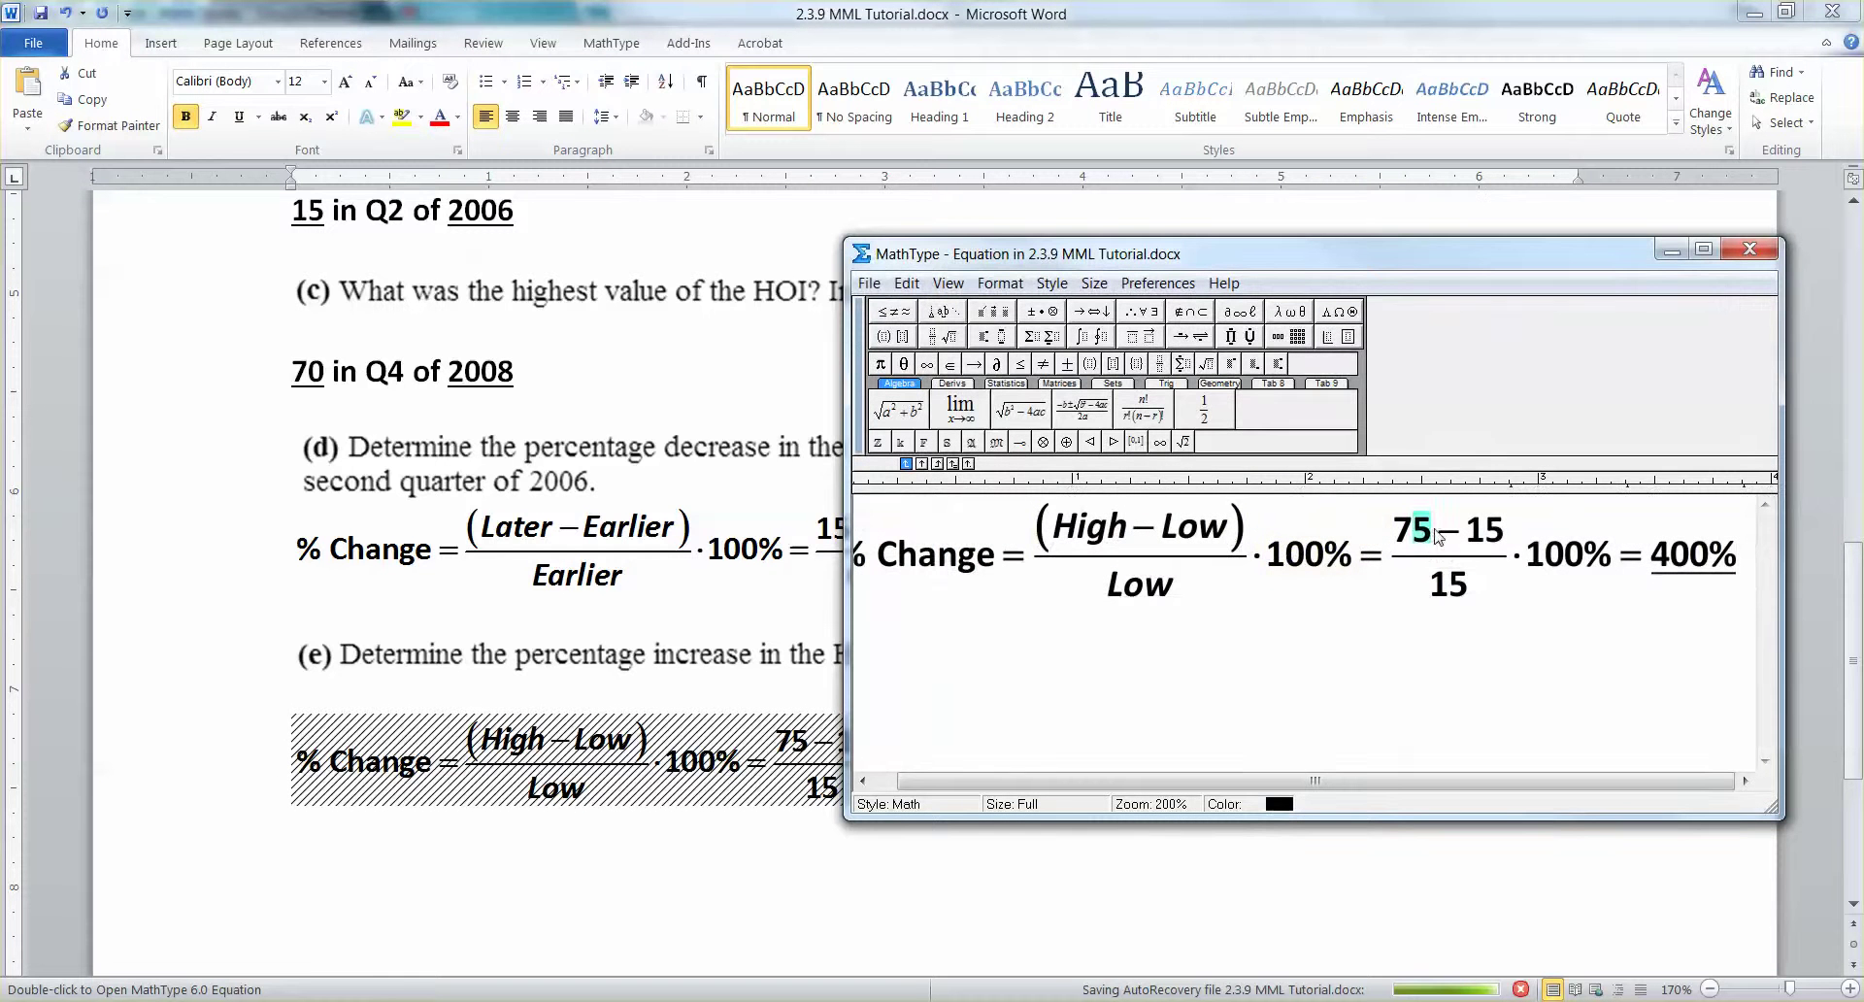
text(0)
drag(1652, 549, 1714, 556)
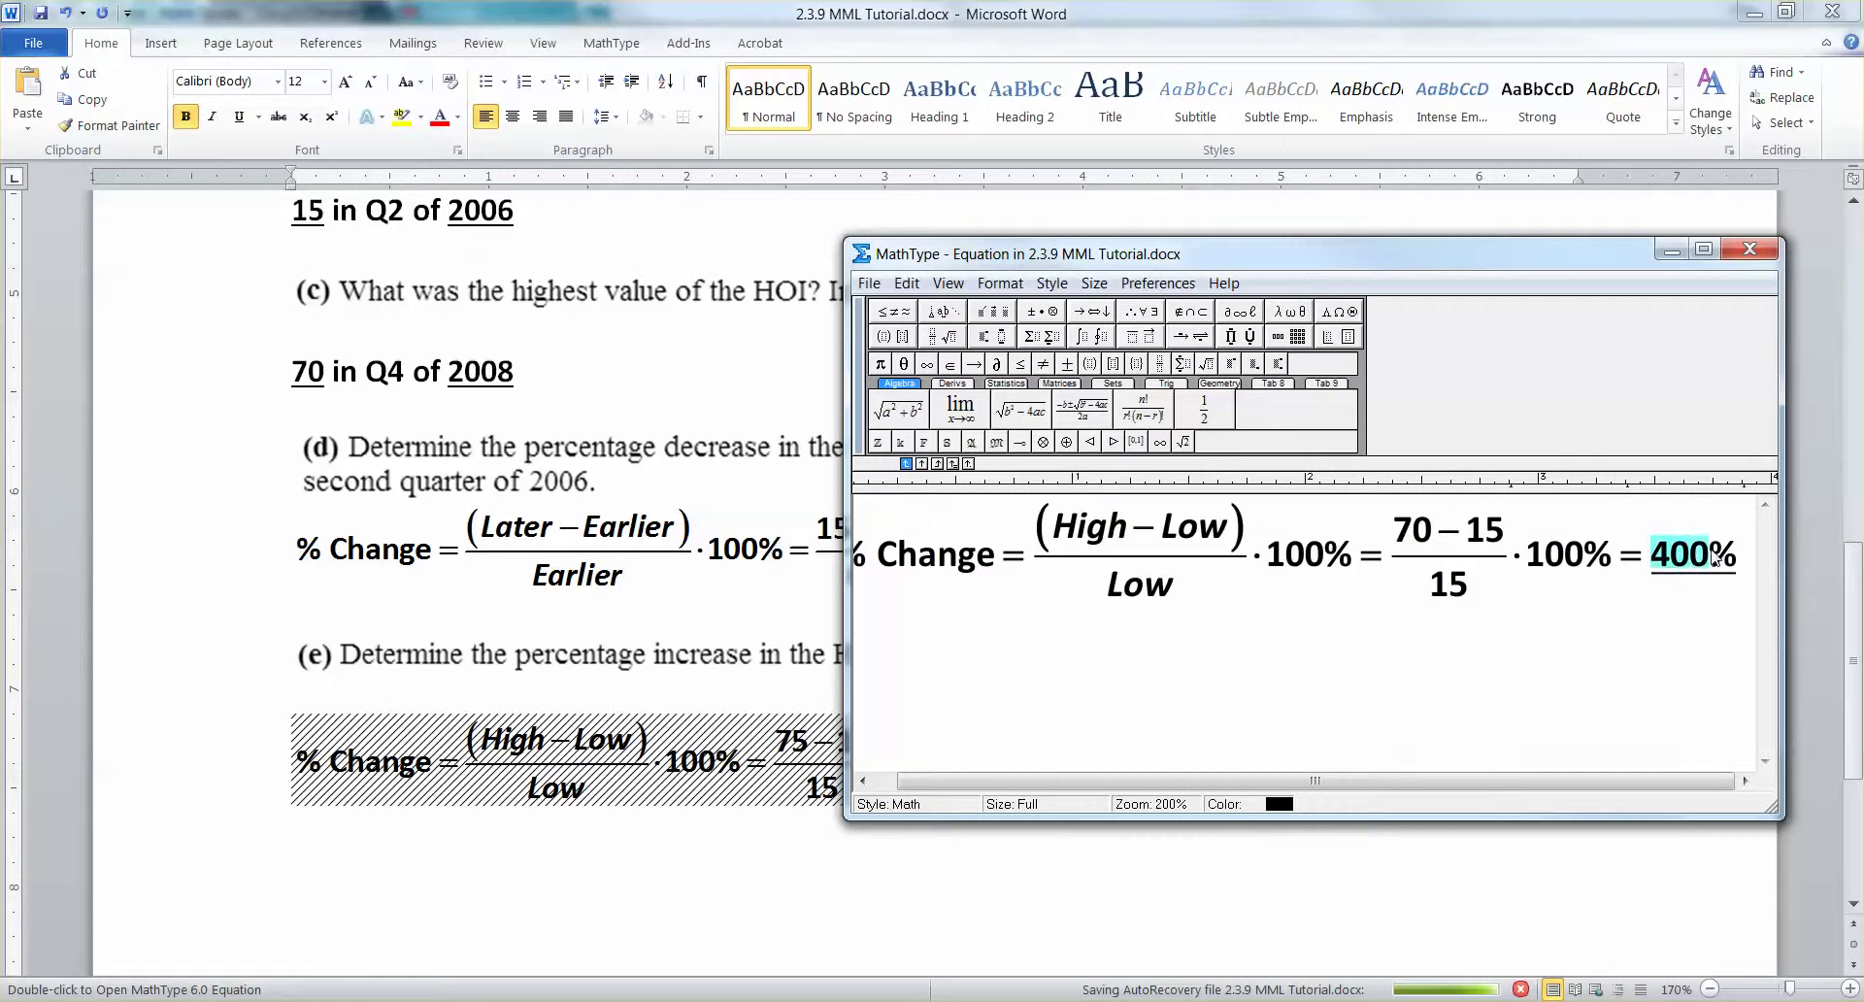
text(366.67)
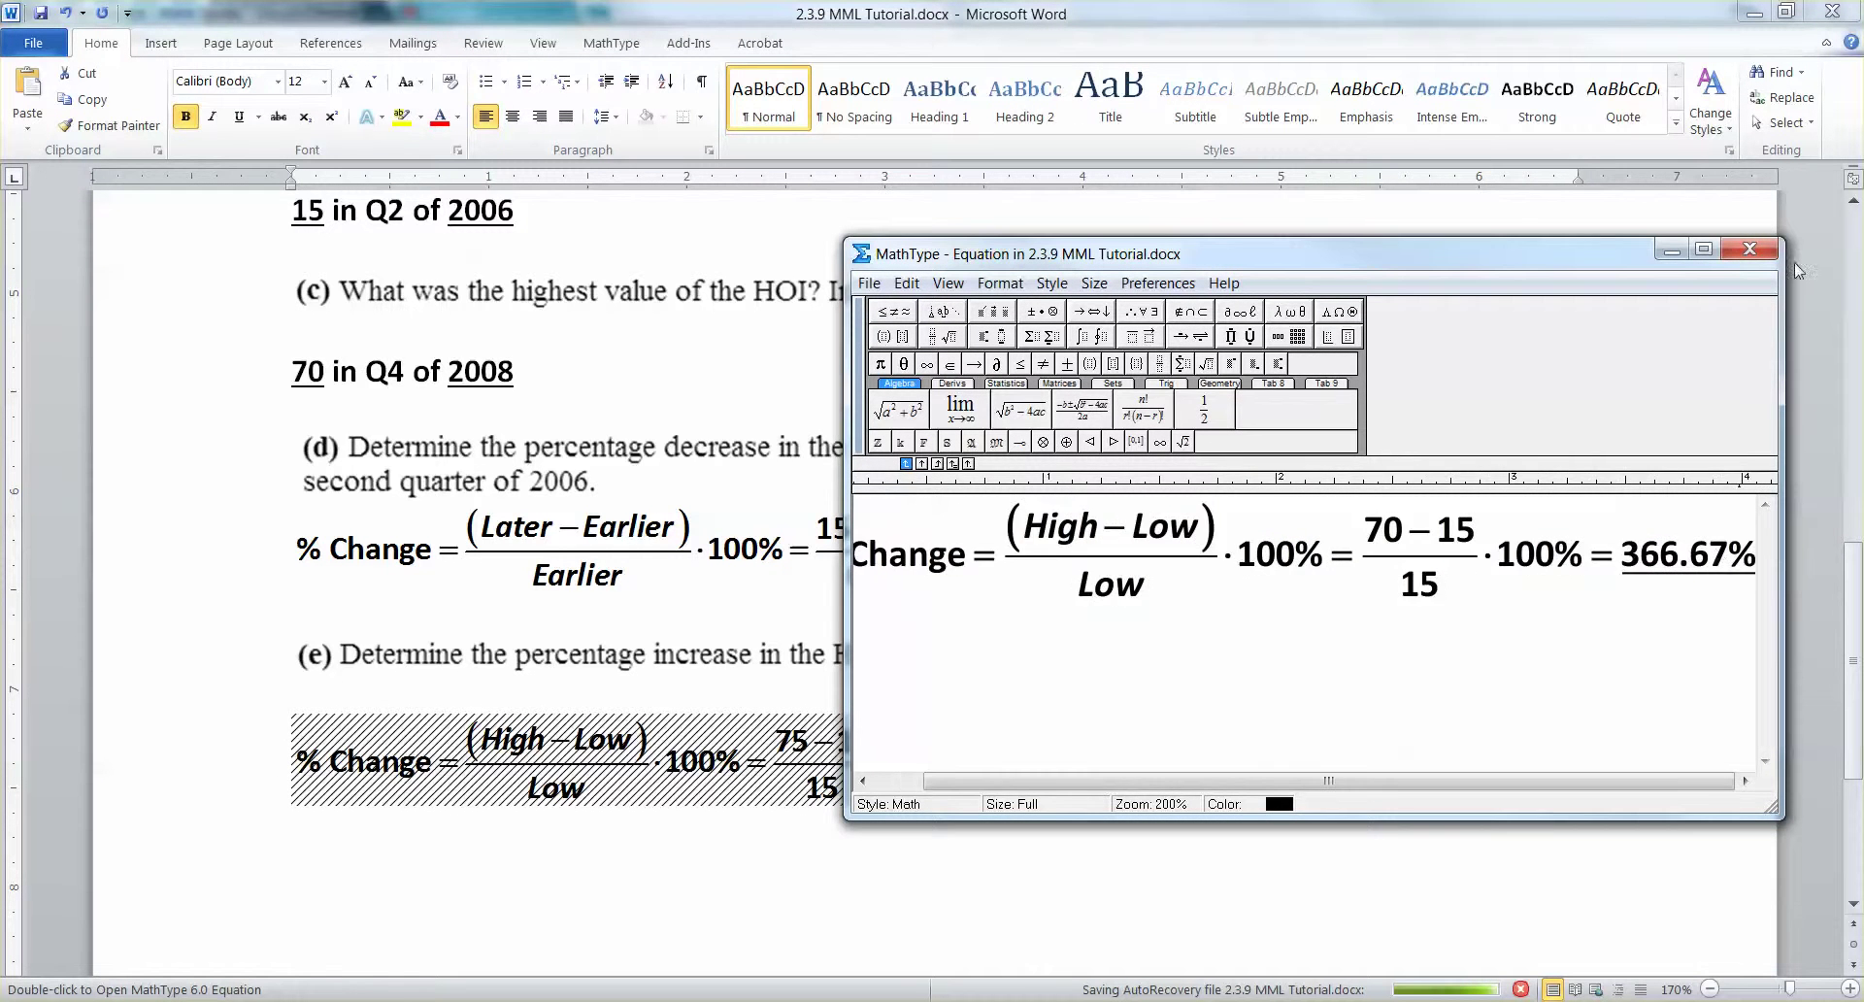
click(1750, 248)
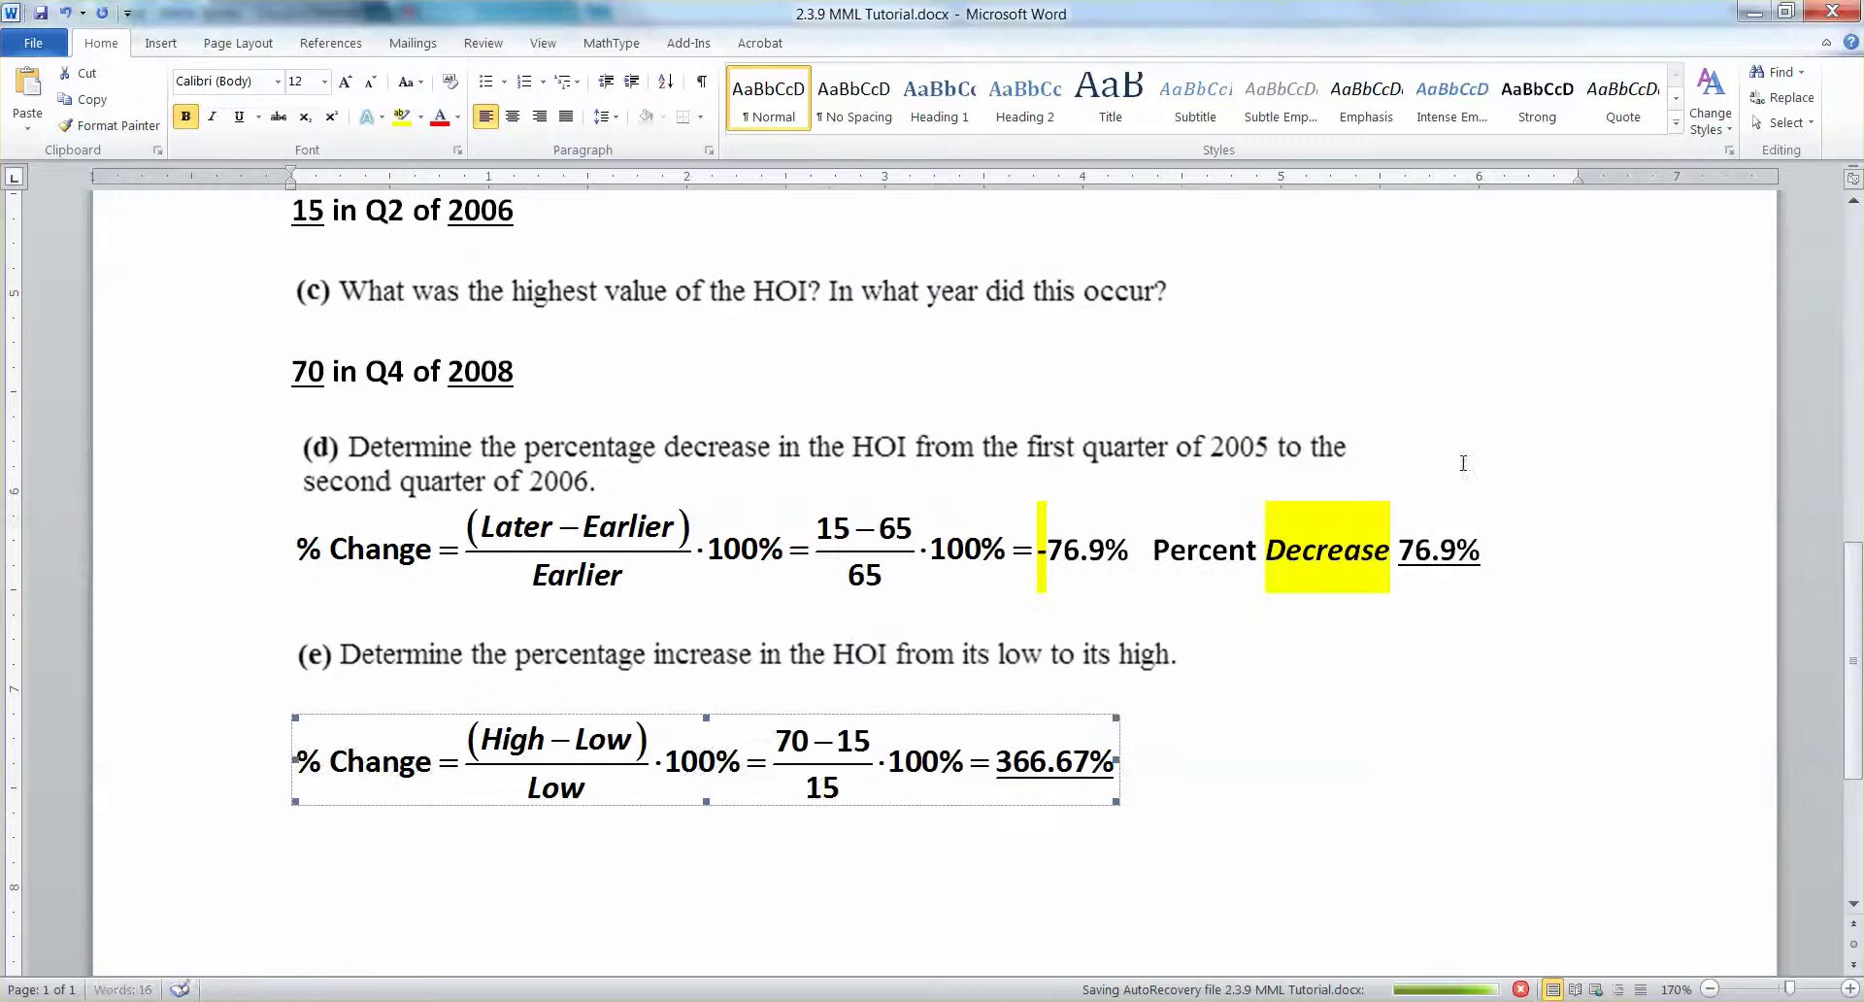
- Replace the equals sign before 366.67% in the question (e) equation with an approximately-equal sign (≈)
double_click(1010, 772)
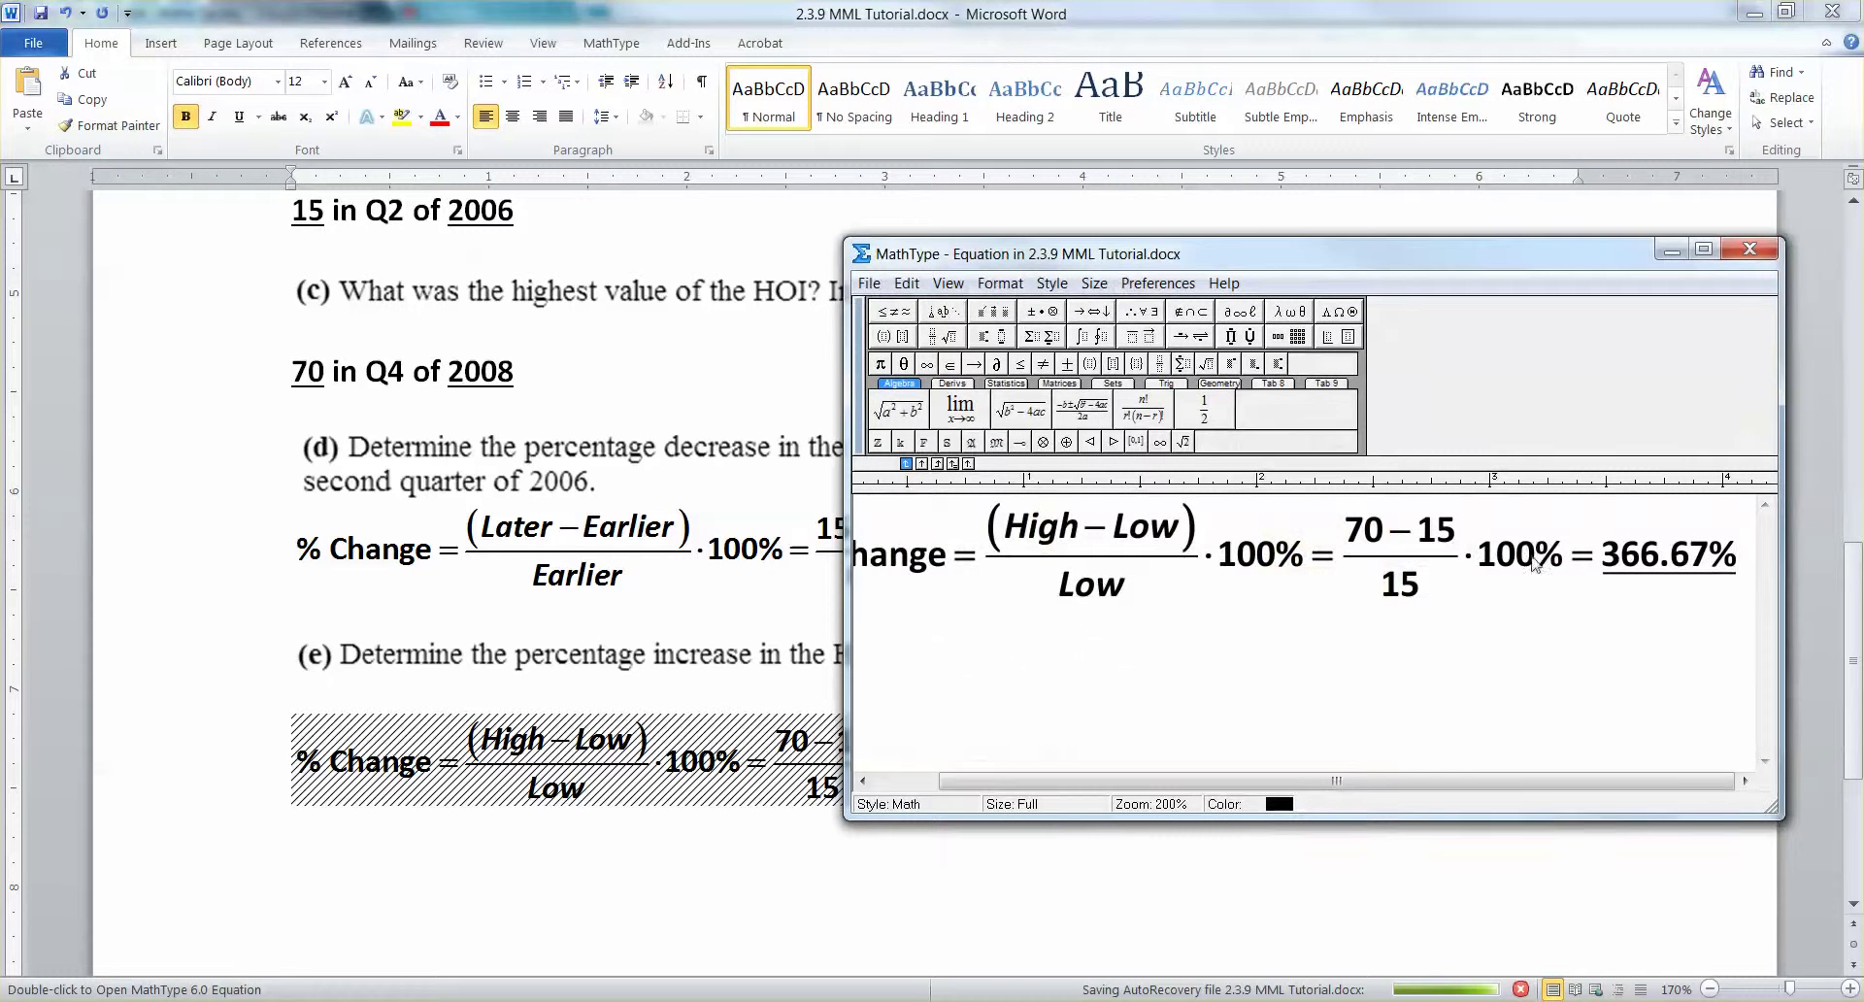
drag(1571, 558, 1593, 558)
click(893, 311)
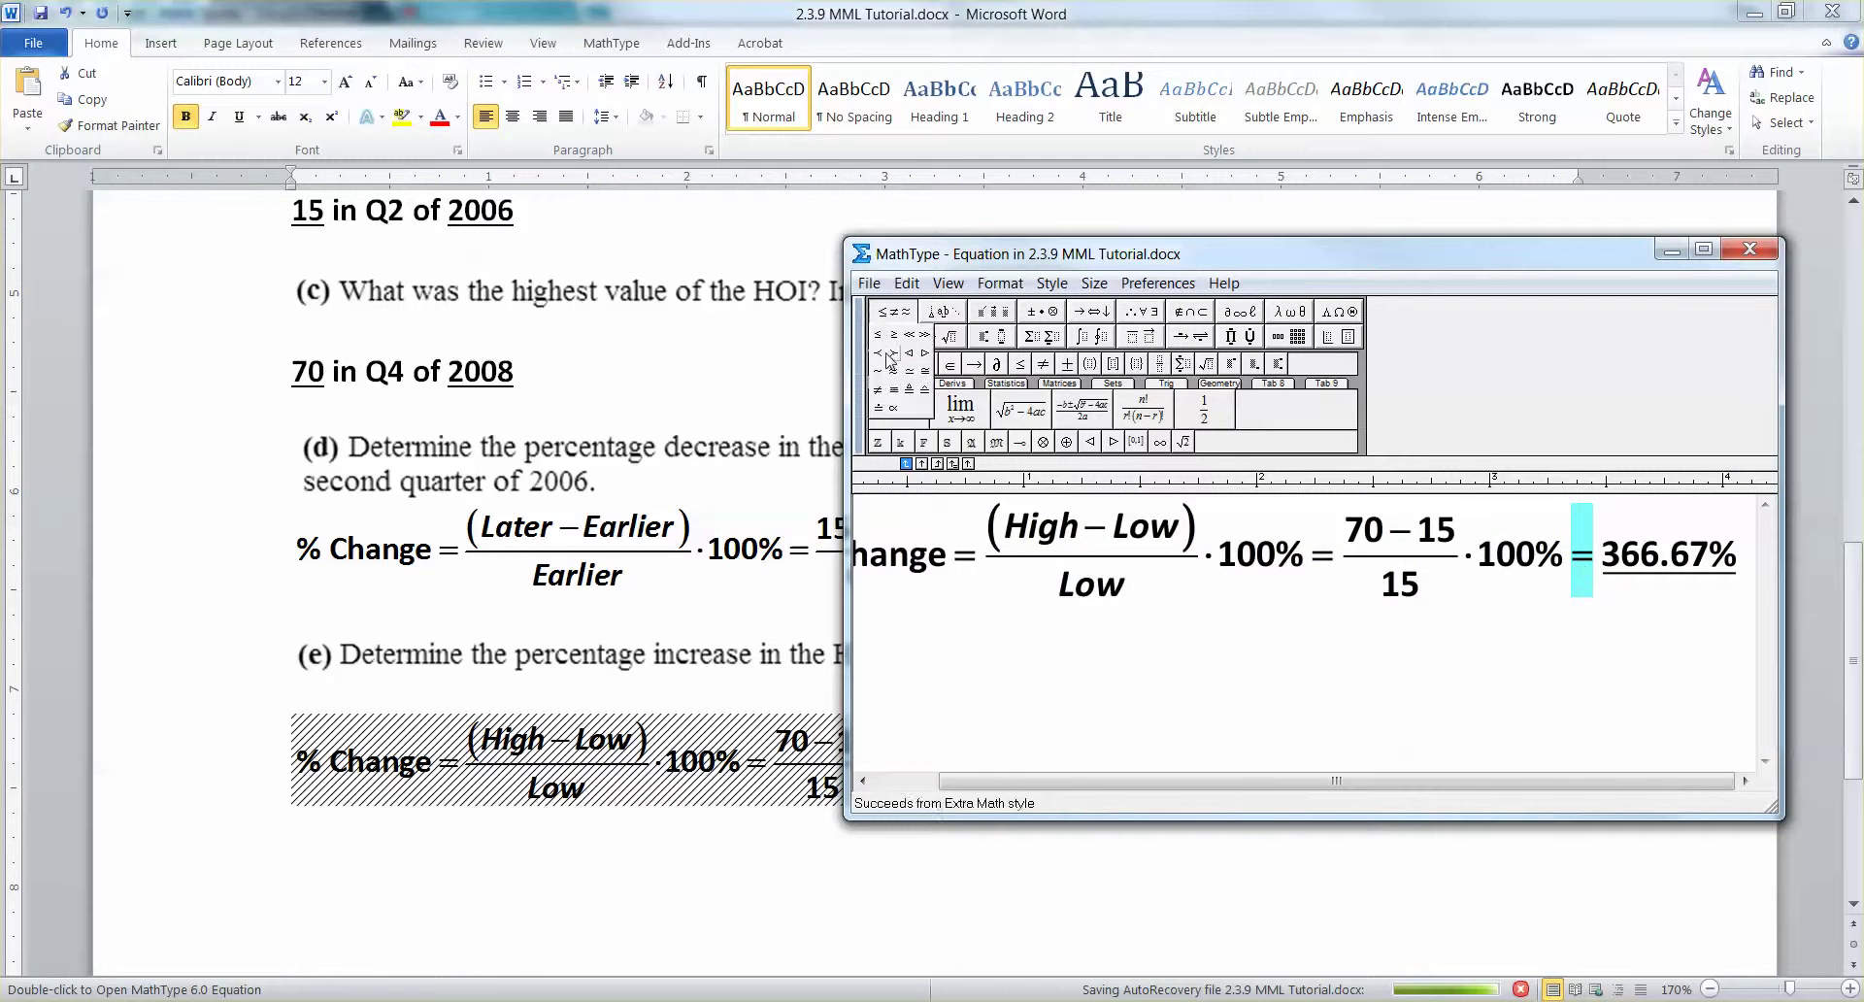
click(892, 376)
click(1751, 249)
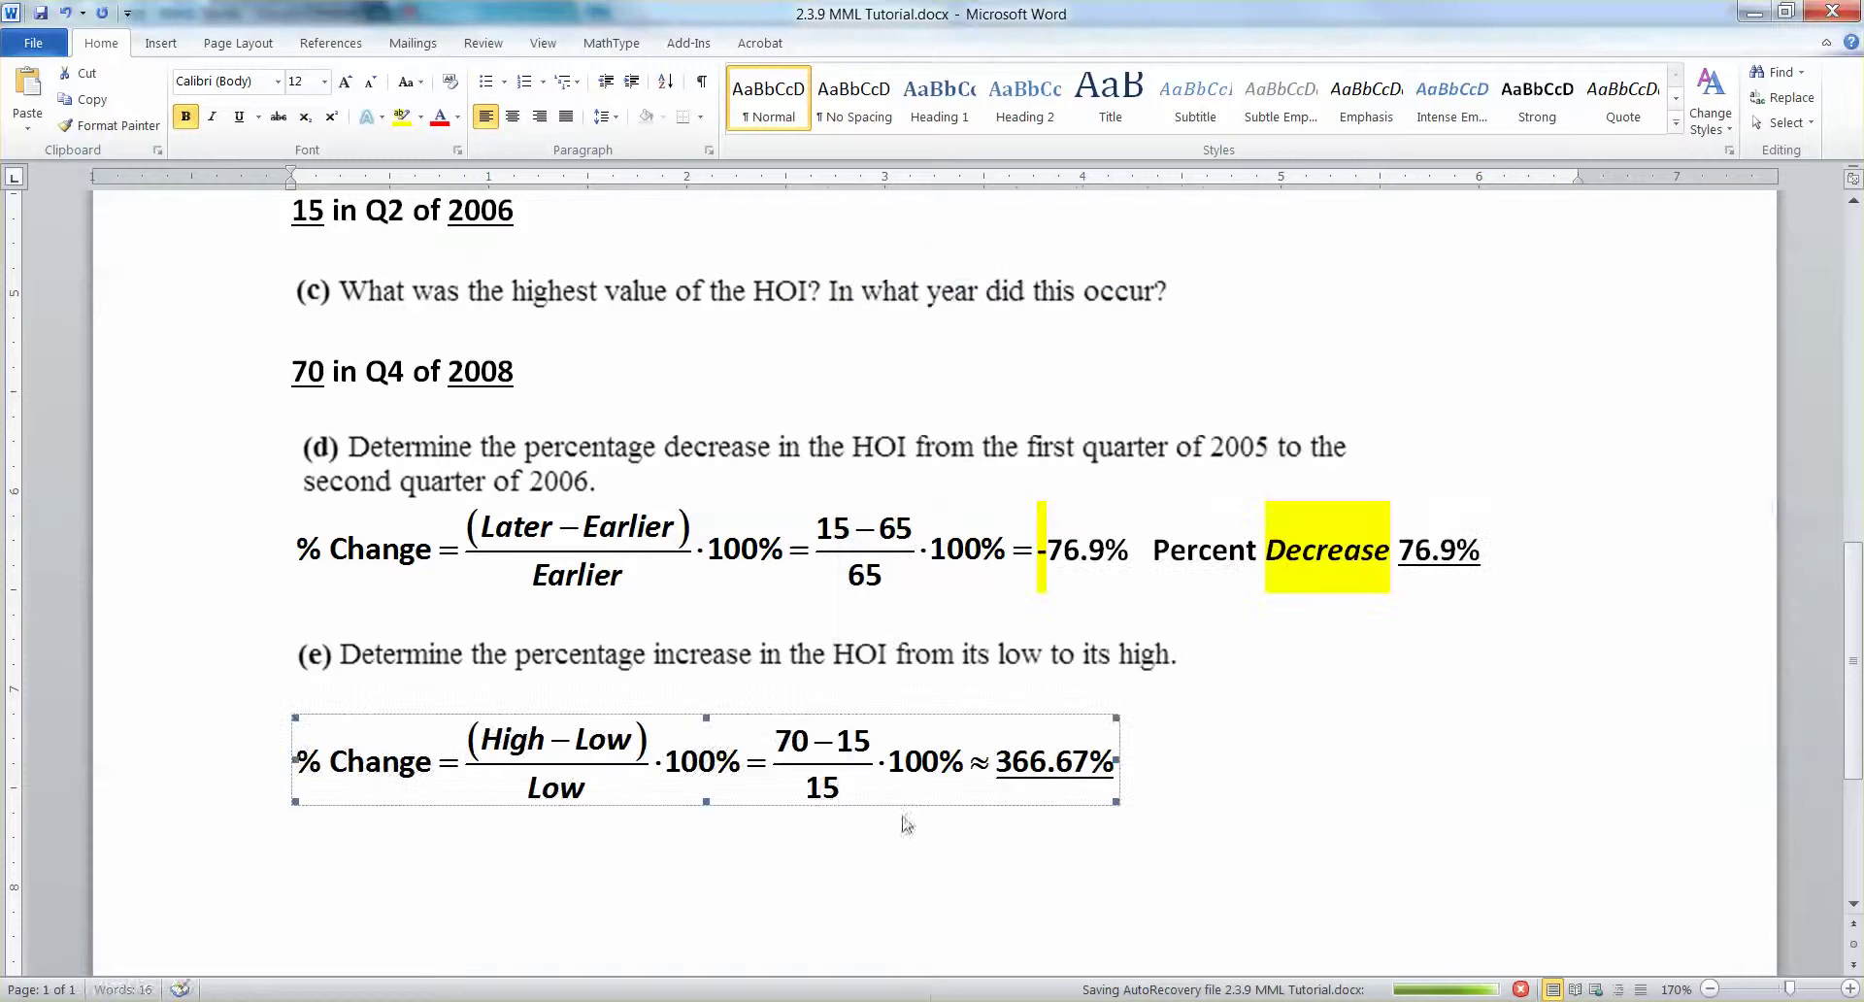
- Review the chart's high and low points against the answers to questions (d) and (e)
scroll(1079, 808, up, 10)
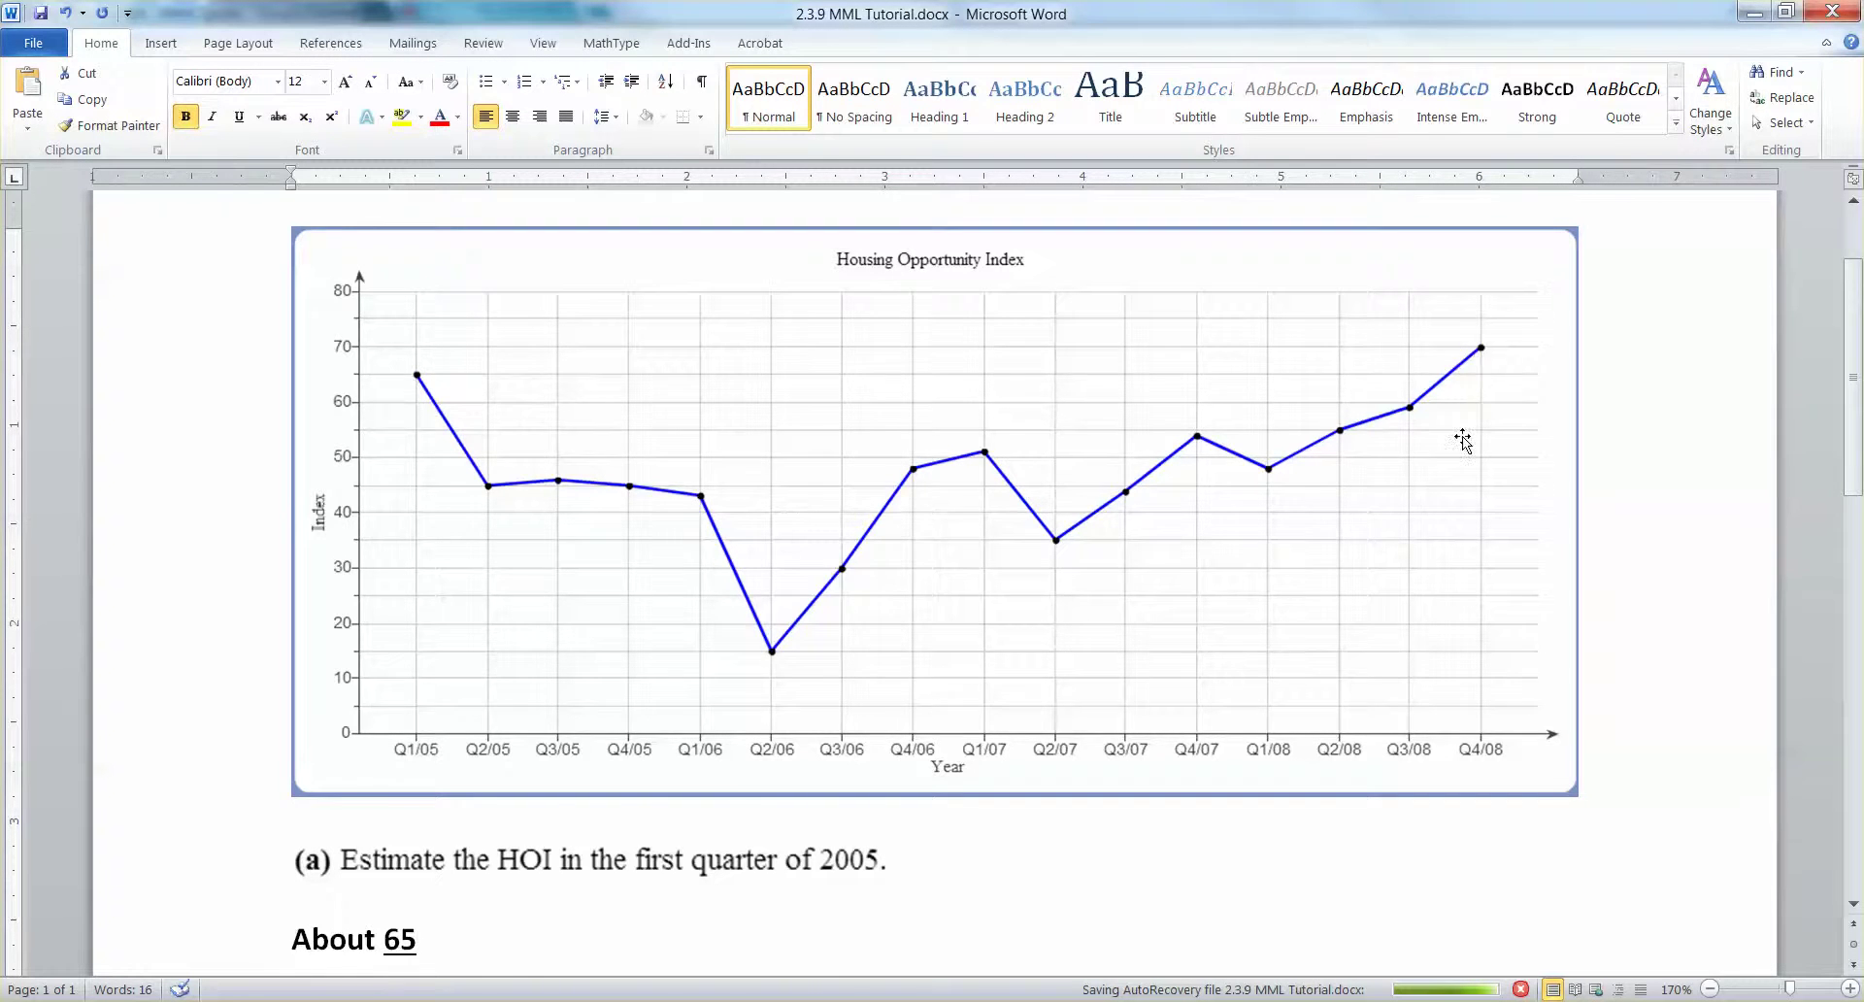
scroll(1463, 442, down, 10)
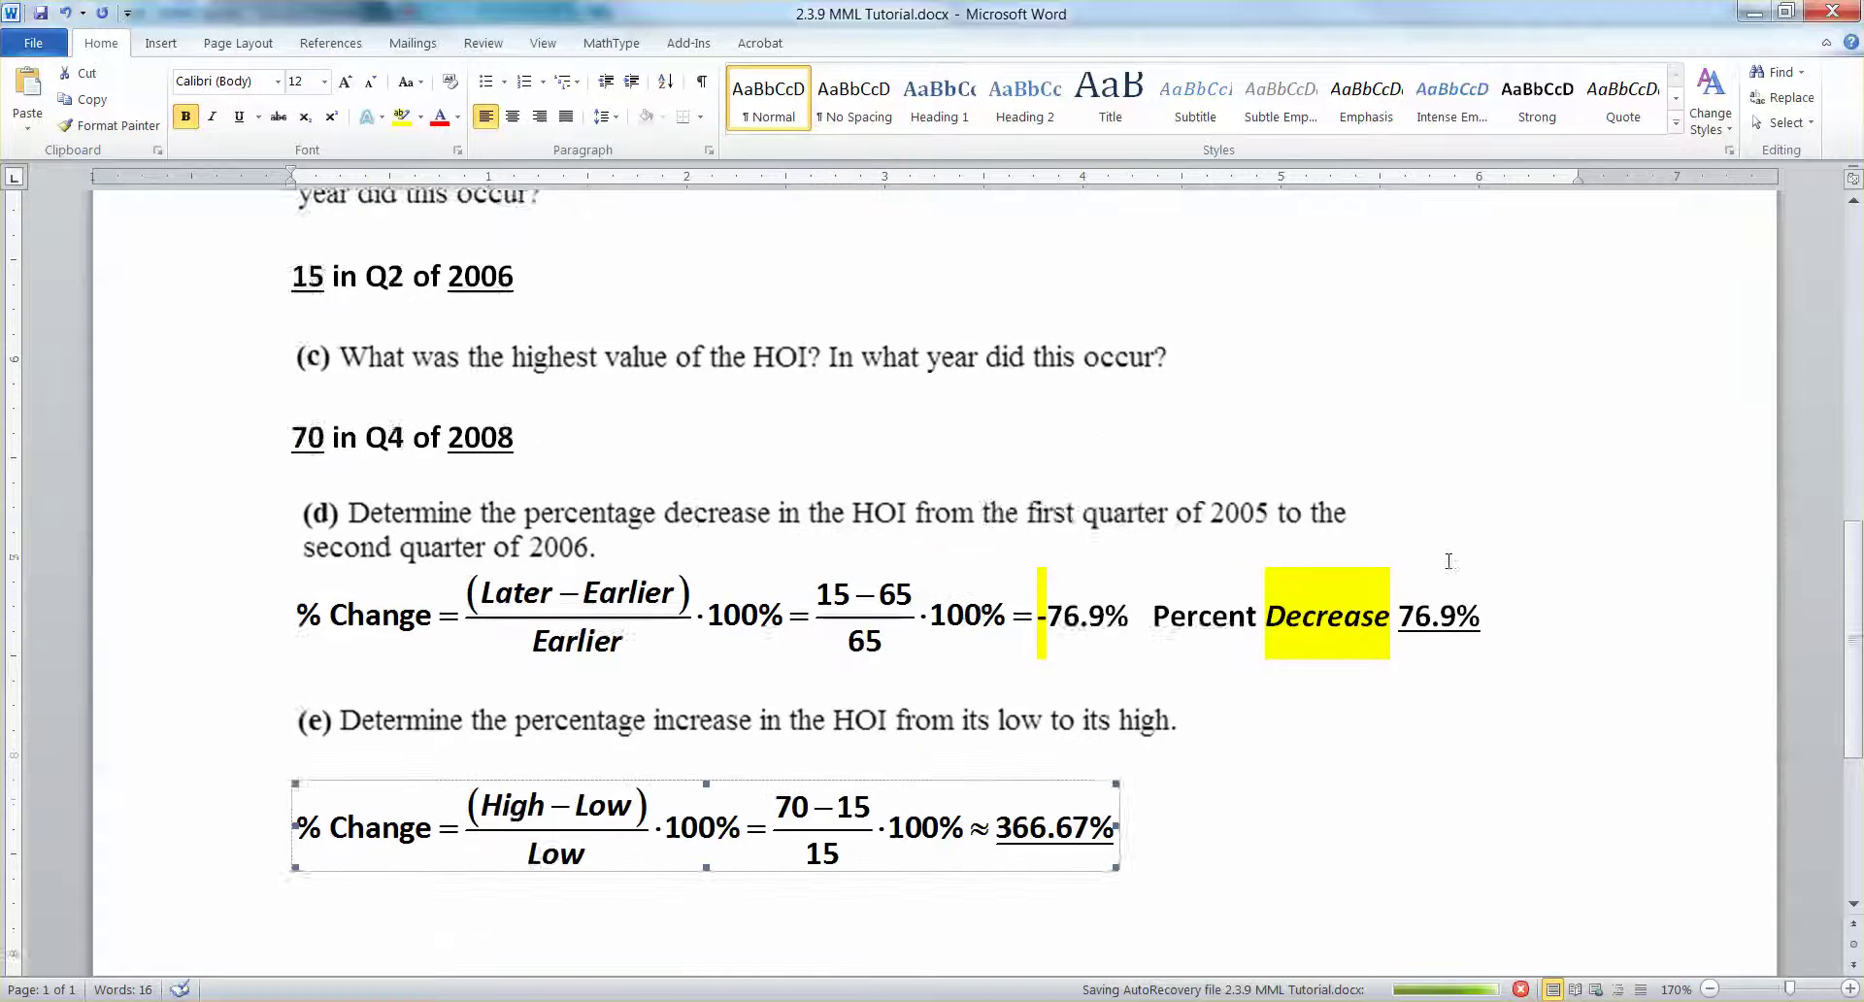
scroll(1448, 561, down, 3)
click(1267, 594)
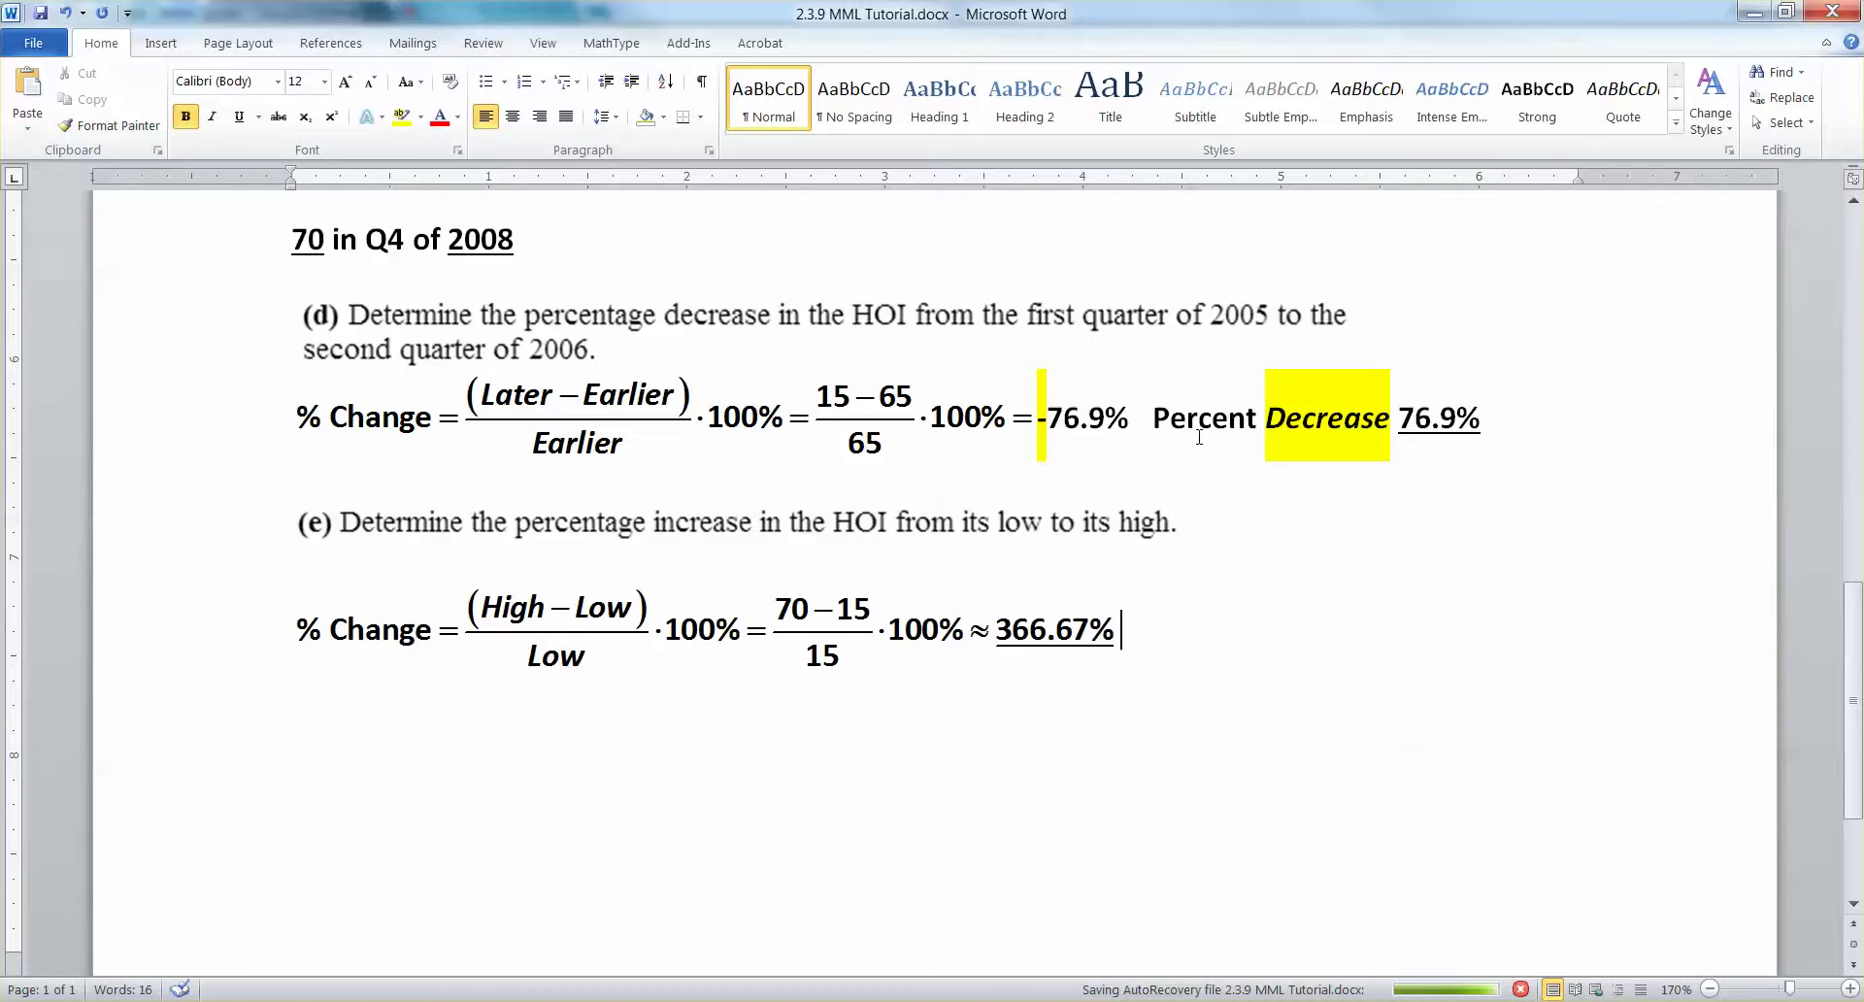
double_click(1320, 420)
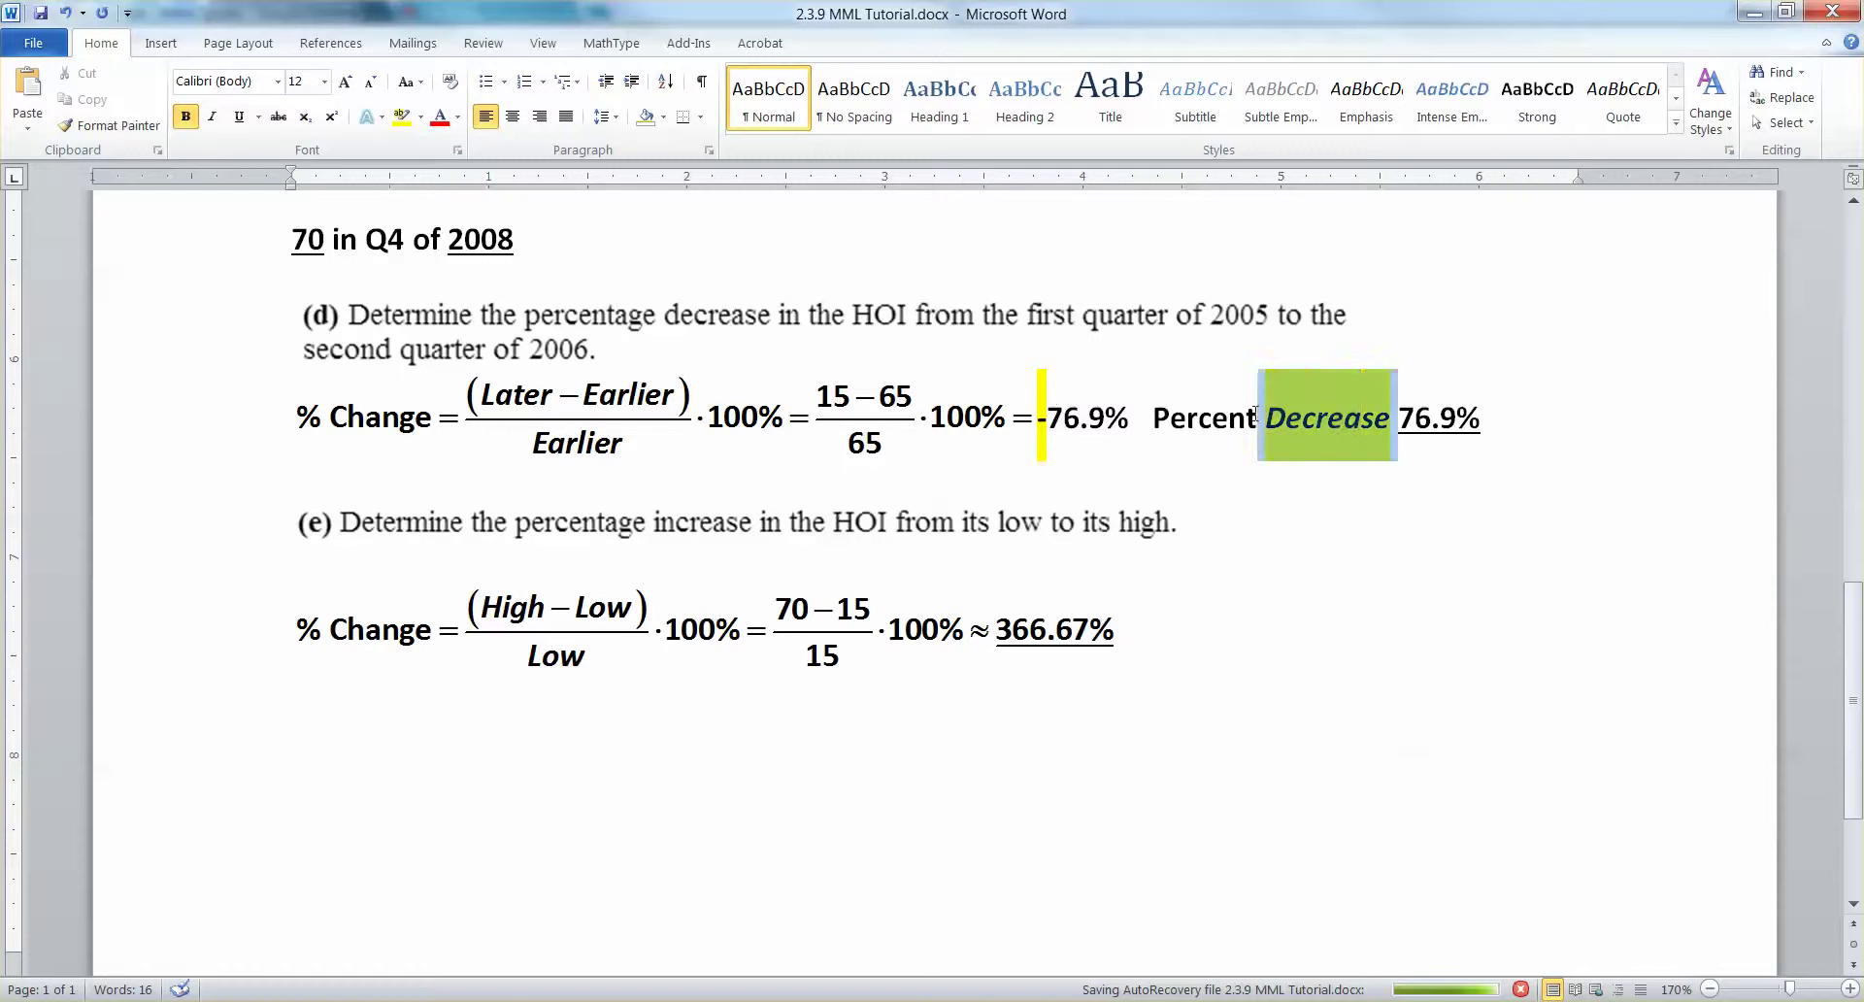
click(1180, 564)
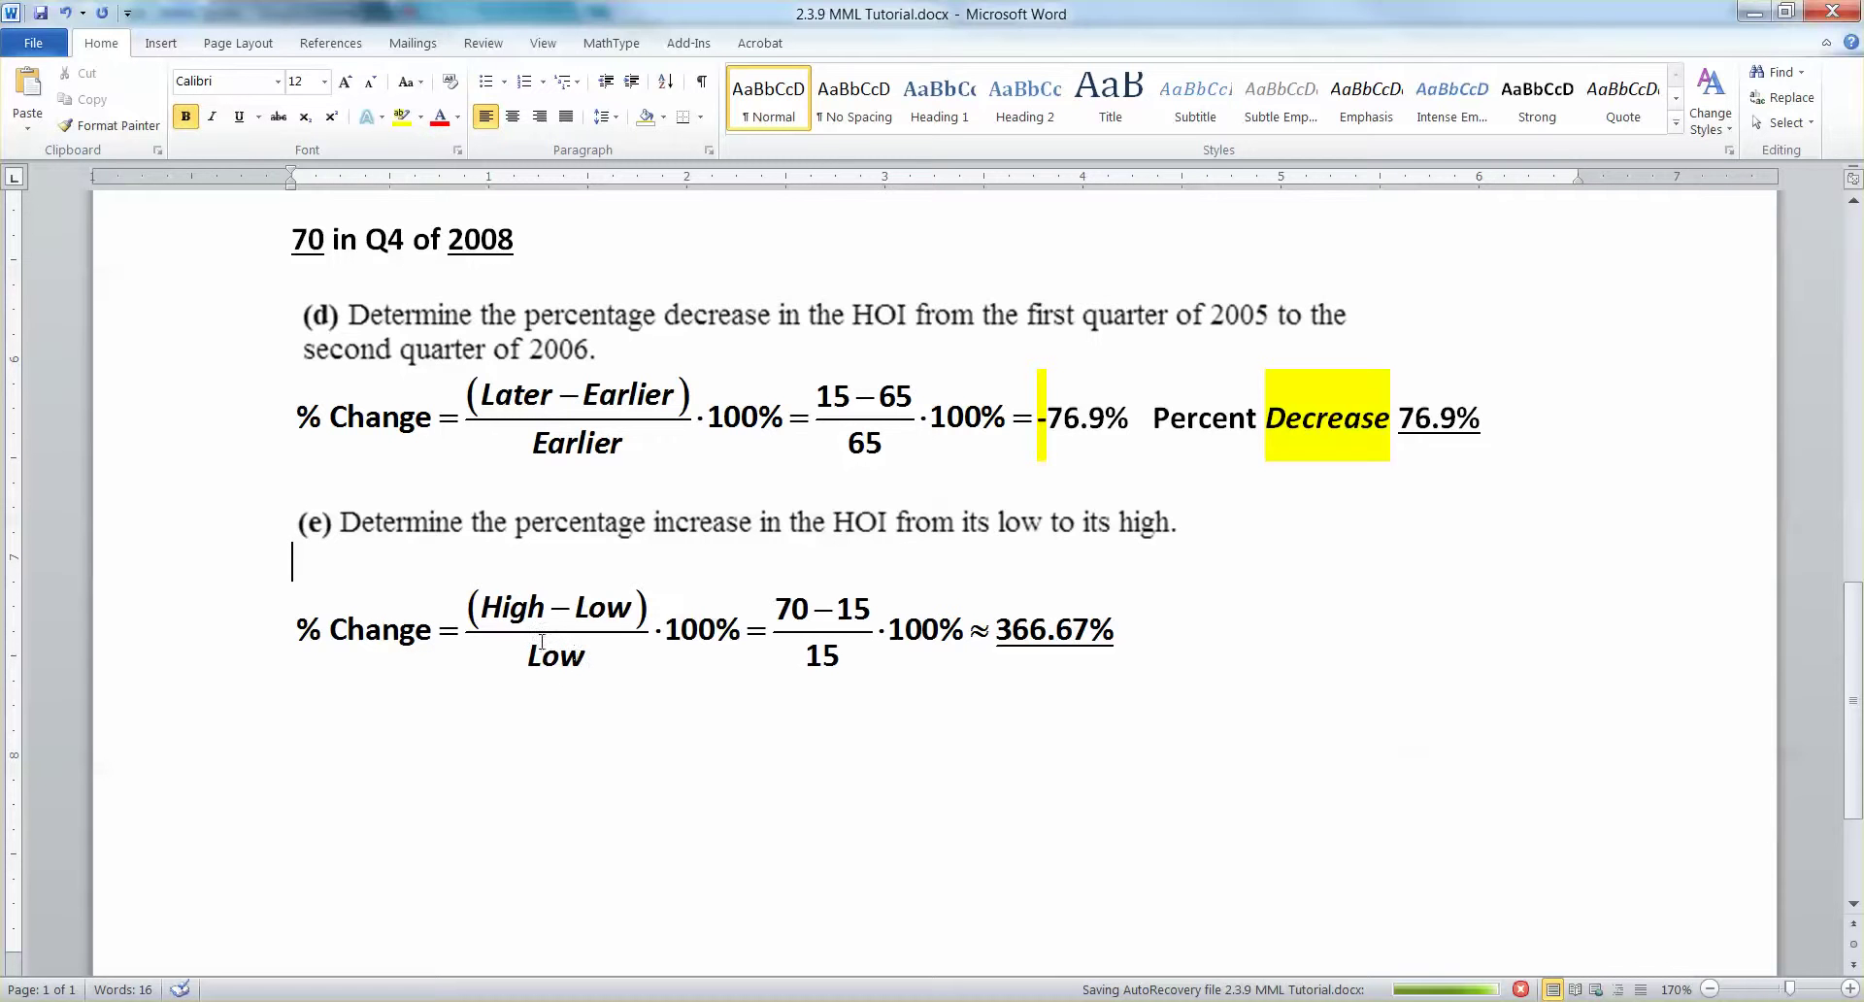
click(1239, 672)
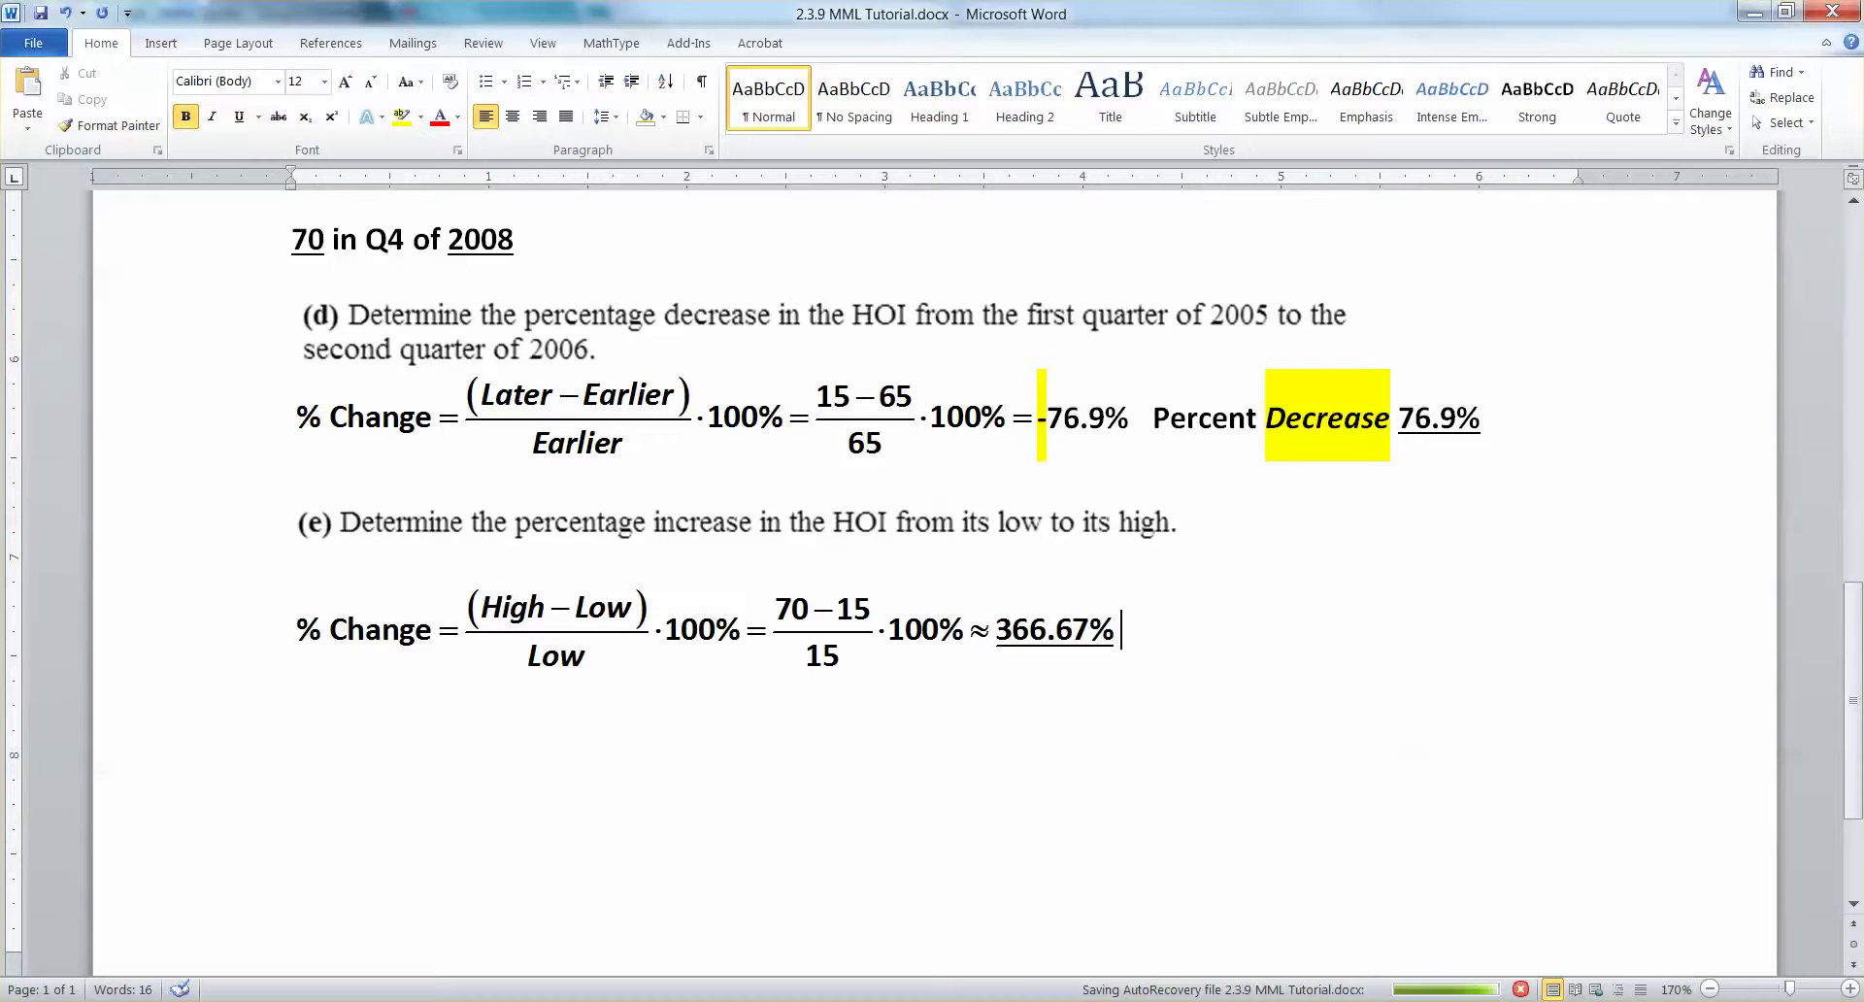